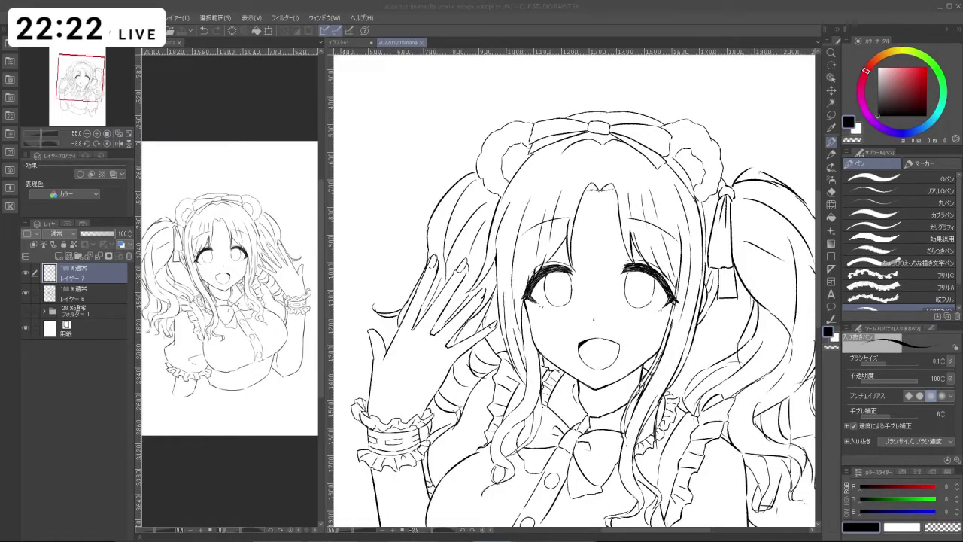
pyautogui.moveTo(764, 140); pyautogui.dragTo(766, 148)
pyautogui.hotkey('ctrl', 'z')
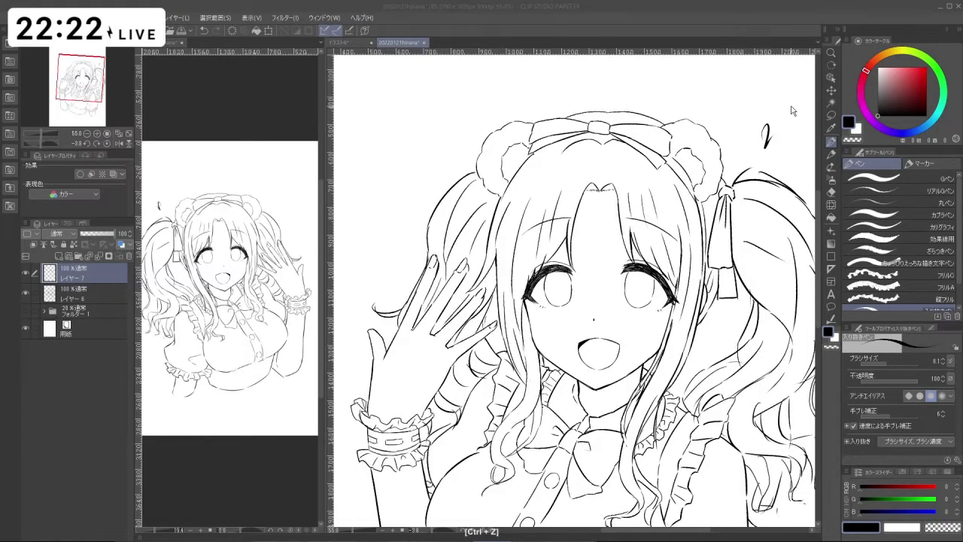
pyautogui.press('space')
pyautogui.press('space')
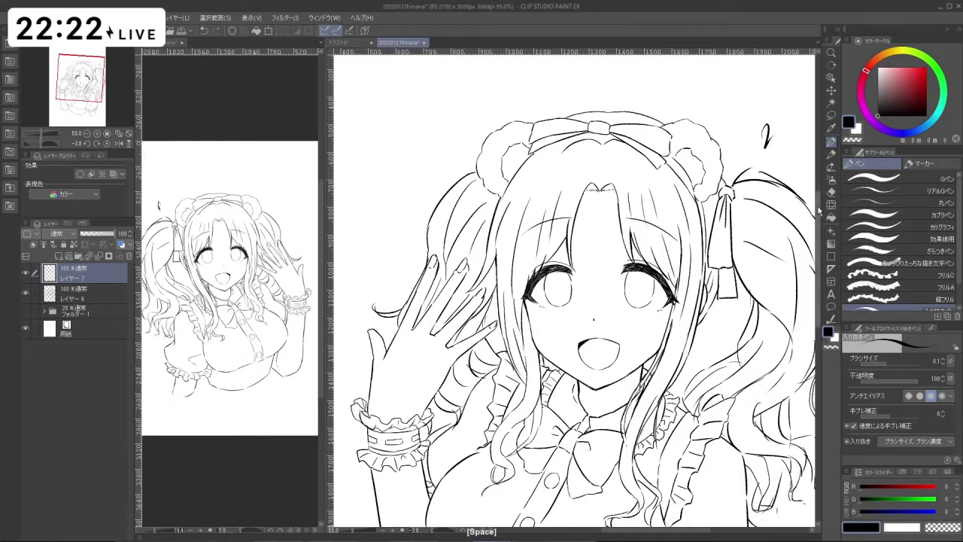
pyautogui.moveTo(819, 211); pyautogui.dragTo(819, 218)
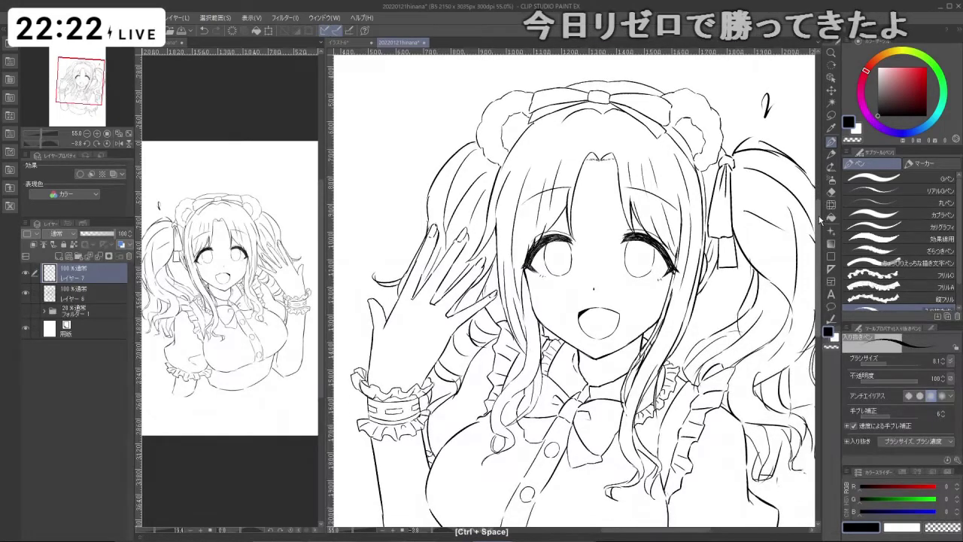
pyautogui.moveTo(803, 152); pyautogui.dragTo(780, 170)
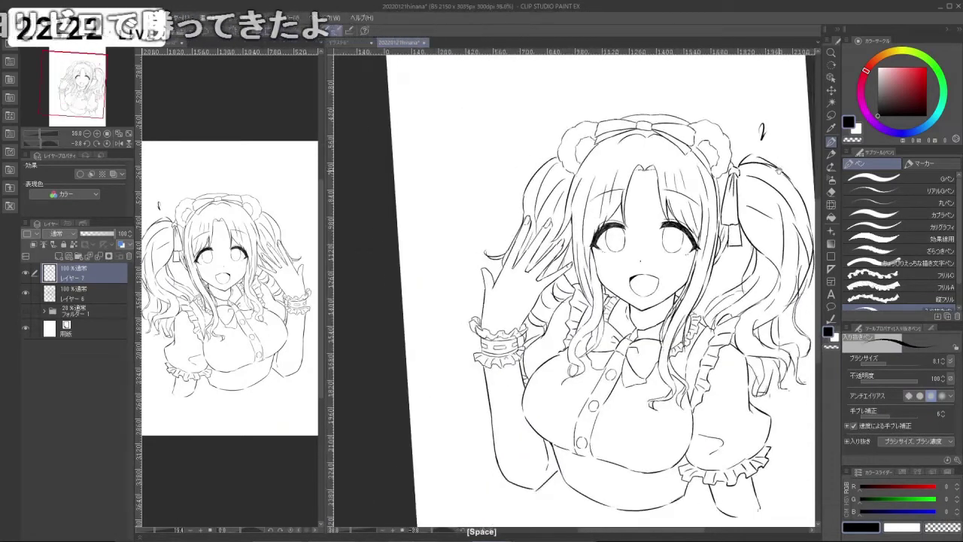
pyautogui.moveTo(809, 134); pyautogui.dragTo(796, 159)
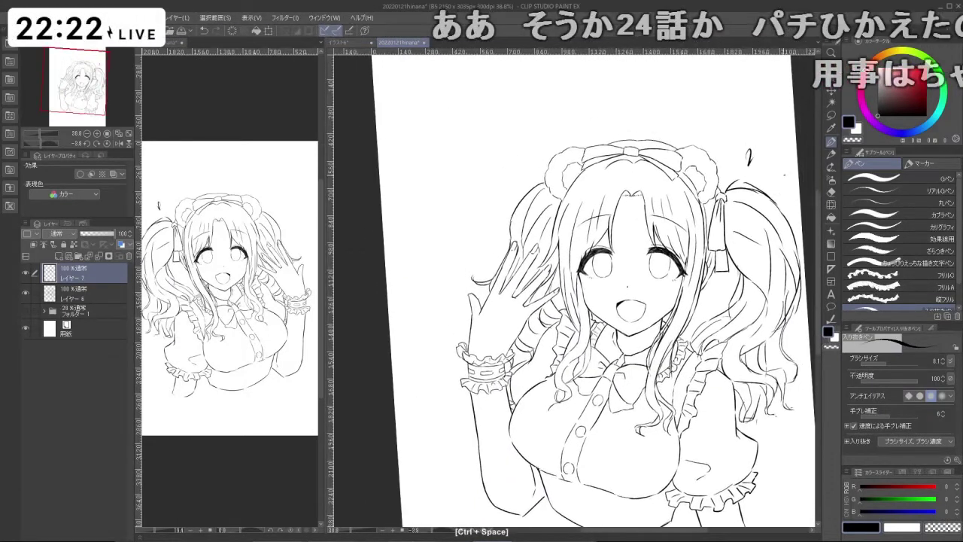
pyautogui.hotkey('shift', 'space')
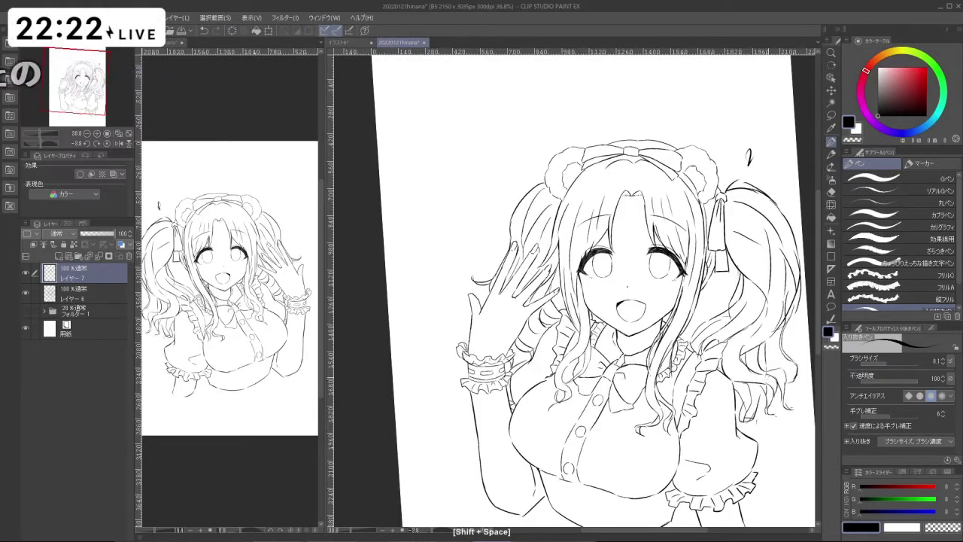
pyautogui.press('space')
pyautogui.moveTo(797, 346); pyautogui.dragTo(713, 346)
pyautogui.hotkey('ctrl', 'z')
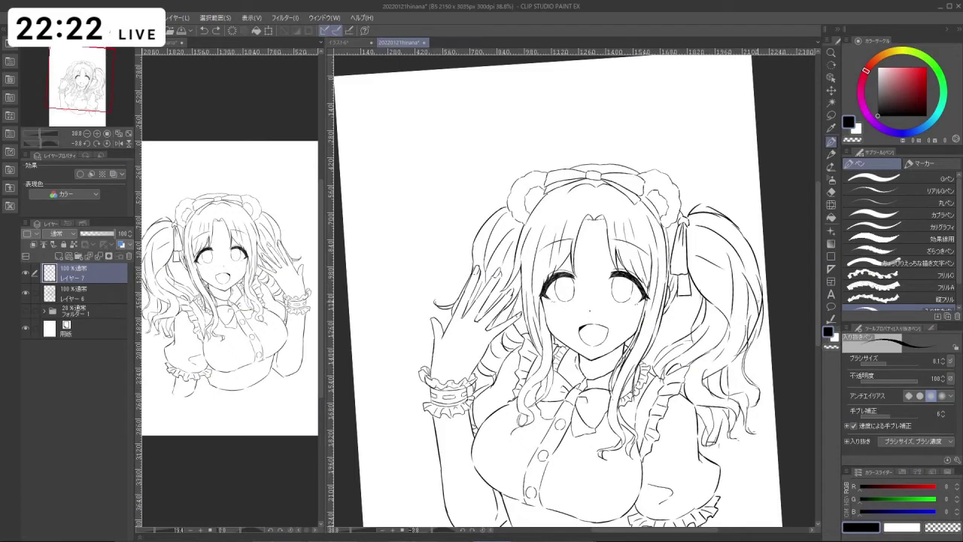
pyautogui.press('space')
pyautogui.moveTo(692, 176)
pyautogui.mouseDown()
pyautogui.moveTo(711, 196)
pyautogui.moveTo(745, 200)
pyautogui.mouseUp()
pyautogui.hotkey('ctrl', 'space')
pyautogui.moveTo(733, 194); pyautogui.dragTo(759, 208)
pyautogui.hotkey('ctrl', 'z')
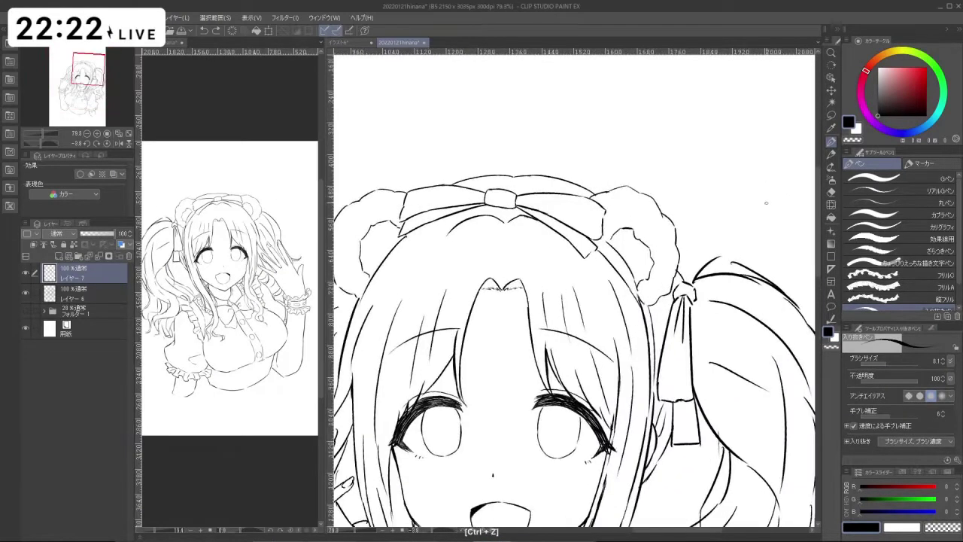
pyautogui.hotkey('ctrl', 'space')
pyautogui.moveTo(765, 361); pyautogui.dragTo(737, 364)
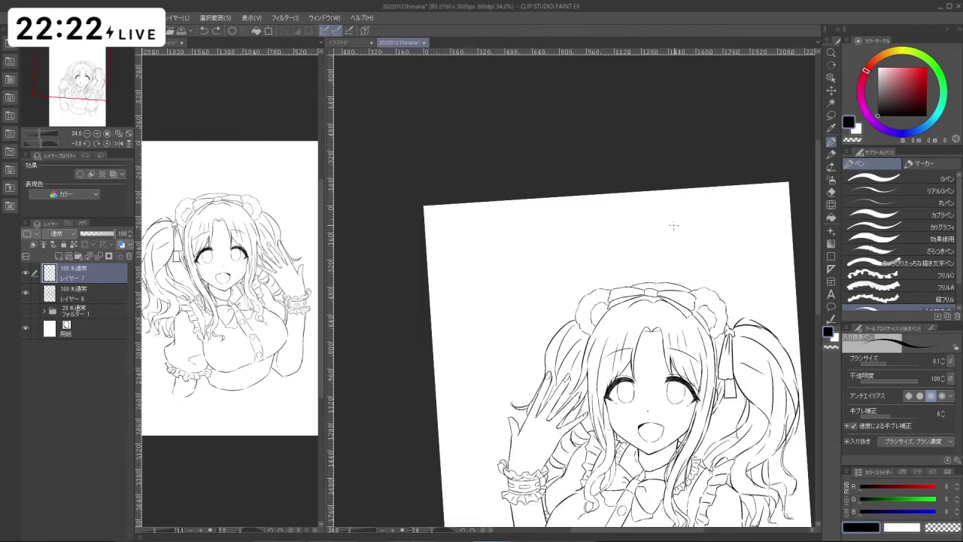
pyautogui.scroll(-3, 728, 235)
pyautogui.moveTo(726, 241); pyautogui.dragTo(658, 203)
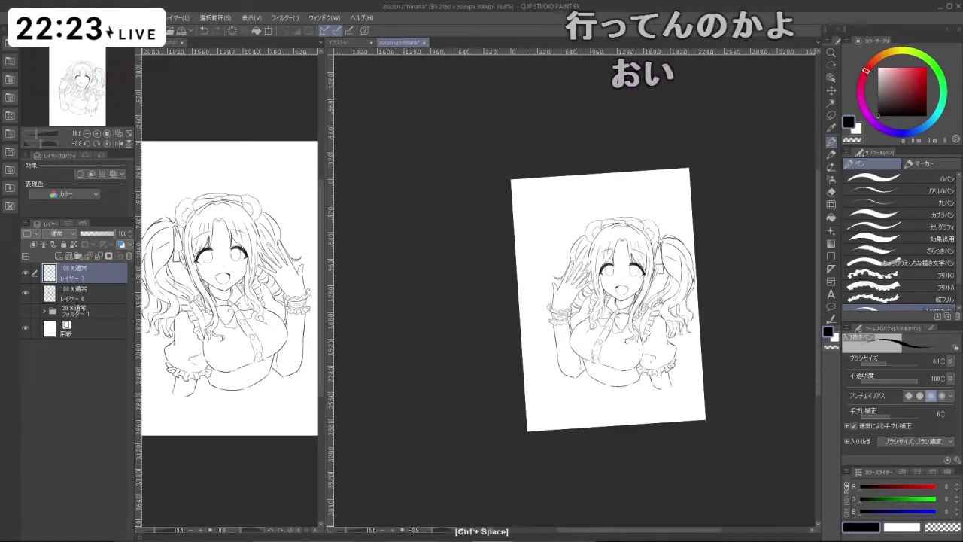
pyautogui.moveTo(670, 312); pyautogui.dragTo(726, 301)
pyautogui.moveTo(662, 294)
pyautogui.mouseDown()
pyautogui.moveTo(645, 304)
pyautogui.moveTo(614, 286)
pyautogui.mouseUp()
pyautogui.click(830, 115)
pyautogui.moveTo(611, 368)
pyautogui.mouseDown()
pyautogui.moveTo(644, 370)
pyautogui.moveTo(645, 317)
pyautogui.moveTo(616, 278)
pyautogui.moveTo(615, 247)
pyautogui.moveTo(613, 268)
pyautogui.moveTo(632, 228)
pyautogui.moveTo(604, 221)
pyautogui.moveTo(577, 254)
pyautogui.mouseUp()
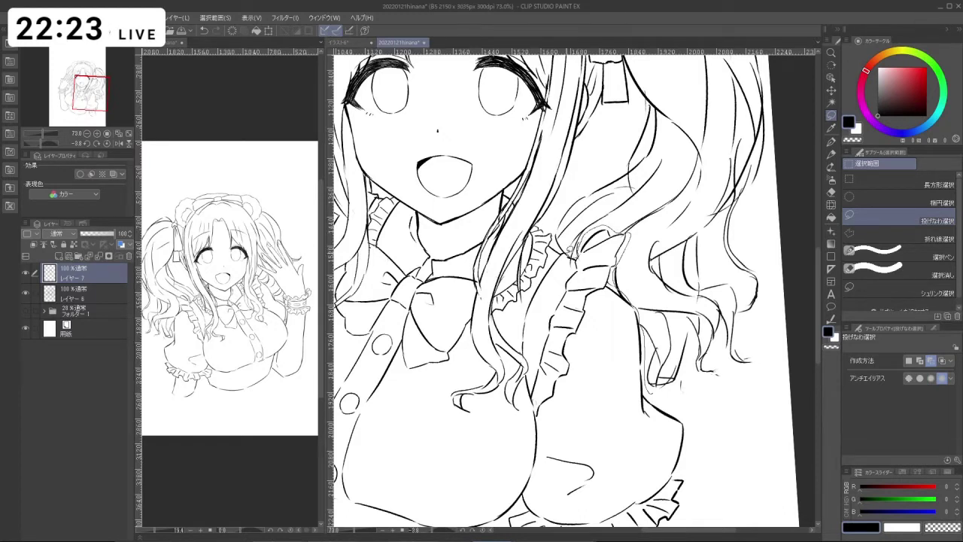
pyautogui.moveTo(561, 244)
pyautogui.mouseDown()
pyautogui.moveTo(588, 175)
pyautogui.moveTo(639, 125)
pyautogui.moveTo(628, 50)
pyautogui.mouseUp()
pyautogui.hotkey('ctrl', 'space')
pyautogui.moveTo(682, 180); pyautogui.dragTo(632, 181)
pyautogui.moveTo(632, 180)
pyautogui.mouseDown()
pyautogui.moveTo(547, 166)
pyautogui.moveTo(535, 251)
pyautogui.mouseUp()
pyautogui.moveTo(564, 234); pyautogui.dragTo(601, 216)
pyautogui.hotkey('ctrl', 'z')
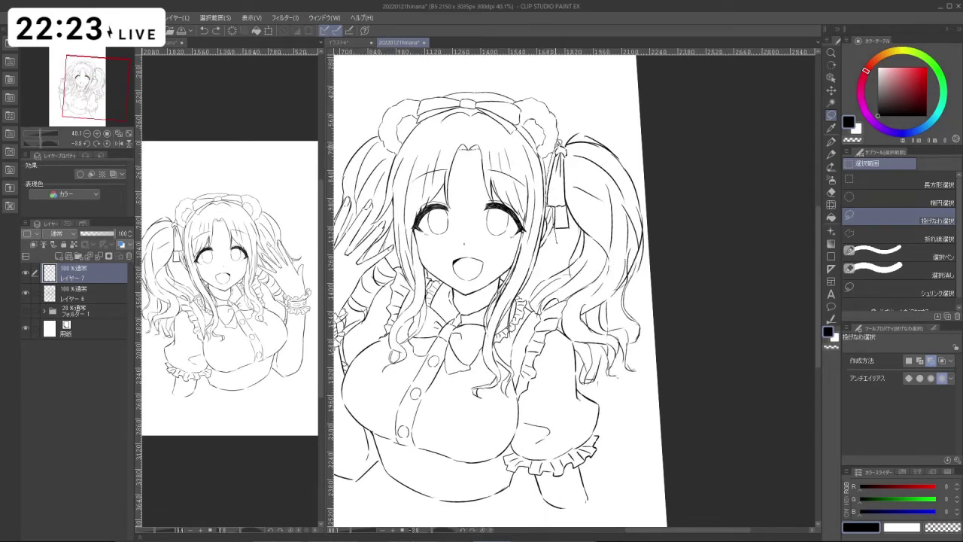
# - Lasso the whole ponytail beside the hanging ribbon and try to transform it on レイヤー 7
pyautogui.moveTo(563, 142)
pyautogui.mouseDown()
pyautogui.moveTo(613, 123)
pyautogui.moveTo(680, 243)
pyautogui.moveTo(665, 347)
pyautogui.moveTo(620, 382)
pyautogui.moveTo(585, 383)
pyautogui.moveTo(581, 348)
pyautogui.moveTo(569, 297)
pyautogui.mouseUp()
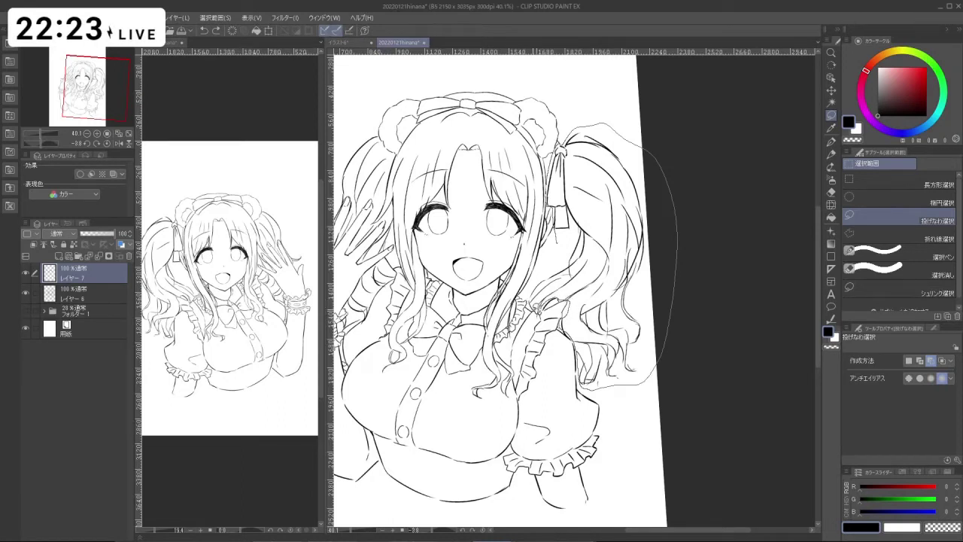
pyautogui.moveTo(549, 253); pyautogui.dragTo(550, 254)
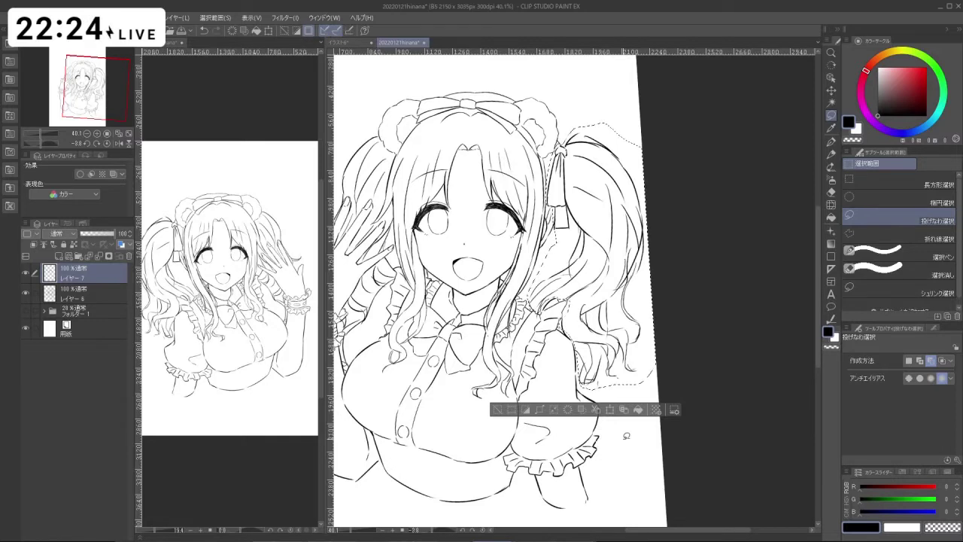
pyautogui.click(617, 409)
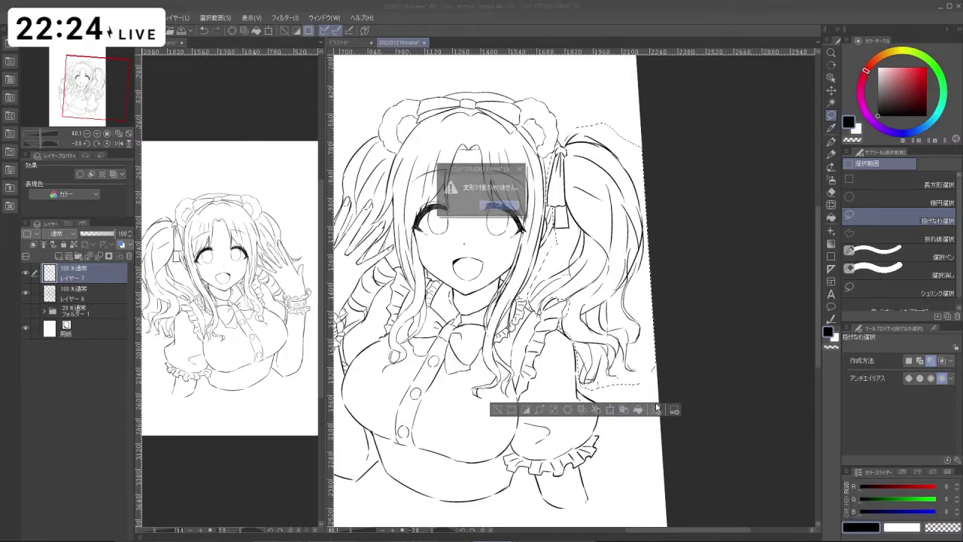
pyautogui.click(495, 205)
# - On レイヤー 6, scale the selected ponytail to 87%, rotate it slightly counterclockwise and reposition it against the hair tie
pyautogui.click(112, 292)
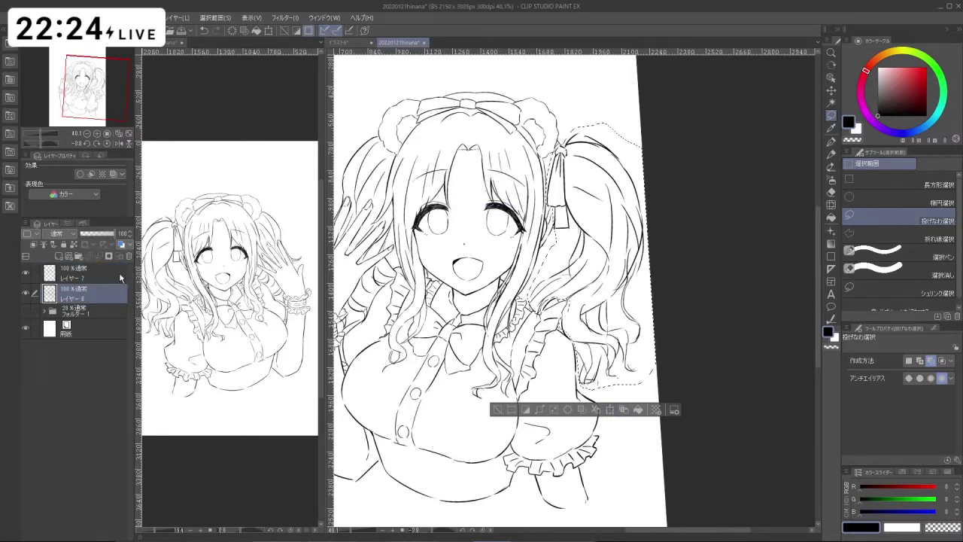
pyautogui.click(609, 410)
pyautogui.moveTo(658, 386); pyautogui.dragTo(638, 359)
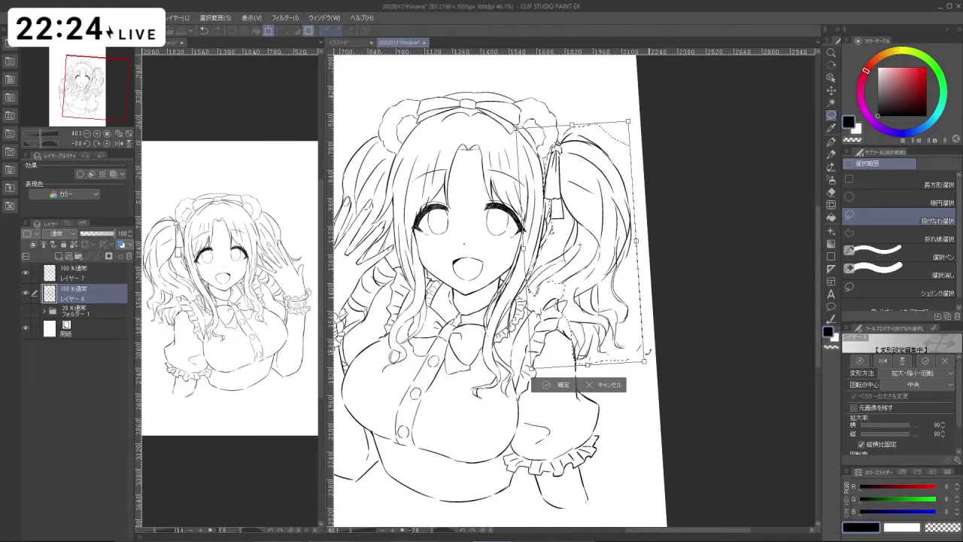
pyautogui.moveTo(640, 353)
pyautogui.mouseDown()
pyautogui.moveTo(630, 343)
pyautogui.moveTo(665, 356)
pyautogui.moveTo(667, 346)
pyautogui.moveTo(639, 345)
pyautogui.moveTo(636, 334)
pyautogui.mouseUp()
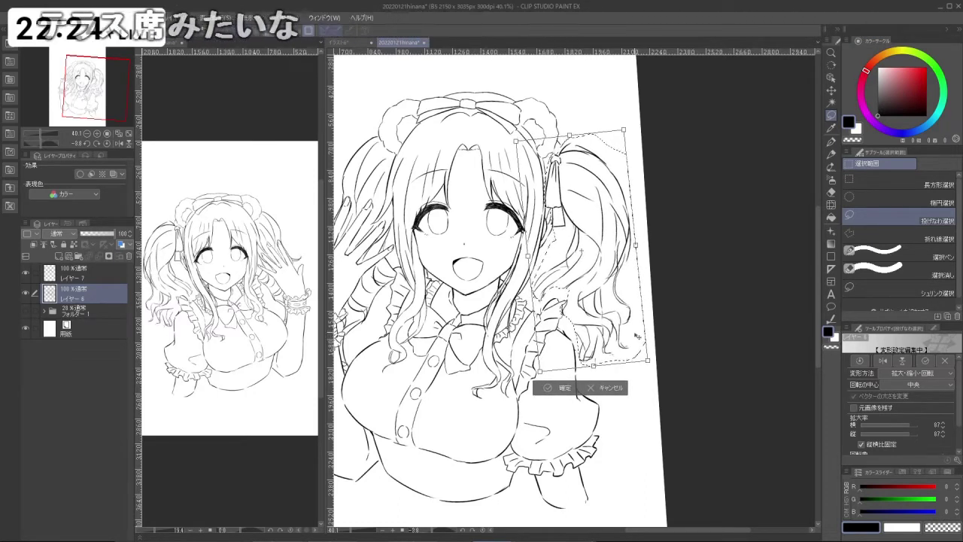
pyautogui.click(553, 388)
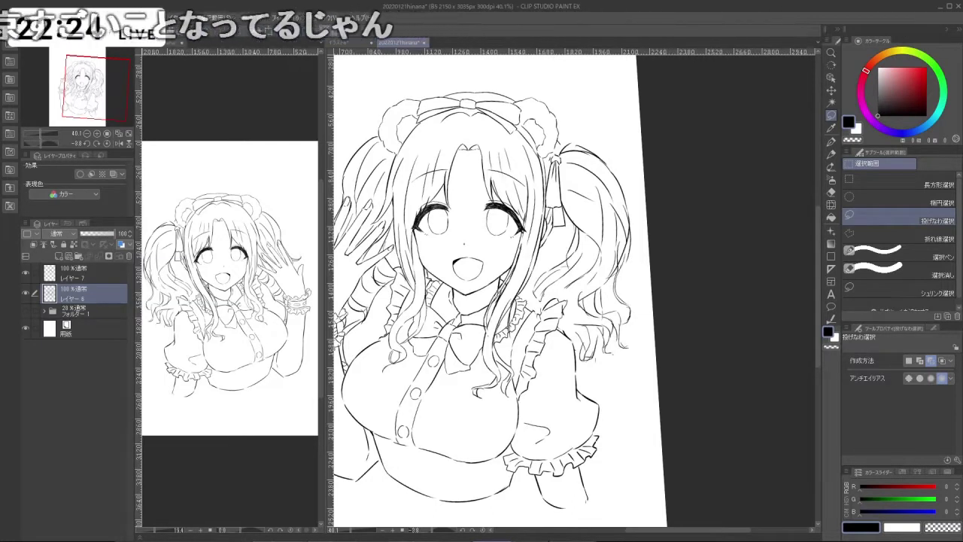
# - Touch up the line ends where the collar meets the shoulder frill with the 入り抜きペン, alternating black and transparent colour
pyautogui.click(830, 165)
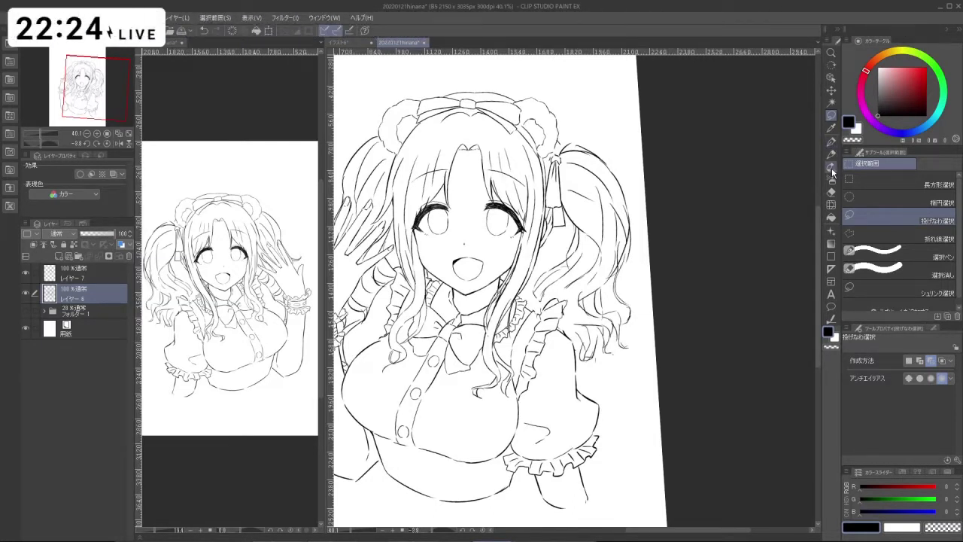
pyautogui.click(831, 141)
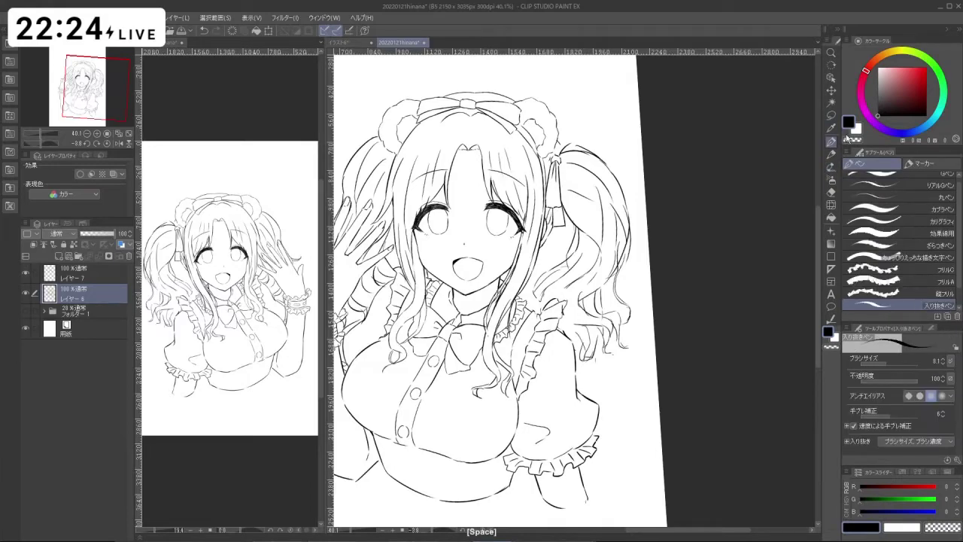
pyautogui.moveTo(544, 306); pyautogui.dragTo(591, 306)
pyautogui.moveTo(612, 355)
pyautogui.mouseDown()
pyautogui.moveTo(637, 331)
pyautogui.moveTo(650, 285)
pyautogui.moveTo(648, 300)
pyautogui.mouseUp()
pyautogui.press('c')
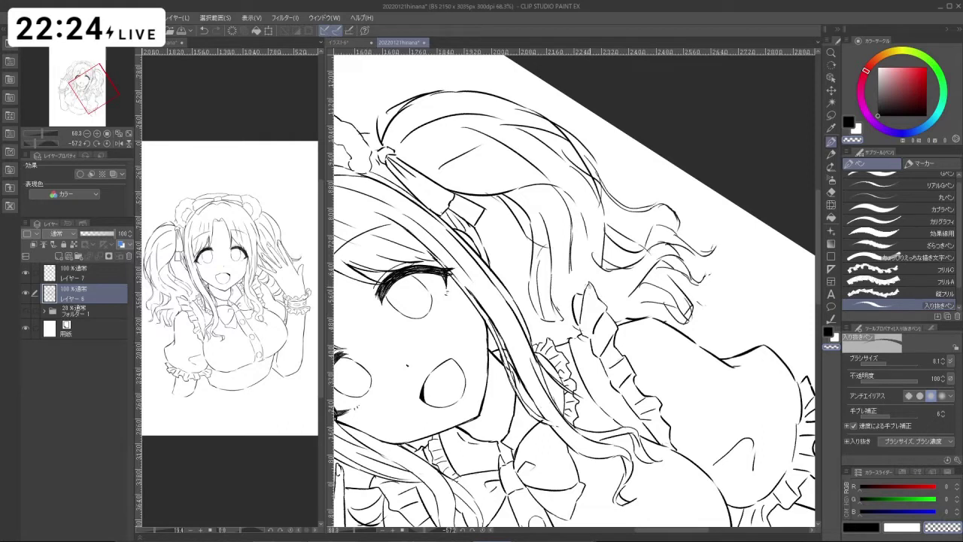
pyautogui.press('c')
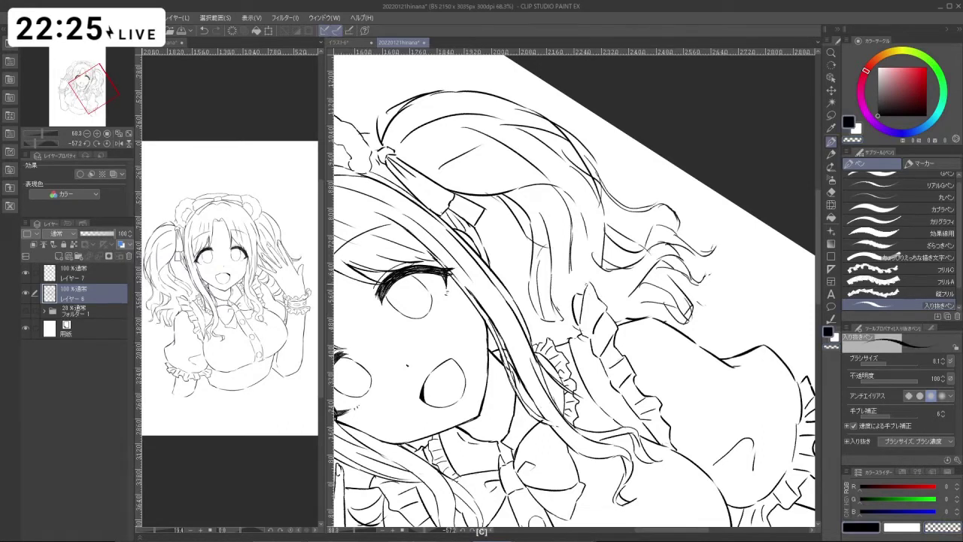
pyautogui.hotkey('ctrl', 'z')
pyautogui.press('c')
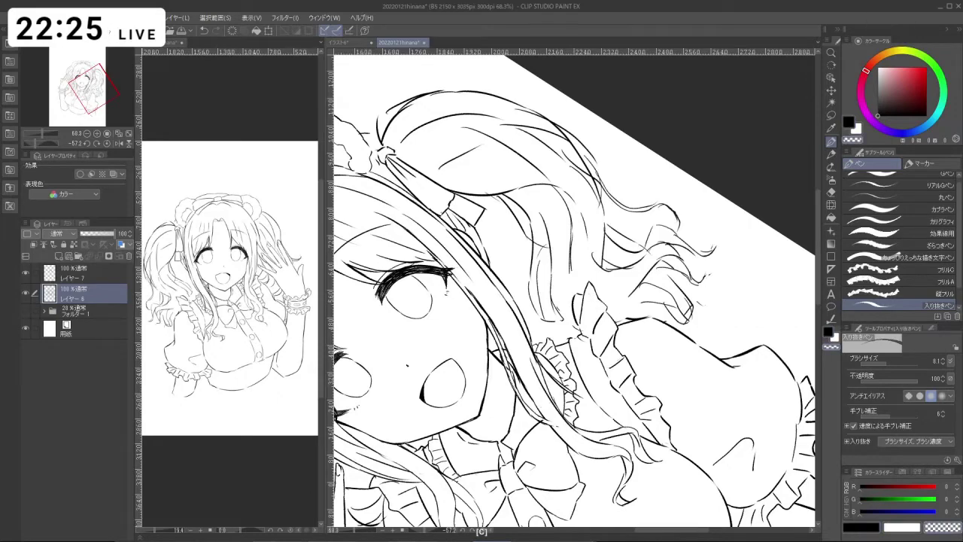
pyautogui.hotkey('shift', 'space')
pyautogui.moveTo(675, 245); pyautogui.dragTo(681, 319)
pyautogui.hotkey('ctrl', 'space')
pyautogui.moveTo(538, 320); pyautogui.dragTo(557, 326)
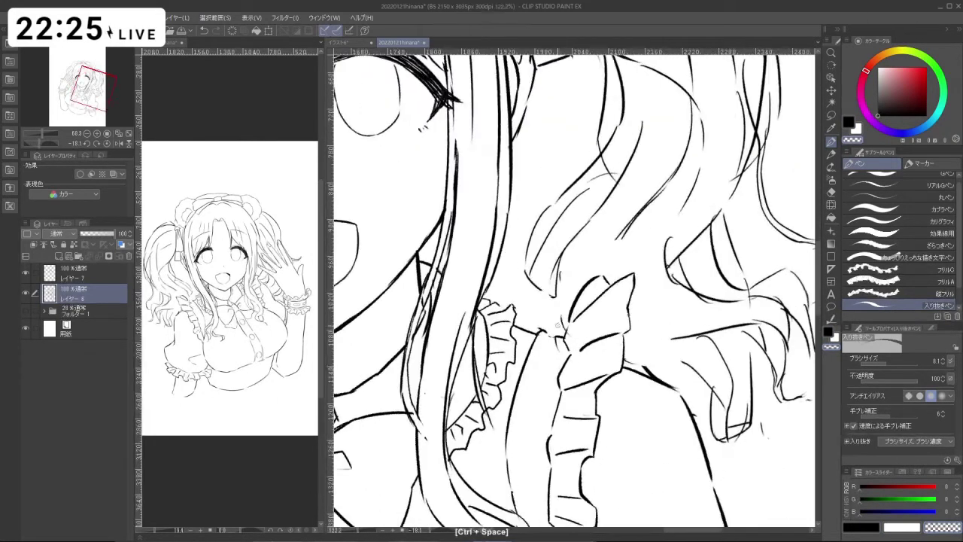
pyautogui.hotkey('ctrl', 'z')
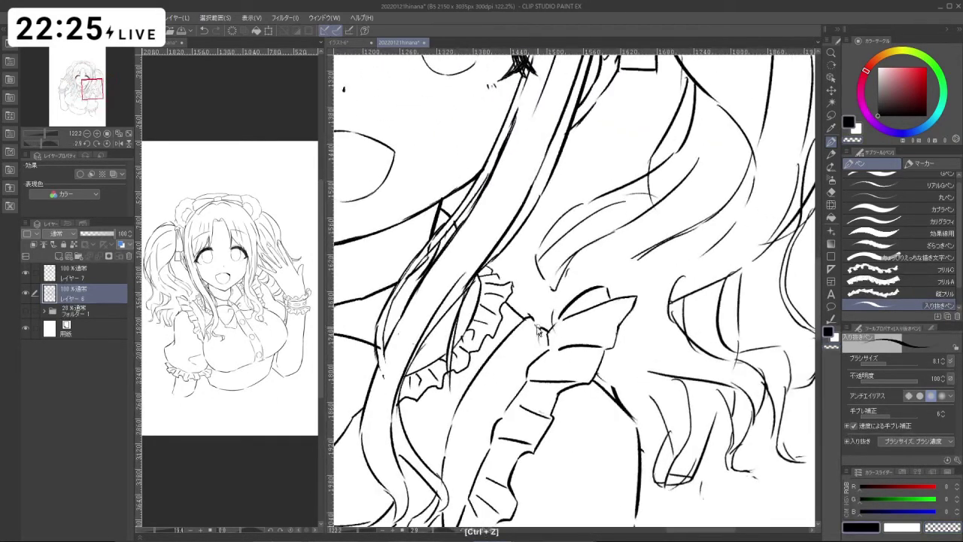
pyautogui.press('c')
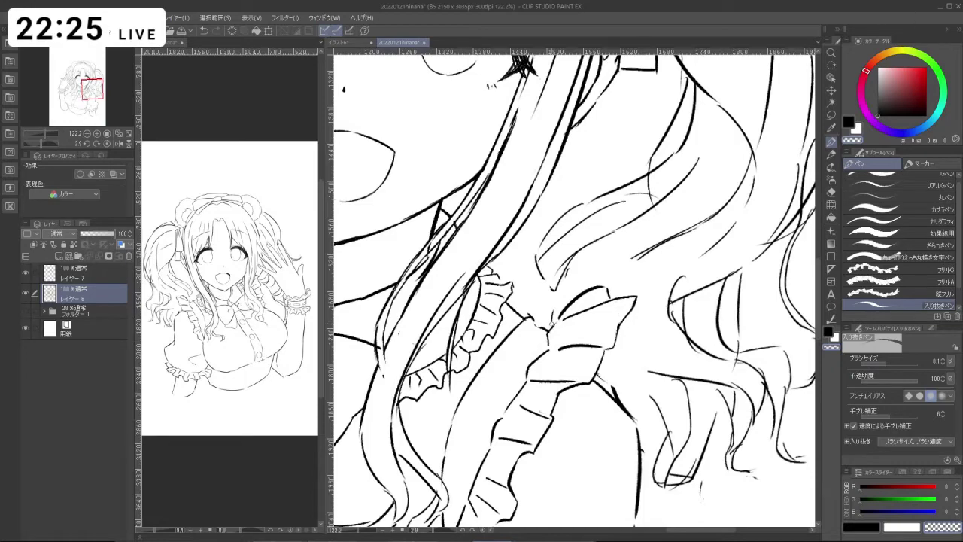
# - Close the open tip of the hair lock above the shoulder frill with a black pen line and tidy the adjoining lines
pyautogui.hotkey('shift', 'space')
pyautogui.moveTo(462, 333)
pyautogui.mouseDown()
pyautogui.moveTo(487, 373)
pyautogui.moveTo(461, 332)
pyautogui.mouseUp()
pyautogui.press('c')
pyautogui.moveTo(537, 247); pyautogui.dragTo(553, 292)
pyautogui.hotkey('ctrl', 'z')
pyautogui.press('c')
pyautogui.press('c')
pyautogui.hotkey('ctrl', 'z')
pyautogui.hotkey('ctrl', 'z')
pyautogui.hotkey('ctrl', 'z')
pyautogui.hotkey('ctrl', 'z')
pyautogui.hotkey('ctrl', 'z')
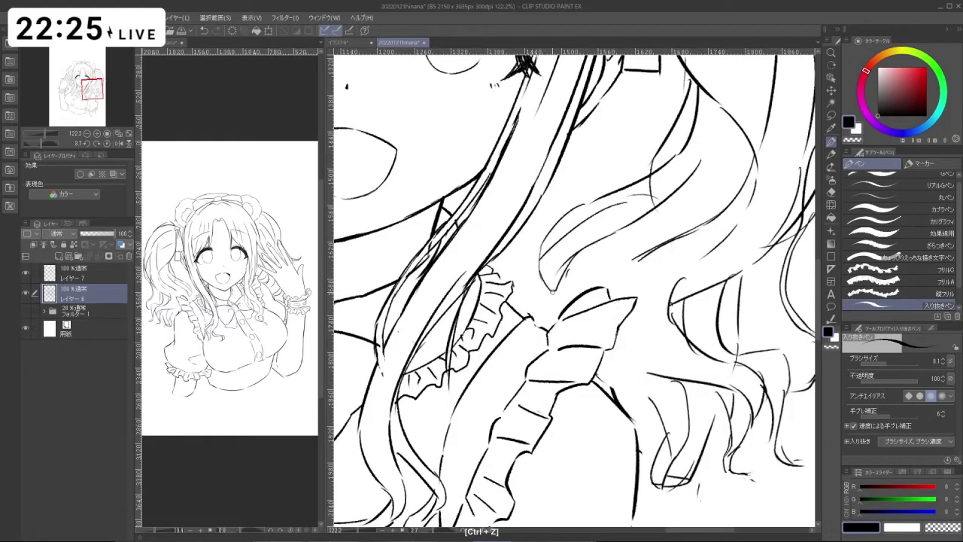
pyautogui.hotkey('ctrl', 'z')
pyautogui.moveTo(541, 250)
pyautogui.mouseDown()
pyautogui.moveTo(574, 320)
pyautogui.moveTo(590, 319)
pyautogui.mouseUp()
pyautogui.hotkey('shift', 'space')
pyautogui.press('c')
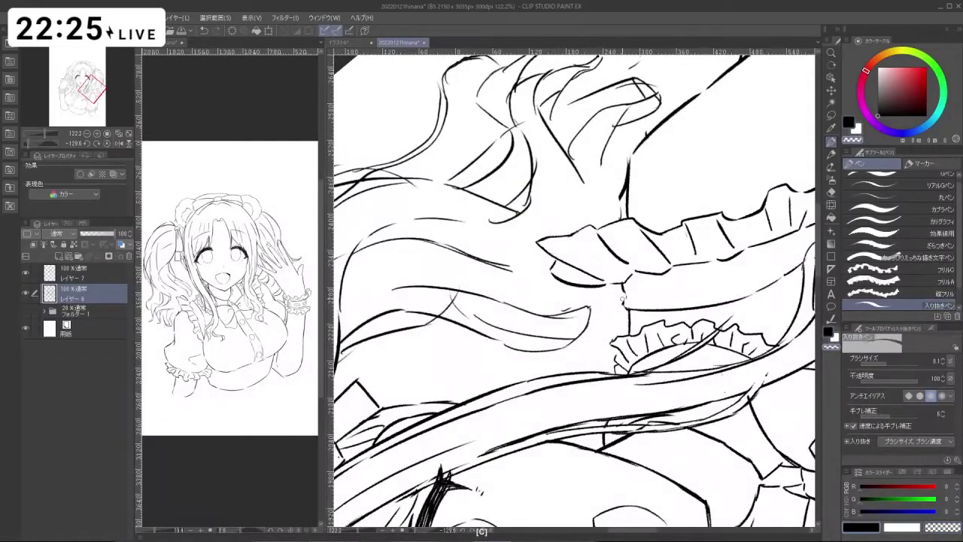
pyautogui.hotkey('ctrl', 'z')
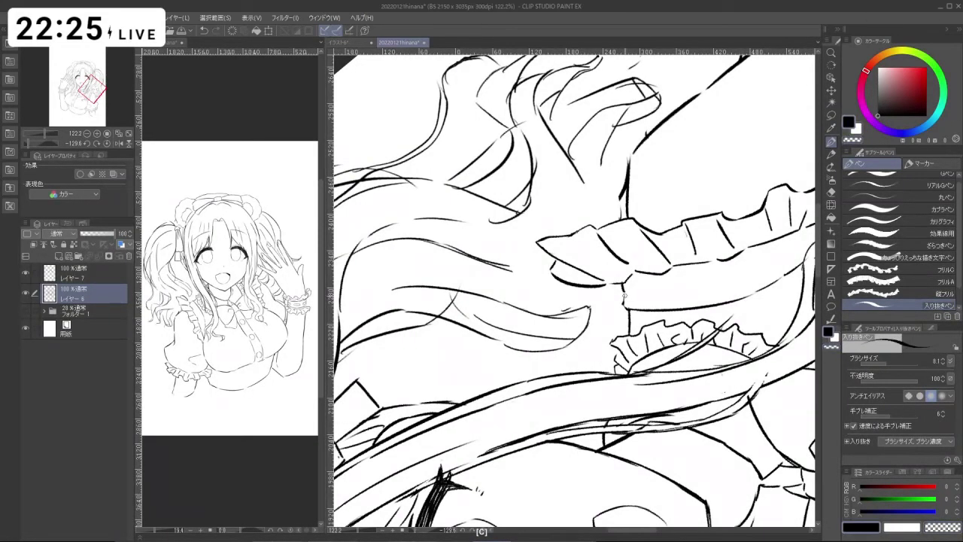
# - Examine the whole figure's line art to judge how the resized ponytail balances with the rest
pyautogui.press('space')
pyautogui.scroll(-6, 544, 348)
pyautogui.moveTo(545, 348); pyautogui.dragTo(508, 338)
pyautogui.hotkey('shift', 'space')
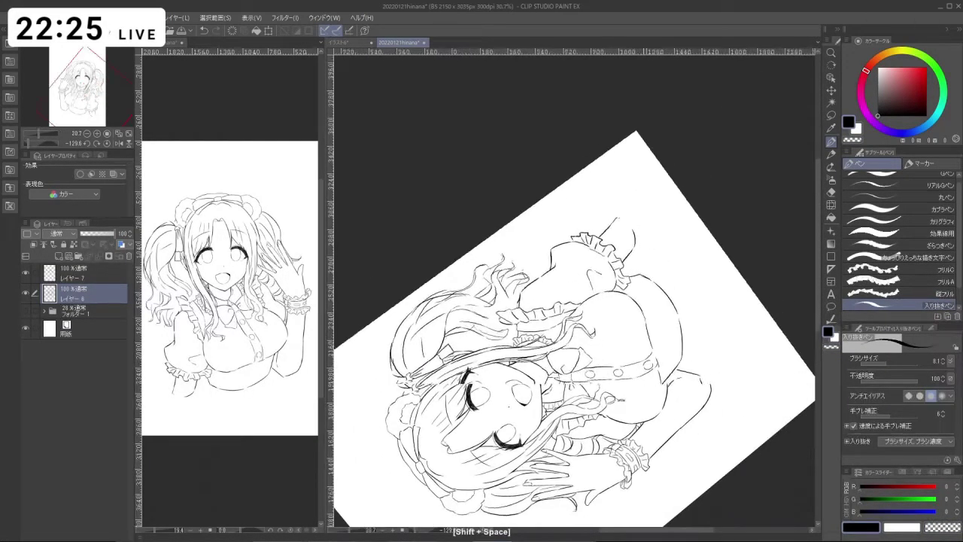
pyautogui.moveTo(640, 414); pyautogui.dragTo(430, 332)
pyautogui.press('space')
pyautogui.hotkey('ctrl', 'space')
pyautogui.moveTo(646, 231); pyautogui.dragTo(593, 298)
pyautogui.press('space')
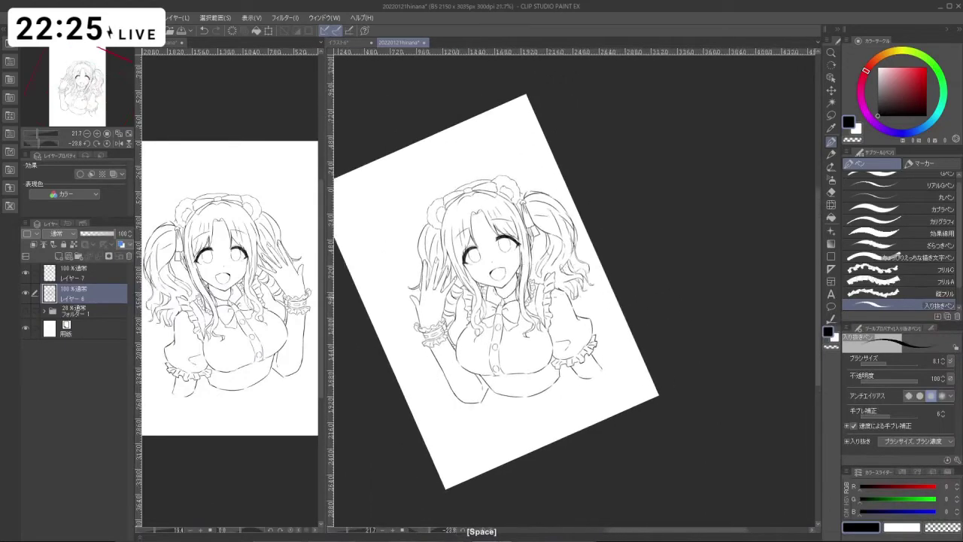
# - Lasso the ponytail's lower inner hair ends beside the sleeve and transform them inward, closer to the shoulder frill
pyautogui.hotkey('ctrl', 'space')
pyautogui.moveTo(481, 265); pyautogui.dragTo(594, 301)
pyautogui.hotkey('shift', 'space')
pyautogui.moveTo(625, 339); pyautogui.dragTo(576, 398)
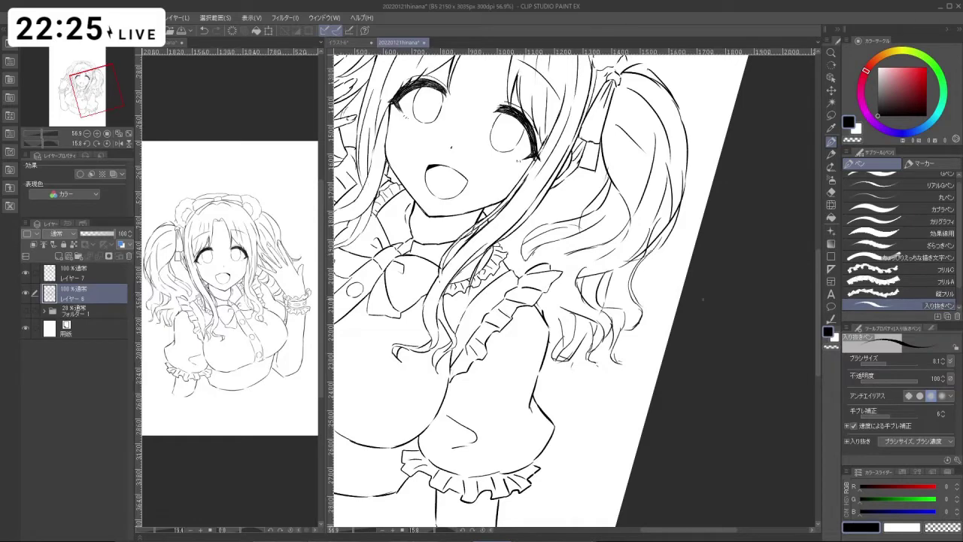
pyautogui.click(831, 116)
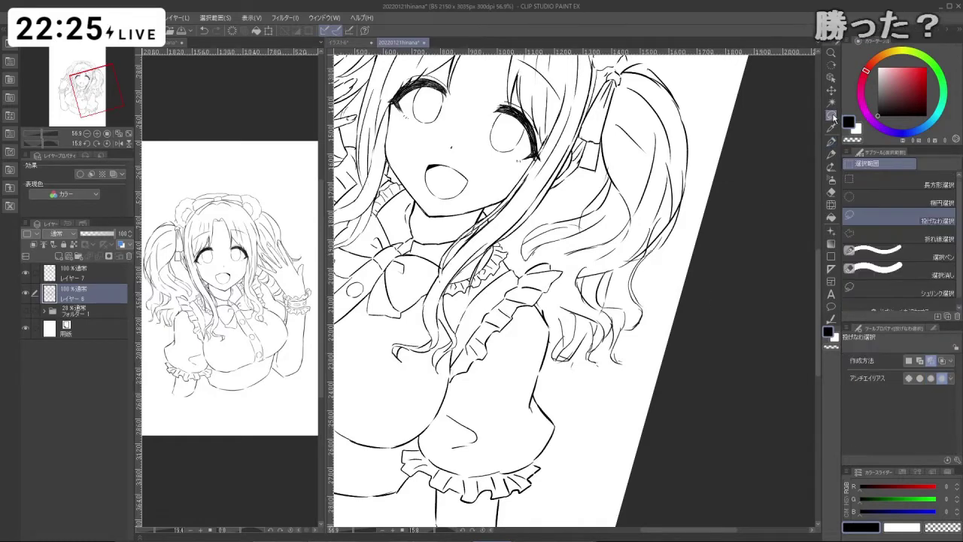
pyautogui.hotkey('ctrl', 'space')
pyautogui.moveTo(570, 359)
pyautogui.mouseDown()
pyautogui.moveTo(571, 390)
pyautogui.moveTo(547, 378)
pyautogui.moveTo(539, 350)
pyautogui.moveTo(569, 268)
pyautogui.moveTo(640, 291)
pyautogui.moveTo(612, 388)
pyautogui.moveTo(645, 388)
pyautogui.moveTo(607, 358)
pyautogui.moveTo(598, 335)
pyautogui.moveTo(606, 372)
pyautogui.moveTo(580, 340)
pyautogui.mouseUp()
pyautogui.click(600, 422)
pyautogui.click(529, 401)
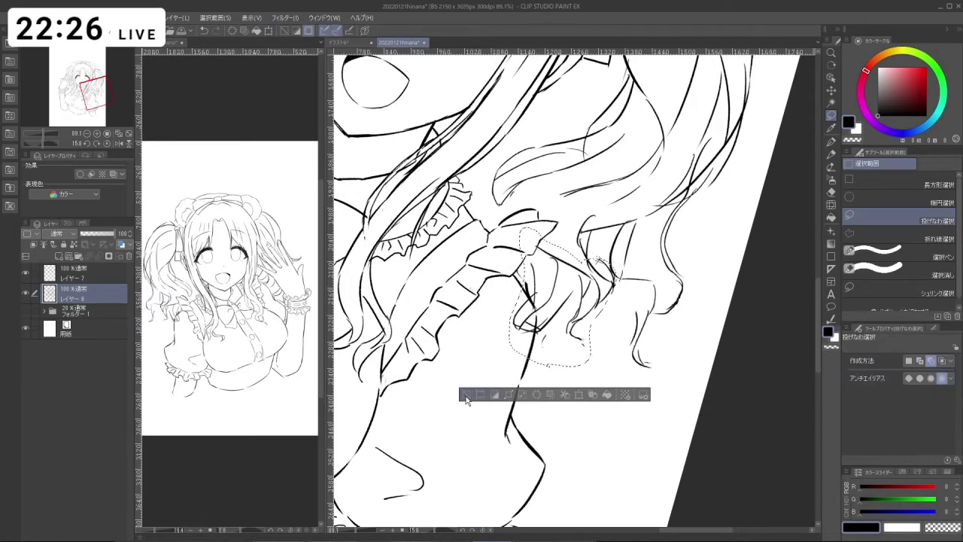
# - Deselect the moved hair ends and tidy their tips over the sleeve line with the 入り抜きペン, alternating black and transparent colour
pyautogui.click(466, 395)
pyautogui.click(831, 142)
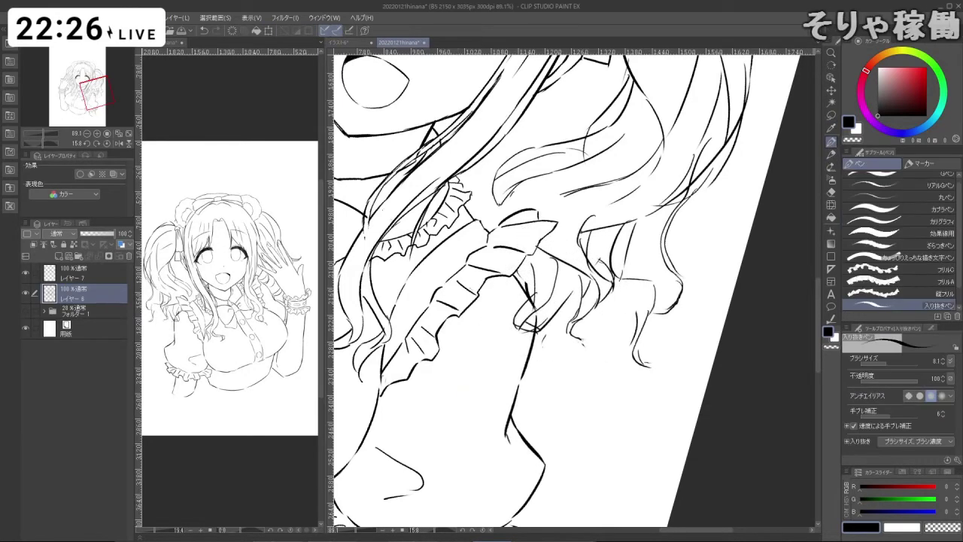
pyautogui.hotkey('shift', 'space')
pyautogui.press('c')
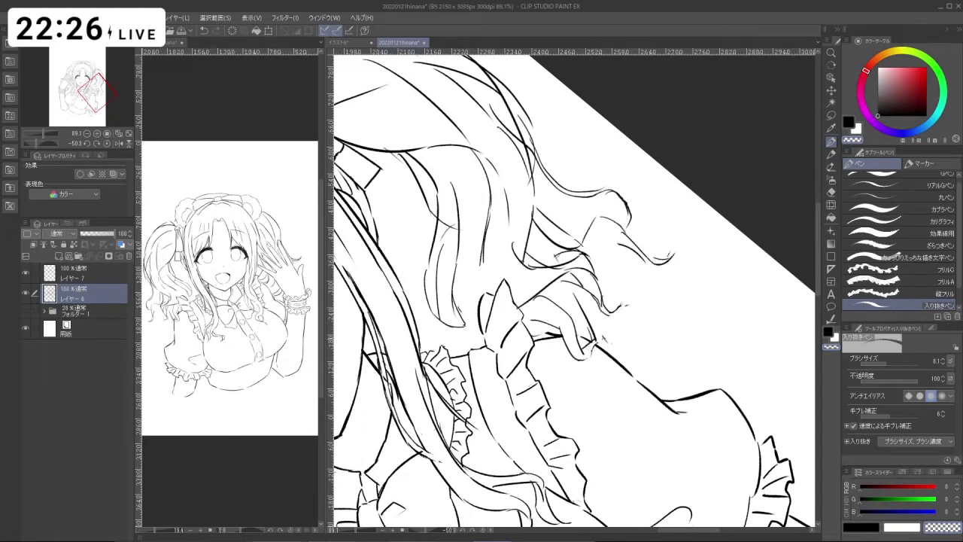
pyautogui.hotkey('ctrl', 'z')
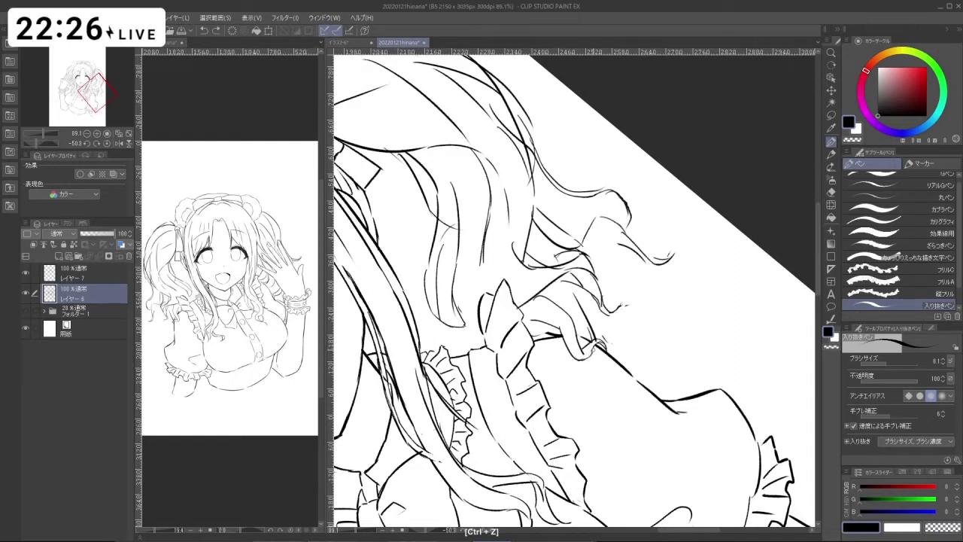
pyautogui.press('c')
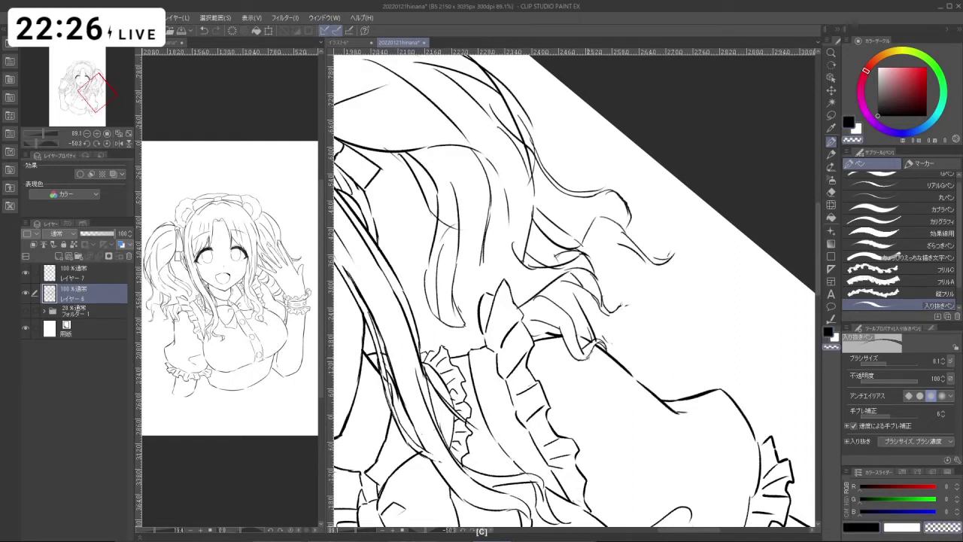
pyautogui.press('c')
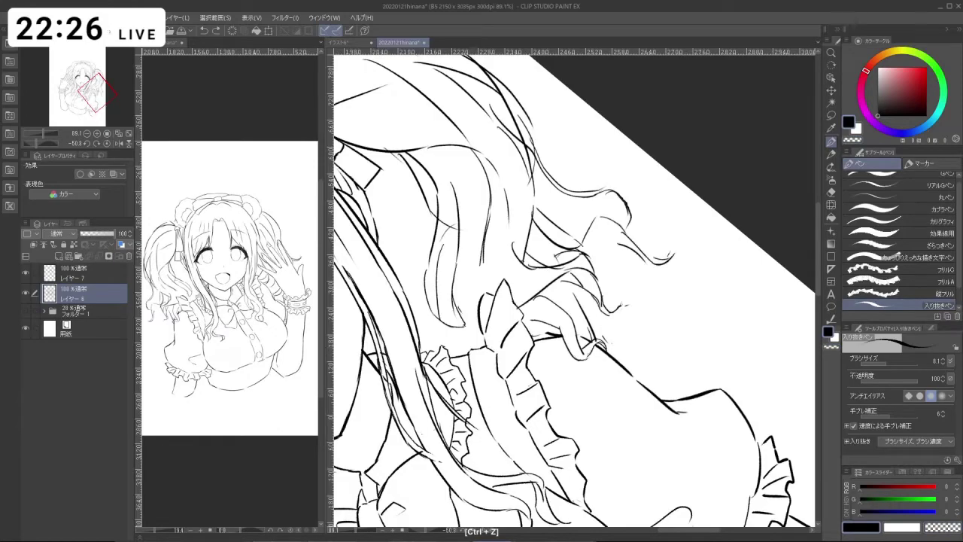
# - Clean up the line junction where the inner hair lock branches off the ponytail's main body, using transparent pen strokes
pyautogui.moveTo(613, 441); pyautogui.dragTo(511, 372)
pyautogui.moveTo(586, 136); pyautogui.dragTo(534, 143)
pyautogui.moveTo(549, 143); pyautogui.dragTo(509, 295)
pyautogui.moveTo(522, 244); pyautogui.dragTo(525, 210)
pyautogui.scroll(2, 522, 284)
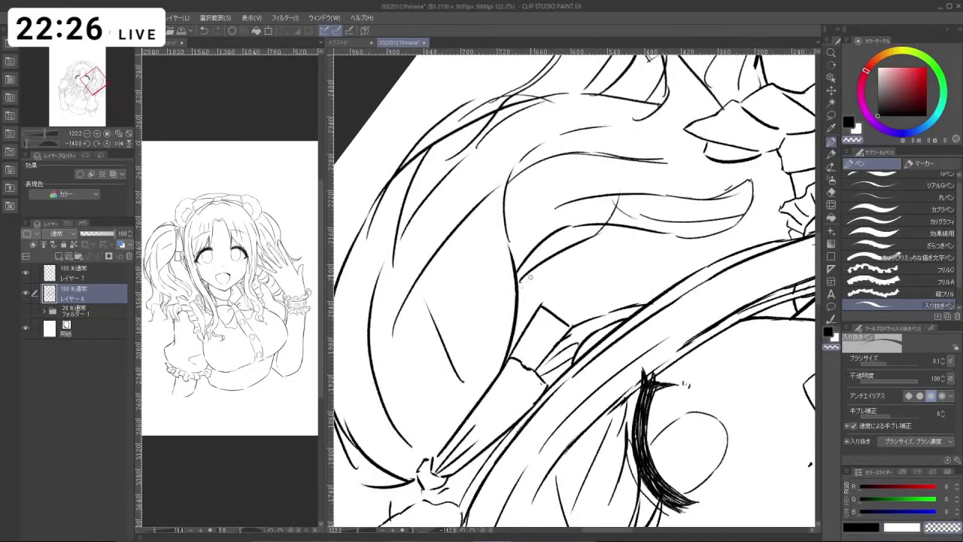
# - Refine the curled hair tip overlapping the upper sleeve line with black and transparent pen touches
pyautogui.moveTo(609, 233); pyautogui.dragTo(590, 356)
pyautogui.moveTo(681, 290); pyautogui.dragTo(579, 260)
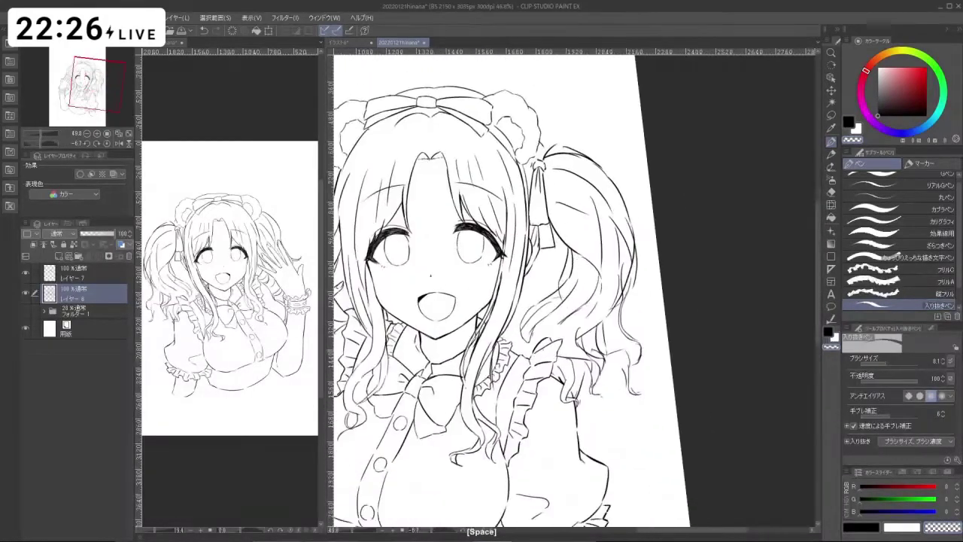
pyautogui.moveTo(580, 358); pyautogui.dragTo(643, 358)
pyautogui.moveTo(568, 440); pyautogui.dragTo(617, 431)
pyautogui.press('c')
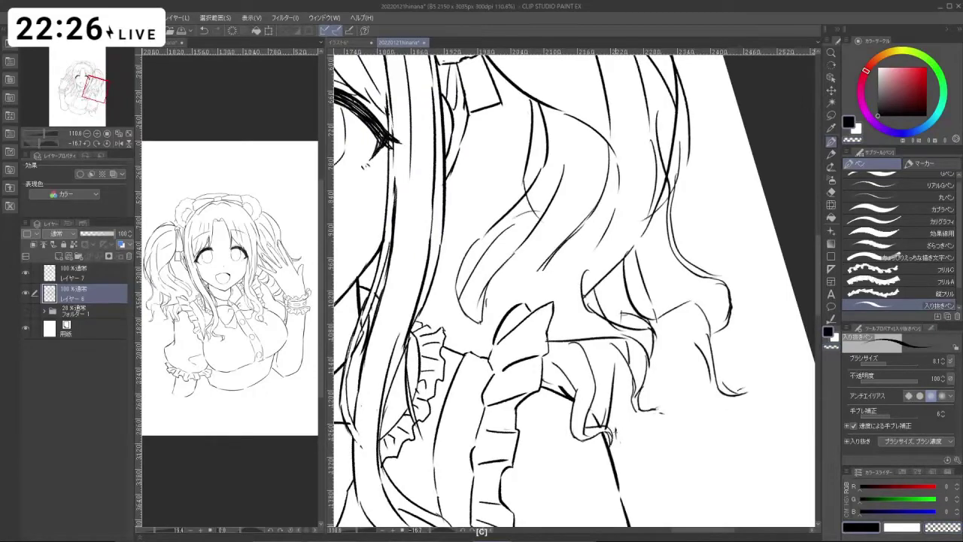
pyautogui.hotkey('ctrl', 'z')
pyautogui.press('c')
pyautogui.click(622, 442)
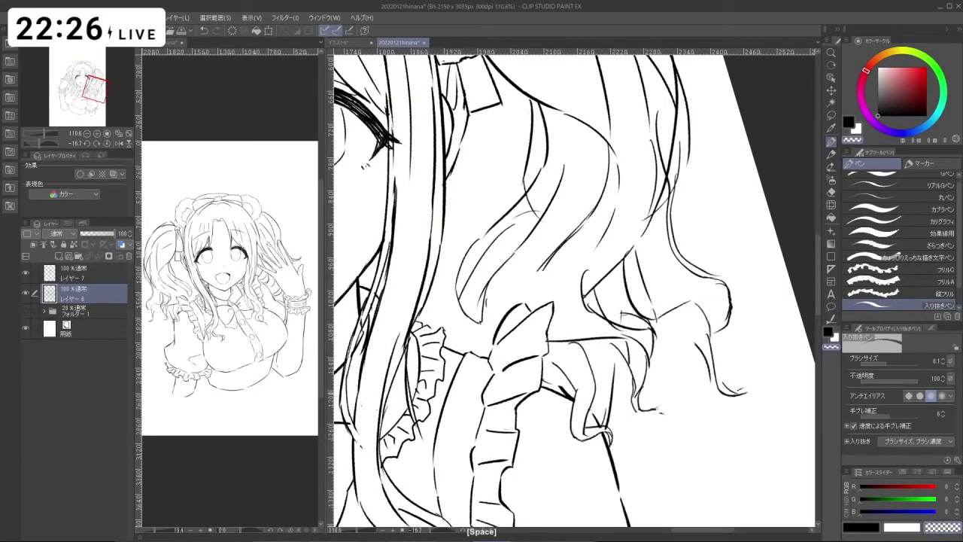
# - Rework the outline of the ponytail's inner hair lock above the shoulder frill, undoing the unsatisfactory strokes
pyautogui.moveTo(603, 375); pyautogui.dragTo(509, 376)
pyautogui.moveTo(549, 350)
pyautogui.mouseDown()
pyautogui.moveTo(538, 342)
pyautogui.moveTo(639, 339)
pyautogui.mouseUp()
pyautogui.moveTo(578, 337); pyautogui.dragTo(606, 324)
pyautogui.hotkey('ctrl', 'z')
pyautogui.press('c')
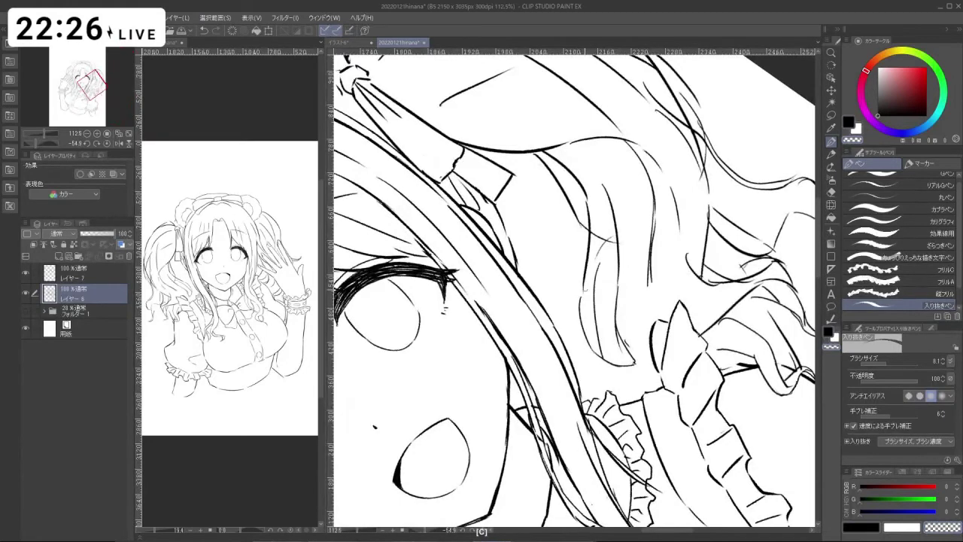
pyautogui.hotkey('ctrl', 'z')
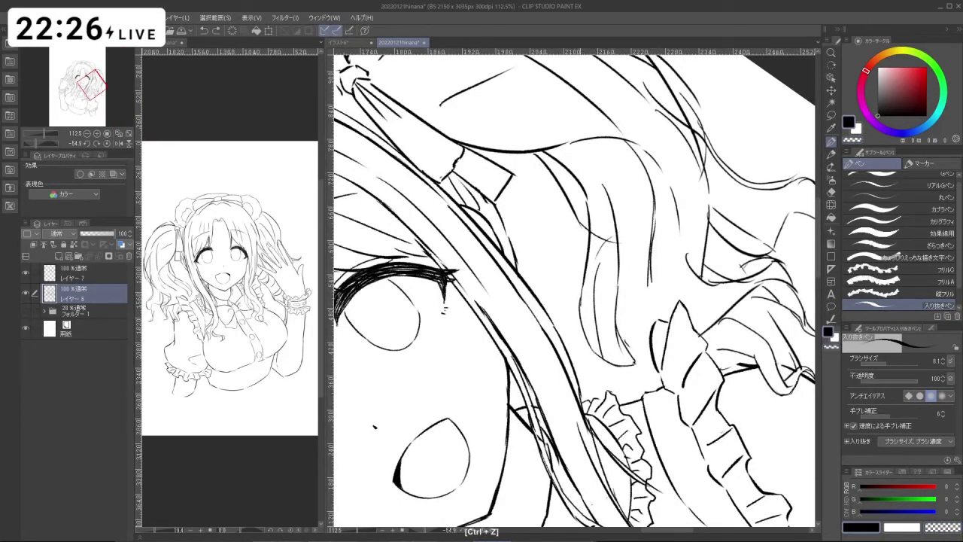
pyautogui.moveTo(610, 331); pyautogui.dragTo(585, 343)
pyautogui.hotkey('ctrl', 'z')
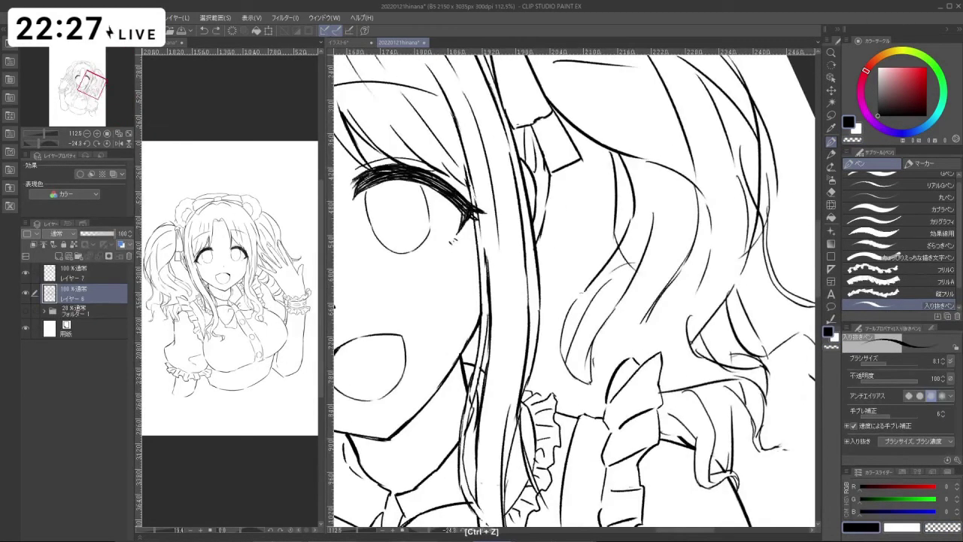
# - Extend the inner lock's outline down to the shoulder frill in black and trim its tip with transparent colour
pyautogui.moveTo(587, 291); pyautogui.dragTo(566, 325)
pyautogui.press('c')
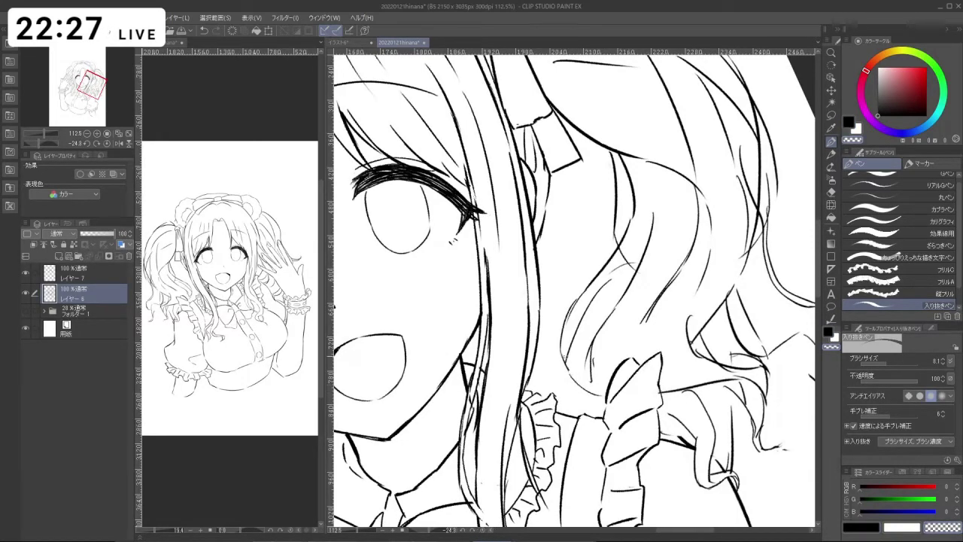
pyautogui.press('c')
pyautogui.hotkey('ctrl', 'z')
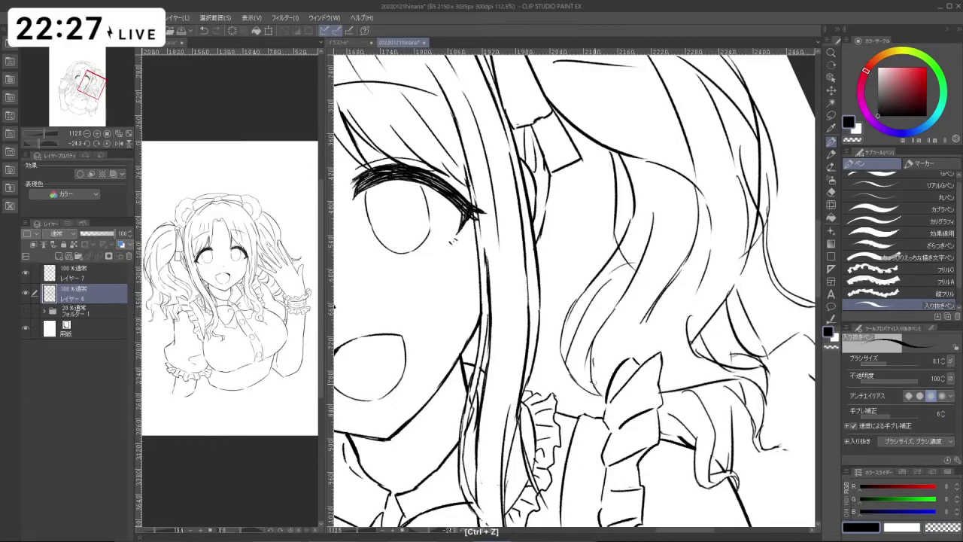
pyautogui.hotkey('shift', 'space')
pyautogui.moveTo(608, 188); pyautogui.dragTo(632, 381)
pyautogui.hotkey('shift', 'space')
pyautogui.moveTo(590, 438); pyautogui.dragTo(689, 261)
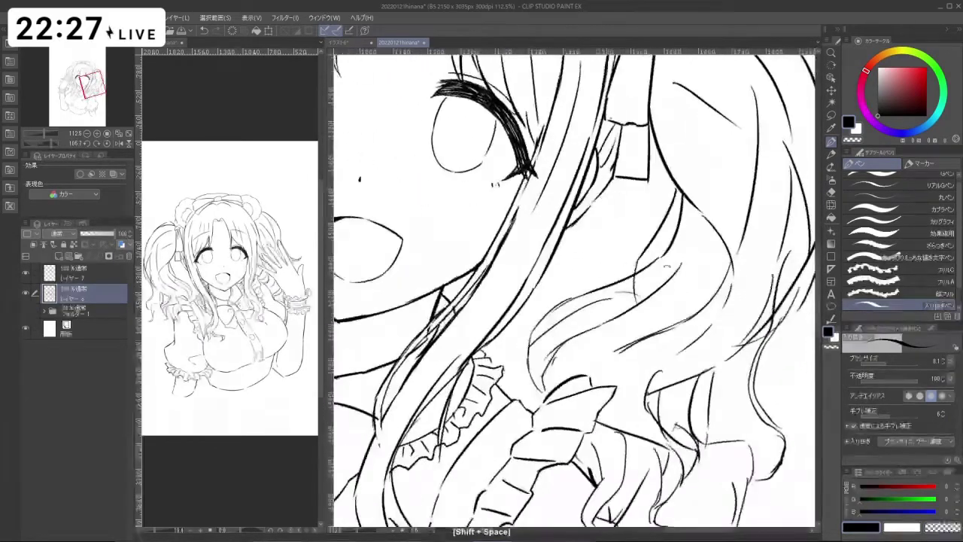
pyautogui.press('c')
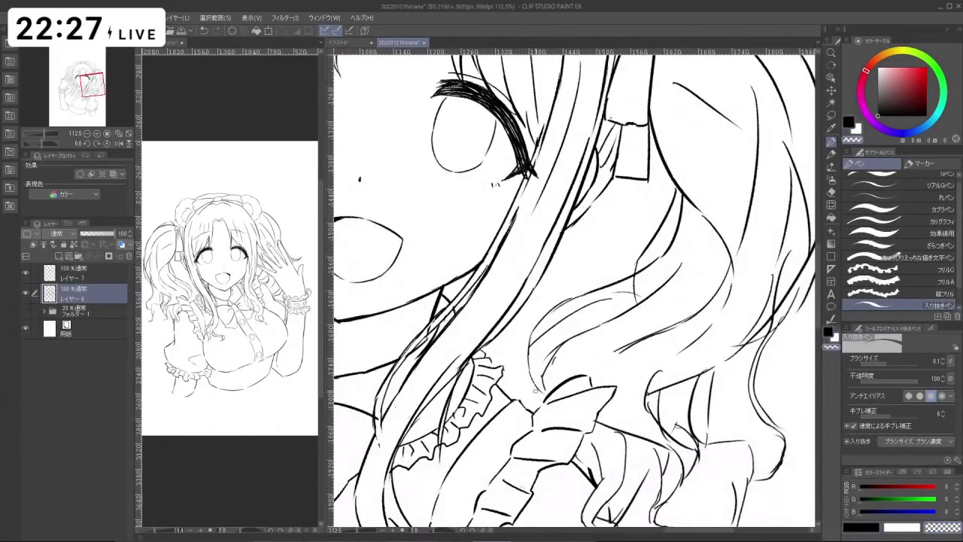
pyautogui.press('c')
pyautogui.hotkey('shift', 'space')
pyautogui.moveTo(535, 391); pyautogui.dragTo(567, 398)
# - Erase part of the hair line between the ribbon end and the long side lock with transparent pen strokes
pyautogui.hotkey('ctrl', 'space')
pyautogui.moveTo(627, 323); pyautogui.dragTo(542, 323)
pyautogui.press('space')
pyautogui.moveTo(587, 301); pyautogui.dragTo(525, 361)
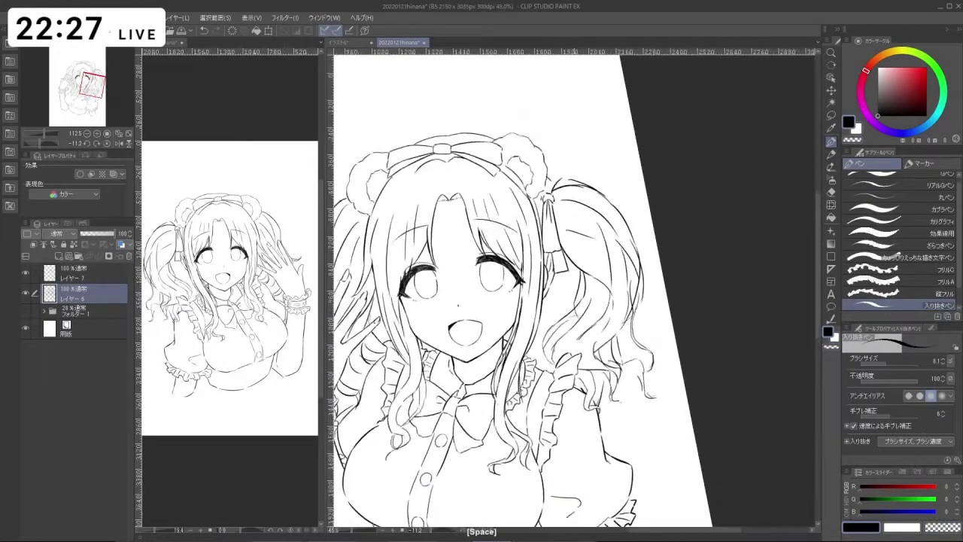
pyautogui.hotkey('shift', 'space')
pyautogui.moveTo(496, 278); pyautogui.dragTo(689, 272)
pyautogui.hotkey('ctrl', 'space')
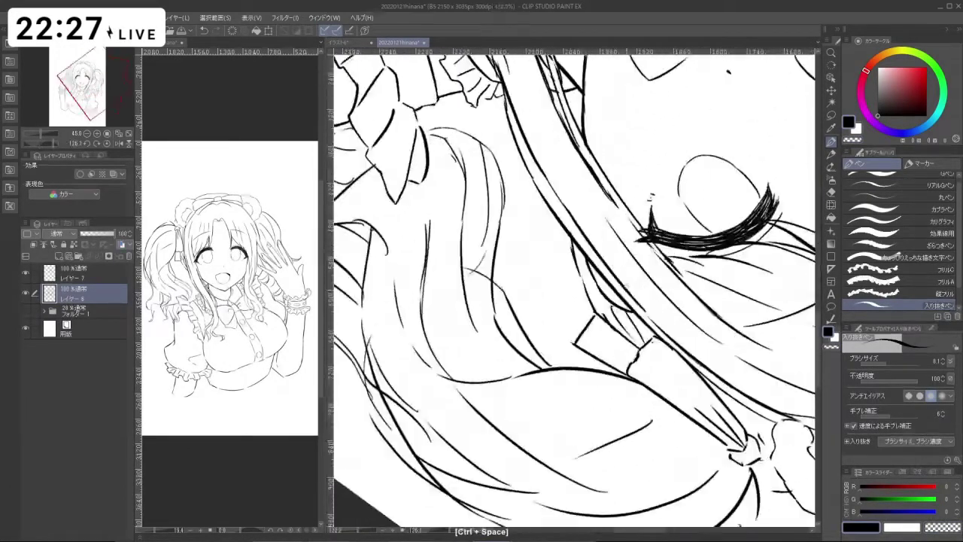
pyautogui.press('c')
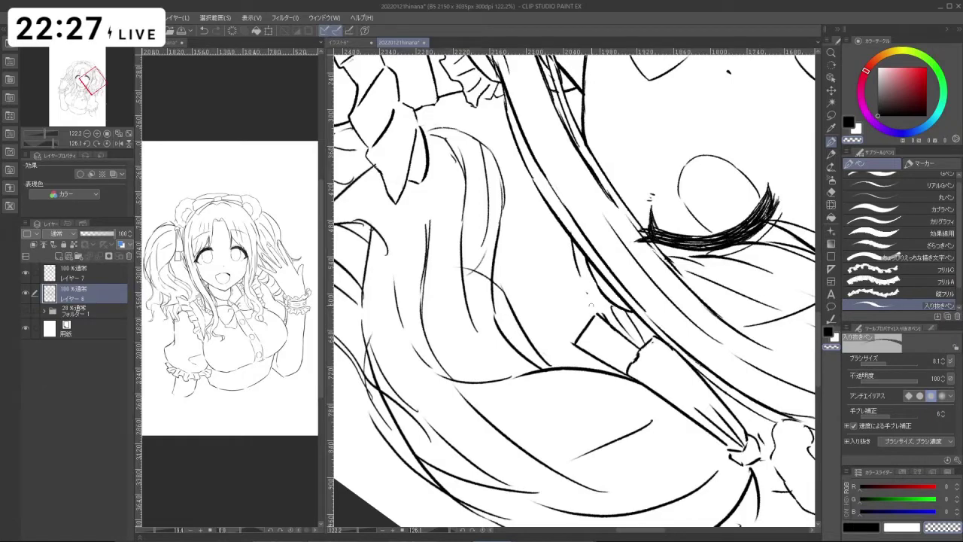
# - Redraw the short hair line below the ribbon in black and trim its end against the side lock
pyautogui.hotkey('shift', 'space')
pyautogui.moveTo(632, 384)
pyautogui.mouseDown()
pyautogui.moveTo(688, 260)
pyautogui.moveTo(512, 199)
pyautogui.moveTo(495, 214)
pyautogui.mouseUp()
pyautogui.press('c')
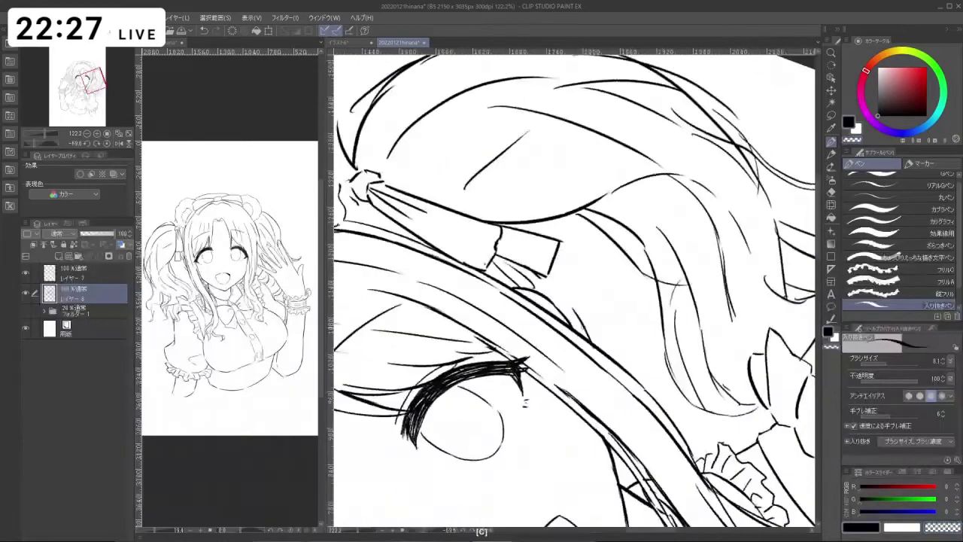
pyautogui.moveTo(574, 305); pyautogui.dragTo(584, 330)
pyautogui.press('c')
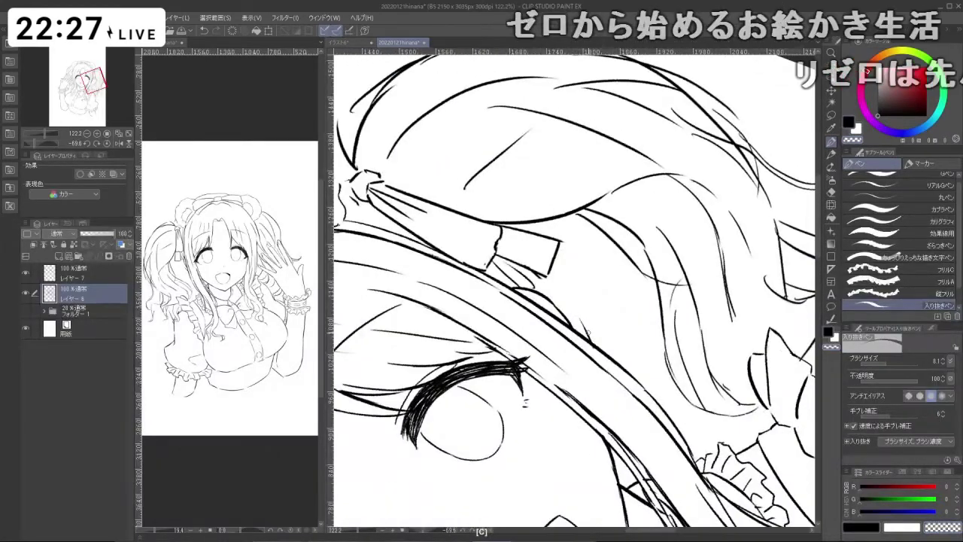
pyautogui.hotkey('shift', 'space')
pyautogui.moveTo(608, 381); pyautogui.dragTo(593, 439)
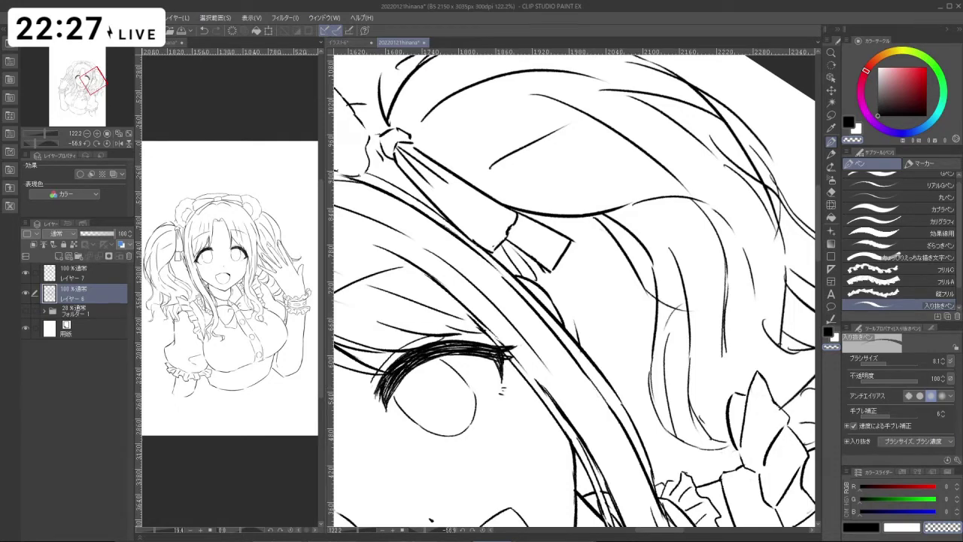
# - Draw a curved black hair strand from the ribbon's end down to the long side lock
pyautogui.press('c')
pyautogui.hotkey('ctrl', 'z')
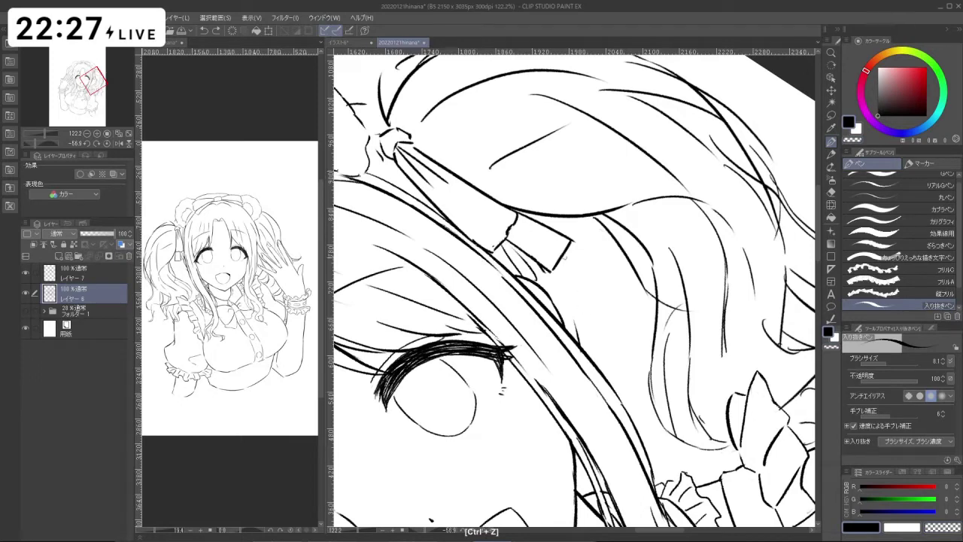
pyautogui.moveTo(562, 251); pyautogui.dragTo(590, 322)
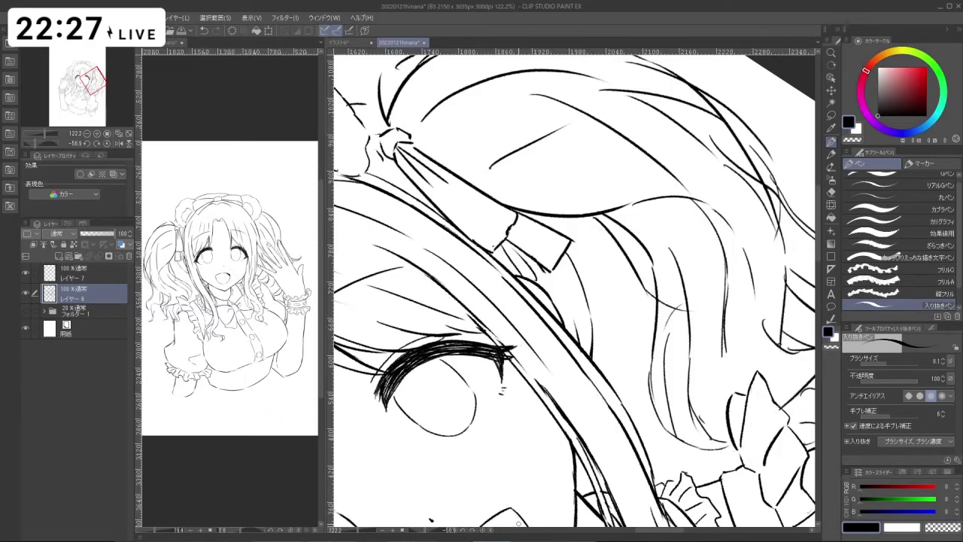
pyautogui.moveTo(518, 522); pyautogui.dragTo(687, 79)
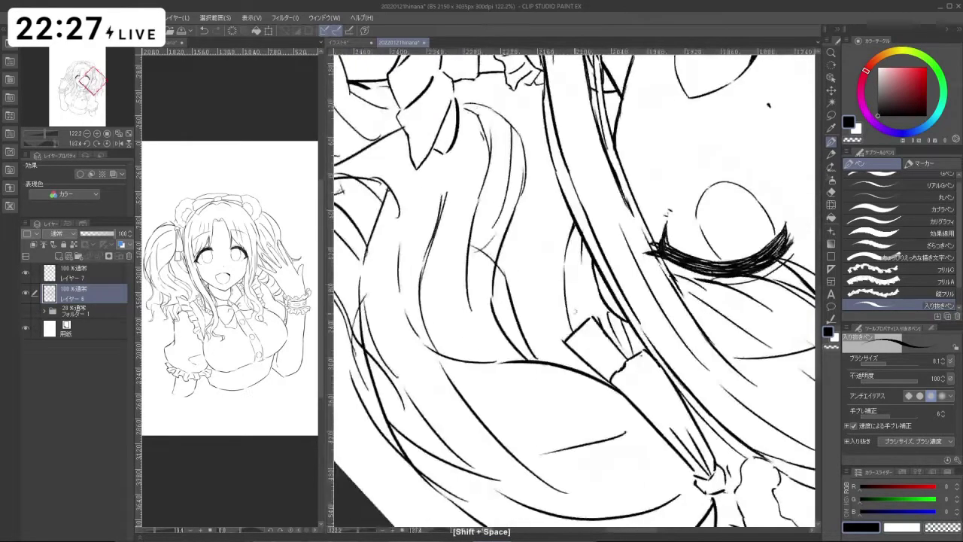
pyautogui.hotkey('ctrl', 'z')
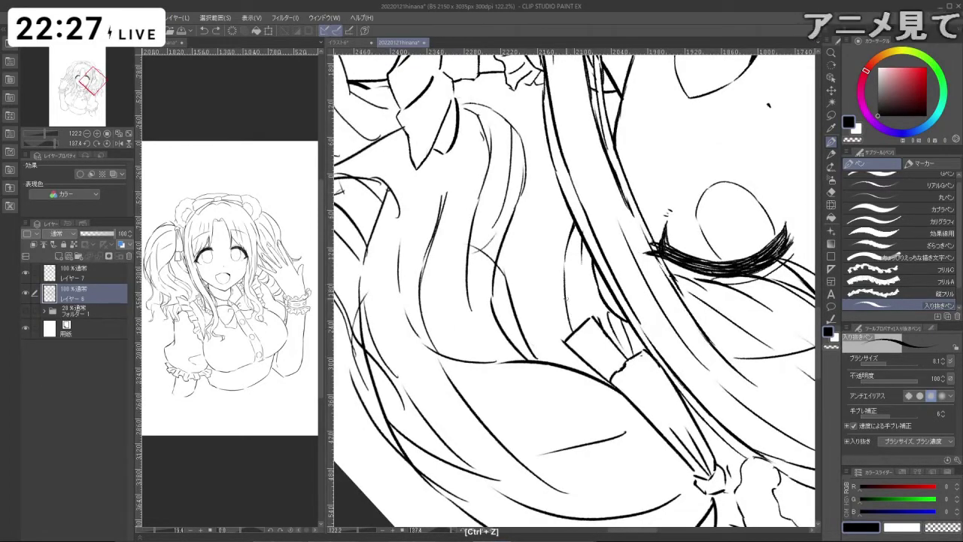
# - Join the new strand's upper end to the ribbon's corner, cleaning the meeting point with transparent colour
pyautogui.moveTo(707, 402); pyautogui.dragTo(551, 119)
pyautogui.moveTo(662, 330); pyautogui.dragTo(519, 329)
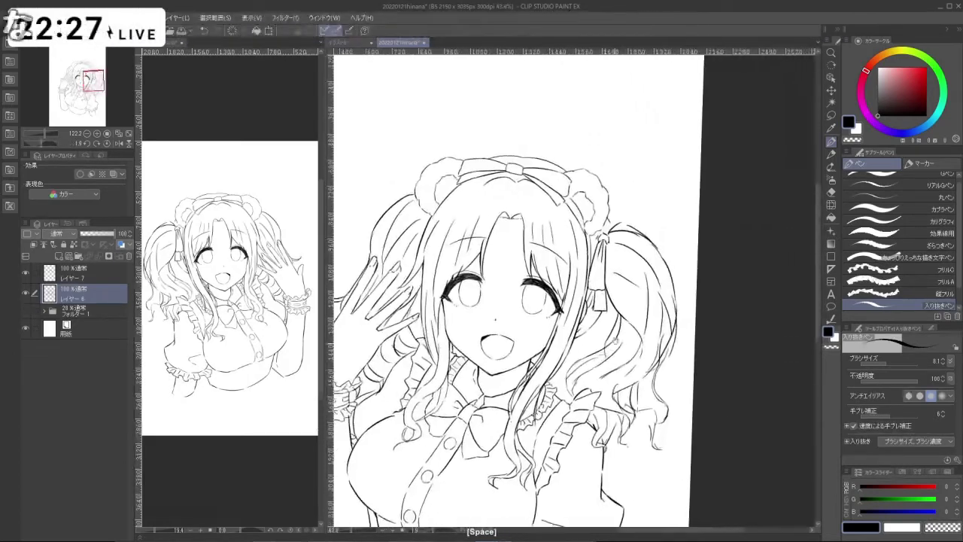
pyautogui.moveTo(605, 275); pyautogui.dragTo(689, 279)
pyautogui.moveTo(577, 453); pyautogui.dragTo(477, 170)
pyautogui.moveTo(527, 268); pyautogui.dragTo(615, 269)
pyautogui.press('c')
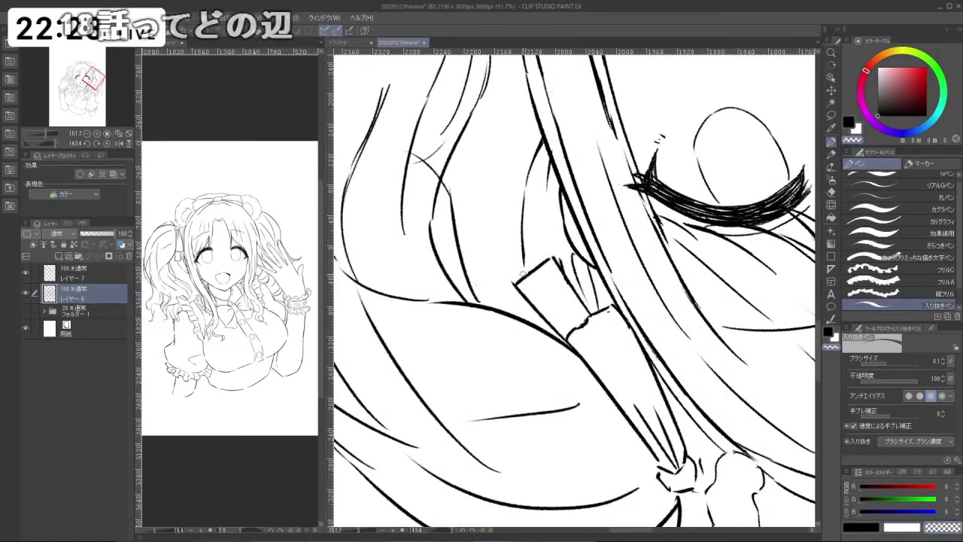
pyautogui.press('c')
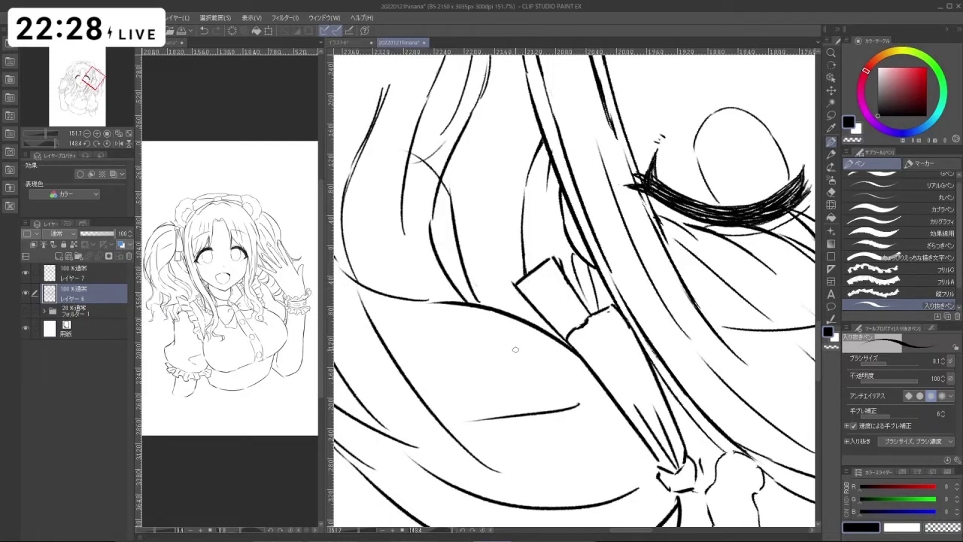
pyautogui.hotkey('ctrl', 'z')
pyautogui.moveTo(555, 338); pyautogui.dragTo(647, 237)
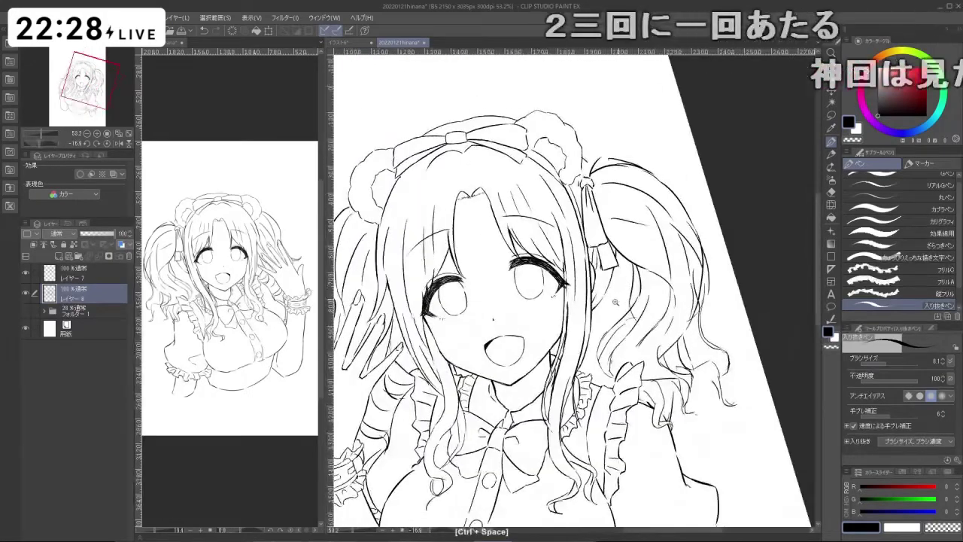
# - Touch up the inner hair strands below the ribbon with transparent and black strokes, undoing the unwanted ones
pyautogui.moveTo(617, 303); pyautogui.dragTo(595, 335)
pyautogui.hotkey('shift', 'space')
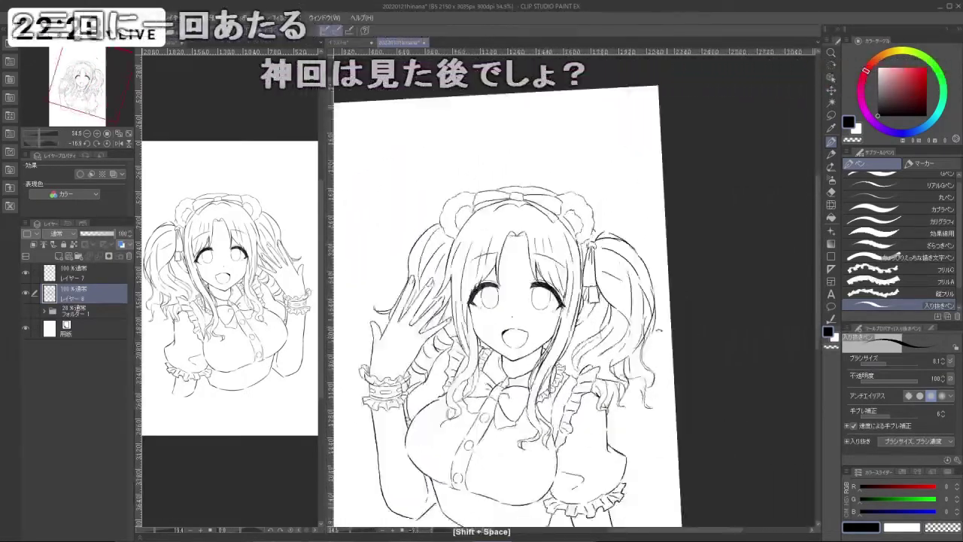
pyautogui.moveTo(567, 398); pyautogui.dragTo(597, 197)
pyautogui.moveTo(596, 331); pyautogui.dragTo(677, 329)
pyautogui.press('c')
pyautogui.hotkey('ctrl', 'z')
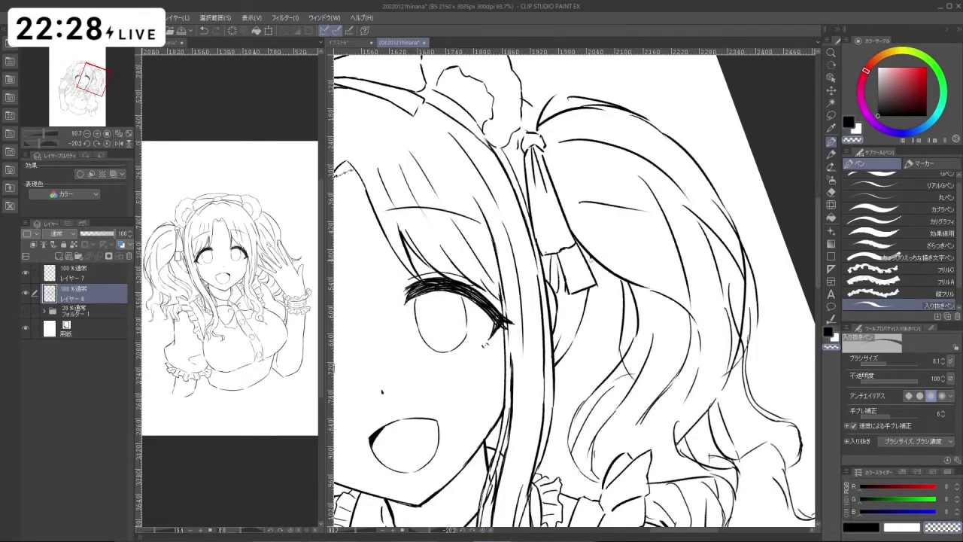
pyautogui.hotkey('shift', 'space')
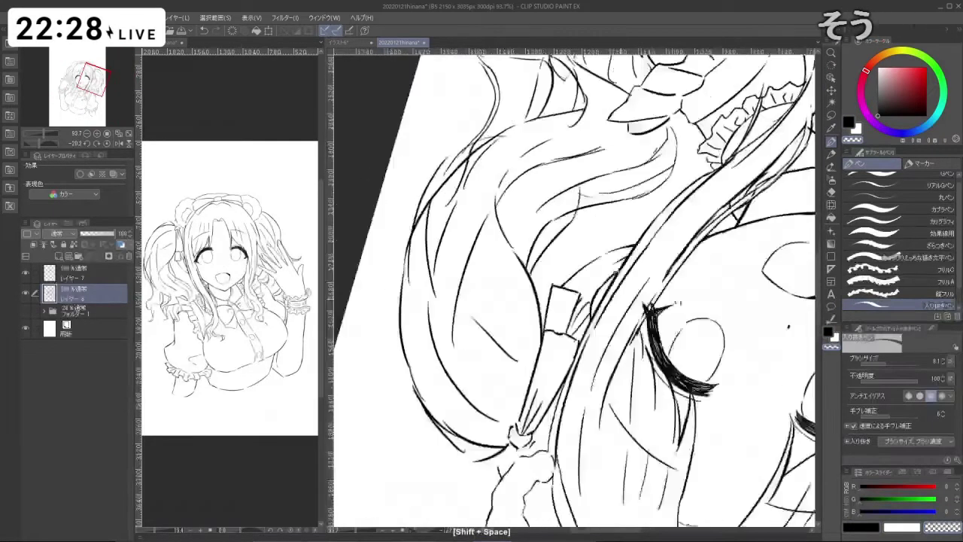
pyautogui.moveTo(599, 337); pyautogui.dragTo(657, 303)
pyautogui.hotkey('shift', 'space')
pyautogui.moveTo(595, 237); pyautogui.dragTo(620, 343)
pyautogui.hotkey('ctrl', 'space')
pyautogui.moveTo(621, 343)
pyautogui.mouseDown()
pyautogui.moveTo(649, 336)
pyautogui.moveTo(623, 361)
pyautogui.moveTo(614, 356)
pyautogui.moveTo(641, 379)
pyautogui.moveTo(602, 380)
pyautogui.moveTo(638, 359)
pyautogui.moveTo(657, 246)
pyautogui.moveTo(573, 209)
pyautogui.moveTo(501, 328)
pyautogui.mouseUp()
pyautogui.press('c')
pyautogui.hotkey('ctrl', 'z')
# - Draw the ribbon's short free end beyond the knot near the bear ear in black, closing its outer edge
pyautogui.hotkey('ctrl', 'space')
pyautogui.hotkey('shift', 'space')
pyautogui.hotkey('ctrl', 'space')
pyautogui.moveTo(611, 367); pyautogui.dragTo(623, 369)
pyautogui.press('space')
pyautogui.moveTo(618, 388); pyautogui.dragTo(621, 343)
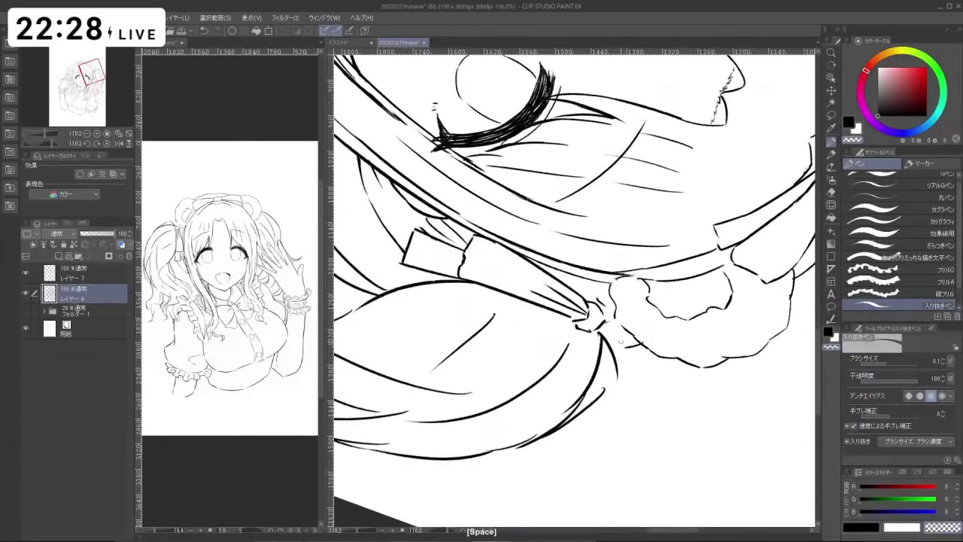
pyautogui.press('c')
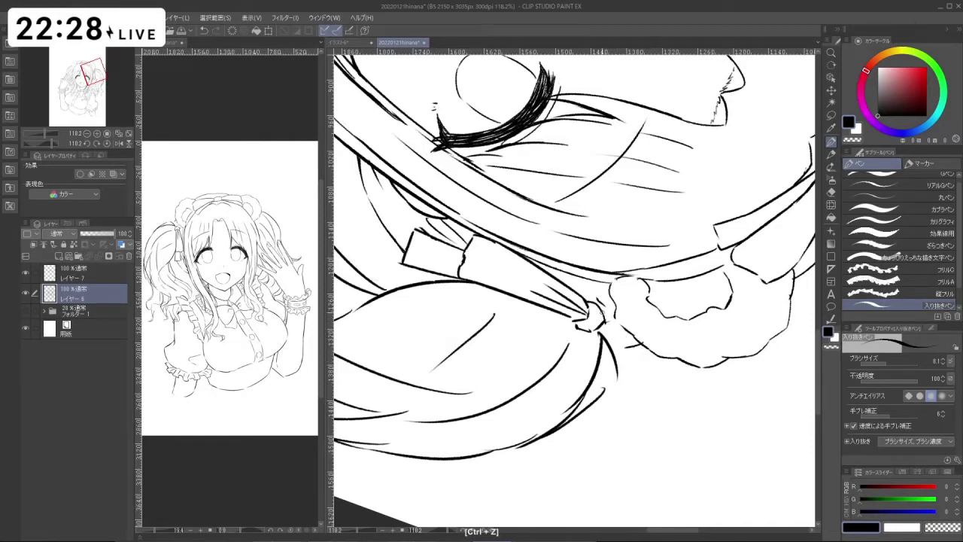
pyautogui.press('c')
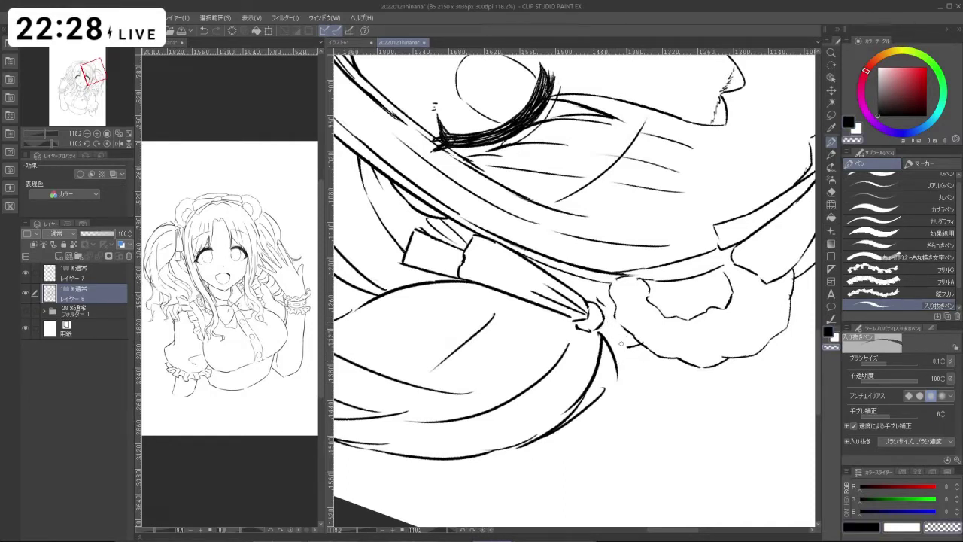
pyautogui.hotkey('ctrl', 'z')
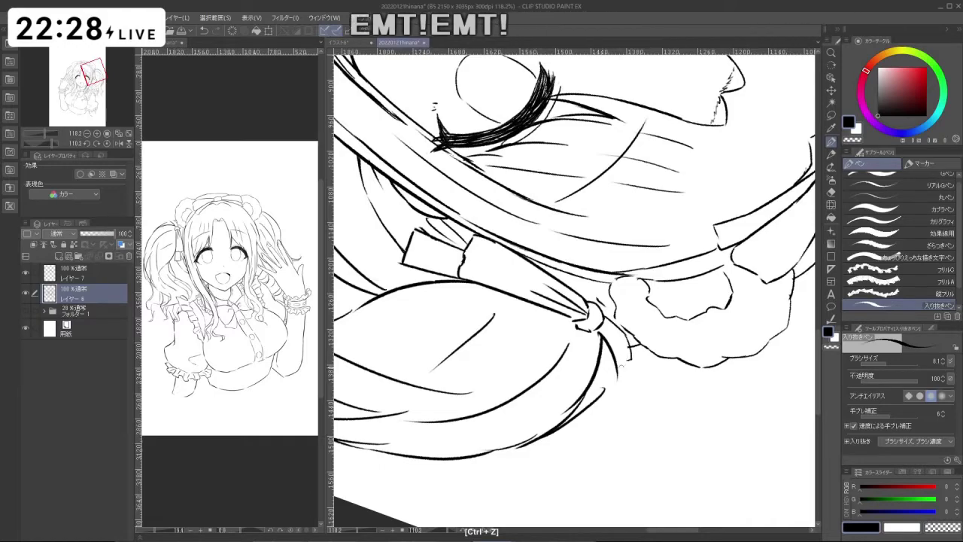
pyautogui.hotkey('shift', 'space')
pyautogui.moveTo(629, 363)
pyautogui.mouseDown()
pyautogui.moveTo(666, 383)
pyautogui.moveTo(622, 315)
pyautogui.moveTo(622, 265)
pyautogui.moveTo(608, 248)
pyautogui.mouseUp()
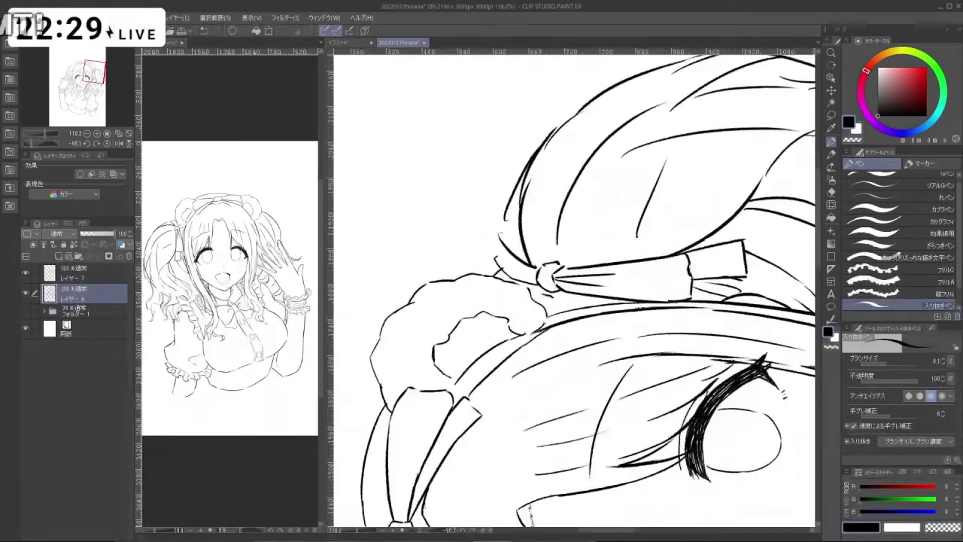
pyautogui.moveTo(499, 237); pyautogui.dragTo(498, 255)
pyautogui.hotkey('ctrl', 'z')
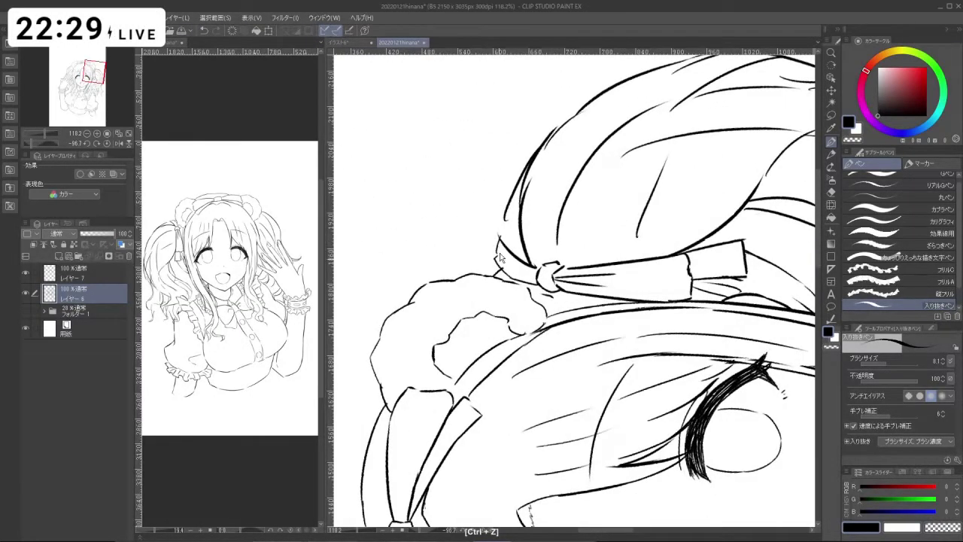
# - Add fold lines inside the ribbon's short free end, cleaning them with transparent colour and undoing the unwanted strokes
pyautogui.hotkey('shift', 'space')
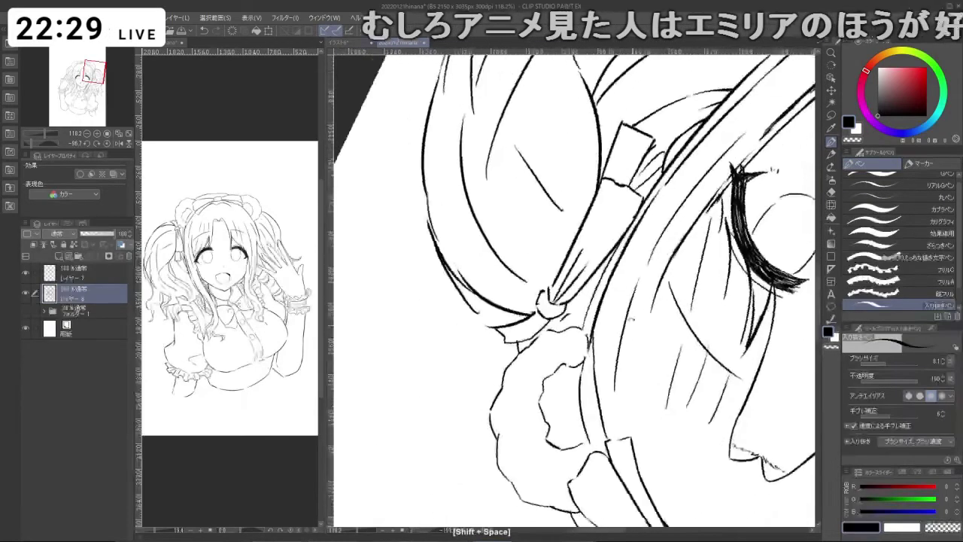
pyautogui.hotkey('shift', 'space')
pyautogui.moveTo(554, 434); pyautogui.dragTo(649, 415)
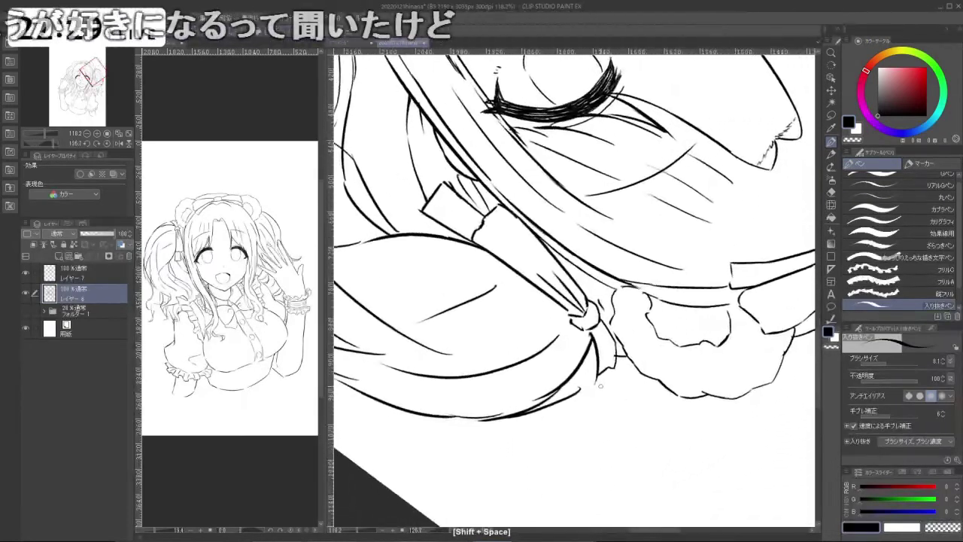
pyautogui.hotkey('ctrl', 'z')
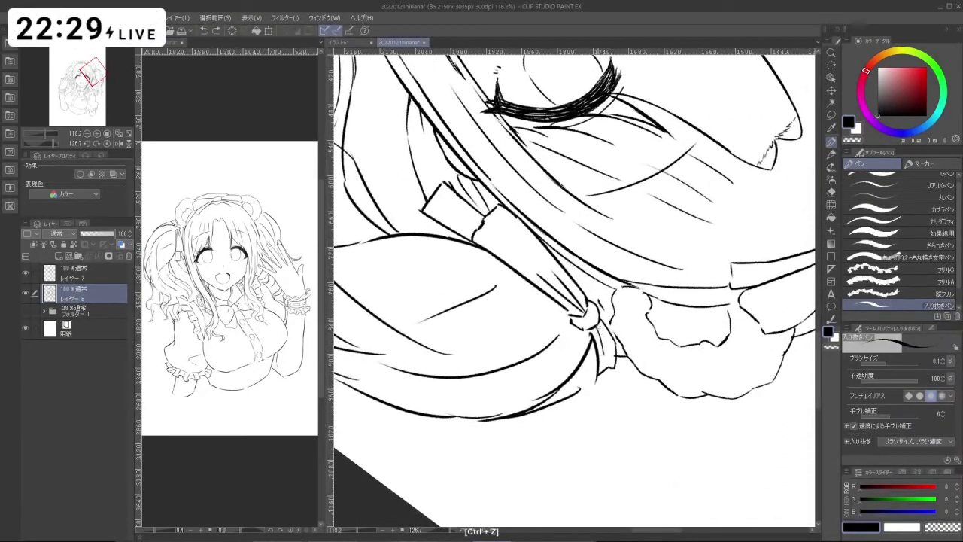
pyautogui.hotkey('shift', 'space')
pyautogui.press('c')
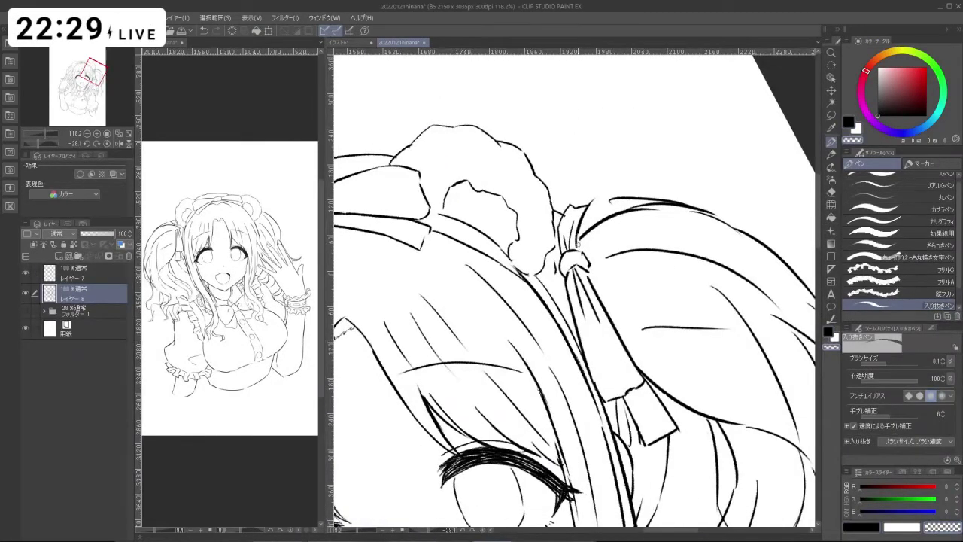
pyautogui.hotkey('ctrl', 'z')
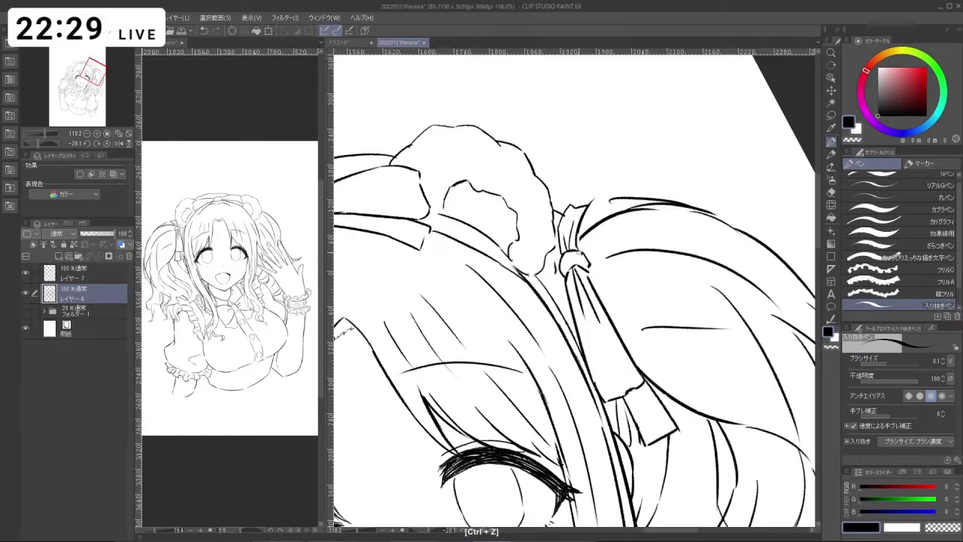
# - Erase the overlapping stretch of the ponytail's outer outline above the ribbon knot with transparent colour
pyautogui.hotkey('ctrl', 'space')
pyautogui.hotkey('shift', 'space')
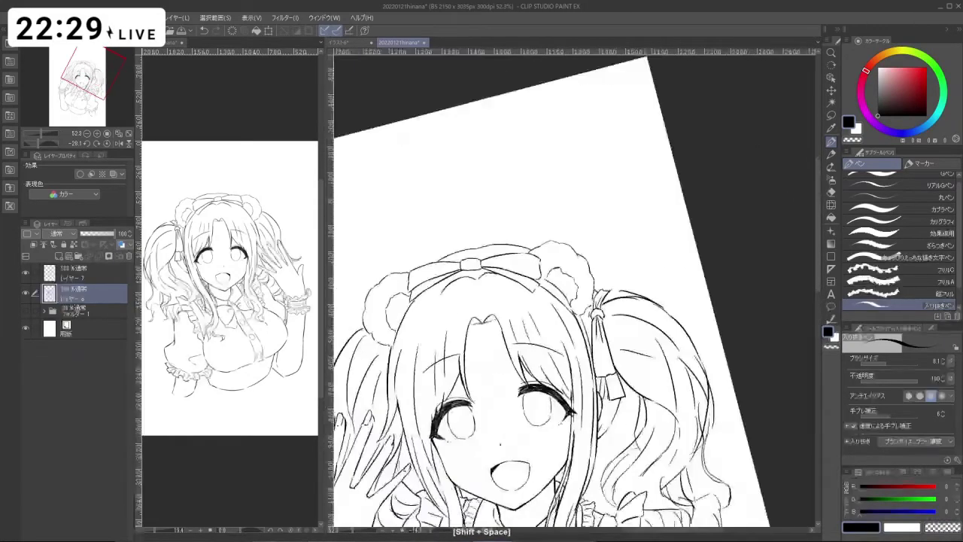
pyautogui.hotkey('ctrl', 'space')
pyautogui.press('c')
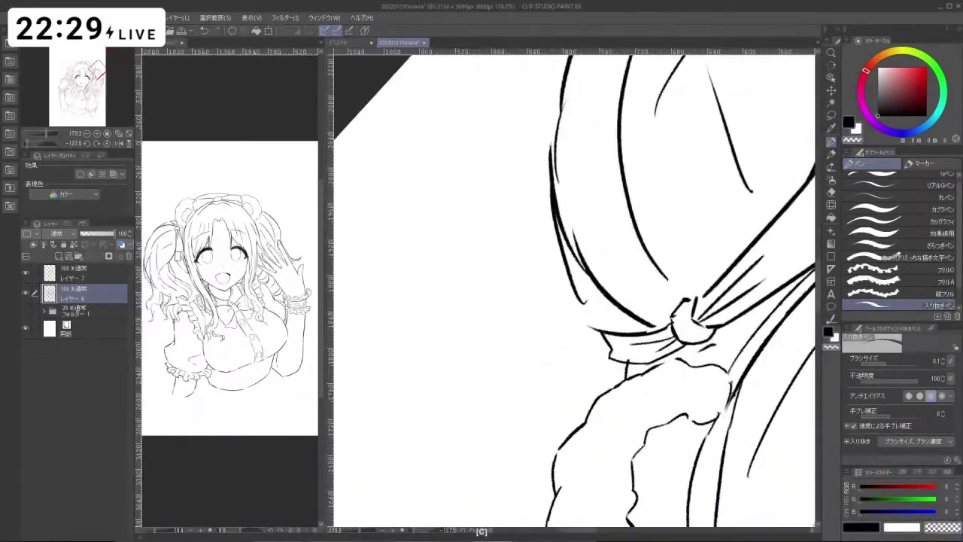
pyautogui.hotkey('ctrl', 'z')
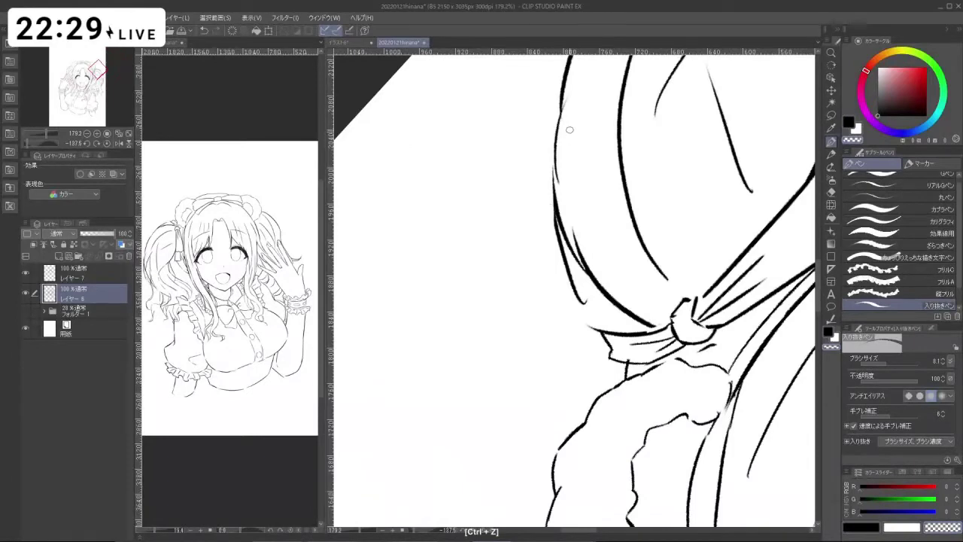
pyautogui.press('space')
pyautogui.moveTo(557, 187); pyautogui.dragTo(557, 249)
pyautogui.moveTo(560, 161); pyautogui.dragTo(556, 227)
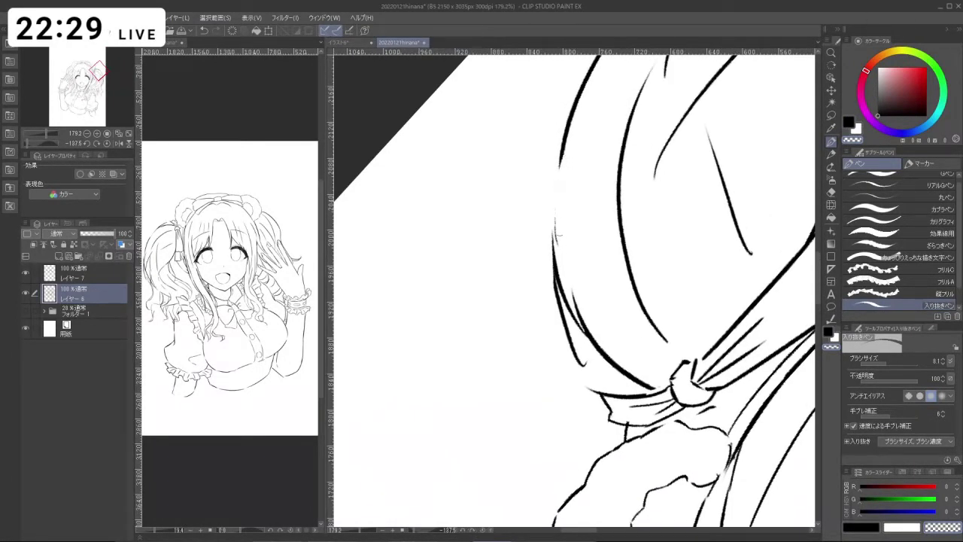
# - Redraw the ponytail's outer outline in black as one continuous curve across the erased gap
pyautogui.press('c')
pyautogui.hotkey('ctrl', 'z')
pyautogui.moveTo(560, 161); pyautogui.dragTo(553, 261)
pyautogui.hotkey('ctrl', 'z')
pyautogui.hotkey('ctrl', 'z')
pyautogui.hotkey('ctrl', 'z')
pyautogui.hotkey('ctrl', 'z')
pyautogui.moveTo(561, 152); pyautogui.dragTo(555, 255)
# - Erase the short stray strand outside the ponytail's outline near the ribbon with transparent colour
pyautogui.moveTo(555, 344)
pyautogui.mouseDown()
pyautogui.moveTo(636, 319)
pyautogui.moveTo(627, 223)
pyautogui.moveTo(592, 217)
pyautogui.mouseUp()
pyautogui.moveTo(575, 349)
pyautogui.mouseDown()
pyautogui.moveTo(627, 321)
pyautogui.moveTo(603, 262)
pyautogui.moveTo(568, 235)
pyautogui.mouseUp()
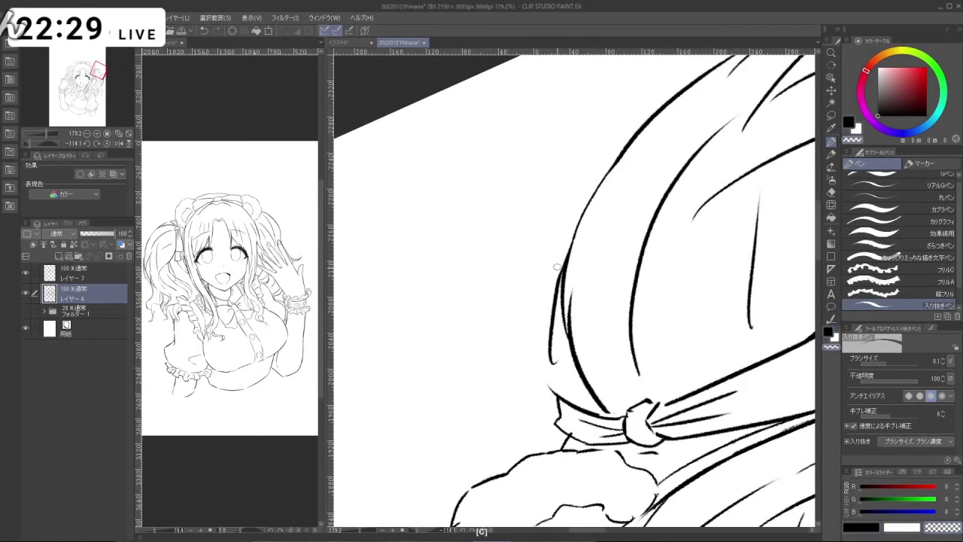
pyautogui.hotkey('ctrl', 'z')
pyautogui.hotkey('ctrl', 'z')
pyautogui.hotkey('ctrl', 'z')
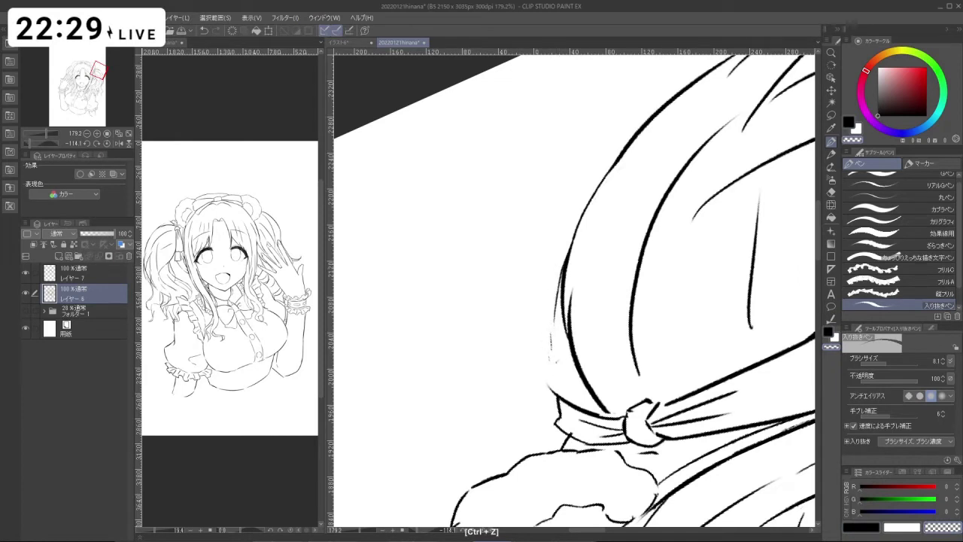
# - Draw a curved outer strand from the ponytail's outline down to the ribbon's free end and trim the overlap at the ribbon
pyautogui.press('c')
pyautogui.moveTo(557, 307); pyautogui.dragTo(561, 388)
pyautogui.hotkey('ctrl', 'z')
pyautogui.hotkey('ctrl', 'z')
pyautogui.moveTo(555, 324); pyautogui.dragTo(563, 395)
pyautogui.hotkey('ctrl', 'z')
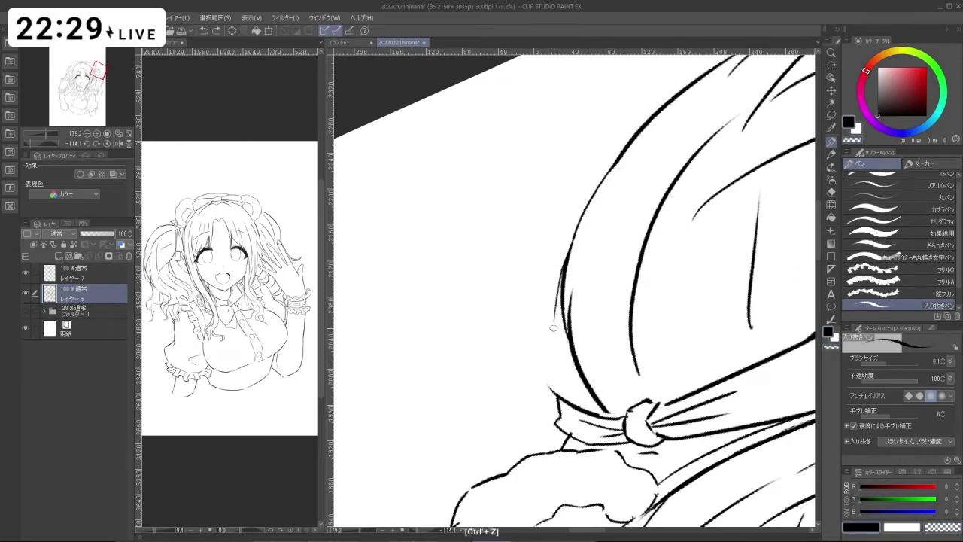
pyautogui.hotkey('ctrl', 'z')
pyautogui.moveTo(554, 327); pyautogui.dragTo(563, 394)
pyautogui.hotkey('ctrl', 'z')
pyautogui.moveTo(561, 292); pyautogui.dragTo(555, 389)
pyautogui.hotkey('ctrl', 'z')
pyautogui.moveTo(561, 313); pyautogui.dragTo(558, 392)
pyautogui.press('c')
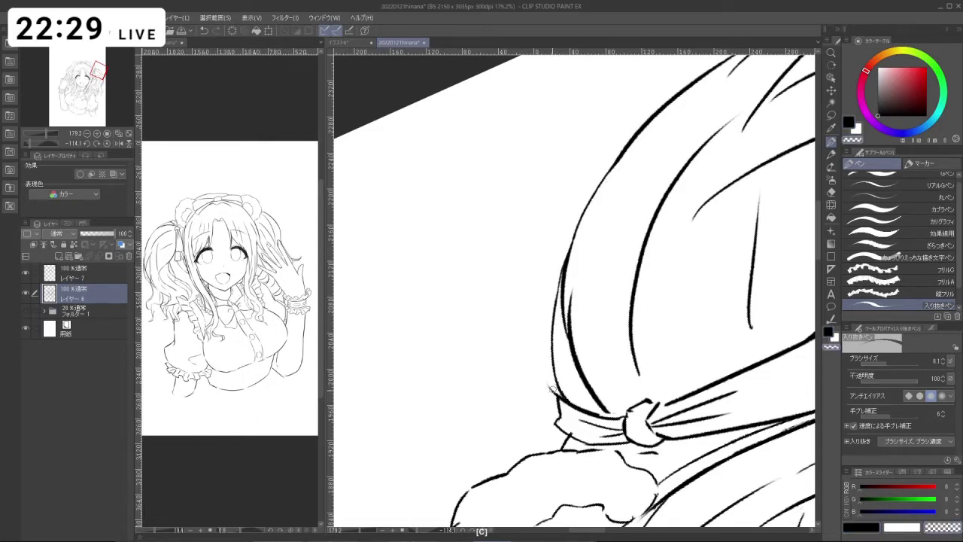
pyautogui.moveTo(551, 384); pyautogui.dragTo(610, 235)
pyautogui.moveTo(546, 409)
pyautogui.mouseDown()
pyautogui.moveTo(679, 308)
pyautogui.moveTo(673, 266)
pyautogui.mouseUp()
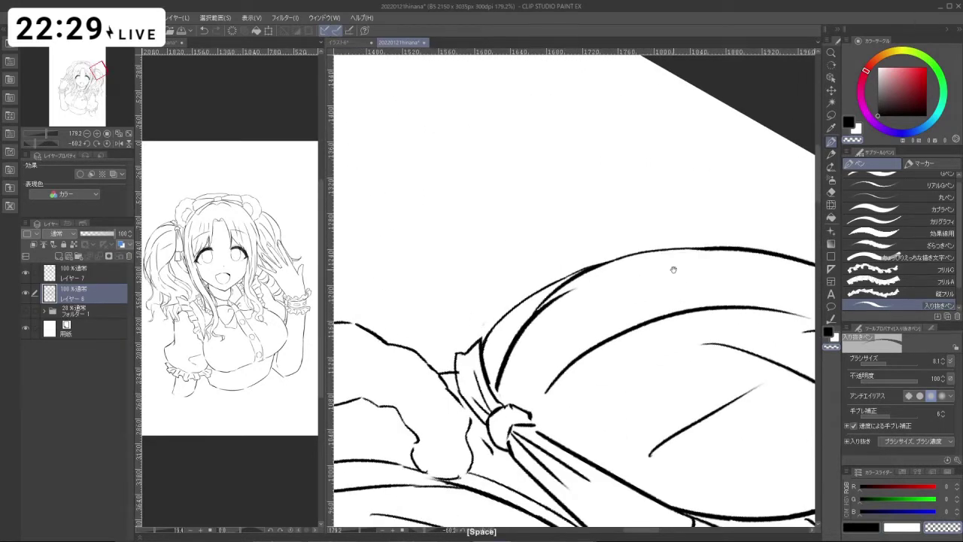
# - Examine the reworked ponytail outline and ribbon from several angles and against the whole figure
pyautogui.moveTo(651, 385); pyautogui.dragTo(605, 251)
pyautogui.moveTo(609, 376)
pyautogui.mouseDown()
pyautogui.moveTo(668, 305)
pyautogui.moveTo(668, 287)
pyautogui.mouseUp()
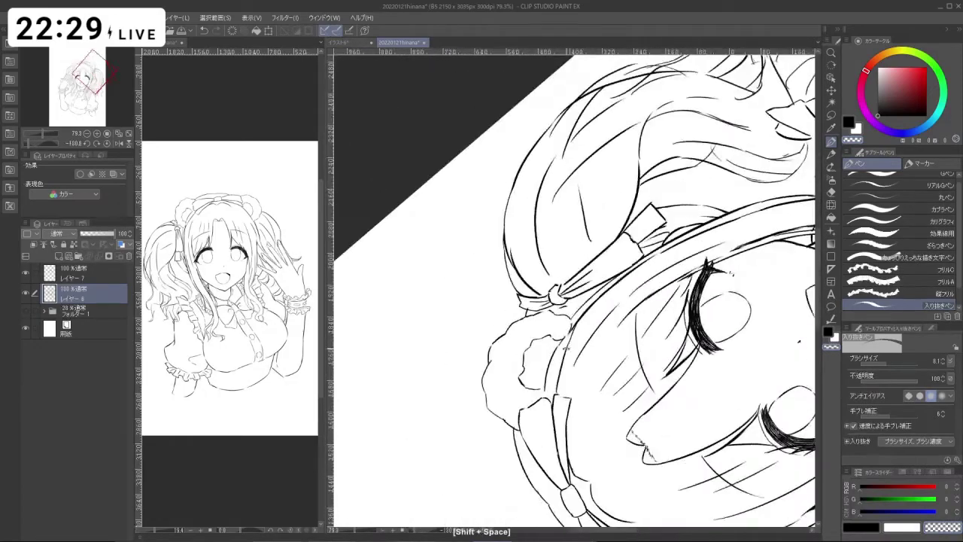
pyautogui.moveTo(551, 390); pyautogui.dragTo(734, 301)
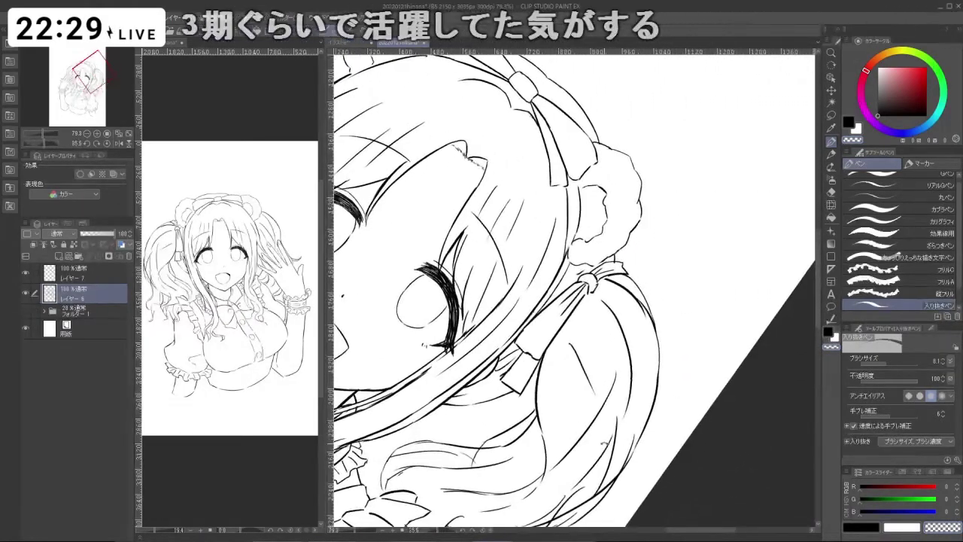
pyautogui.moveTo(581, 386); pyautogui.dragTo(526, 386)
pyautogui.moveTo(587, 369); pyautogui.dragTo(569, 316)
pyautogui.moveTo(534, 405); pyautogui.dragTo(663, 402)
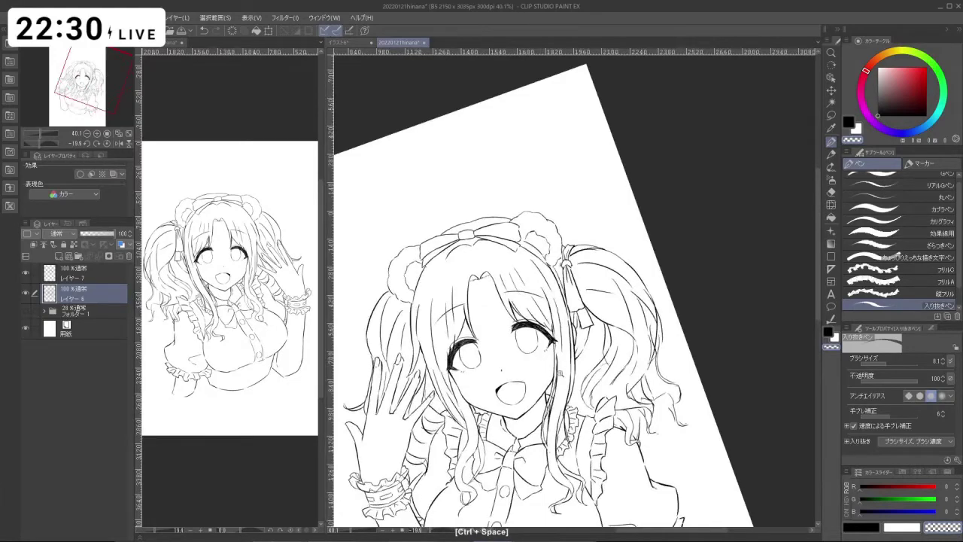
pyautogui.moveTo(561, 373); pyautogui.dragTo(620, 372)
pyautogui.moveTo(639, 454); pyautogui.dragTo(676, 367)
# - Touch up the inner ponytail strands below the ribbon with transparent and black strokes, undoing the unwanted one
pyautogui.press('c')
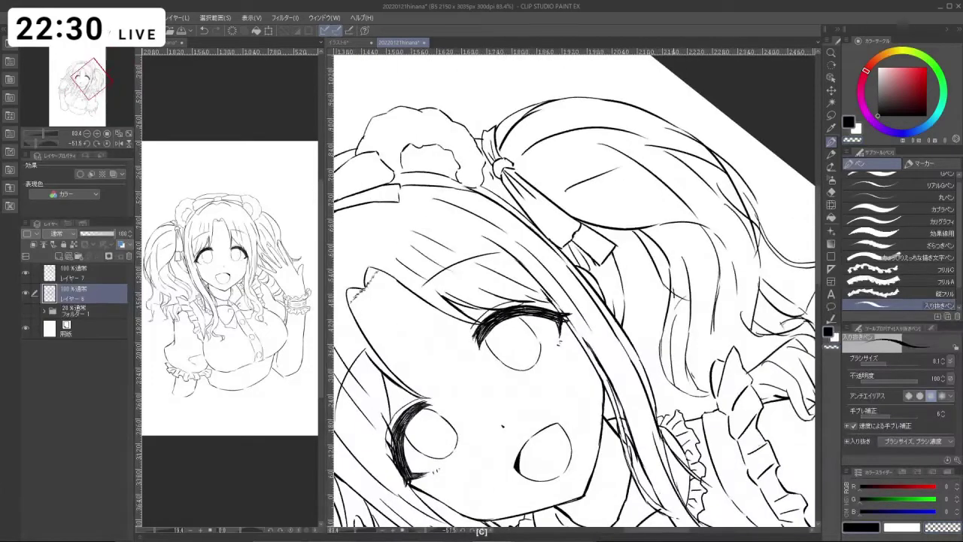
pyautogui.press('c')
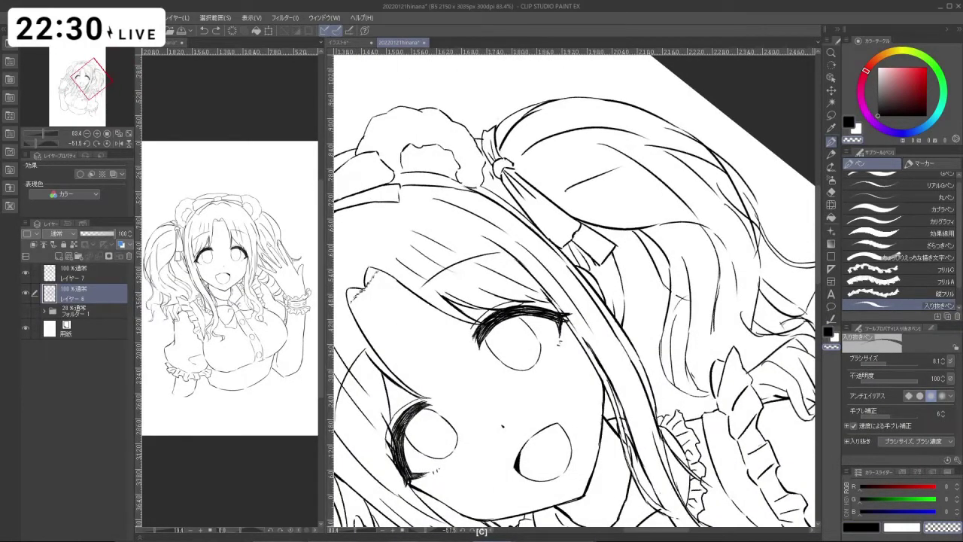
pyautogui.moveTo(659, 247); pyautogui.dragTo(488, 333)
pyautogui.press('c')
pyautogui.hotkey('ctrl', 'z')
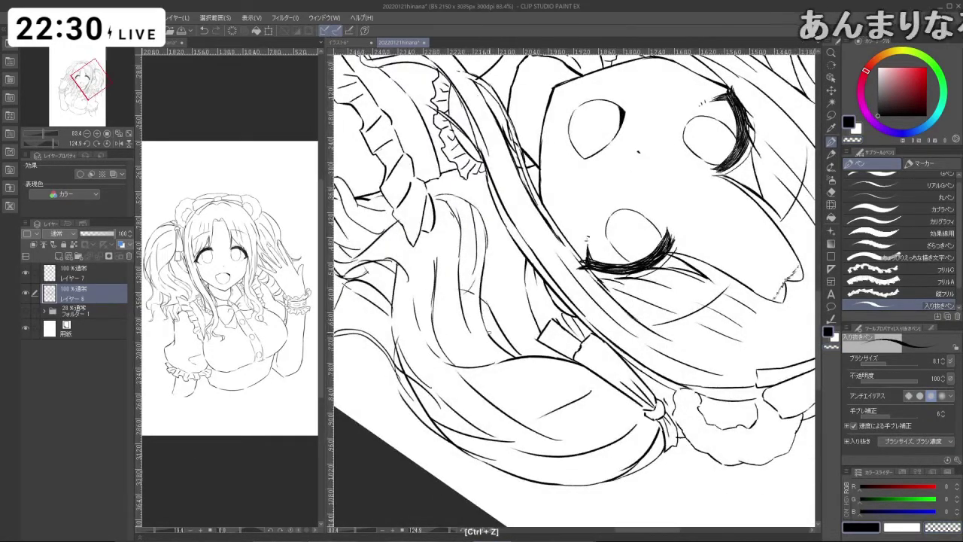
pyautogui.hotkey('shift', 'space')
pyautogui.moveTo(486, 322); pyautogui.dragTo(609, 417)
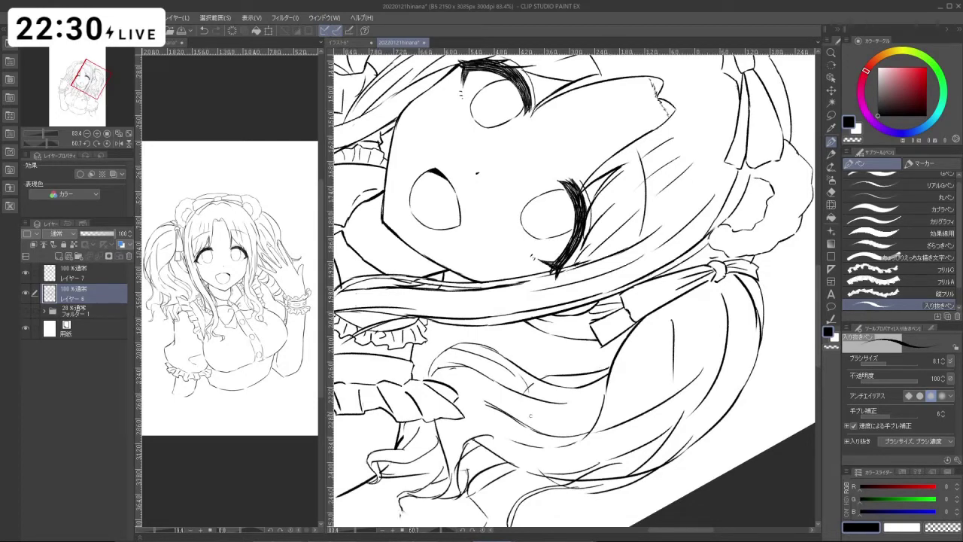
# - Set the brush size to 21.9 and clean the lines of the ponytail's inner wavy lock with transparent colour
pyautogui.moveTo(530, 416)
pyautogui.mouseDown()
pyautogui.moveTo(540, 417)
pyautogui.moveTo(679, 280)
pyautogui.mouseUp()
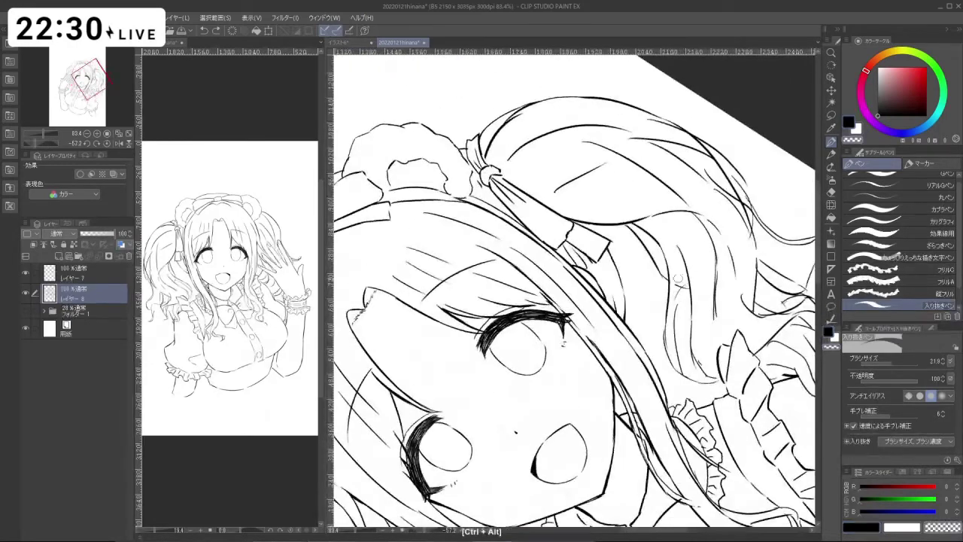
pyautogui.hotkey('ctrl', 'z')
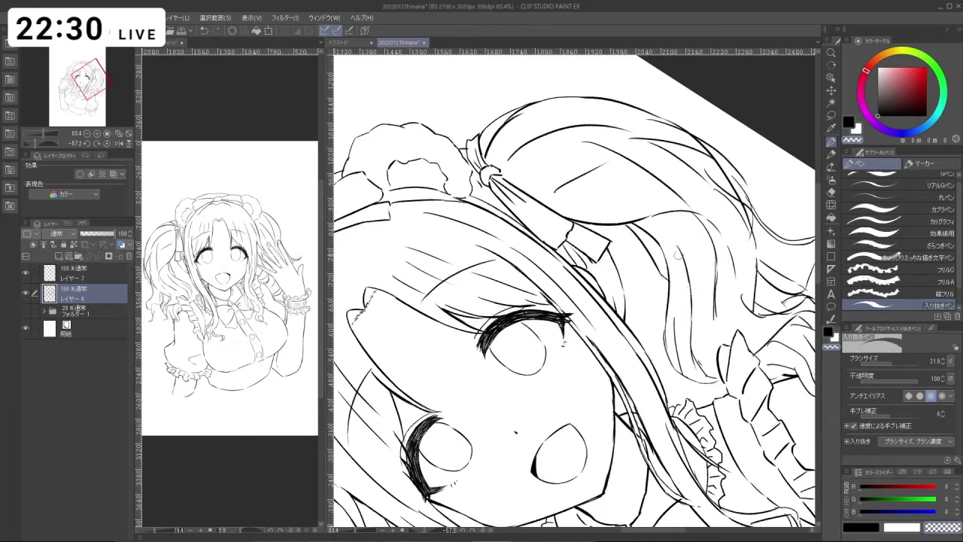
pyautogui.hotkey('ctrl', 'z')
pyautogui.press('c')
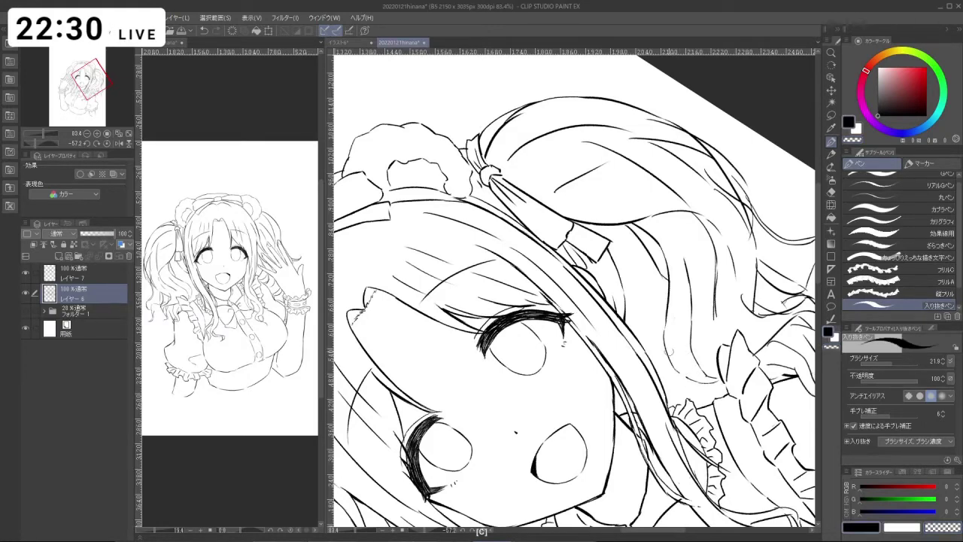
# - Undo the last strokes on the inner wavy lock and extend its lower tip in black at brush size 15.2
pyautogui.moveTo(679, 313)
pyautogui.mouseDown()
pyautogui.moveTo(679, 355)
pyautogui.moveTo(674, 328)
pyautogui.mouseUp()
pyautogui.hotkey('ctrl', 'z')
pyautogui.hotkey('ctrl', 'z')
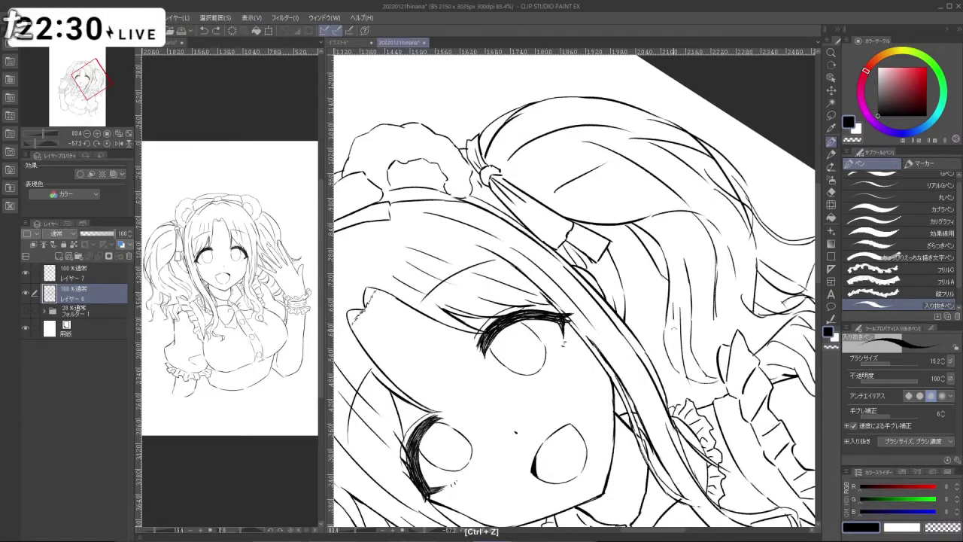
pyautogui.moveTo(685, 369); pyautogui.dragTo(703, 397)
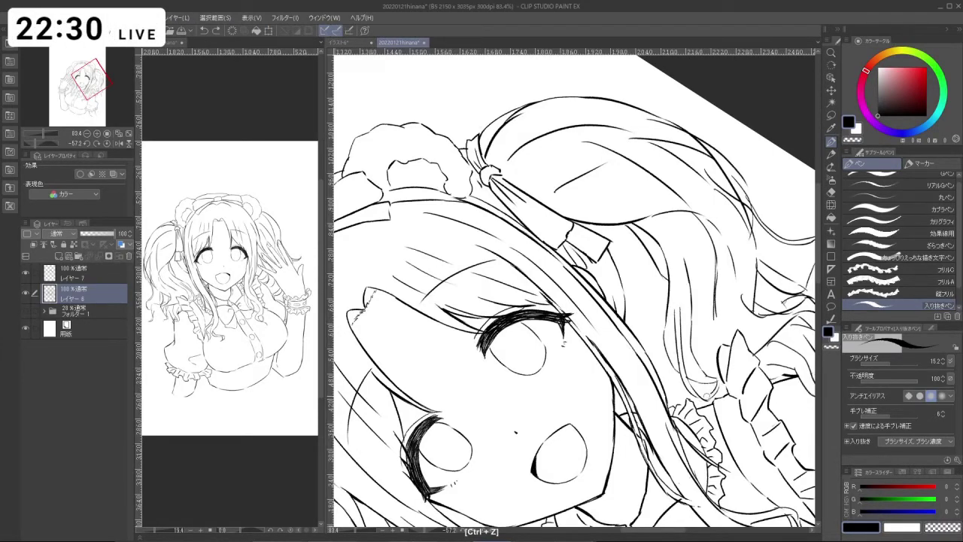
pyautogui.moveTo(702, 395); pyautogui.dragTo(711, 396)
# - Refine the curled tip of the inner wavy lock above the dress frill with alternating transparent and black strokes
pyautogui.hotkey('shift', 'space')
pyautogui.moveTo(706, 395)
pyautogui.mouseDown()
pyautogui.moveTo(680, 420)
pyautogui.moveTo(468, 418)
pyautogui.moveTo(487, 403)
pyautogui.moveTo(459, 449)
pyautogui.mouseUp()
pyautogui.hotkey('ctrl', 'space')
pyautogui.press('c')
pyautogui.press('c')
pyautogui.hotkey('ctrl', 'z')
pyautogui.press('c')
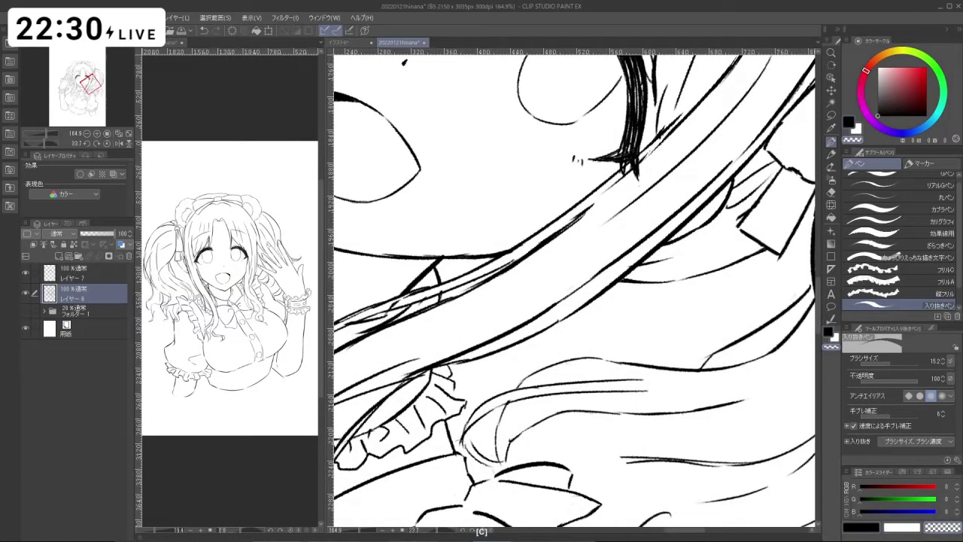
pyautogui.hotkey('ctrl', 'z')
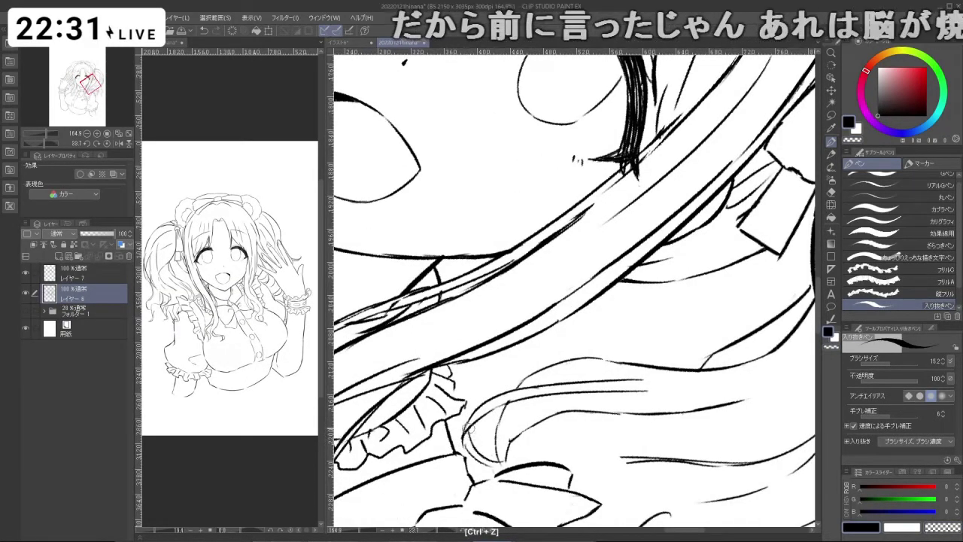
pyautogui.moveTo(477, 421); pyautogui.dragTo(464, 438)
pyautogui.hotkey('shift', 'space')
pyautogui.moveTo(580, 433)
pyautogui.mouseDown()
pyautogui.moveTo(703, 383)
pyautogui.moveTo(713, 331)
pyautogui.mouseUp()
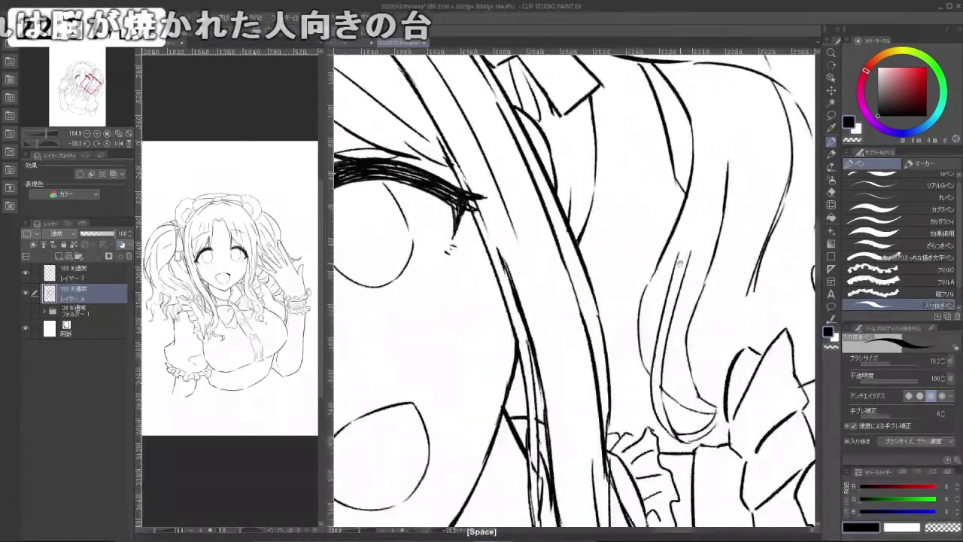
# - Touch up the thin strands inside the ponytail's inner wavy lock with transparent and black strokes, undoing the unwanted ones
pyautogui.hotkey('ctrl', 'space')
pyautogui.moveTo(686, 269); pyautogui.dragTo(624, 277)
pyautogui.hotkey('shift', 'space')
pyautogui.moveTo(624, 391); pyautogui.dragTo(609, 180)
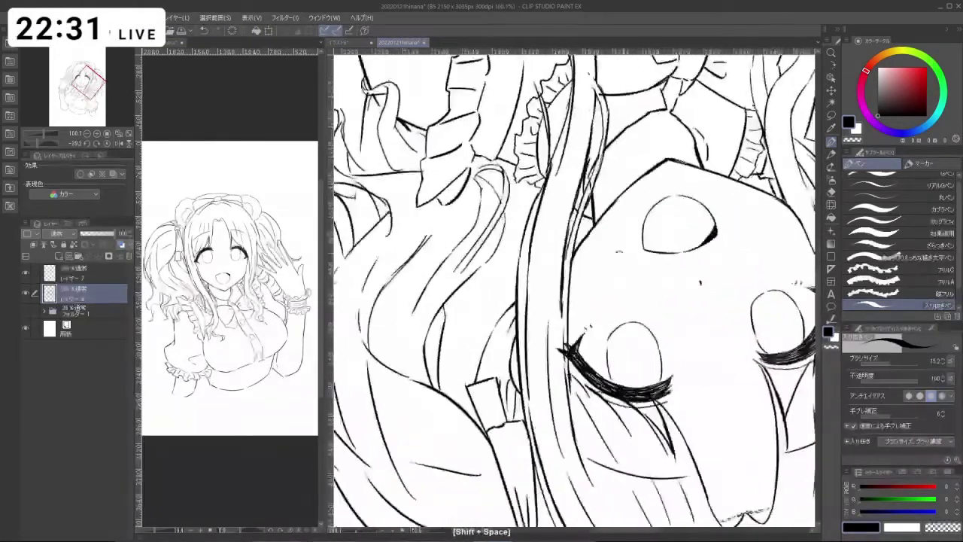
pyautogui.hotkey('ctrl', 'space')
pyautogui.press('space')
pyautogui.moveTo(619, 251)
pyautogui.mouseDown()
pyautogui.moveTo(544, 263)
pyautogui.moveTo(526, 307)
pyautogui.moveTo(652, 343)
pyautogui.moveTo(649, 247)
pyautogui.moveTo(713, 252)
pyautogui.moveTo(647, 170)
pyautogui.mouseUp()
pyautogui.hotkey('shift', 'space')
pyautogui.hotkey('ctrl', 'space')
pyautogui.hotkey('shift', 'space')
pyautogui.press('c')
pyautogui.moveTo(608, 200); pyautogui.dragTo(617, 235)
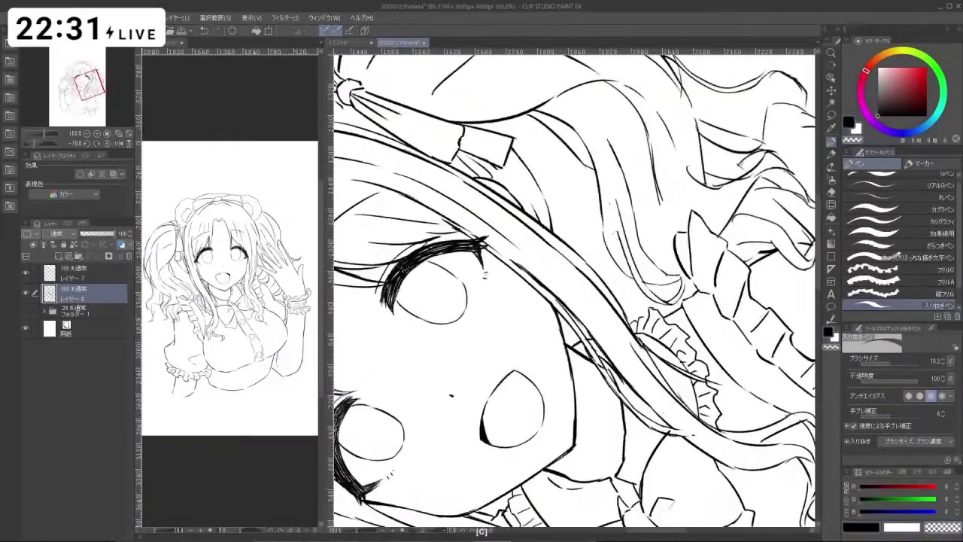
pyautogui.hotkey('ctrl', 'z')
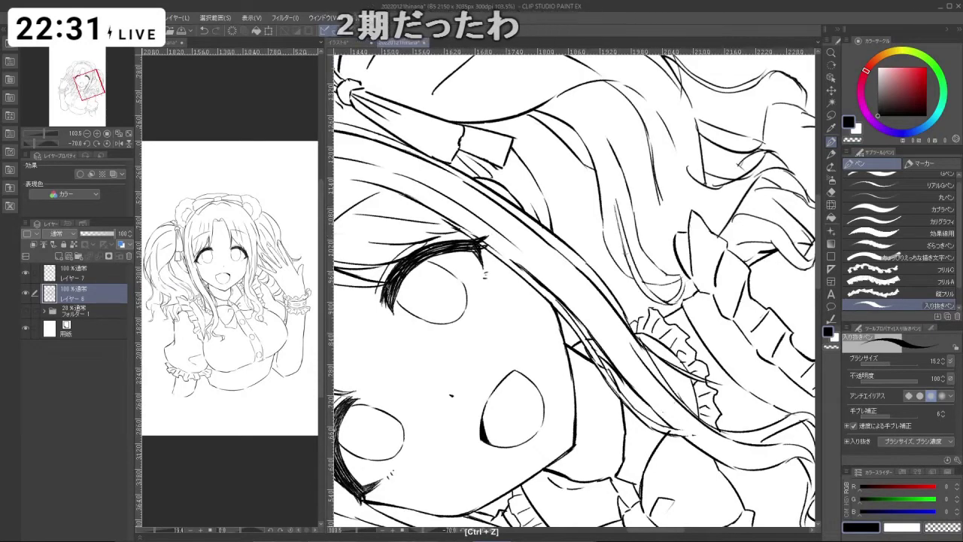
pyautogui.hotkey('ctrl', 'z')
pyautogui.moveTo(615, 209); pyautogui.dragTo(624, 246)
pyautogui.hotkey('ctrl', 'z')
# - Rework the long tapering line in the middle of the inner wavy lock, undoing the unwanted strokes
pyautogui.hotkey('shift', 'space')
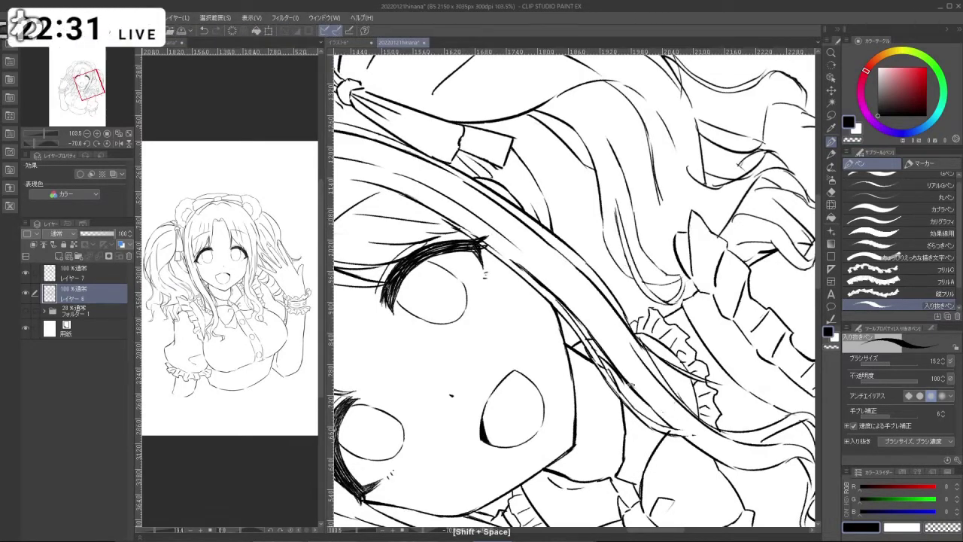
pyautogui.moveTo(565, 363)
pyautogui.mouseDown()
pyautogui.moveTo(652, 268)
pyautogui.moveTo(600, 224)
pyautogui.mouseUp()
pyautogui.hotkey('ctrl', 'z')
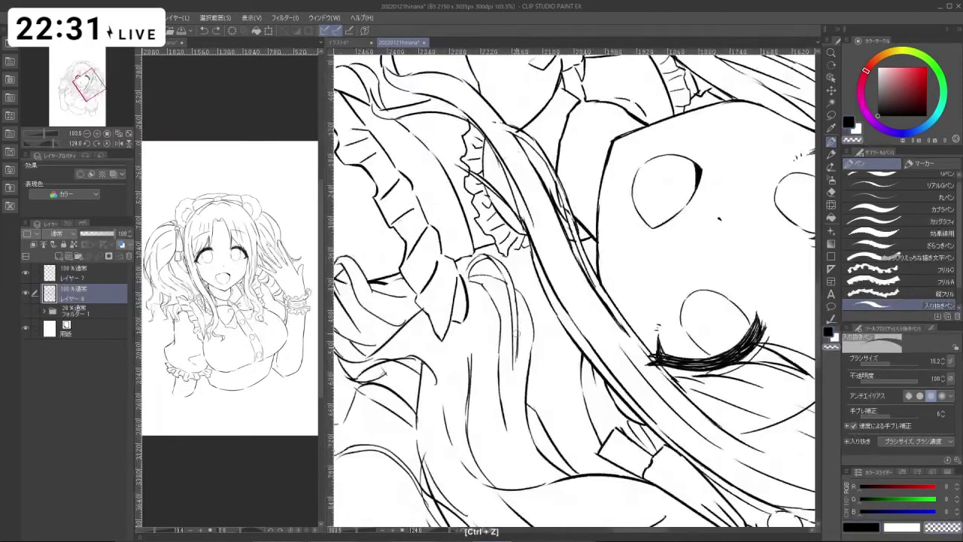
pyautogui.hotkey('ctrl', 'z')
pyautogui.moveTo(517, 328); pyautogui.dragTo(517, 378)
pyautogui.press('c')
pyautogui.hotkey('ctrl', 'z')
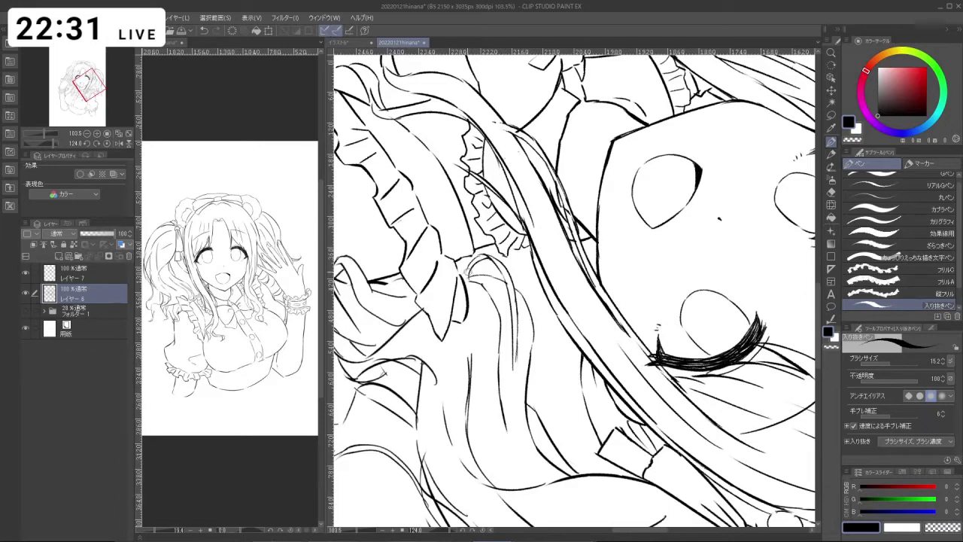
# - Refine the inner lock's curled end beside the dress frill with alternating transparent and black strokes, undoing the last one
pyautogui.hotkey('shift', 'space')
pyautogui.moveTo(466, 276)
pyautogui.mouseDown()
pyautogui.moveTo(514, 380)
pyautogui.moveTo(537, 389)
pyautogui.mouseUp()
pyautogui.press('c')
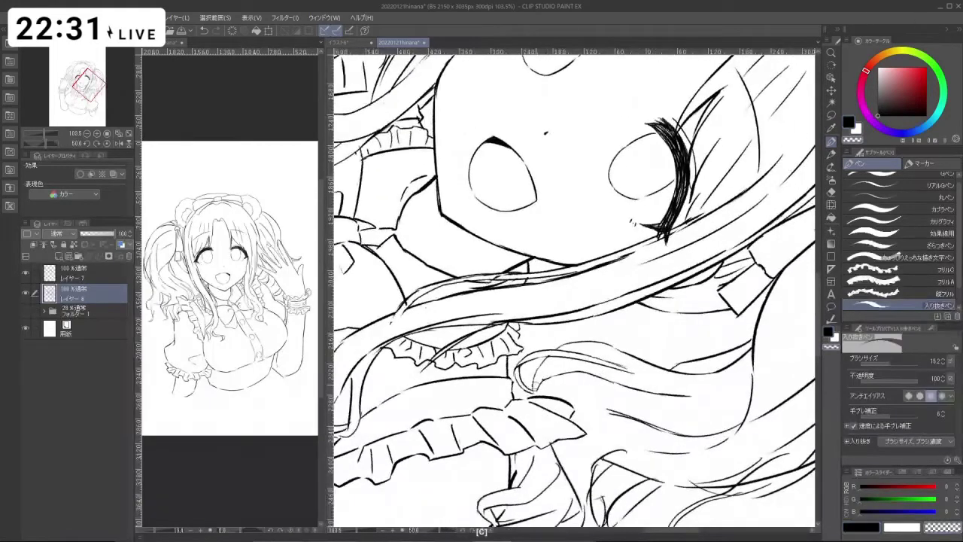
pyautogui.press('c')
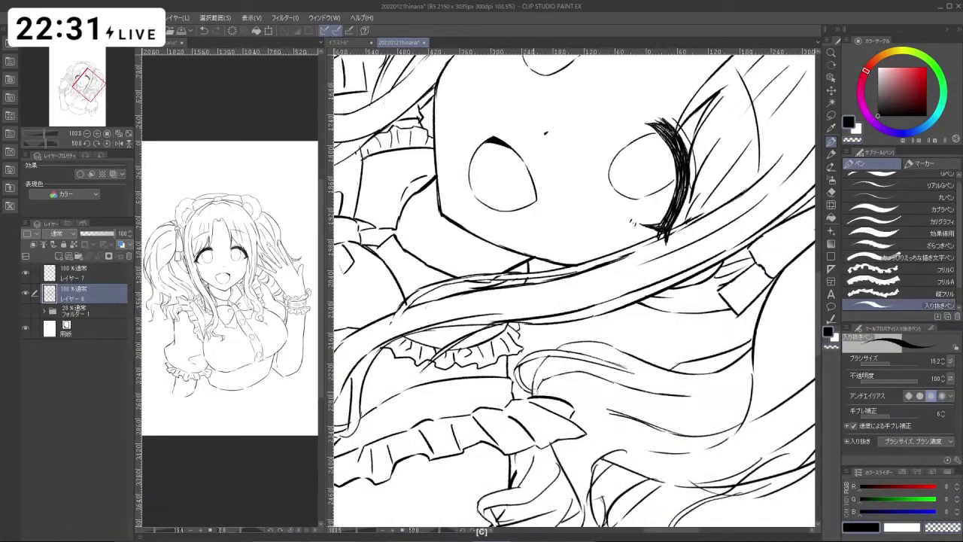
pyautogui.hotkey('ctrl', 'z')
# - Save the illustration and try a short transparent stroke on the inner wavy lock's strand, undoing the last stroke
pyautogui.hotkey('ctrl', 'space')
pyautogui.hotkey('shift', 'space')
pyautogui.moveTo(584, 439)
pyautogui.mouseDown()
pyautogui.moveTo(500, 441)
pyautogui.moveTo(696, 391)
pyautogui.moveTo(711, 316)
pyautogui.mouseUp()
pyautogui.hotkey('ctrl', 'space')
pyautogui.moveTo(700, 259); pyautogui.dragTo(783, 258)
pyautogui.press('c')
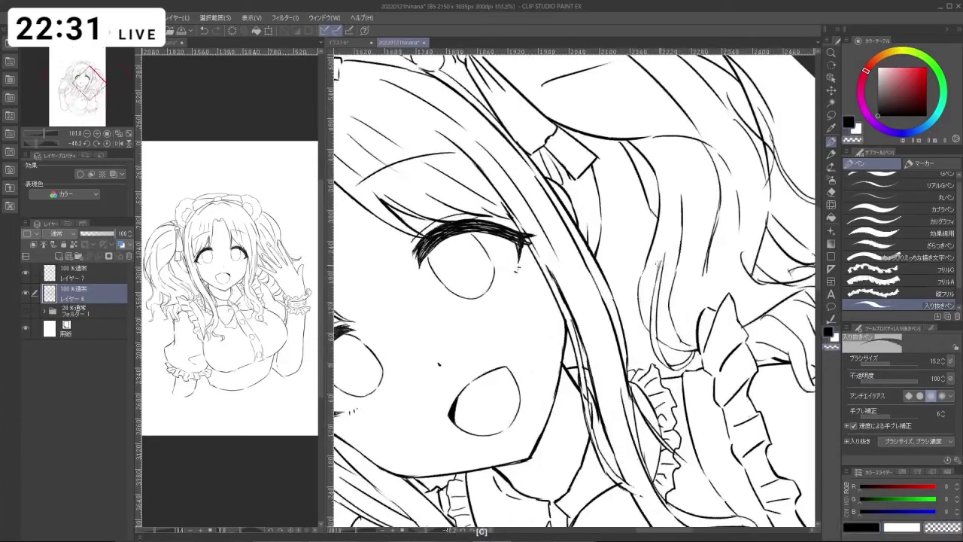
pyautogui.hotkey('ctrl', 's')
pyautogui.moveTo(660, 262); pyautogui.dragTo(659, 272)
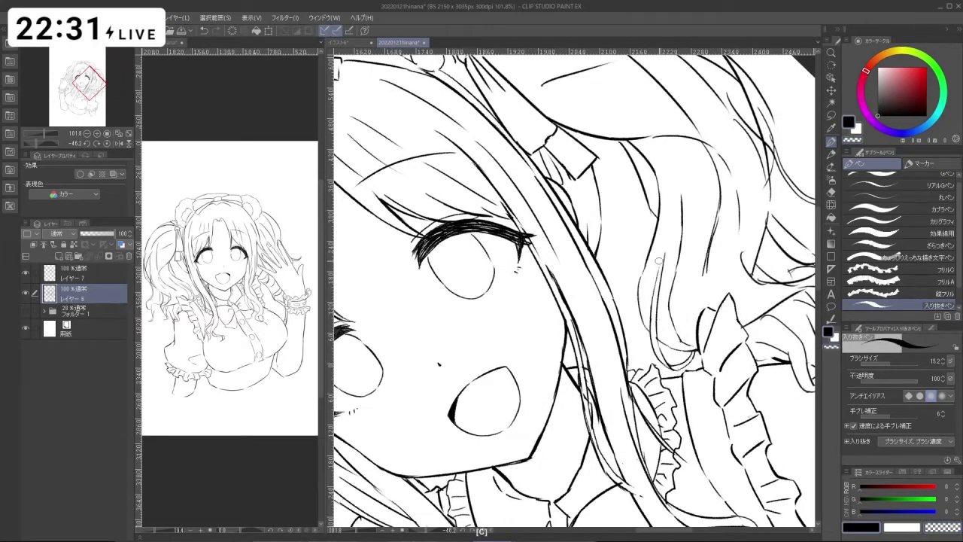
pyautogui.hotkey('ctrl', 'z')
# - Rework the line of the curled lock between the raised hand and the face in black, undoing the unwanted strokes
pyautogui.hotkey('shift', 'space')
pyautogui.moveTo(656, 223); pyautogui.dragTo(495, 385)
pyautogui.hotkey('ctrl', 'space')
pyautogui.press('space')
pyautogui.moveTo(494, 384); pyautogui.dragTo(543, 432)
pyautogui.hotkey('shift', 'space')
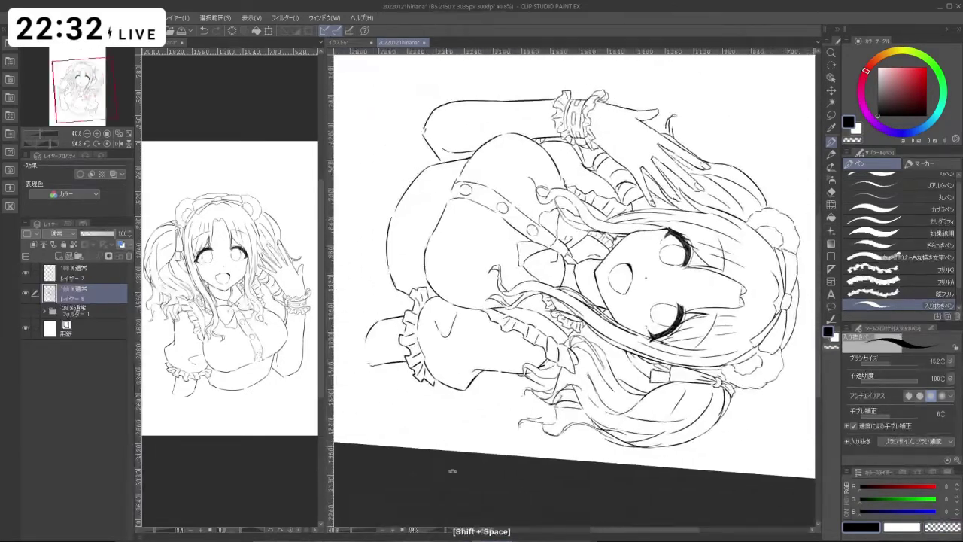
pyautogui.moveTo(451, 471); pyautogui.dragTo(665, 252)
pyautogui.hotkey('ctrl', 'space')
pyautogui.press('space')
pyautogui.moveTo(503, 313)
pyautogui.mouseDown()
pyautogui.moveTo(462, 319)
pyautogui.moveTo(564, 324)
pyautogui.moveTo(498, 272)
pyautogui.moveTo(499, 302)
pyautogui.mouseUp()
pyautogui.hotkey('ctrl', 'space')
pyautogui.hotkey('shift', 'space')
pyautogui.hotkey('ctrl', 'z')
pyautogui.hotkey('ctrl', 'z')
pyautogui.hotkey('ctrl', 'z')
pyautogui.moveTo(503, 261); pyautogui.dragTo(498, 304)
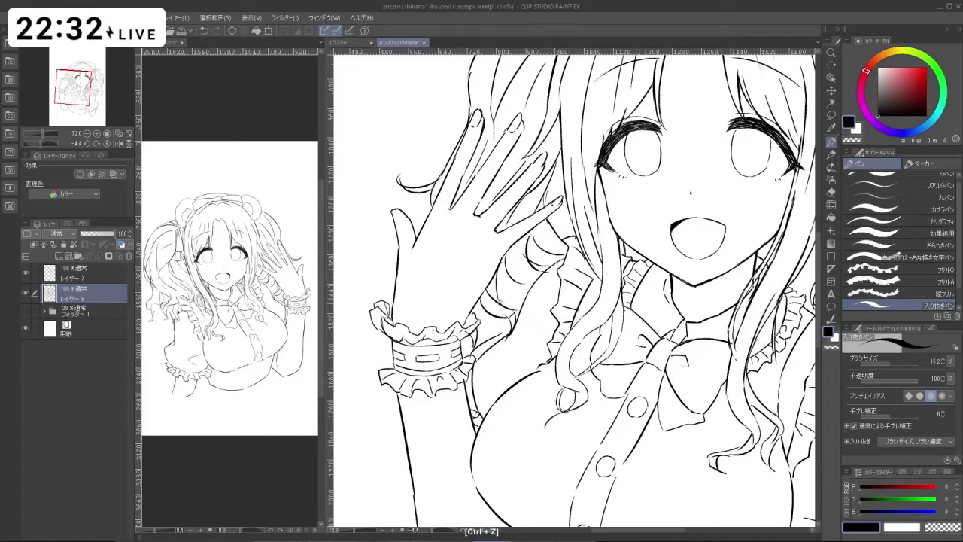
pyautogui.hotkey('shift', 'space')
pyautogui.moveTo(506, 263); pyautogui.dragTo(524, 408)
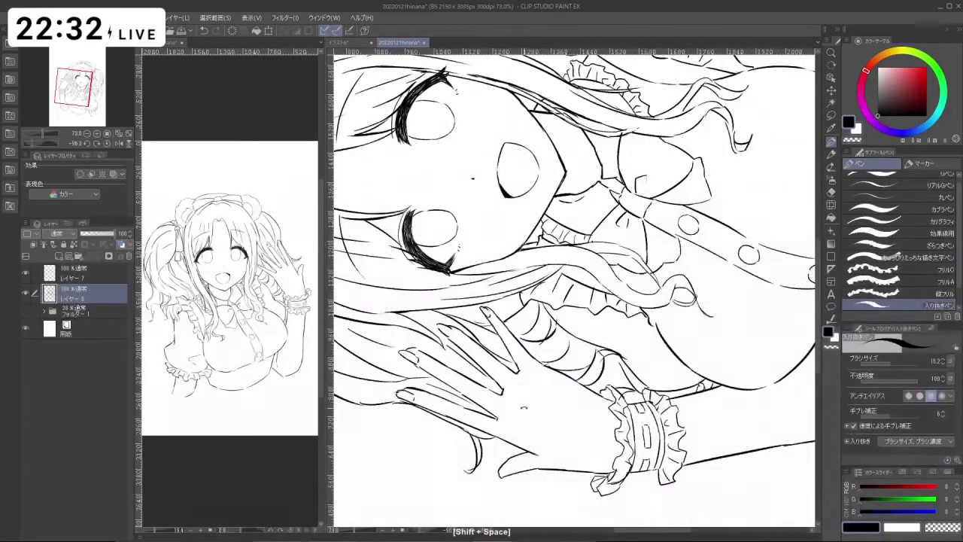
pyautogui.hotkey('shift', 'space')
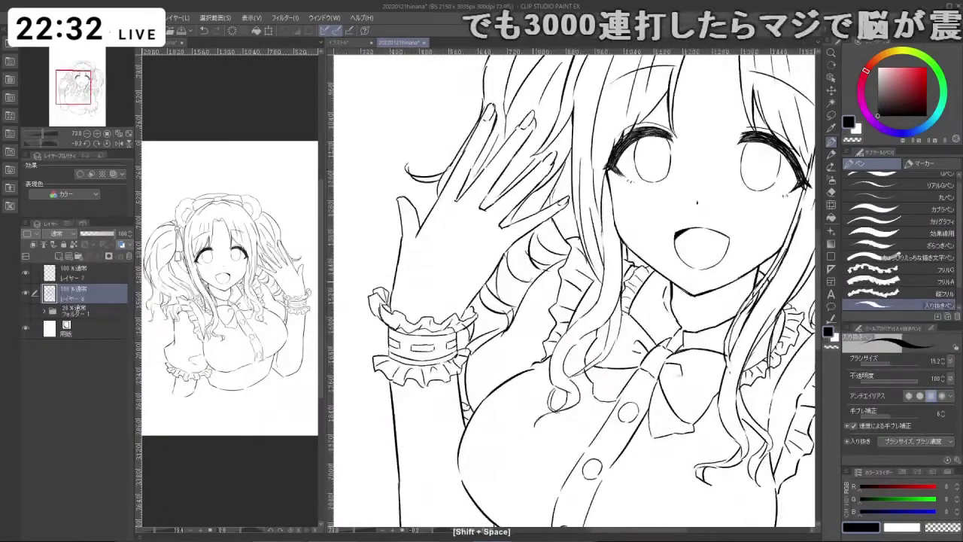
pyautogui.hotkey('ctrl', 'z')
# - Clean the start of the ponytail's outer outline beside the ribbon knot with transparent colour, undoing the unwanted strokes
pyautogui.press('space')
pyautogui.scroll(-4, 617, 235)
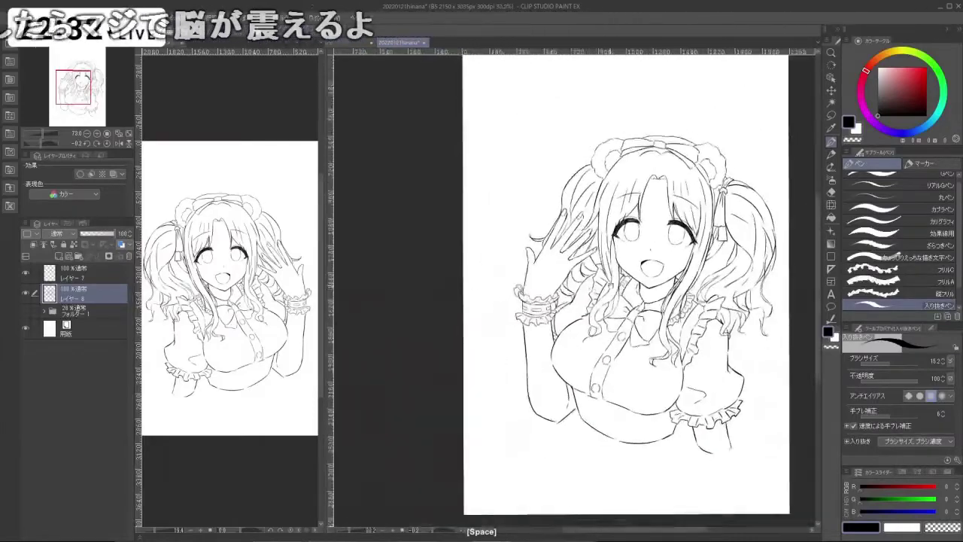
pyautogui.moveTo(616, 236); pyautogui.dragTo(627, 364)
pyautogui.hotkey('ctrl', 'space')
pyautogui.hotkey('shift', 'space')
pyautogui.press('space')
pyautogui.moveTo(376, 301); pyautogui.dragTo(467, 339)
pyautogui.hotkey('ctrl', 'space')
pyautogui.moveTo(459, 342); pyautogui.dragTo(527, 341)
pyautogui.hotkey('ctrl', 'z')
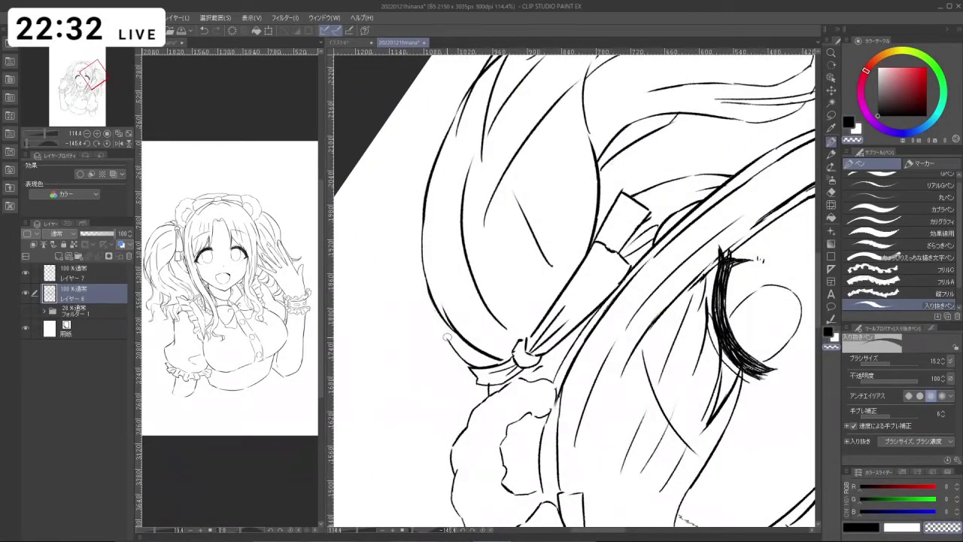
pyautogui.hotkey('shift', 'space')
pyautogui.moveTo(443, 340); pyautogui.dragTo(707, 269)
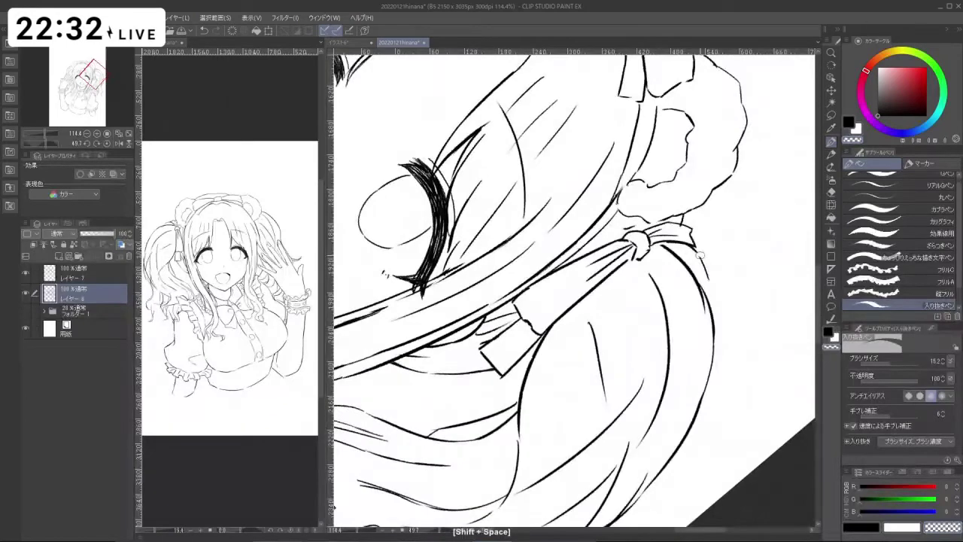
pyautogui.hotkey('ctrl', 'z')
# - Redraw the ponytail's outer outline just below the ribbon knot in black, undoing the unwanted strokes
pyautogui.press('c')
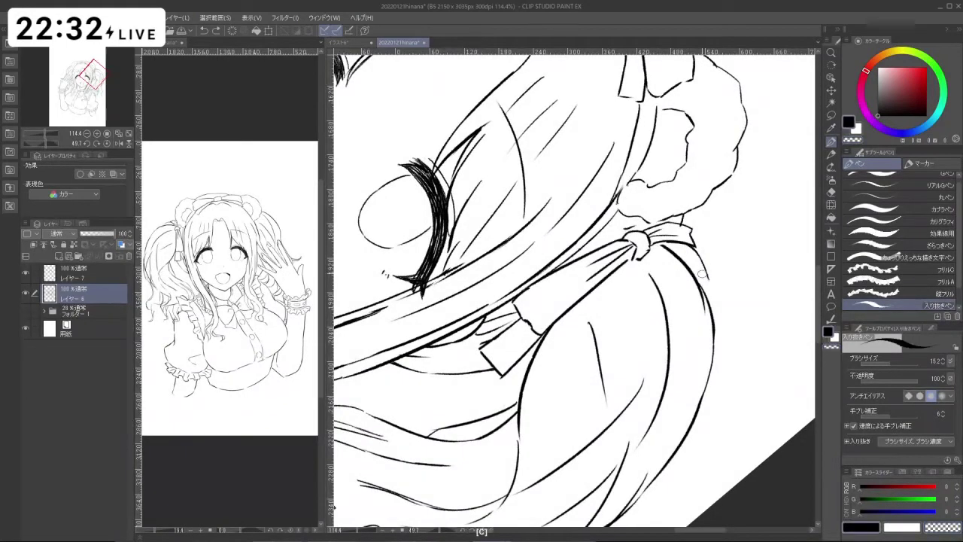
pyautogui.hotkey('ctrl', 'z')
pyautogui.hotkey('ctrl', 'z')
pyautogui.moveTo(706, 273); pyautogui.dragTo(711, 303)
pyautogui.hotkey('ctrl', 'z')
# - Clean the overlapping lines of the long side lock where it passes the jaw with transparent colour, undoing the last stroke
pyautogui.moveTo(666, 244); pyautogui.dragTo(591, 301)
pyautogui.moveTo(585, 420)
pyautogui.mouseDown()
pyautogui.moveTo(658, 389)
pyautogui.moveTo(653, 332)
pyautogui.mouseUp()
pyautogui.moveTo(705, 297); pyautogui.dragTo(669, 419)
pyautogui.moveTo(553, 271); pyautogui.dragTo(631, 271)
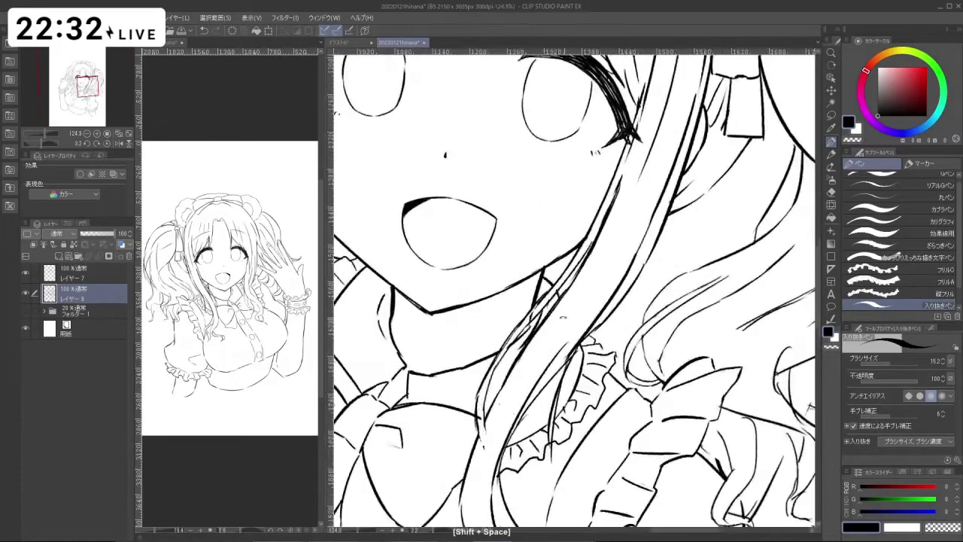
pyautogui.moveTo(562, 393)
pyautogui.mouseDown()
pyautogui.moveTo(623, 374)
pyautogui.moveTo(570, 387)
pyautogui.moveTo(514, 367)
pyautogui.mouseUp()
pyautogui.press('c')
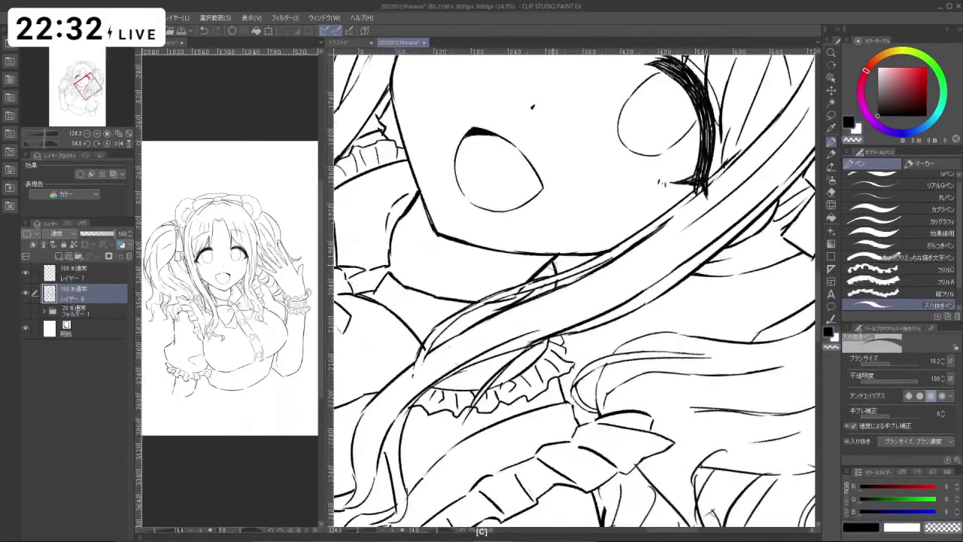
pyautogui.hotkey('ctrl', 'z')
# - Refine the thin strands of the side lock next to the neck with alternating transparent and black strokes
pyautogui.hotkey('shift', 'space')
pyautogui.moveTo(450, 347); pyautogui.dragTo(619, 421)
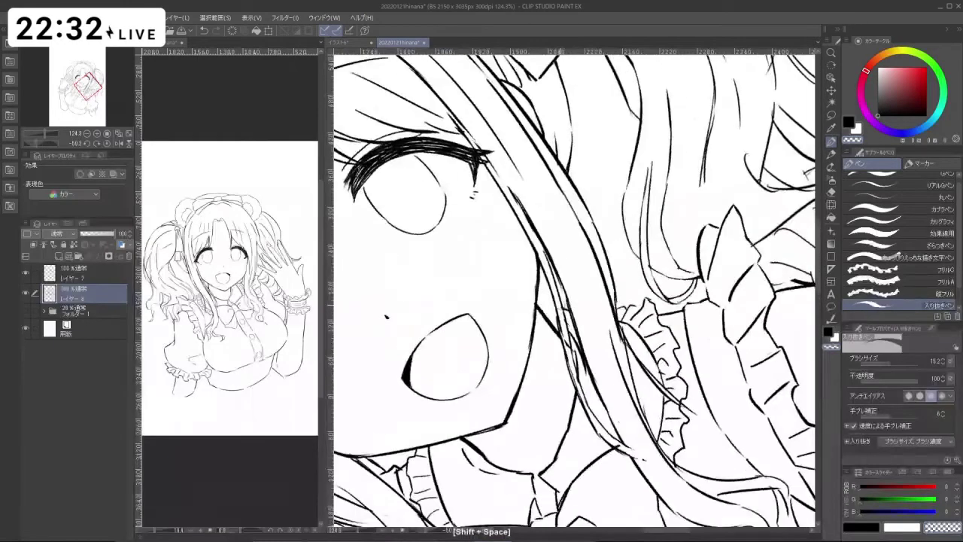
pyautogui.hotkey('ctrl', 'z')
pyautogui.press('c')
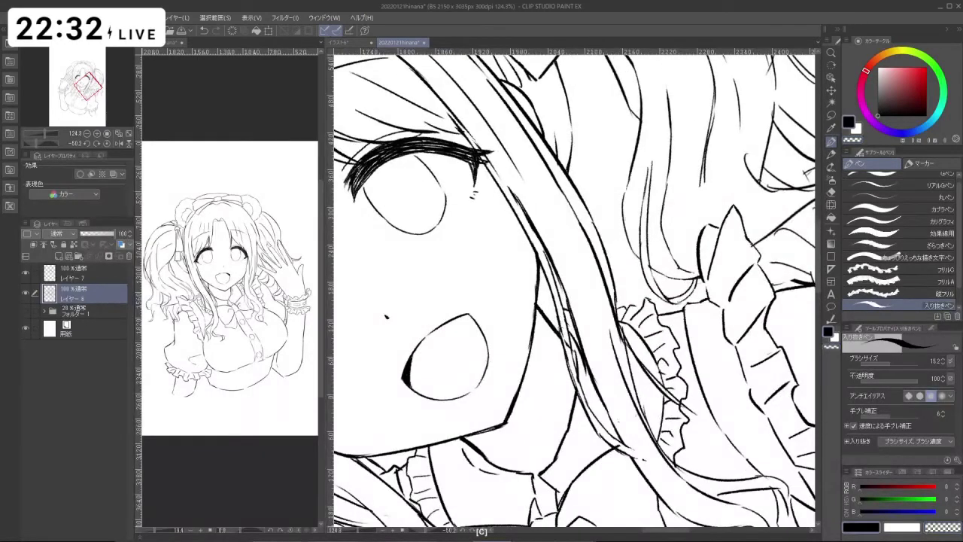
pyautogui.moveTo(560, 331); pyautogui.dragTo(563, 345)
pyautogui.press('c')
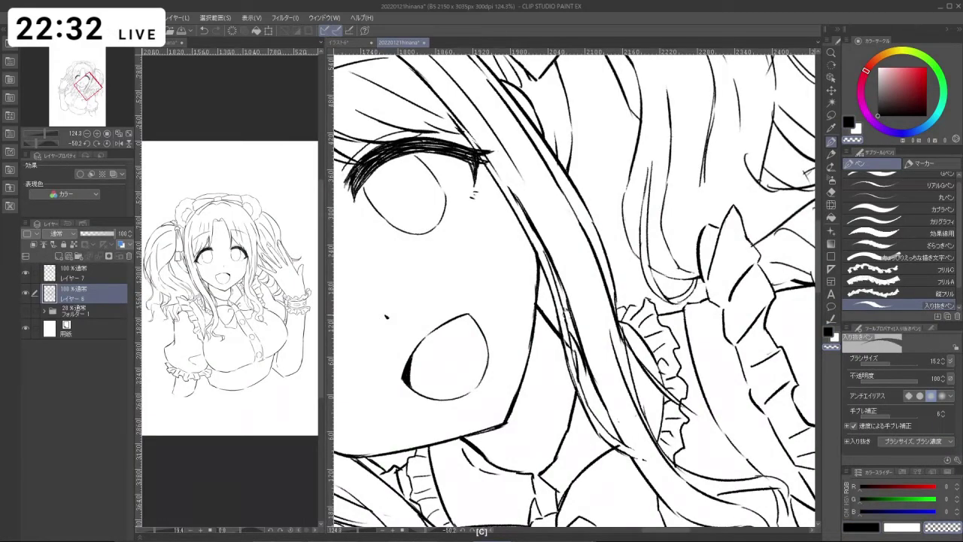
pyautogui.moveTo(567, 304); pyautogui.dragTo(562, 314)
# - Touch up the side lock's inner edge below the chin in black, undoing the last stroke
pyautogui.hotkey('shift', 'space')
pyautogui.moveTo(452, 353)
pyautogui.mouseDown()
pyautogui.moveTo(577, 428)
pyautogui.moveTo(647, 407)
pyautogui.mouseUp()
pyautogui.press('c')
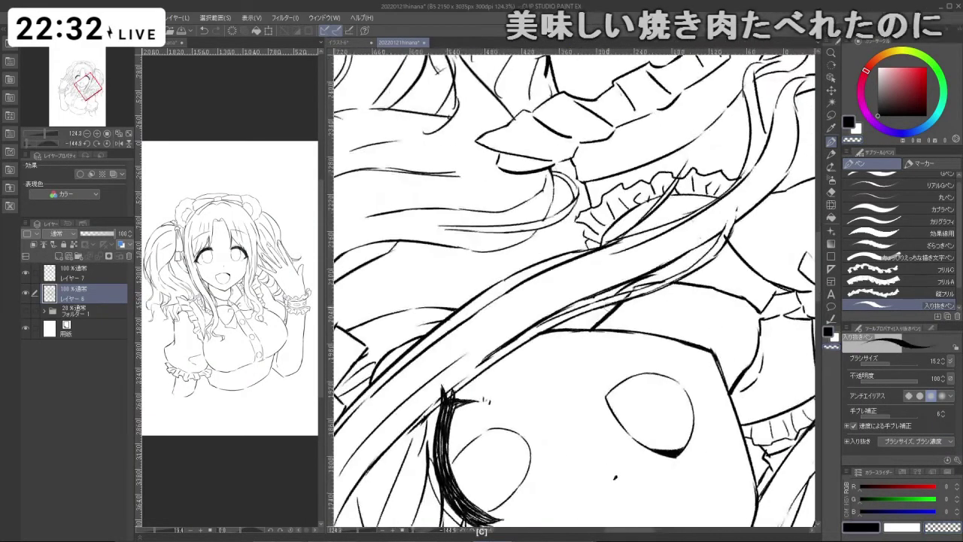
pyautogui.hotkey('ctrl', 'z')
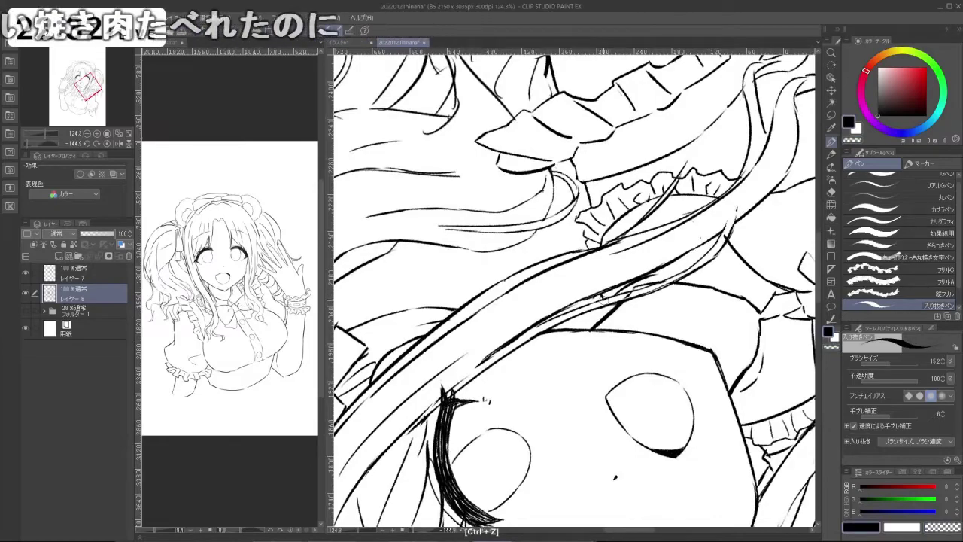
# - Clean and redraw the upper end of the neck line under the jaw with transparent and black strokes, undoing unwanted ones
pyautogui.hotkey('shift', 'space')
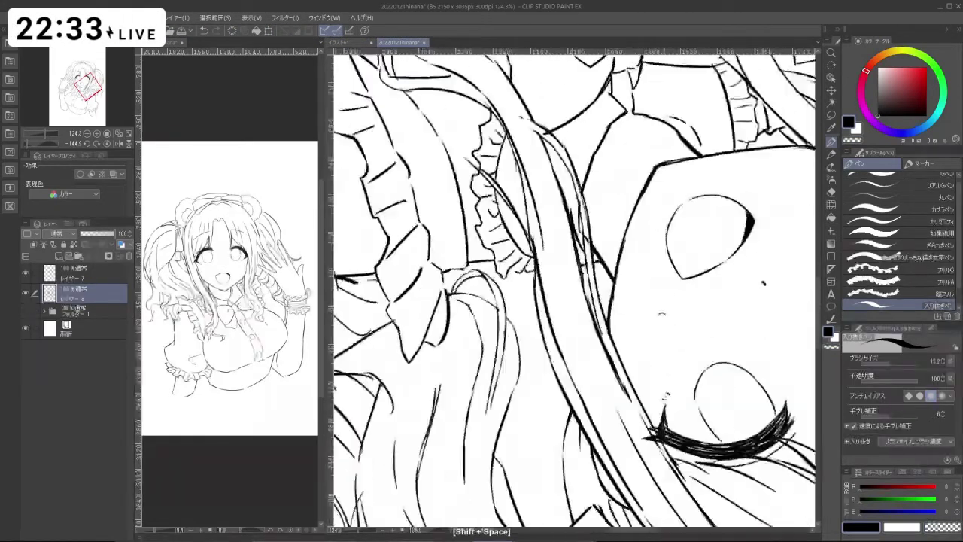
pyautogui.moveTo(587, 355); pyautogui.dragTo(572, 331)
pyautogui.hotkey('ctrl', 'space')
pyautogui.press('space')
pyautogui.moveTo(630, 331); pyautogui.dragTo(607, 329)
pyautogui.hotkey('shift', 'space')
pyautogui.moveTo(587, 377); pyautogui.dragTo(659, 286)
pyautogui.hotkey('ctrl', 'space')
pyautogui.moveTo(554, 349); pyautogui.dragTo(612, 346)
pyautogui.press('c')
pyautogui.moveTo(526, 283); pyautogui.dragTo(524, 314)
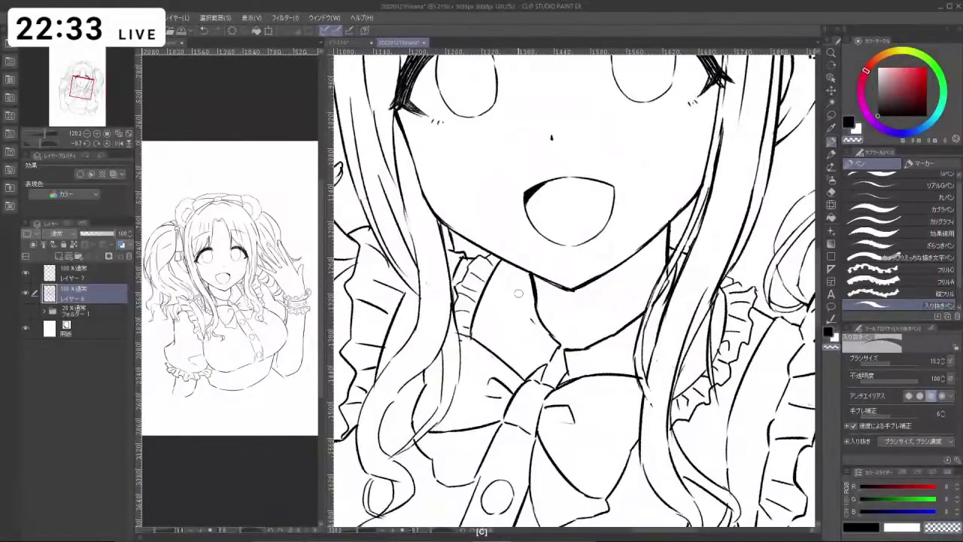
pyautogui.press('c')
pyautogui.hotkey('ctrl', 'z')
pyautogui.moveTo(533, 279)
pyautogui.mouseDown()
pyautogui.moveTo(542, 314)
pyautogui.moveTo(533, 291)
pyautogui.mouseUp()
pyautogui.press('c')
pyautogui.hotkey('ctrl', 'z')
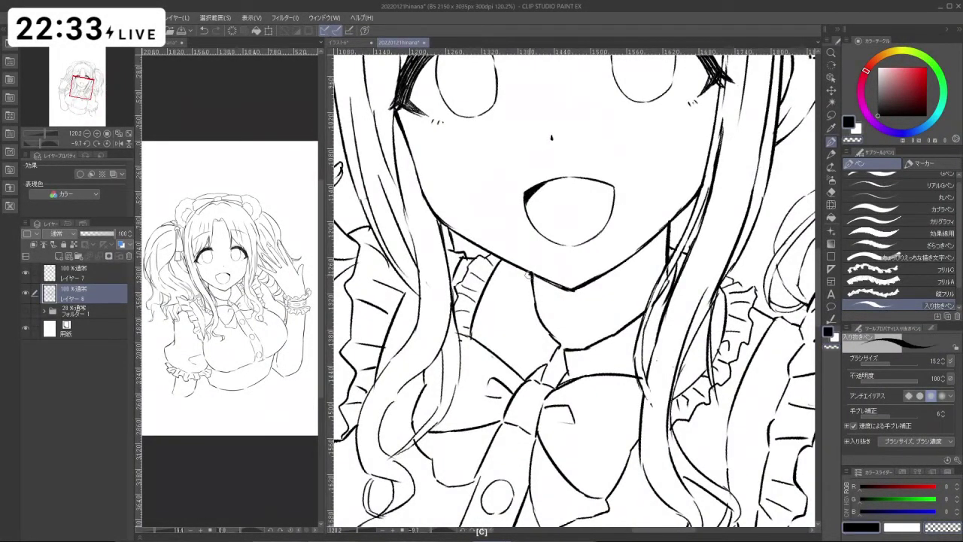
# - Trim the base of the neck line at the collar with transparent colour, undoing the unwanted stroke
pyautogui.press('c')
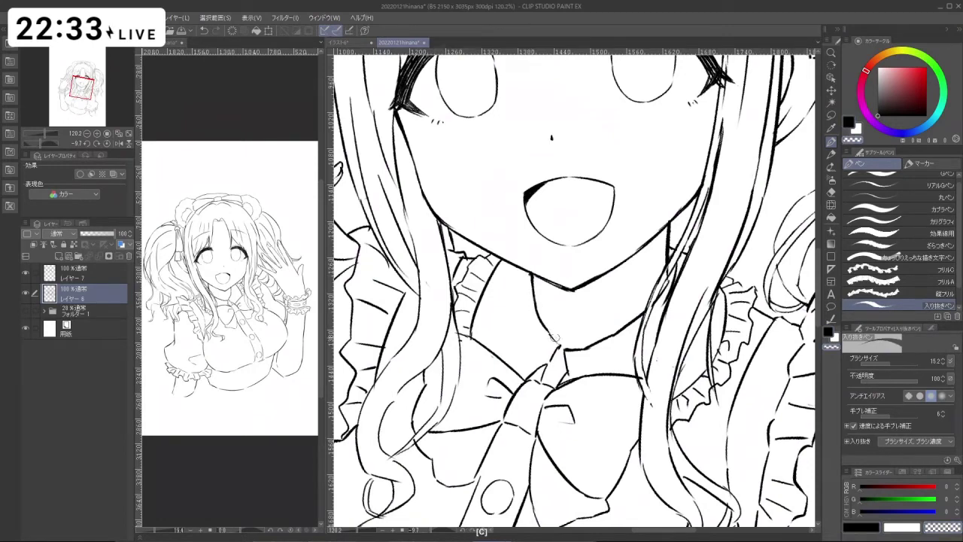
pyautogui.hotkey('ctrl', 'z')
pyautogui.press('c')
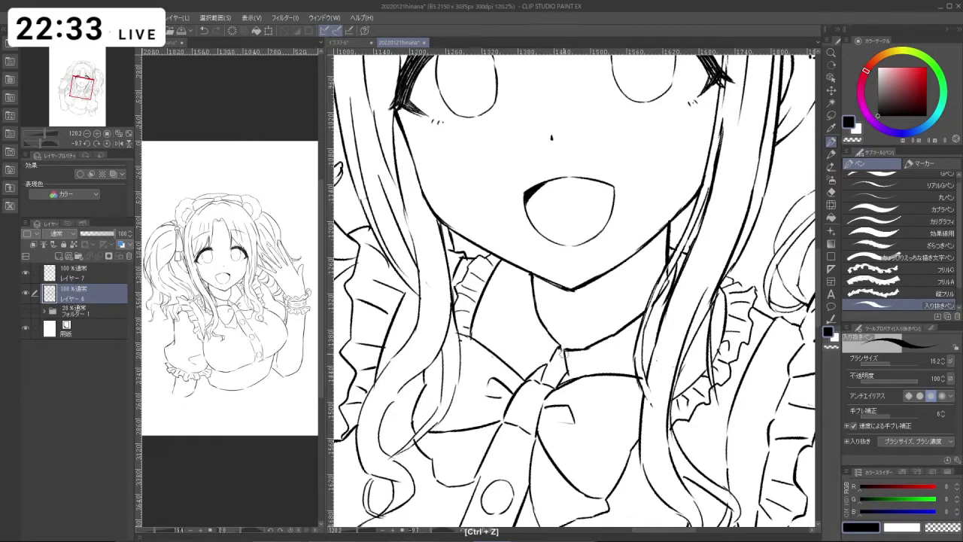
# - Touch up the puffed sleeve's frilled cuff where it meets the bust with black strokes, undoing the unwanted ones
pyautogui.moveTo(567, 351)
pyautogui.mouseDown()
pyautogui.moveTo(574, 346)
pyautogui.moveTo(561, 404)
pyautogui.moveTo(473, 364)
pyautogui.mouseUp()
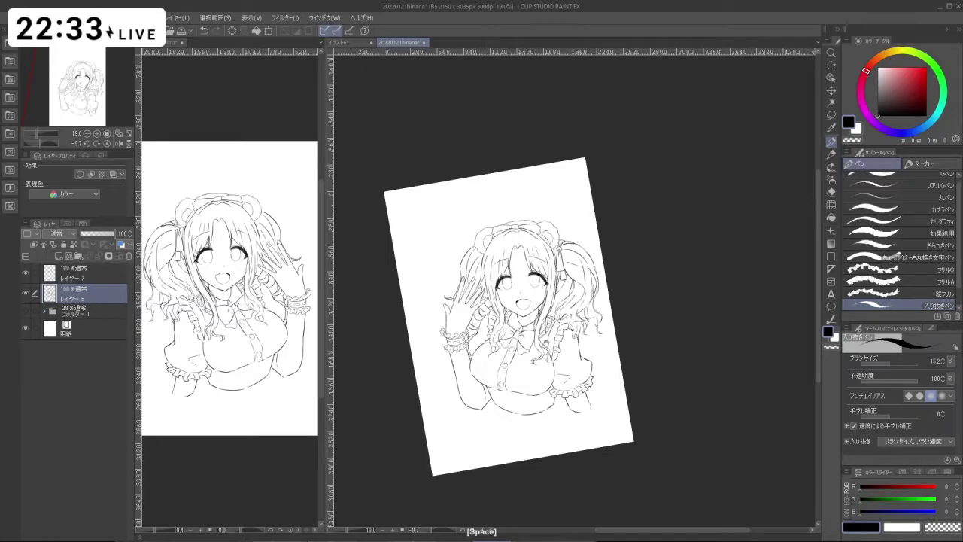
pyautogui.moveTo(547, 345)
pyautogui.mouseDown()
pyautogui.moveTo(530, 332)
pyautogui.moveTo(555, 339)
pyautogui.mouseUp()
pyautogui.moveTo(570, 337)
pyautogui.mouseDown()
pyautogui.moveTo(553, 340)
pyautogui.moveTo(574, 362)
pyautogui.moveTo(578, 273)
pyautogui.mouseUp()
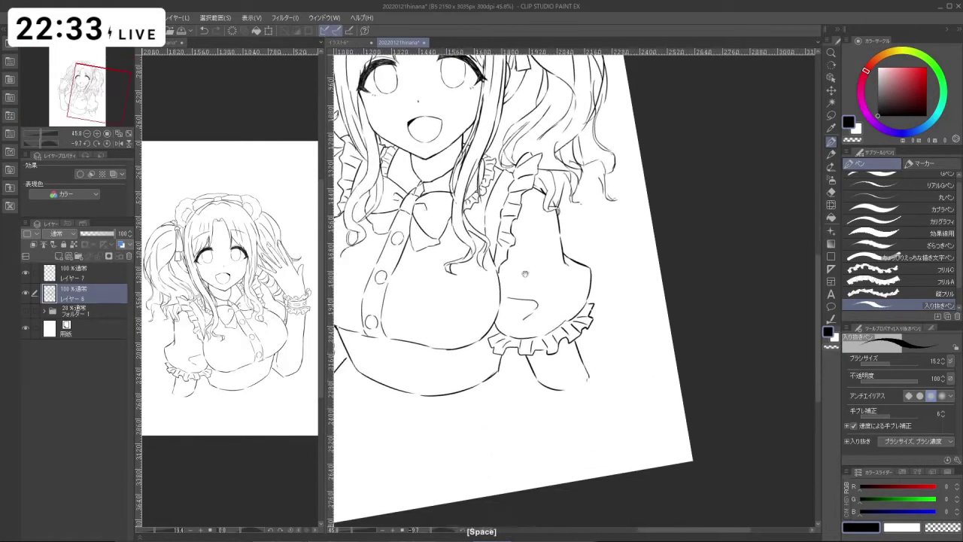
pyautogui.moveTo(486, 355); pyautogui.dragTo(520, 355)
pyautogui.moveTo(490, 344); pyautogui.dragTo(501, 332)
pyautogui.hotkey('ctrl', 'z')
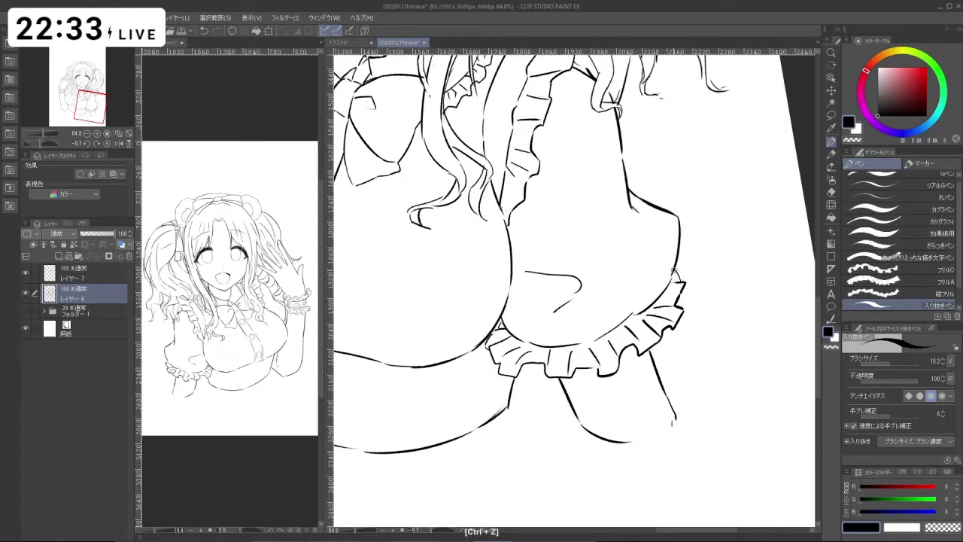
pyautogui.hotkey('ctrl', 'z')
pyautogui.hotkey('ctrl', 'space')
pyautogui.moveTo(623, 330); pyautogui.dragTo(430, 414)
pyautogui.press('space')
pyautogui.hotkey('shift', 'space')
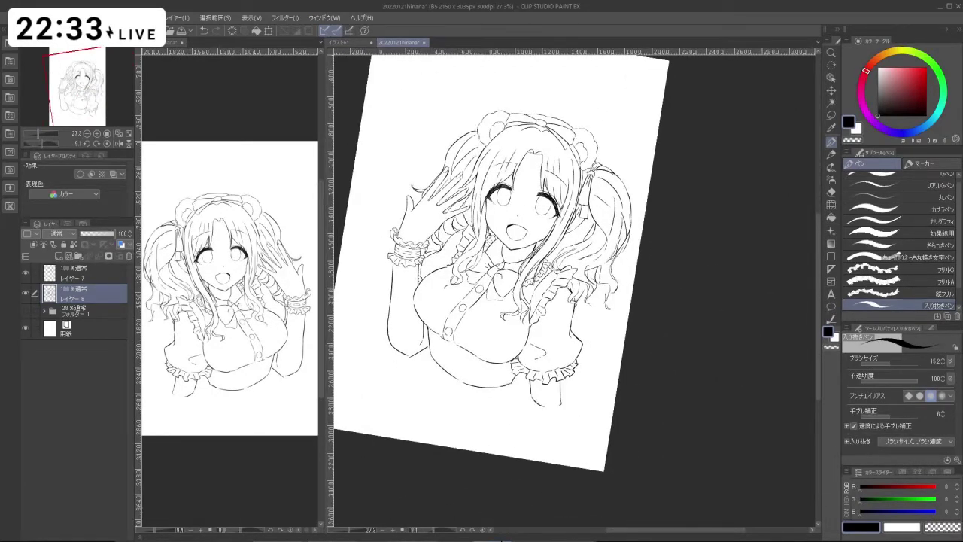
pyautogui.hotkey('ctrl', 'z')
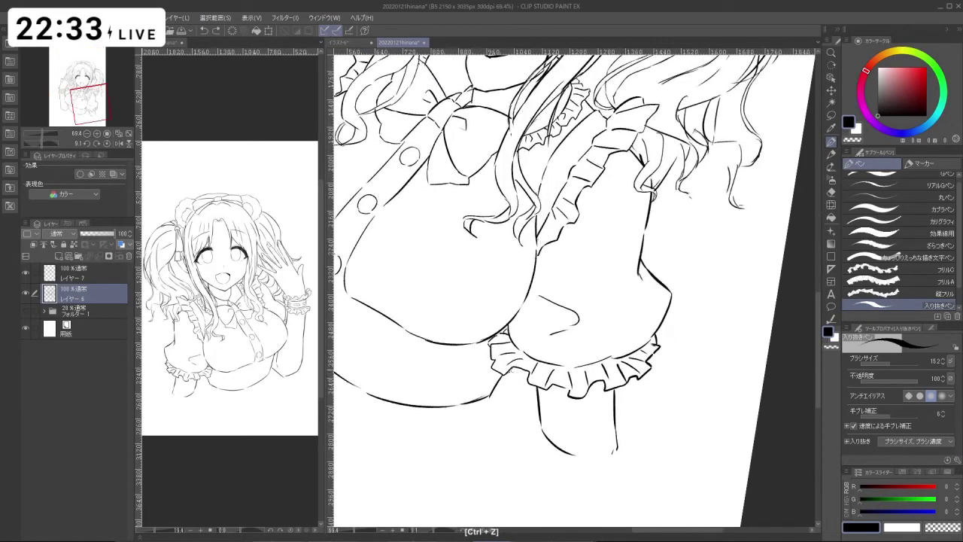
# - Lasso the waist line's end under the bust on the raised-arm side, transform it into place and clear the selection
pyautogui.click(832, 115)
pyautogui.moveTo(564, 370)
pyautogui.mouseDown()
pyautogui.moveTo(473, 370)
pyautogui.moveTo(513, 400)
pyautogui.moveTo(435, 370)
pyautogui.mouseUp()
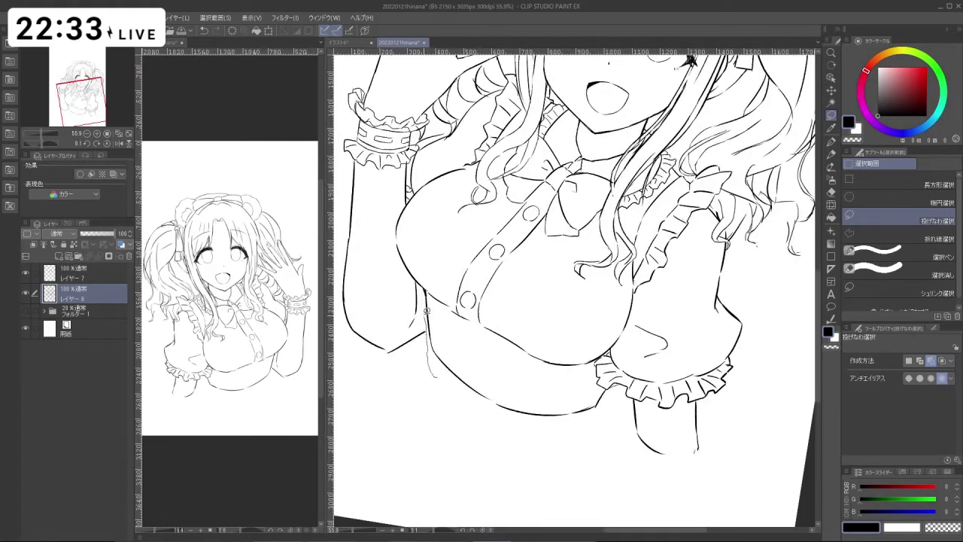
pyautogui.hotkey('ctrl', 'z')
pyautogui.moveTo(503, 394); pyautogui.dragTo(425, 292)
pyautogui.click(489, 422)
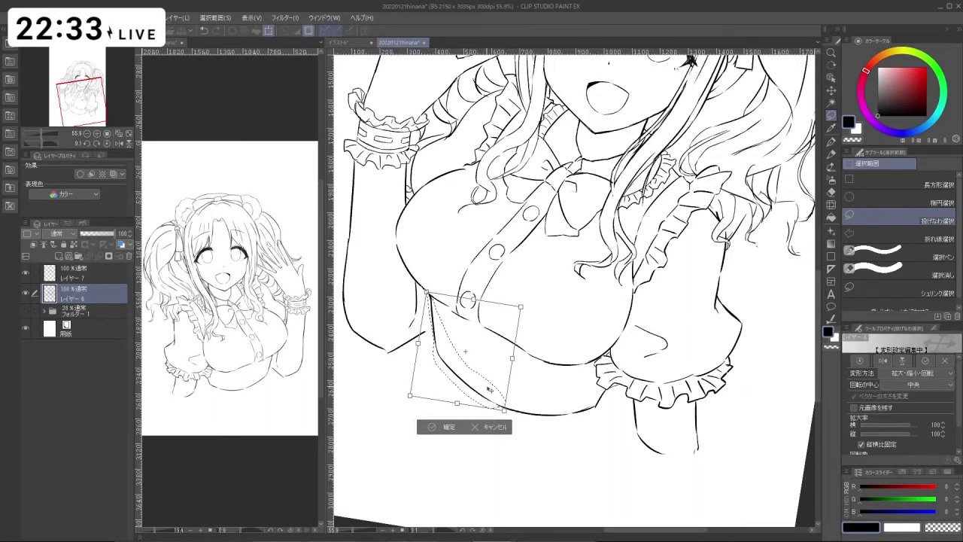
pyautogui.click(433, 428)
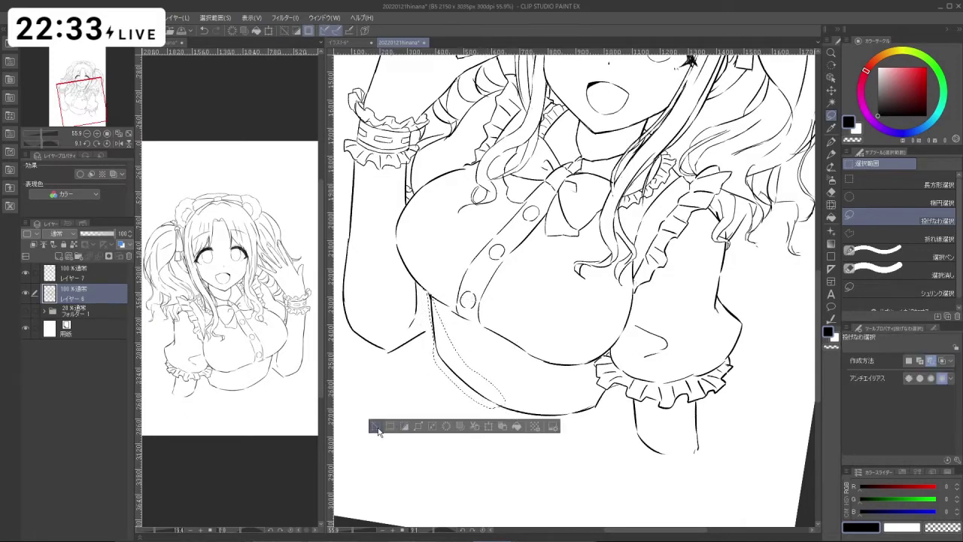
pyautogui.click(377, 428)
# - Lasso the waist line's other end beneath the sleeve frill, apply a transform to it and clear the selection
pyautogui.hotkey('shift', 'space')
pyautogui.moveTo(615, 453); pyautogui.dragTo(647, 442)
pyautogui.moveTo(595, 407)
pyautogui.mouseDown()
pyautogui.moveTo(611, 383)
pyautogui.moveTo(618, 400)
pyautogui.moveTo(664, 399)
pyautogui.mouseUp()
pyautogui.hotkey('ctrl', 'space')
pyautogui.hotkey('ctrl', 'z')
pyautogui.moveTo(536, 439)
pyautogui.mouseDown()
pyautogui.moveTo(545, 403)
pyautogui.moveTo(625, 346)
pyautogui.moveTo(615, 404)
pyautogui.moveTo(553, 452)
pyautogui.mouseUp()
pyautogui.click(600, 467)
pyautogui.moveTo(643, 419); pyautogui.dragTo(627, 388)
pyautogui.hotkey('ctrl', 'space')
pyautogui.press('space')
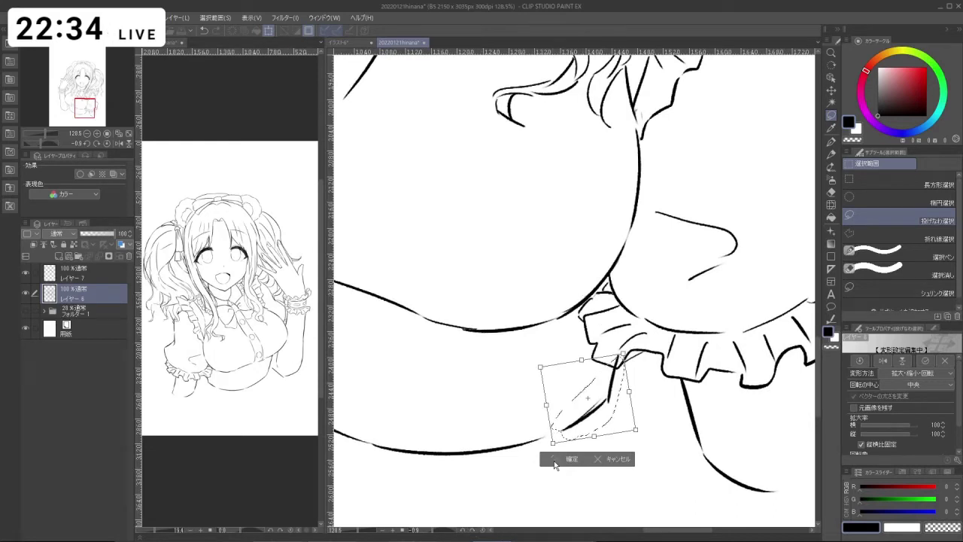
pyautogui.click(555, 461)
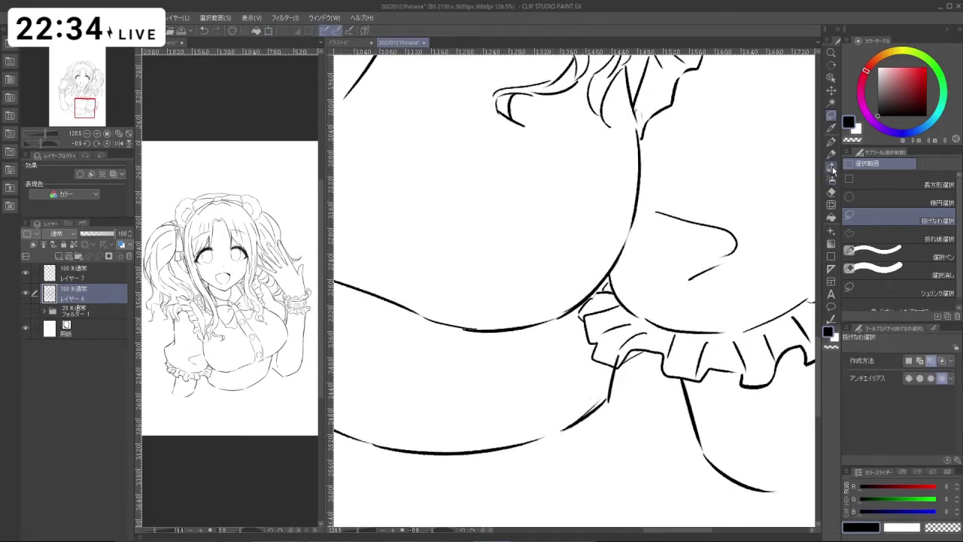
# - Smooth the waist line's corner beneath the sleeve frill with black and transparent pen strokes, undoing unwanted ones
pyautogui.click(832, 169)
pyautogui.click(831, 143)
pyautogui.hotkey('shift', 'space')
pyautogui.moveTo(685, 397)
pyautogui.mouseDown()
pyautogui.moveTo(549, 395)
pyautogui.moveTo(555, 366)
pyautogui.moveTo(673, 282)
pyautogui.mouseUp()
pyautogui.press('c')
pyautogui.hotkey('shift', 'space')
pyautogui.press('c')
pyautogui.hotkey('ctrl', 'z')
pyautogui.moveTo(681, 325); pyautogui.dragTo(685, 367)
pyautogui.press('c')
pyautogui.moveTo(686, 332); pyautogui.dragTo(688, 377)
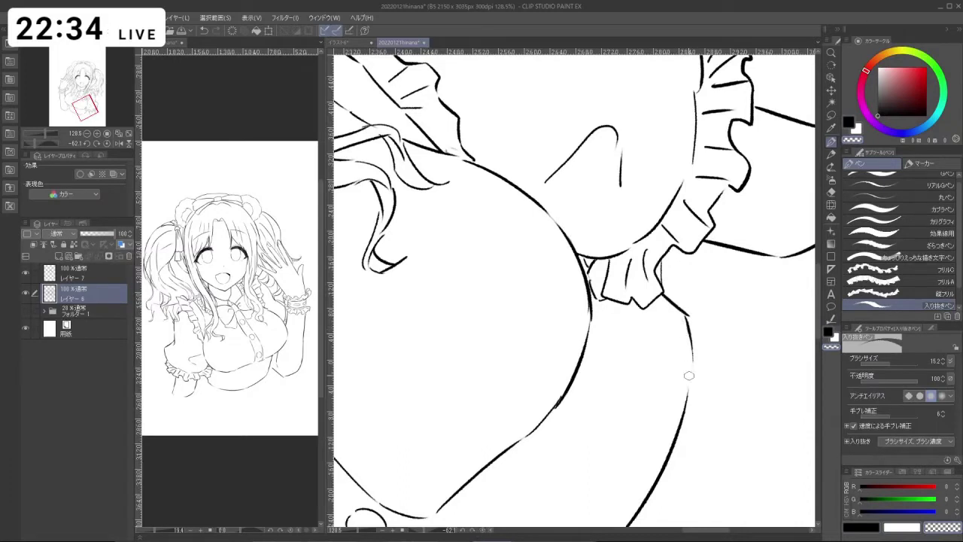
pyautogui.hotkey('ctrl', 'z')
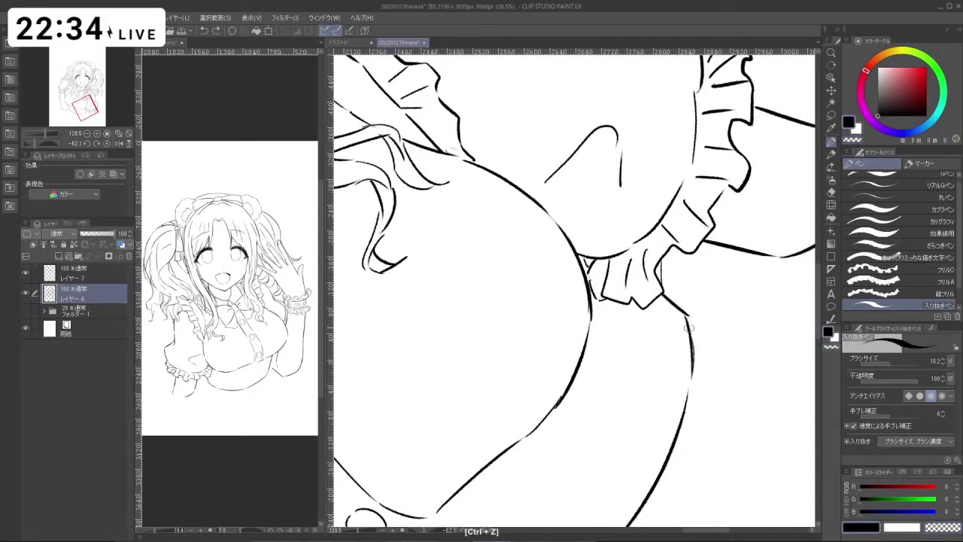
pyautogui.hotkey('ctrl', 'z')
pyautogui.press('c')
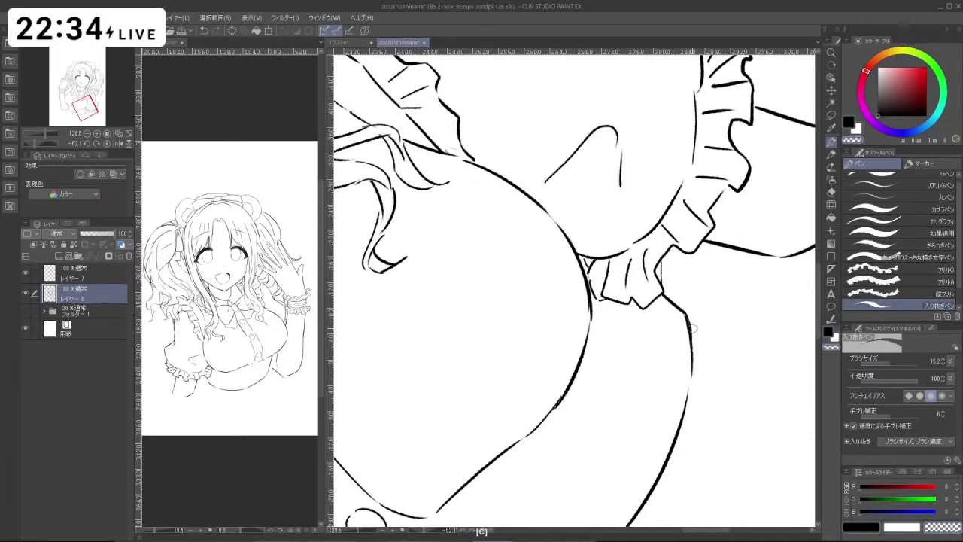
# - Erase the short stray strand among the ponytail's lower curls with transparent strokes, undoing unwanted ones
pyautogui.moveTo(647, 349); pyautogui.dragTo(370, 489)
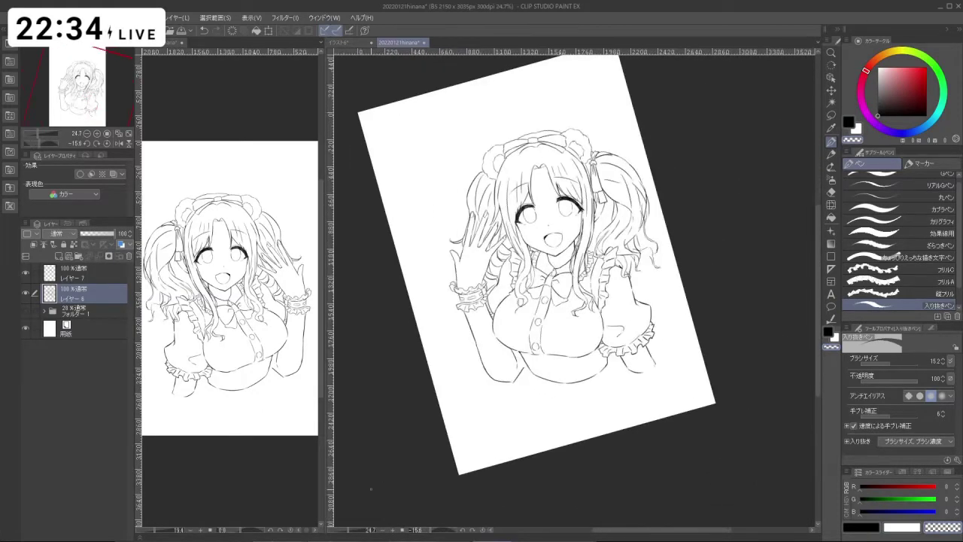
pyautogui.moveTo(631, 290); pyautogui.dragTo(604, 236)
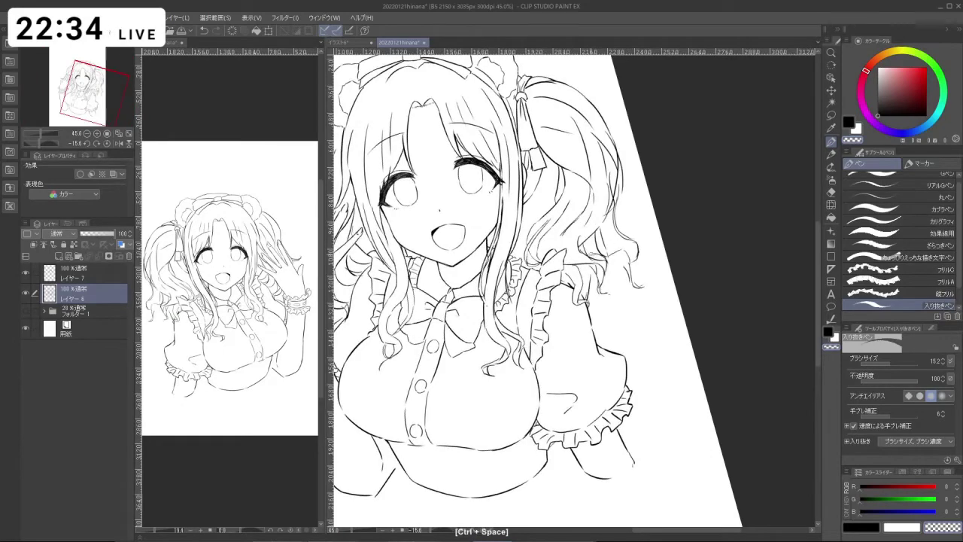
pyautogui.moveTo(609, 281); pyautogui.dragTo(662, 214)
pyautogui.moveTo(679, 195); pyautogui.dragTo(669, 230)
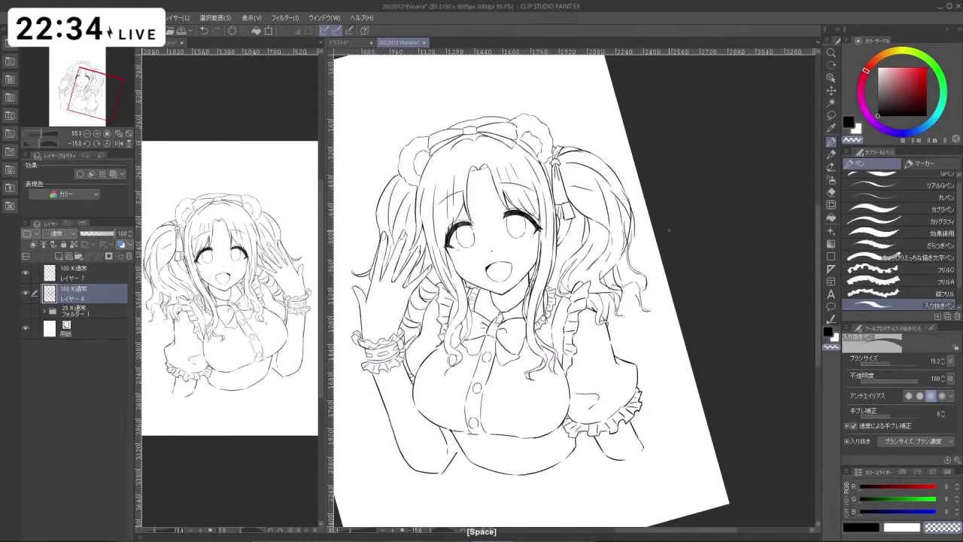
pyautogui.hotkey('ctrl', 'space')
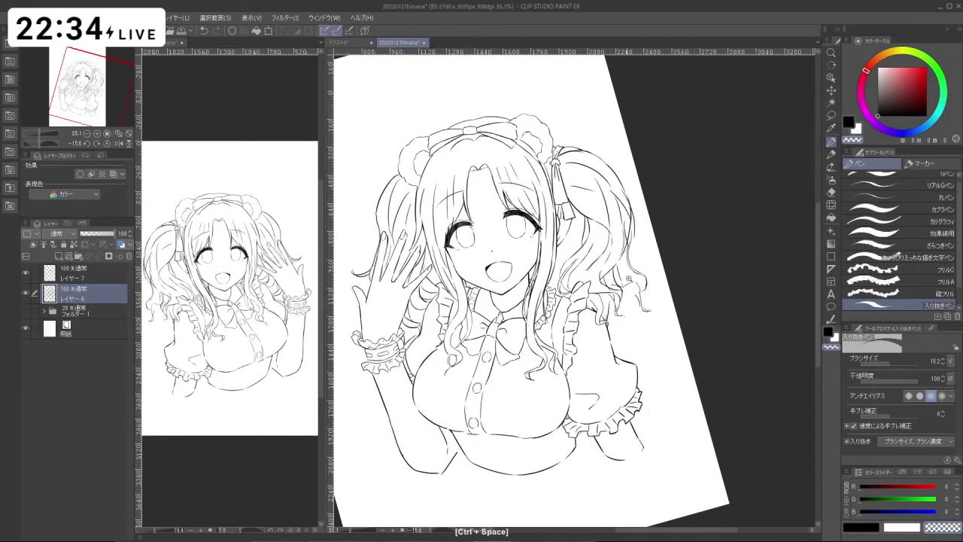
pyautogui.moveTo(627, 277); pyautogui.dragTo(670, 275)
pyautogui.moveTo(615, 296); pyautogui.dragTo(624, 297)
pyautogui.moveTo(591, 296); pyautogui.dragTo(612, 299)
pyautogui.hotkey('ctrl', 'z')
pyautogui.press('c')
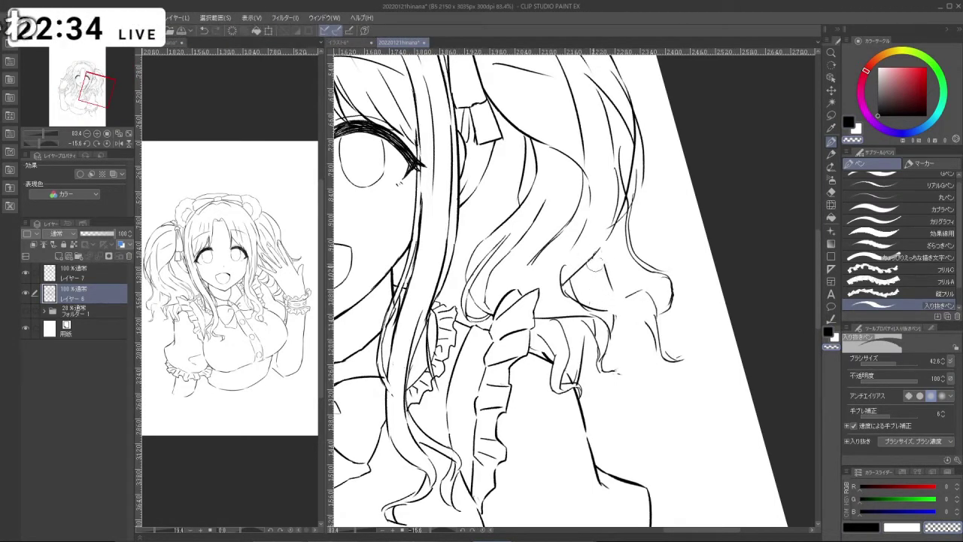
pyautogui.hotkey('ctrl', 'z')
pyautogui.keyDown('ctrl'); pyautogui.keyDown('alt'); pyautogui.moveTo(600, 266); pyautogui.dragTo(596, 260); pyautogui.keyUp('alt'); pyautogui.keyUp('ctrl')
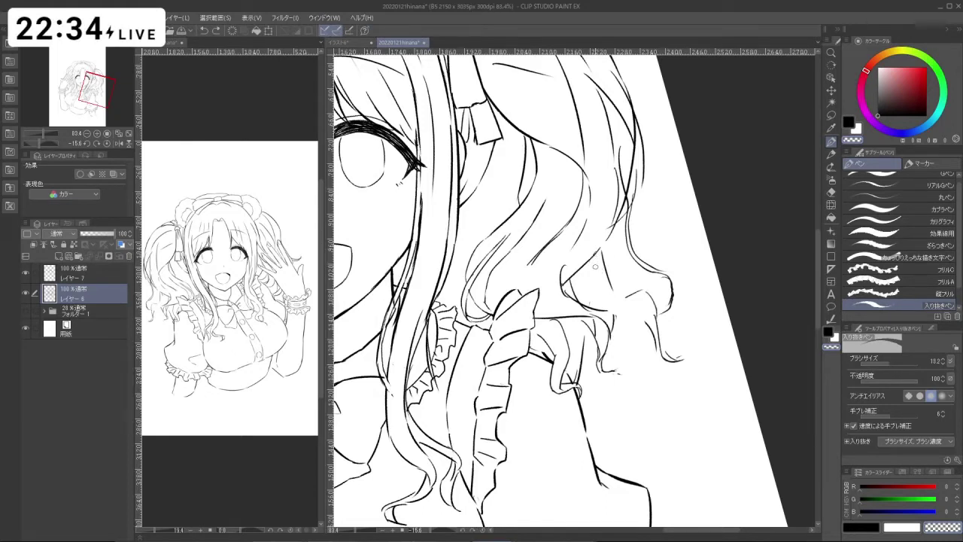
pyautogui.hotkey('ctrl', 'z')
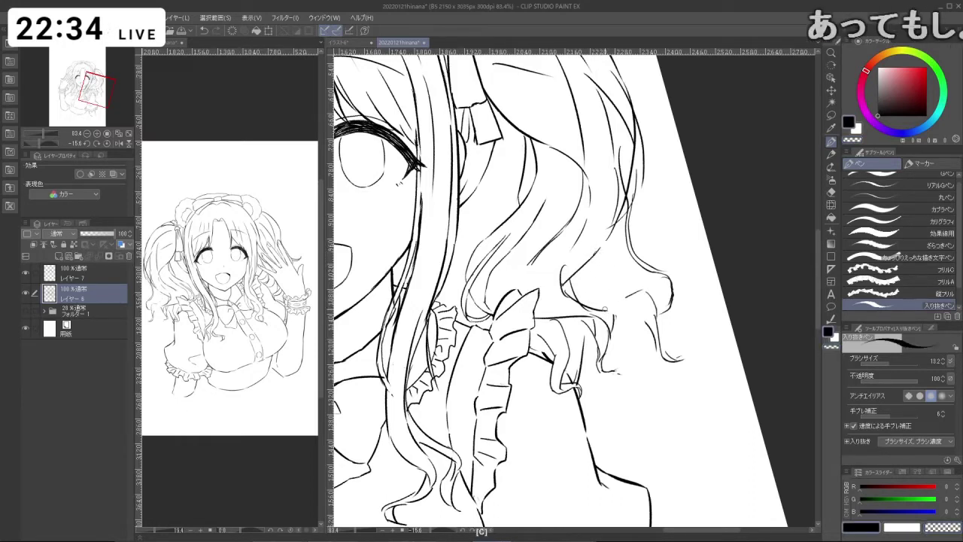
# - Touch up the wavy edge of the ponytail's lower lock above the shoulder with black and transparent strokes
pyautogui.hotkey('ctrl', 'z')
pyautogui.press('c')
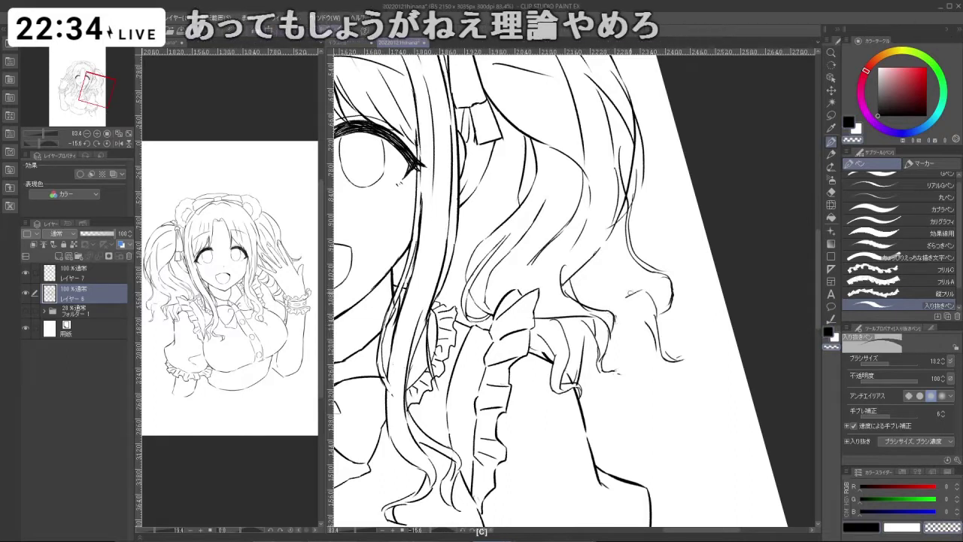
pyautogui.moveTo(613, 317); pyautogui.dragTo(617, 310)
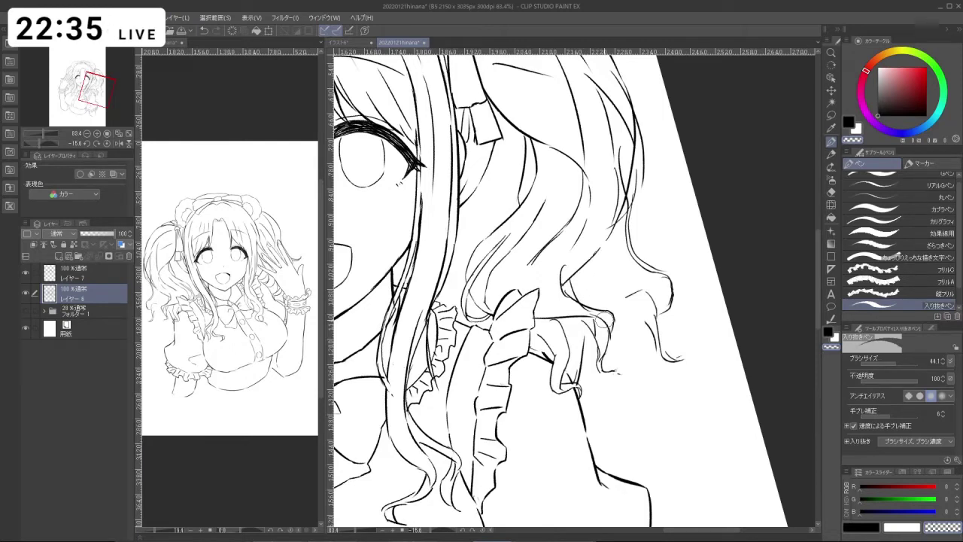
# - Try to rework the ponytail's outer strand where it bends into the lower curl, undoing the strokes
pyautogui.moveTo(699, 299); pyautogui.dragTo(685, 304)
pyautogui.moveTo(698, 305); pyautogui.dragTo(645, 236)
pyautogui.hotkey('ctrl', 'z')
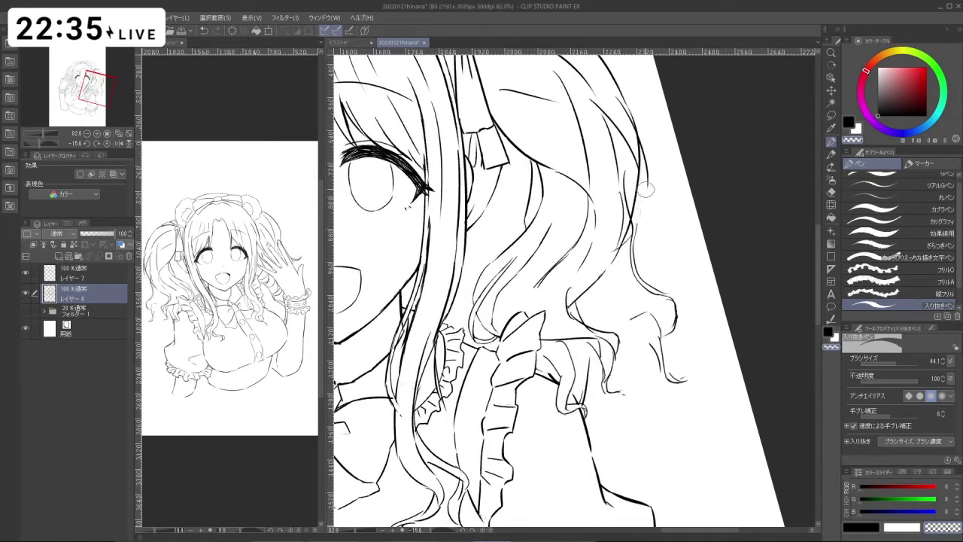
pyautogui.press('c')
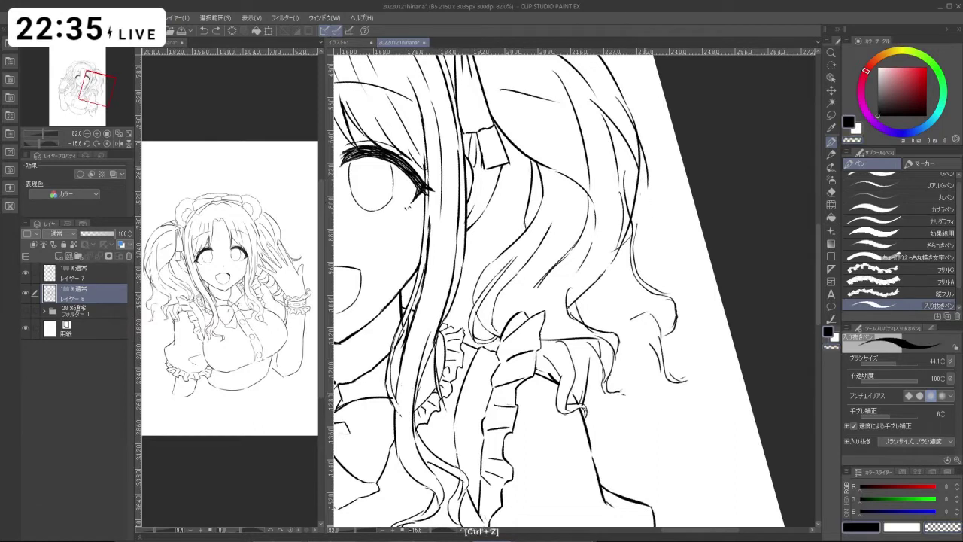
pyautogui.press('c')
pyautogui.hotkey('ctrl', 'z')
pyautogui.moveTo(645, 164)
pyautogui.mouseDown()
pyautogui.moveTo(642, 227)
pyautogui.moveTo(640, 219)
pyautogui.mouseUp()
pyautogui.hotkey('ctrl', 'z')
pyautogui.hotkey('ctrl', 'z')
pyautogui.hotkey('ctrl', 'z')
pyautogui.hotkey('ctrl', 'z')
pyautogui.hotkey('ctrl', 'z')
pyautogui.hotkey('ctrl', 'z')
pyautogui.moveTo(639, 284)
pyautogui.mouseDown()
pyautogui.moveTo(594, 286)
pyautogui.moveTo(579, 255)
pyautogui.moveTo(575, 330)
pyautogui.moveTo(588, 332)
pyautogui.mouseUp()
# - Erase the loose wisp hanging below the ponytail's outer curl with a larger transparent brush
pyautogui.press('c')
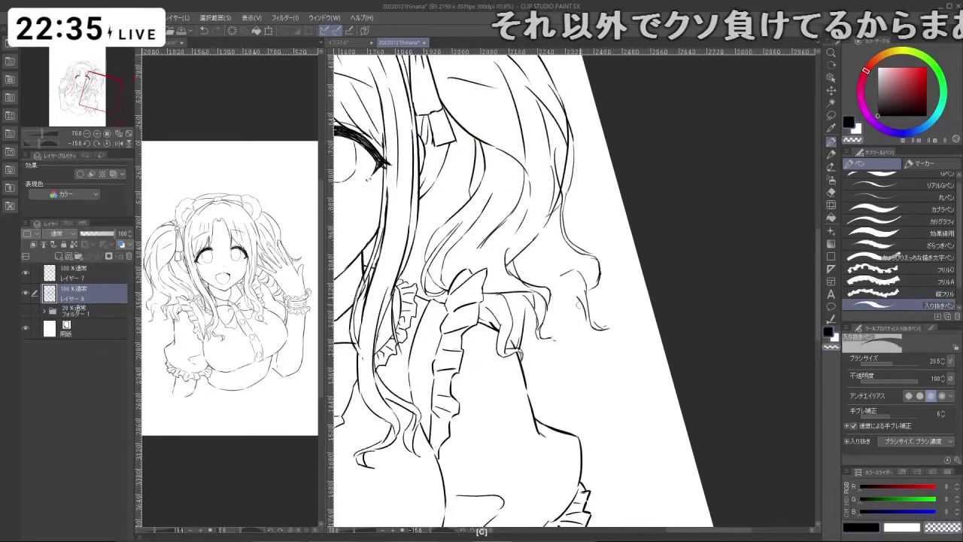
pyautogui.moveTo(565, 275); pyautogui.dragTo(575, 277)
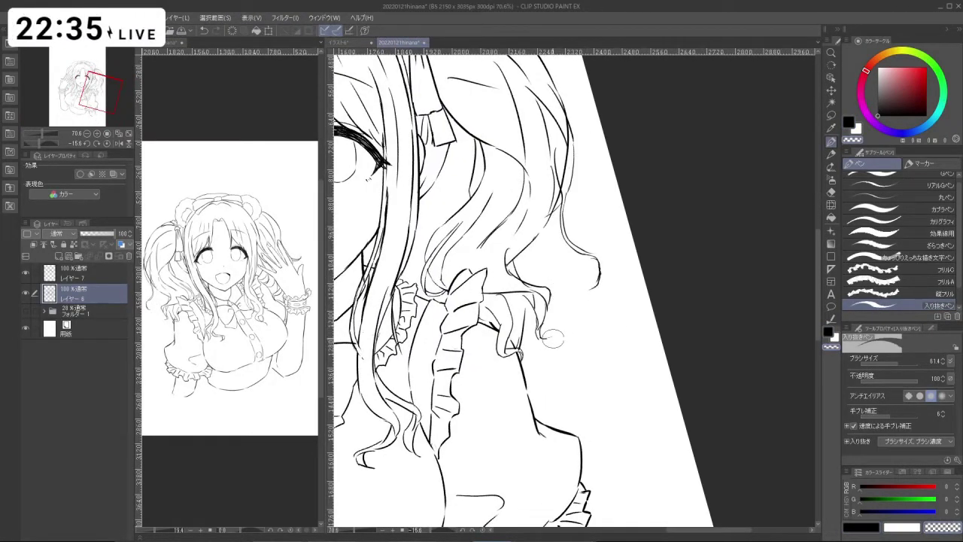
pyautogui.moveTo(550, 338); pyautogui.dragTo(585, 339)
pyautogui.moveTo(610, 314); pyautogui.dragTo(577, 256)
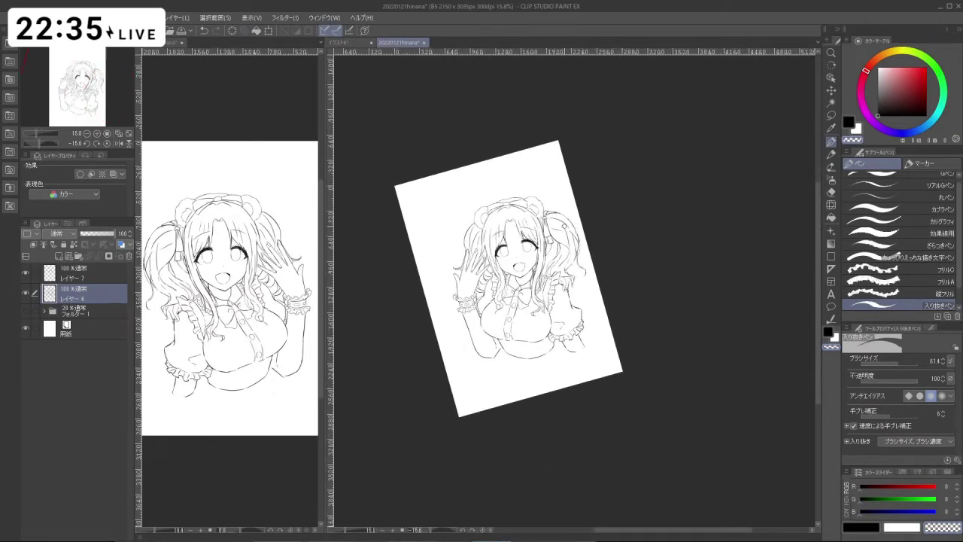
pyautogui.scroll(3, 565, 227)
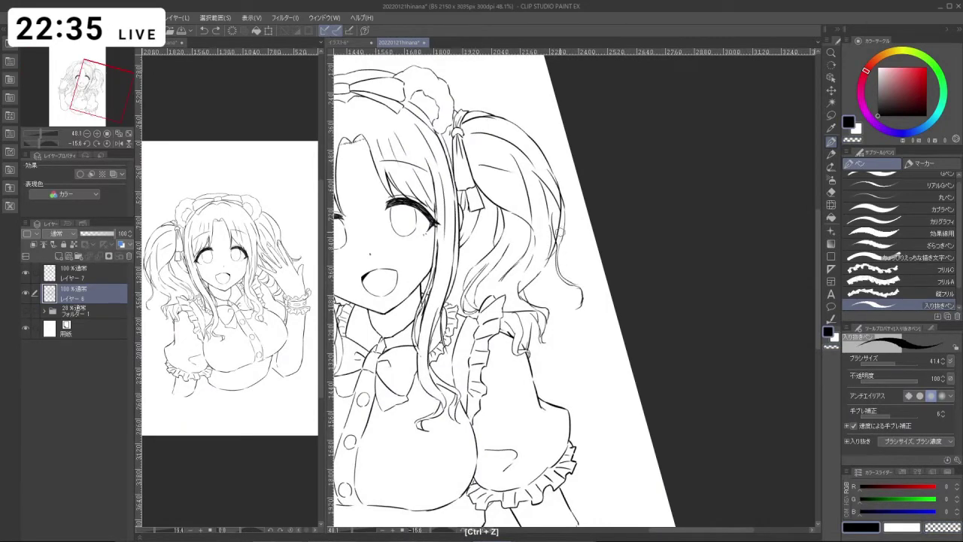
# - Redraw the ponytail's outer strand as one line flowing into the lower curl, undoing unwanted strokes
pyautogui.hotkey('ctrl', 'z')
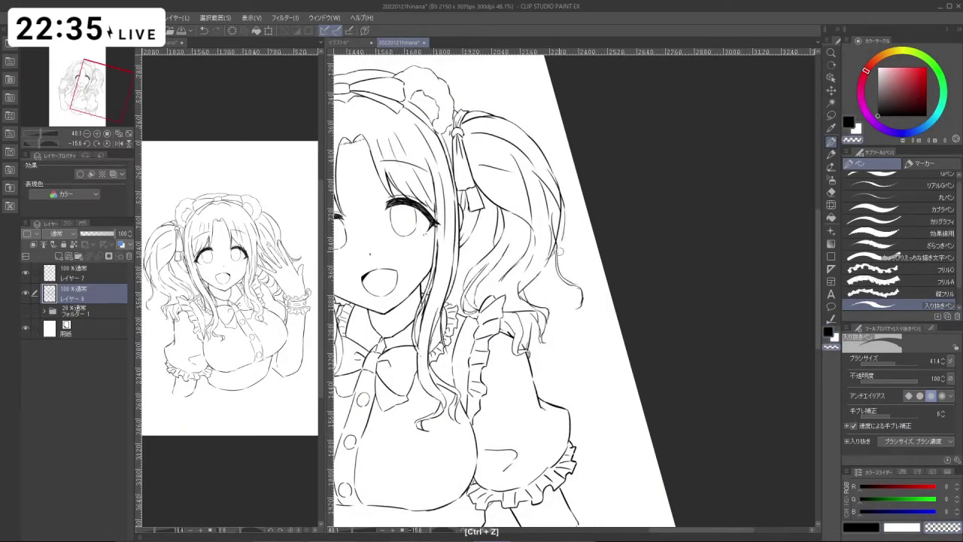
pyautogui.scroll(2, 559, 259)
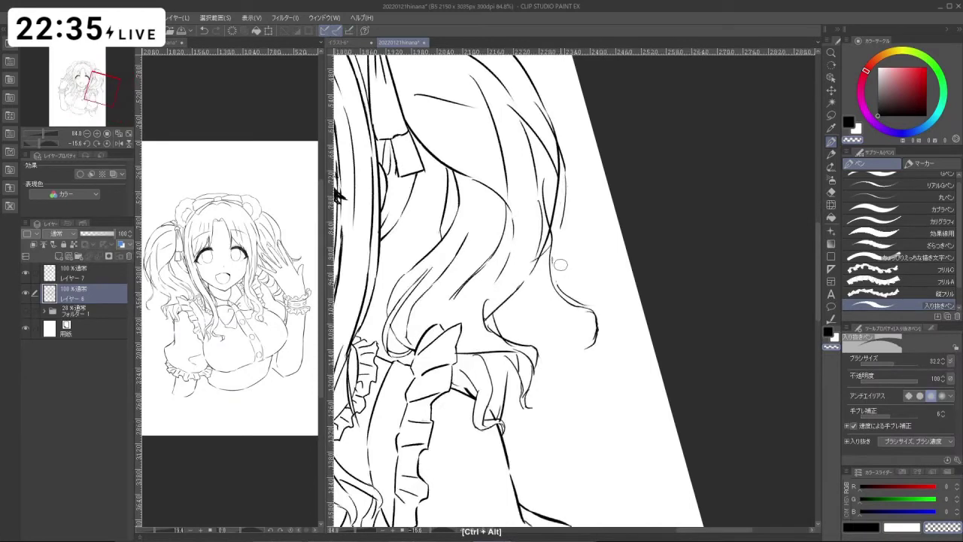
pyautogui.press('c')
pyautogui.hotkey('ctrl', 'z')
pyautogui.moveTo(563, 222)
pyautogui.mouseDown()
pyautogui.moveTo(560, 279)
pyautogui.moveTo(570, 299)
pyautogui.mouseUp()
pyautogui.hotkey('ctrl', 'z')
pyautogui.press('c')
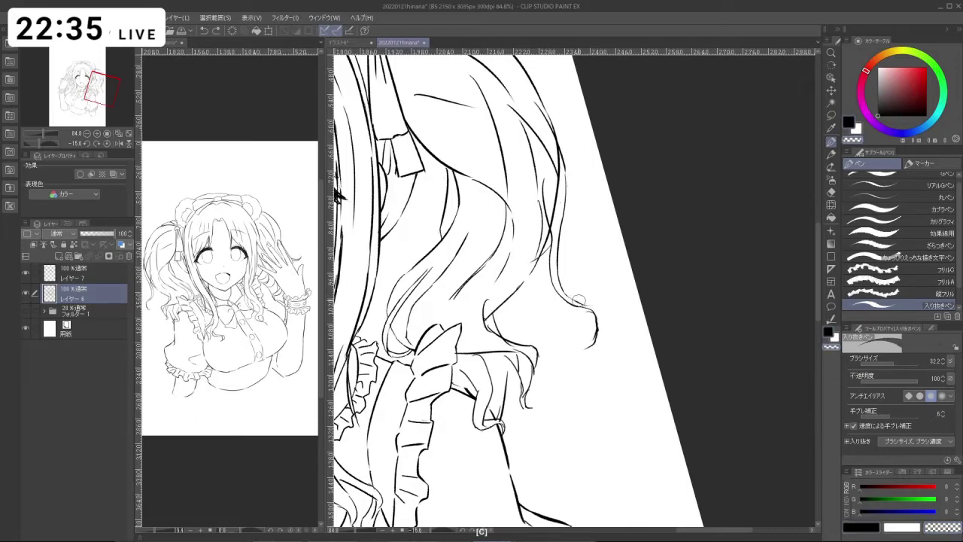
# - Erase the hooked tip of the ponytail's outer curl with transparent strokes, undoing the last one
pyautogui.moveTo(582, 302)
pyautogui.mouseDown()
pyautogui.moveTo(595, 319)
pyautogui.moveTo(589, 343)
pyautogui.mouseUp()
pyautogui.hotkey('shift', 'space')
pyautogui.moveTo(542, 404); pyautogui.dragTo(561, 158)
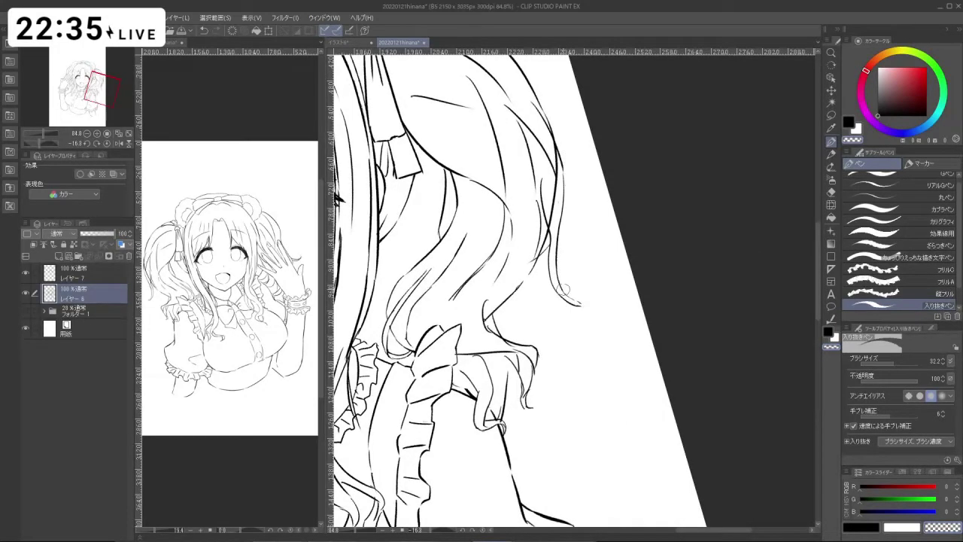
pyautogui.hotkey('ctrl', 'z')
# - Redraw the tip of the ponytail's outer lock in black as a new wavy curl, undoing unwanted strokes
pyautogui.press('c')
pyautogui.hotkey('shift', 'space')
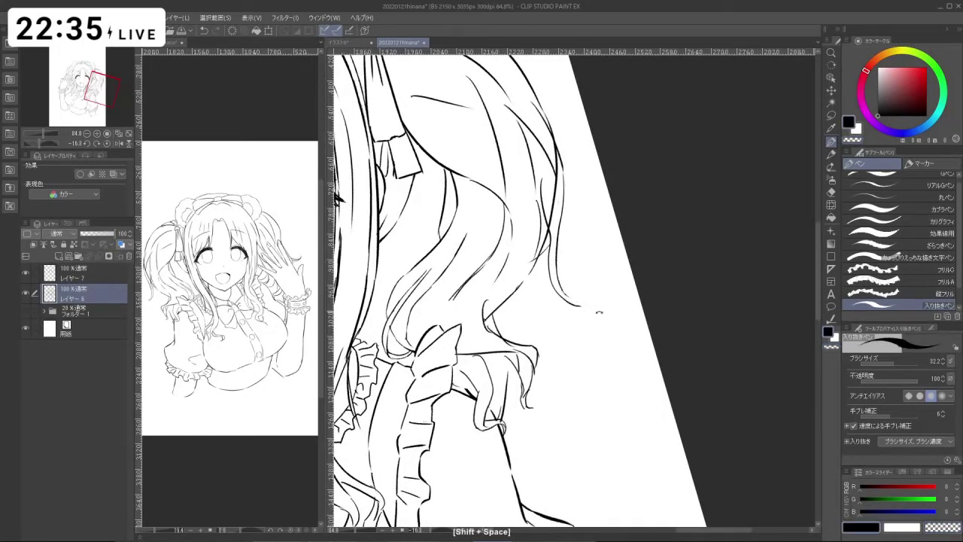
pyautogui.moveTo(599, 312); pyautogui.dragTo(583, 322)
pyautogui.hotkey('ctrl', 'alt')
pyautogui.hotkey('ctrl', 'z')
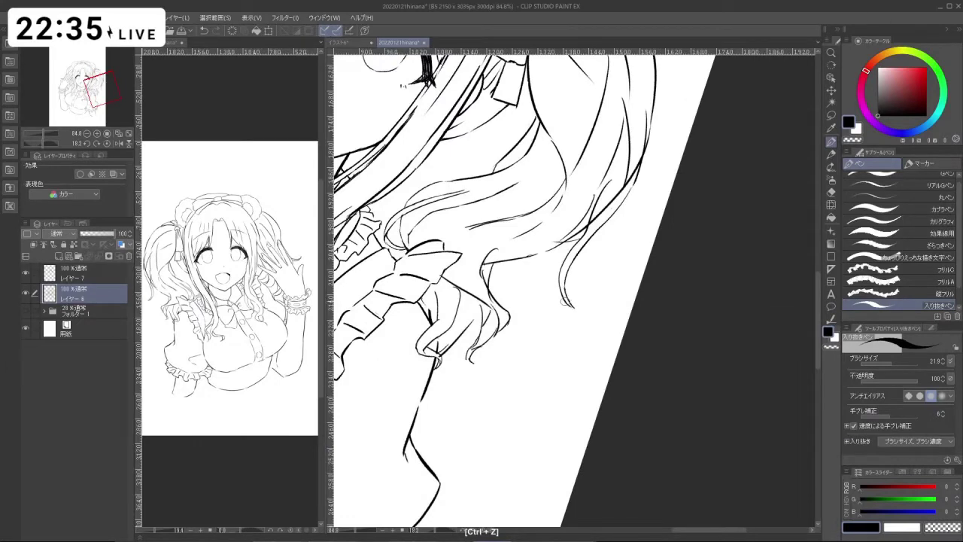
pyautogui.hotkey('shift', 'space')
pyautogui.moveTo(582, 371); pyautogui.dragTo(584, 316)
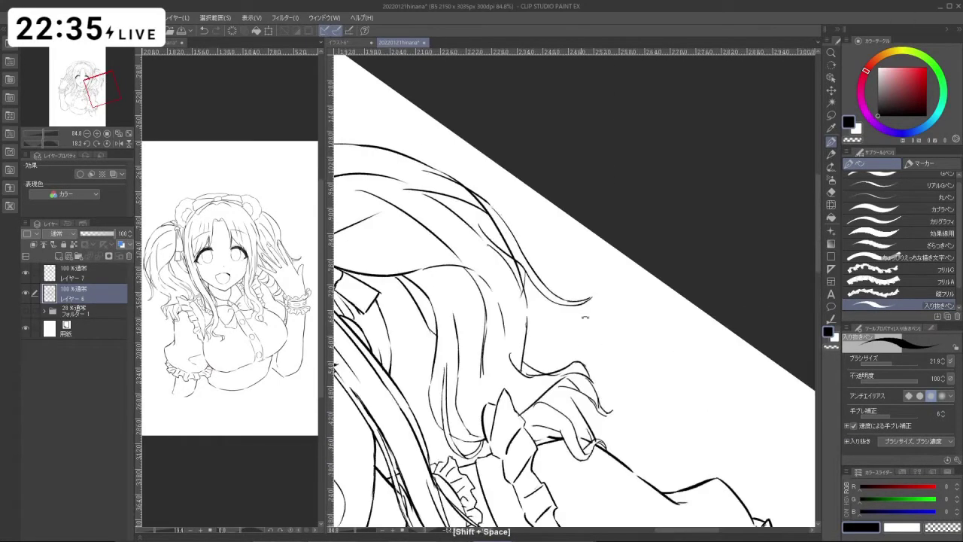
pyautogui.hotkey('ctrl', 'space')
pyautogui.moveTo(589, 353); pyautogui.dragTo(519, 346)
pyautogui.hotkey('shift', 'space')
pyautogui.moveTo(519, 323); pyautogui.dragTo(553, 214)
pyautogui.hotkey('ctrl', 'space')
pyautogui.moveTo(559, 312)
pyautogui.mouseDown()
pyautogui.moveTo(558, 332)
pyautogui.moveTo(584, 272)
pyautogui.moveTo(553, 272)
pyautogui.moveTo(575, 306)
pyautogui.moveTo(607, 304)
pyautogui.moveTo(613, 292)
pyautogui.mouseUp()
pyautogui.press('space')
pyautogui.hotkey('ctrl', 'space')
pyautogui.hotkey('shift', 'space')
# - Clean up the outer lock's new wavy curl with transparent and black strokes, undoing unwanted ones
pyautogui.press('c')
pyautogui.hotkey('ctrl', 'alt')
pyautogui.moveTo(596, 260)
pyautogui.mouseDown()
pyautogui.moveTo(583, 295)
pyautogui.moveTo(580, 281)
pyautogui.moveTo(598, 273)
pyautogui.moveTo(604, 247)
pyautogui.moveTo(596, 259)
pyautogui.mouseUp()
pyautogui.hotkey('ctrl', 'alt')
pyautogui.hotkey('ctrl', 'z')
pyautogui.moveTo(607, 222)
pyautogui.mouseDown()
pyautogui.moveTo(613, 249)
pyautogui.moveTo(596, 234)
pyautogui.moveTo(605, 274)
pyautogui.mouseUp()
pyautogui.moveTo(596, 222); pyautogui.dragTo(605, 262)
pyautogui.hotkey('ctrl', 'z')
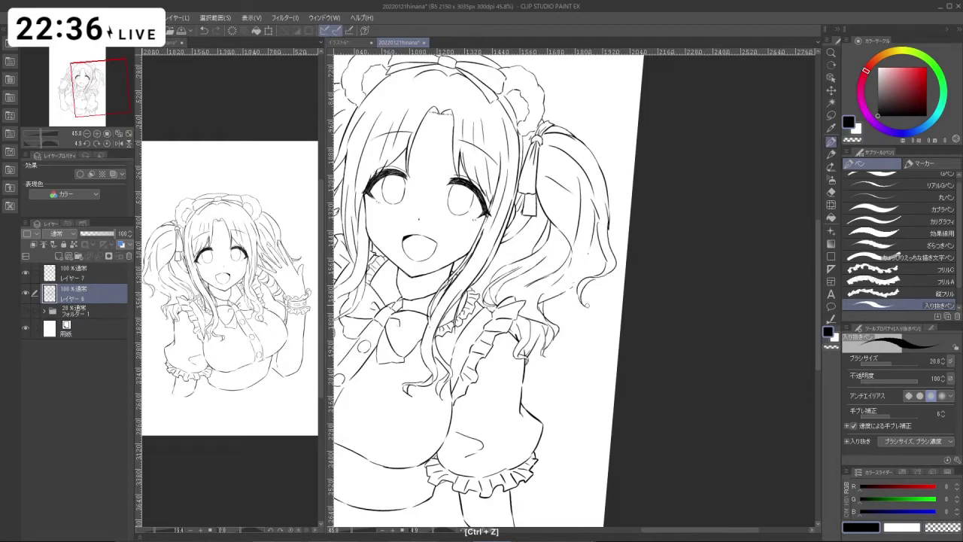
# - Touch up the ponytail's outer contour with transparent and black strokes in a rotated view, undoing unwanted ones
pyautogui.hotkey('shift', 'space')
pyautogui.moveTo(489, 368)
pyautogui.mouseDown()
pyautogui.moveTo(547, 401)
pyautogui.moveTo(598, 403)
pyautogui.moveTo(658, 367)
pyautogui.moveTo(677, 339)
pyautogui.mouseUp()
pyautogui.press('c')
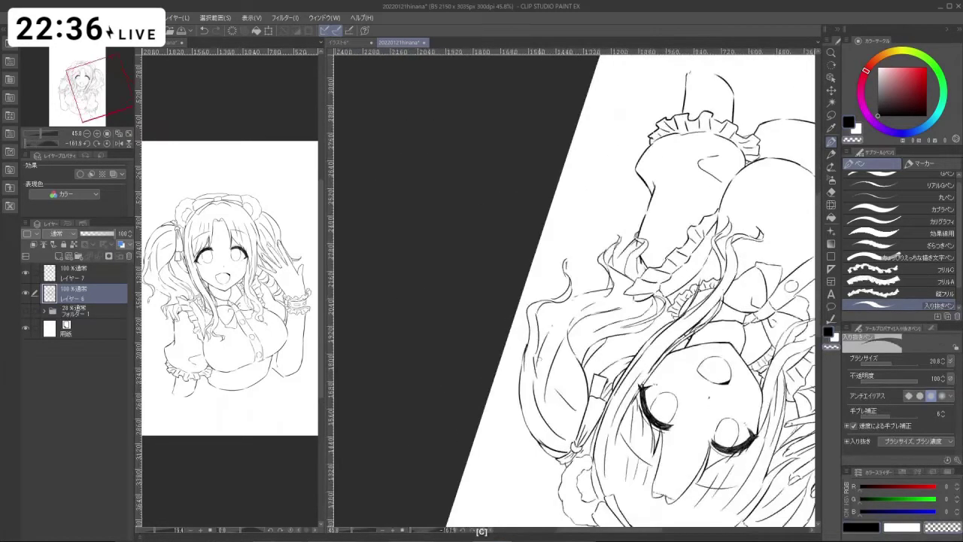
pyautogui.hotkey('ctrl', 'alt')
pyautogui.moveTo(531, 369)
pyautogui.mouseDown()
pyautogui.moveTo(522, 356)
pyautogui.moveTo(524, 373)
pyautogui.moveTo(609, 451)
pyautogui.moveTo(597, 318)
pyautogui.moveTo(580, 371)
pyautogui.moveTo(553, 395)
pyautogui.mouseUp()
pyautogui.hotkey('ctrl', 'z')
pyautogui.press('c')
pyautogui.hotkey('ctrl', 'z')
pyautogui.hotkey('ctrl', 'z')
pyautogui.hotkey('shift', 'space')
pyautogui.hotkey('ctrl', 'space')
pyautogui.hotkey('ctrl', 'space')
pyautogui.moveTo(553, 384); pyautogui.dragTo(606, 354)
pyautogui.hotkey('shift', 'space')
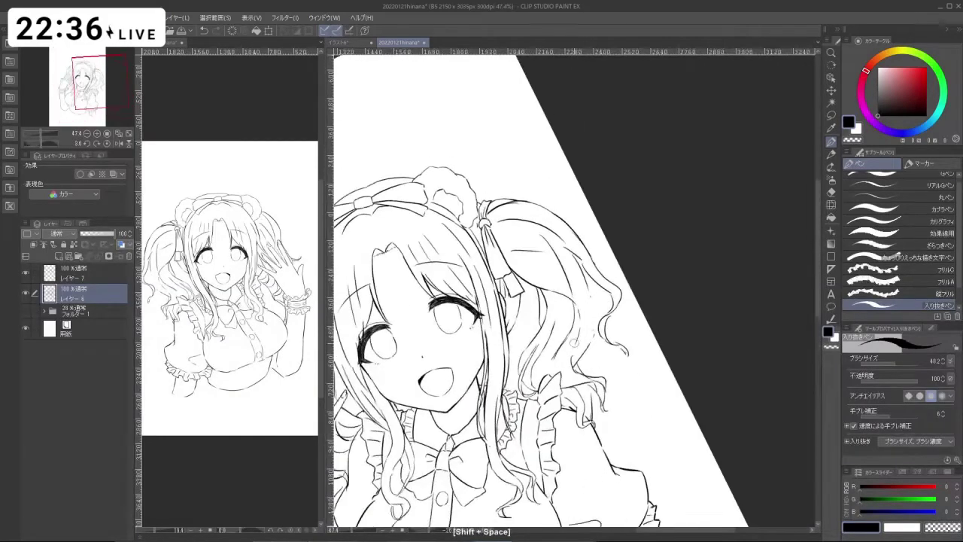
pyautogui.moveTo(538, 286); pyautogui.dragTo(524, 325)
pyautogui.hotkey('ctrl', 'z')
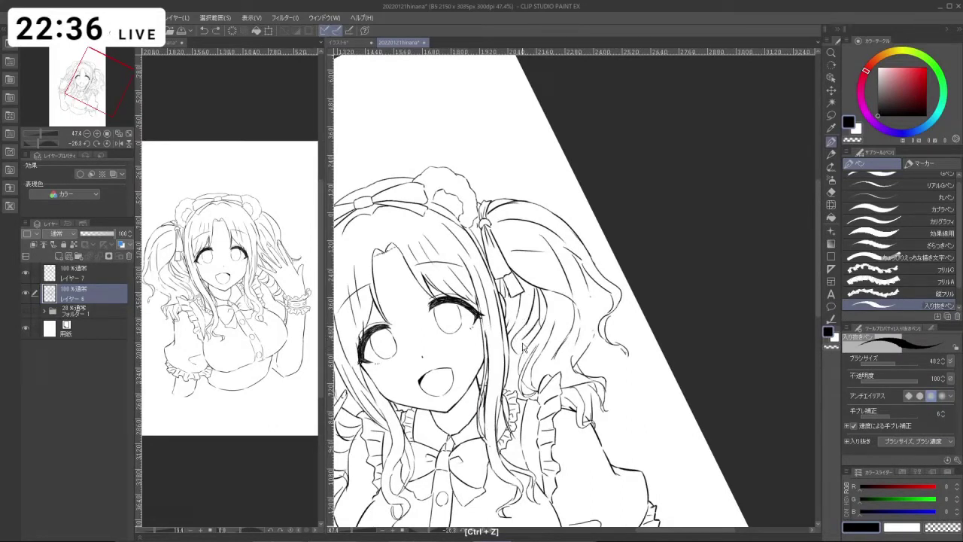
pyautogui.hotkey('ctrl', 'z')
pyautogui.moveTo(600, 278)
pyautogui.mouseDown()
pyautogui.moveTo(582, 332)
pyautogui.moveTo(620, 317)
pyautogui.moveTo(571, 235)
pyautogui.moveTo(544, 245)
pyautogui.mouseUp()
pyautogui.hotkey('ctrl', 'z')
# - Draw a long curved strand inside the ponytail in black in a rotated view, undoing the unwanted stroke
pyautogui.hotkey('shift', 'space')
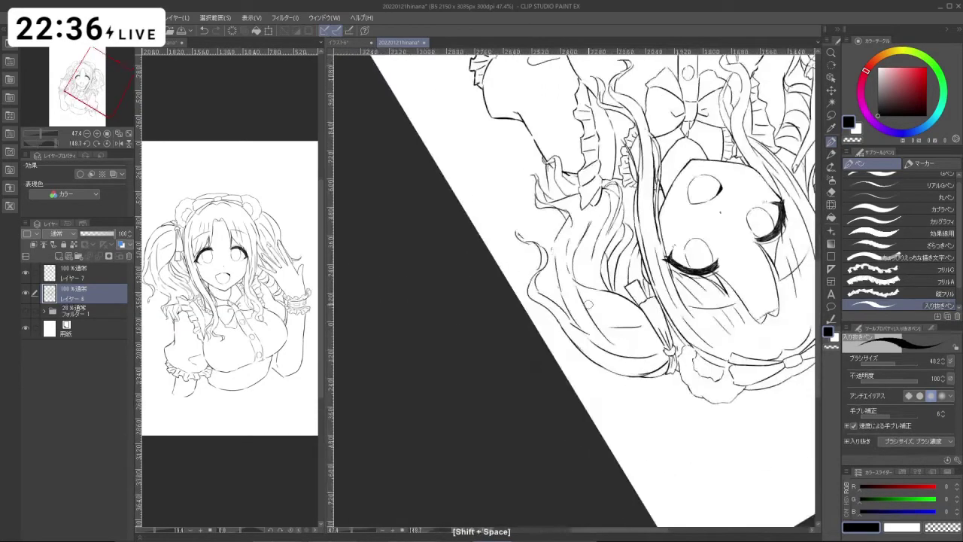
pyautogui.press('c')
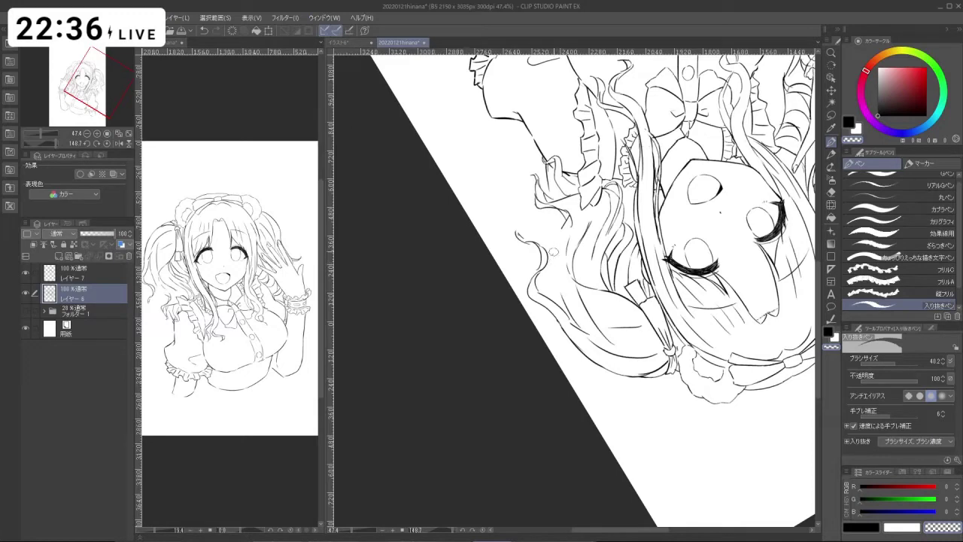
pyautogui.press('c')
pyautogui.hotkey('ctrl', 'z')
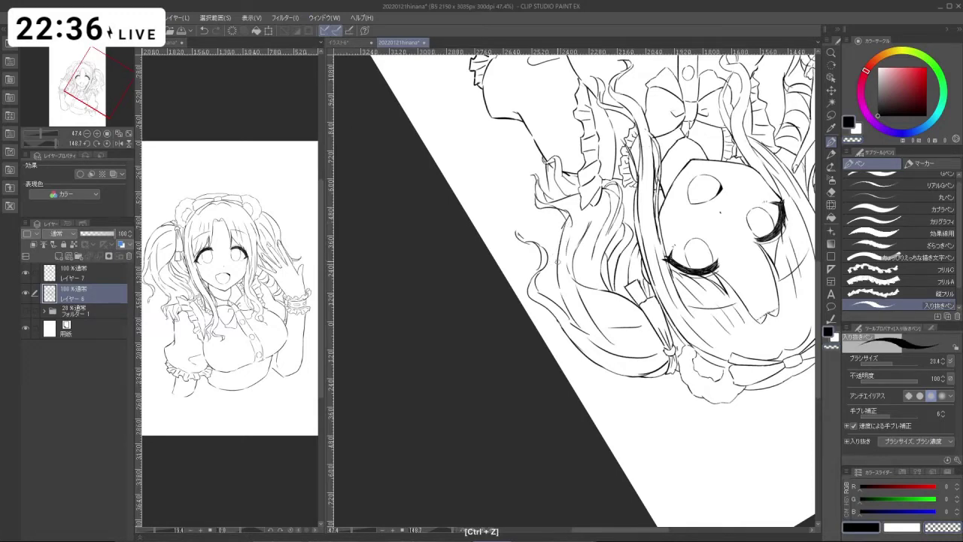
pyautogui.moveTo(543, 404); pyautogui.dragTo(594, 197)
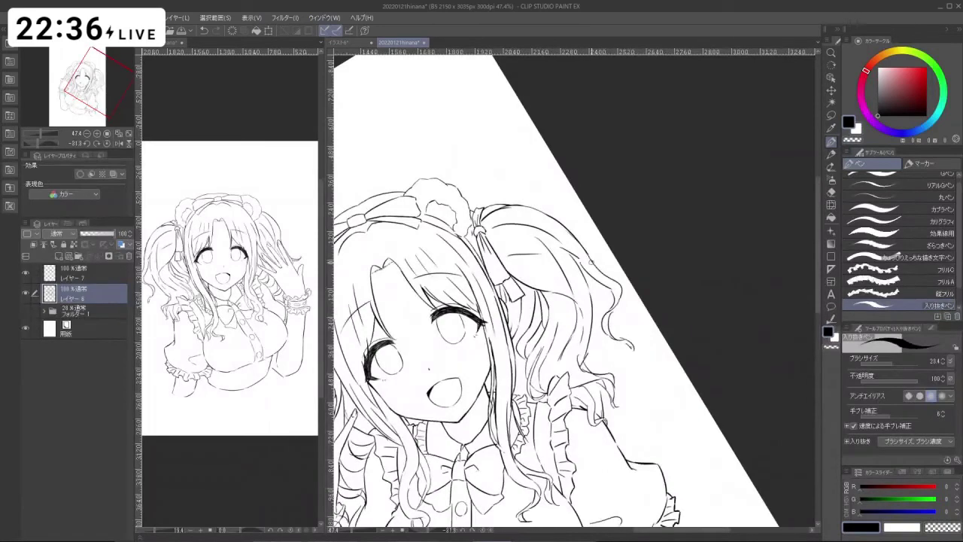
# - Refine the ponytail's inner strand where it meets the outer lock with black and transparent strokes, undoing unwanted ones
pyautogui.hotkey('ctrl', 'z')
pyautogui.moveTo(570, 263); pyautogui.dragTo(598, 298)
pyautogui.hotkey('ctrl', 'z')
pyautogui.press('c')
pyautogui.moveTo(570, 260); pyautogui.dragTo(572, 260)
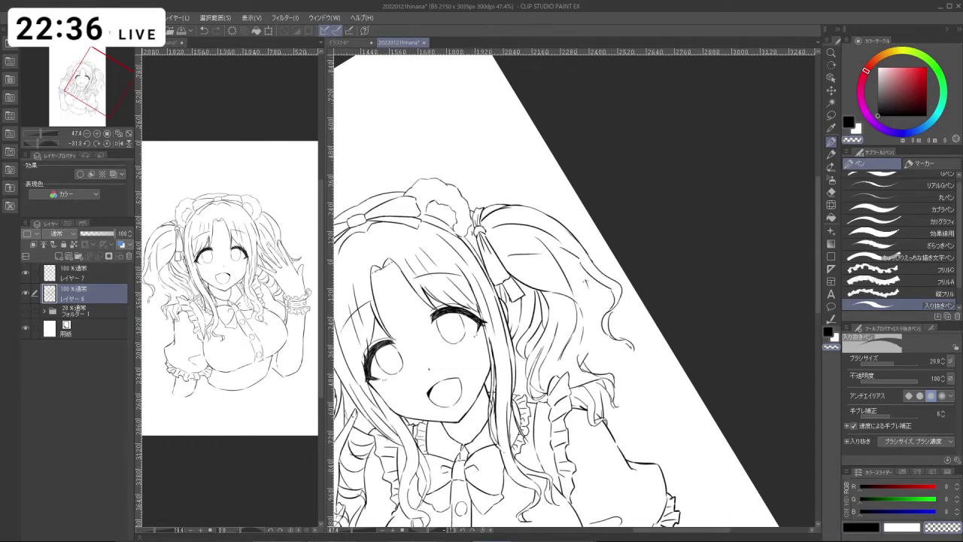
pyautogui.moveTo(586, 280); pyautogui.dragTo(581, 286)
pyautogui.hotkey('ctrl', 'z')
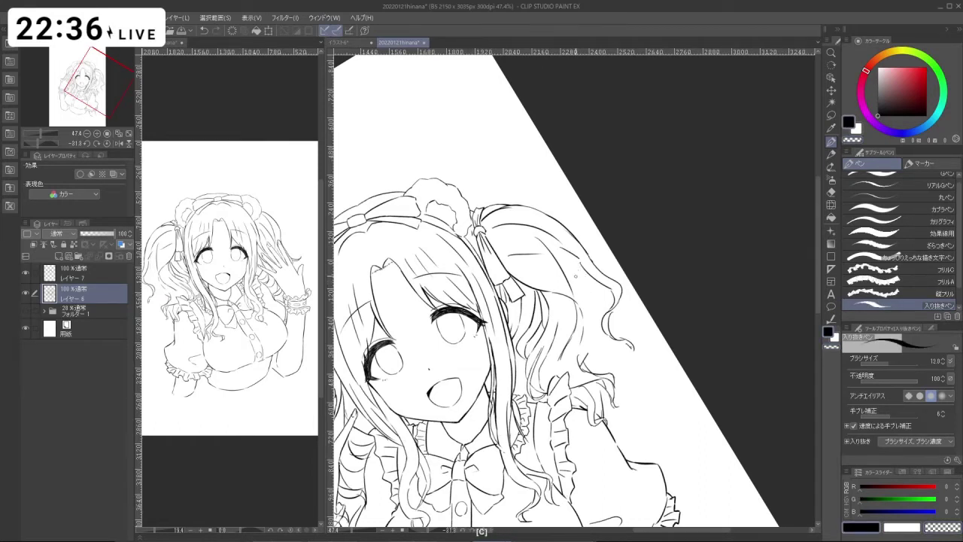
pyautogui.moveTo(588, 306); pyautogui.dragTo(590, 357)
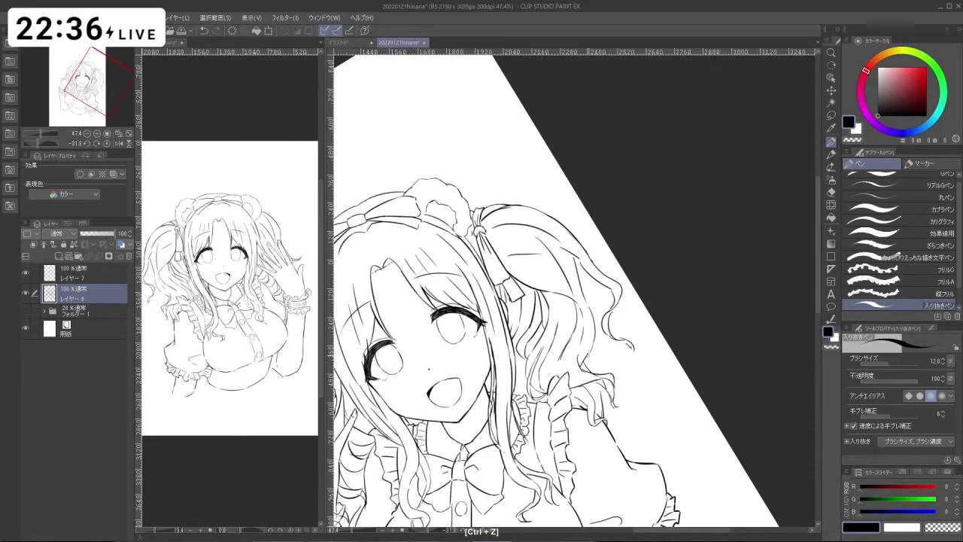
# - Erase the ponytail's outer wavy lock with a large transparent brush of size 147.4, undoing the last unwanted stroke
pyautogui.moveTo(555, 184)
pyautogui.mouseDown()
pyautogui.moveTo(529, 190)
pyautogui.moveTo(559, 401)
pyautogui.moveTo(644, 378)
pyautogui.moveTo(658, 214)
pyautogui.moveTo(613, 185)
pyautogui.mouseUp()
pyautogui.press('c')
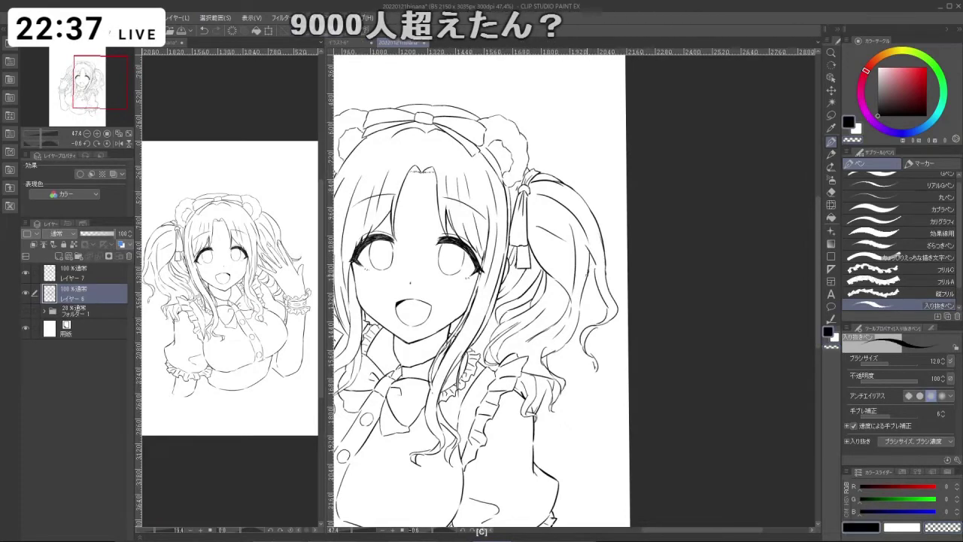
pyautogui.hotkey('ctrl', 'z')
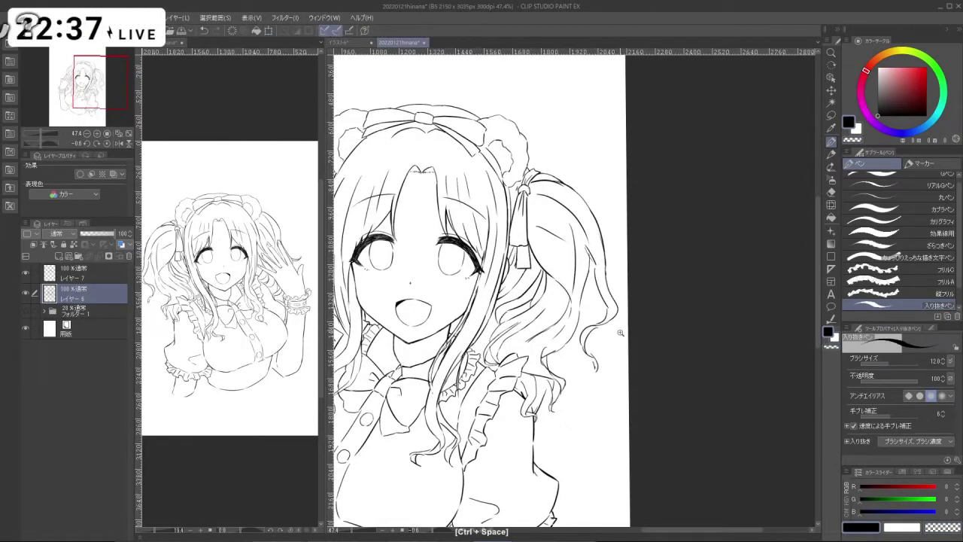
pyautogui.moveTo(622, 333); pyautogui.dragTo(583, 360)
pyautogui.moveTo(602, 374); pyautogui.dragTo(570, 367)
pyautogui.moveTo(640, 272)
pyautogui.mouseDown()
pyautogui.moveTo(580, 225)
pyautogui.moveTo(516, 278)
pyautogui.moveTo(639, 324)
pyautogui.moveTo(643, 286)
pyautogui.mouseUp()
pyautogui.press('c')
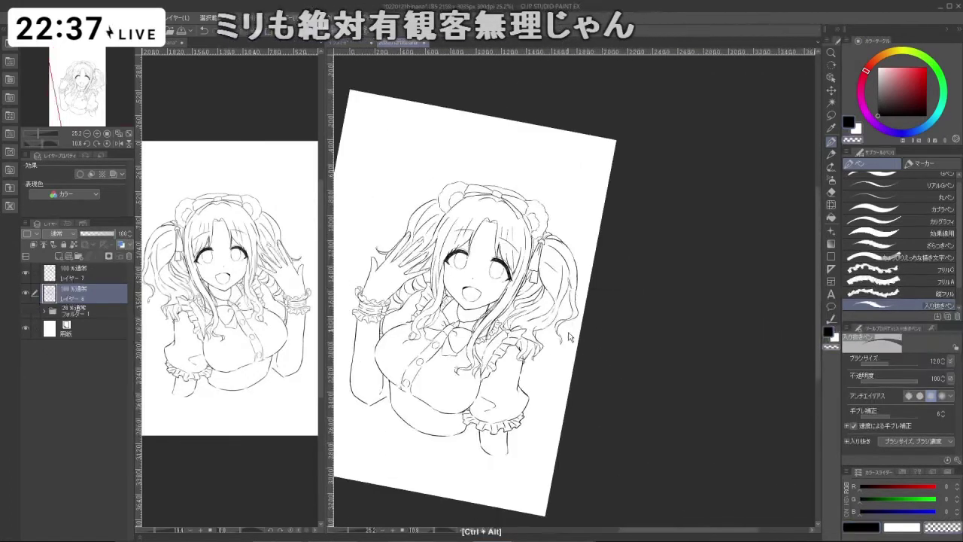
pyautogui.moveTo(571, 340)
pyautogui.mouseDown()
pyautogui.moveTo(583, 277)
pyautogui.moveTo(572, 306)
pyautogui.moveTo(580, 265)
pyautogui.moveTo(571, 261)
pyautogui.moveTo(572, 285)
pyautogui.mouseUp()
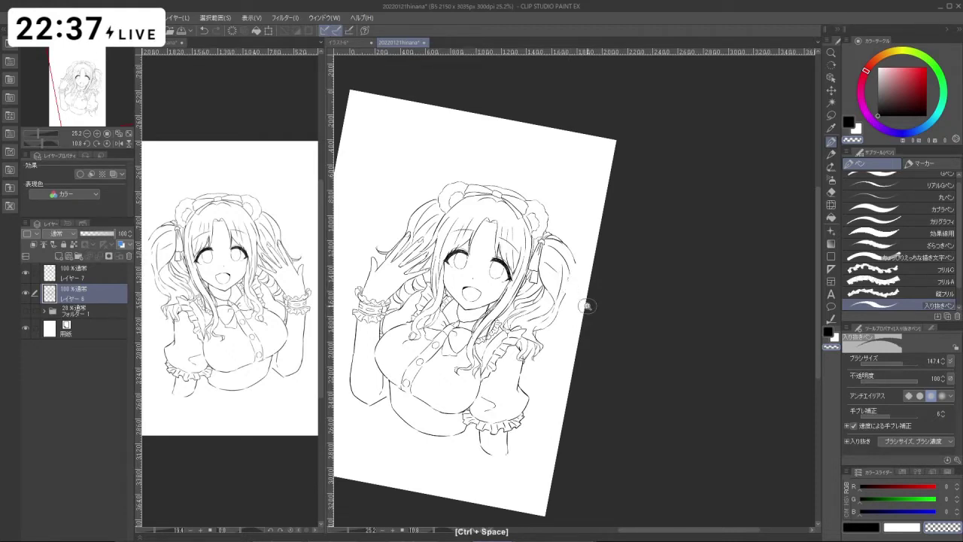
pyautogui.moveTo(585, 306)
pyautogui.mouseDown()
pyautogui.moveTo(569, 327)
pyautogui.moveTo(588, 307)
pyautogui.mouseUp()
pyautogui.moveTo(553, 377); pyautogui.dragTo(586, 379)
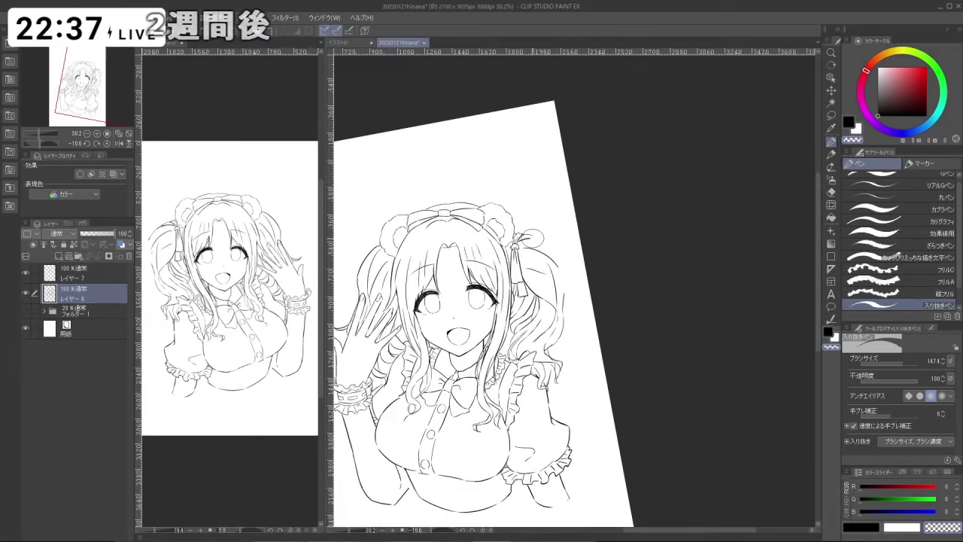
pyautogui.hotkey('ctrl', 'z')
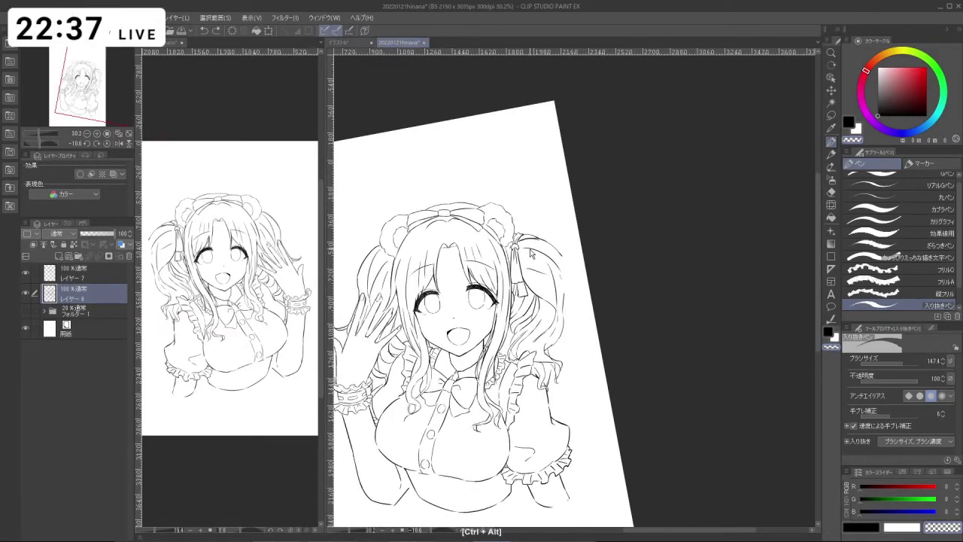
# - Erase the ponytail's upper outer contour beside the hair tie with transparent strokes at brush size 53.2
pyautogui.moveTo(530, 247)
pyautogui.mouseDown()
pyautogui.moveTo(519, 245)
pyautogui.moveTo(547, 238)
pyautogui.moveTo(514, 244)
pyautogui.mouseUp()
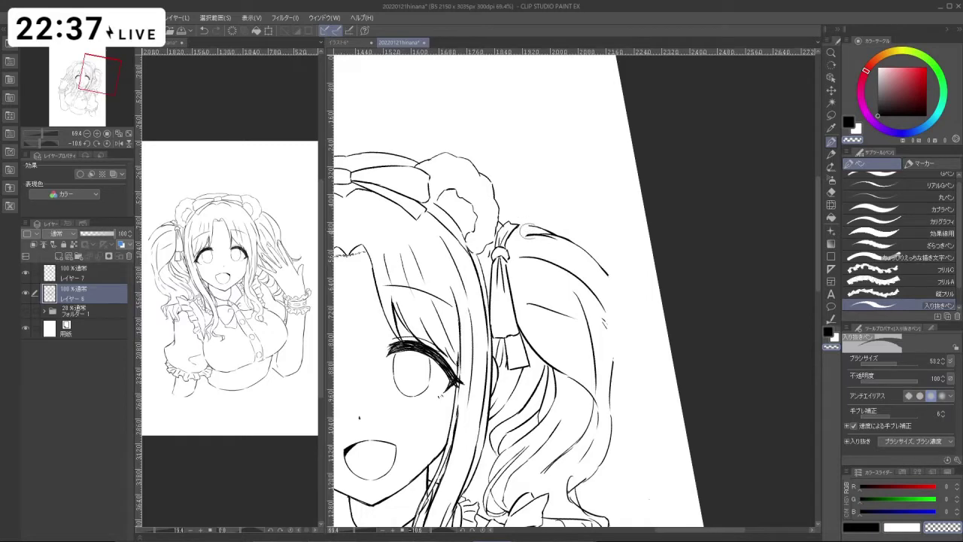
pyautogui.moveTo(520, 232); pyautogui.dragTo(548, 232)
pyautogui.rightClick(540, 230)
pyautogui.rightClick(561, 239)
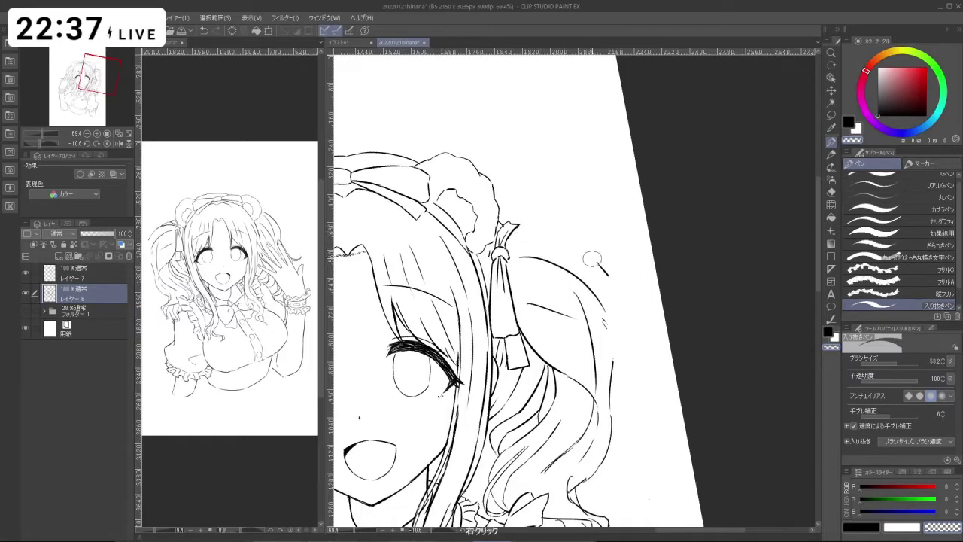
pyautogui.hotkey('ctrl', 'space')
pyautogui.moveTo(632, 333); pyautogui.dragTo(602, 336)
pyautogui.press('space')
pyautogui.moveTo(631, 346); pyautogui.dragTo(623, 319)
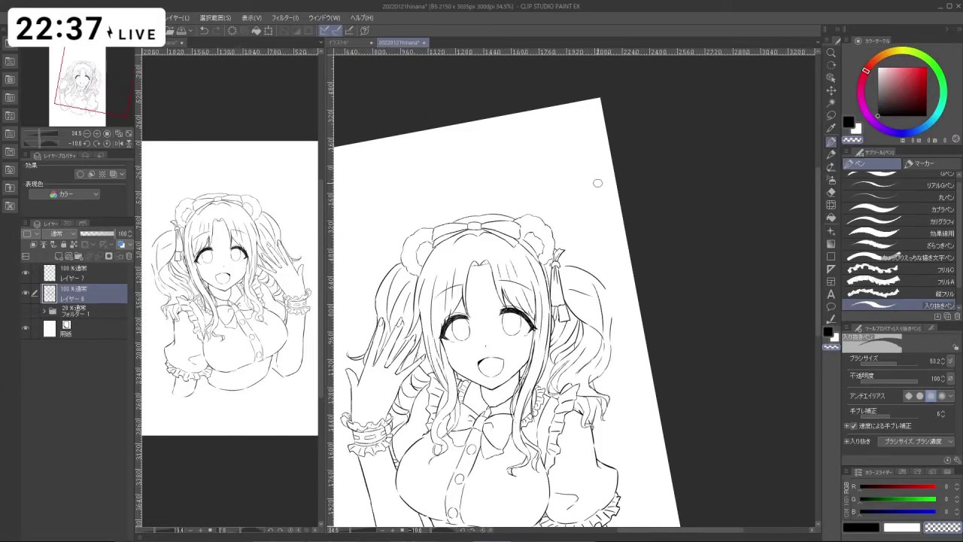
# - Trim the curled tips at the ponytail's lower end above the shoulder with transparent strokes, undoing unwanted ones
pyautogui.hotkey('ctrl', 'space')
pyautogui.moveTo(602, 414)
pyautogui.mouseDown()
pyautogui.moveTo(622, 416)
pyautogui.moveTo(600, 422)
pyautogui.mouseUp()
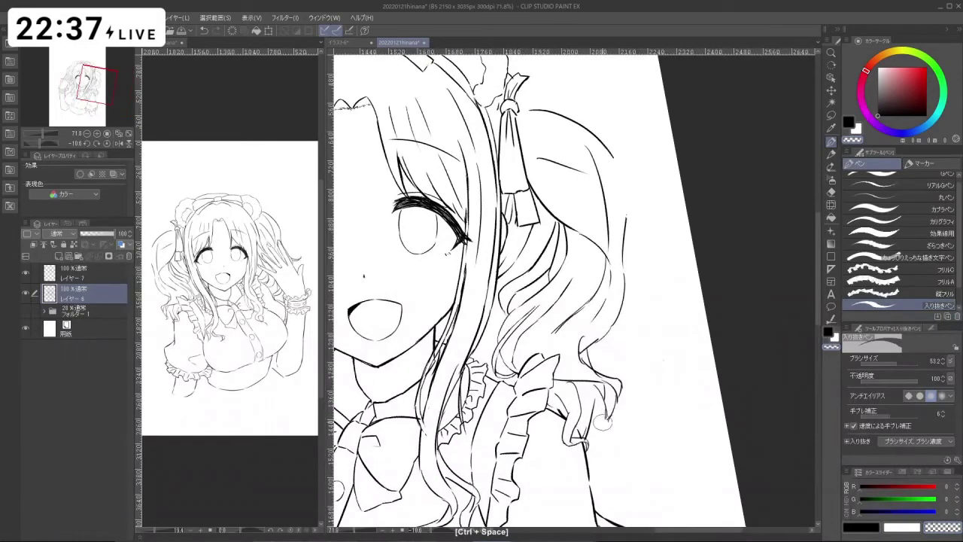
pyautogui.hotkey('ctrl', 'z')
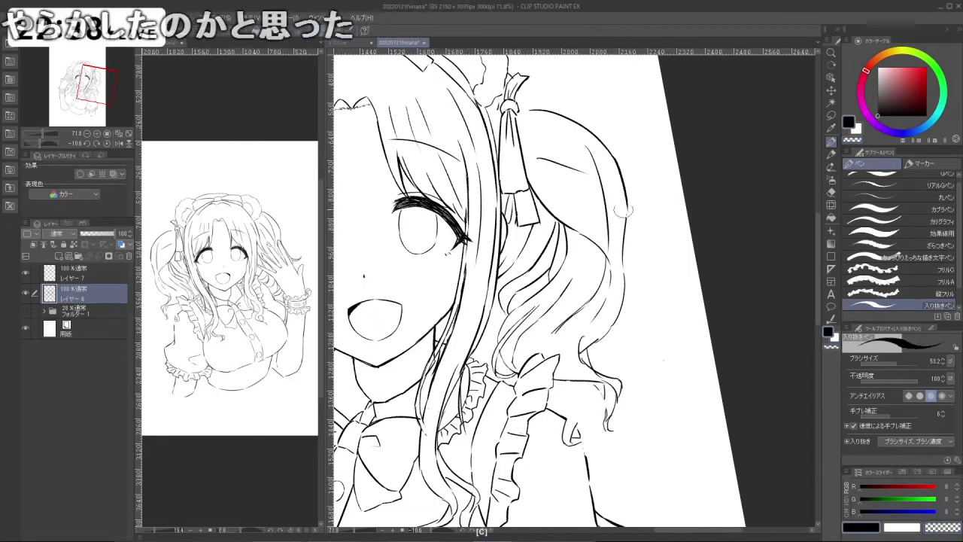
# - Try to join the upper and lower parts of the ponytail's outer contour with black and transparent strokes in a rotated view
pyautogui.hotkey('ctrl', 'z')
pyautogui.moveTo(621, 225)
pyautogui.mouseDown()
pyautogui.moveTo(512, 278)
pyautogui.moveTo(564, 309)
pyautogui.mouseUp()
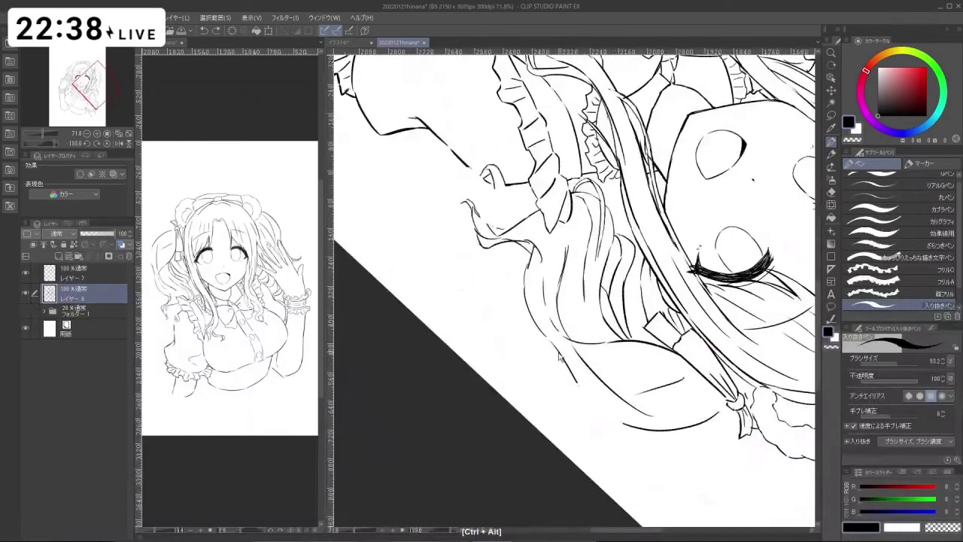
pyautogui.moveTo(560, 350); pyautogui.dragTo(557, 350)
pyautogui.moveTo(585, 417); pyautogui.dragTo(540, 412)
pyautogui.press('c')
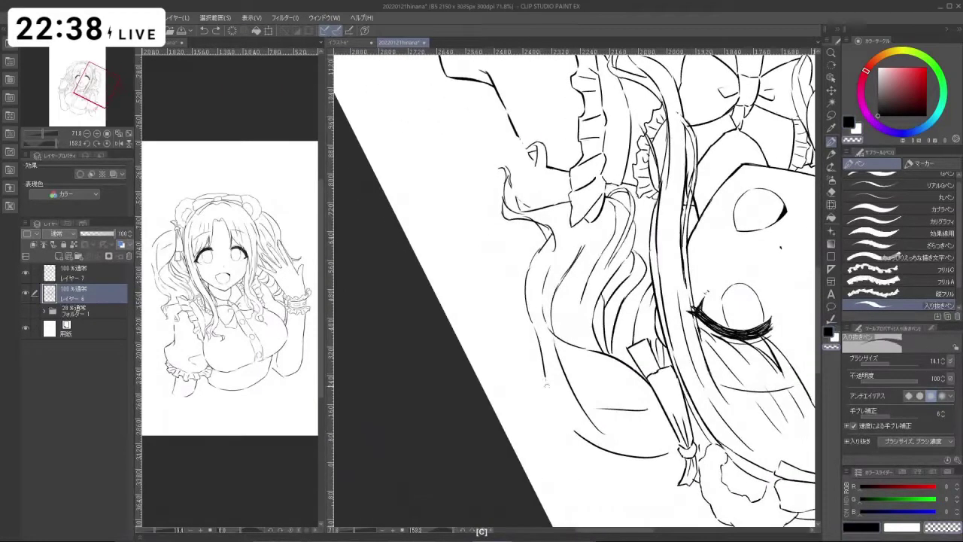
pyautogui.press('c')
pyautogui.moveTo(544, 371)
pyautogui.mouseDown()
pyautogui.moveTo(575, 431)
pyautogui.moveTo(666, 384)
pyautogui.moveTo(689, 242)
pyautogui.mouseUp()
pyautogui.hotkey('ctrl', 'z')
pyautogui.hotkey('ctrl', 'z')
pyautogui.hotkey('ctrl', 'z')
# - Redraw the ponytail's outer contour in black as one smooth curve from the hair tie towards the lower curls
pyautogui.scroll(-5, 686, 245)
pyautogui.moveTo(529, 368)
pyautogui.mouseDown()
pyautogui.moveTo(600, 411)
pyautogui.moveTo(692, 331)
pyautogui.mouseUp()
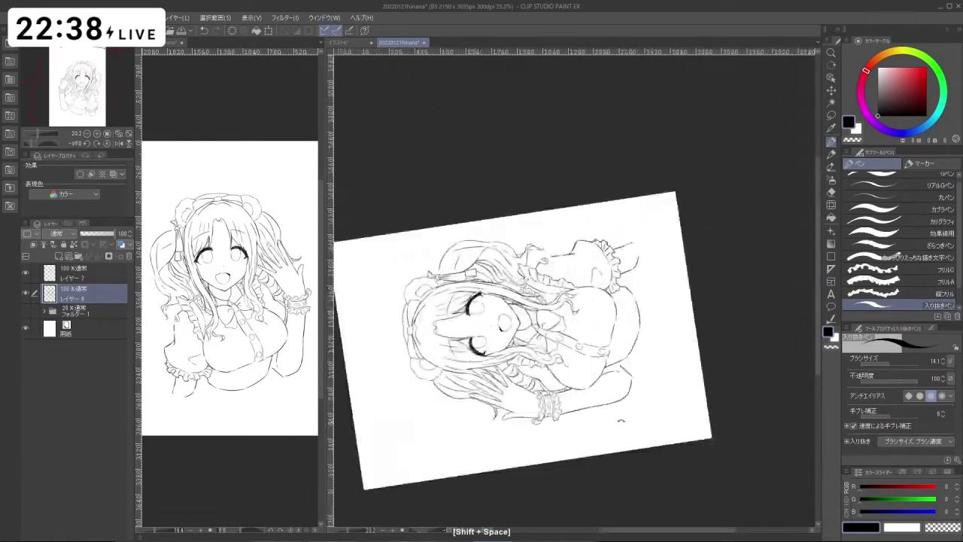
pyautogui.moveTo(621, 419)
pyautogui.mouseDown()
pyautogui.moveTo(593, 215)
pyautogui.moveTo(504, 322)
pyautogui.mouseUp()
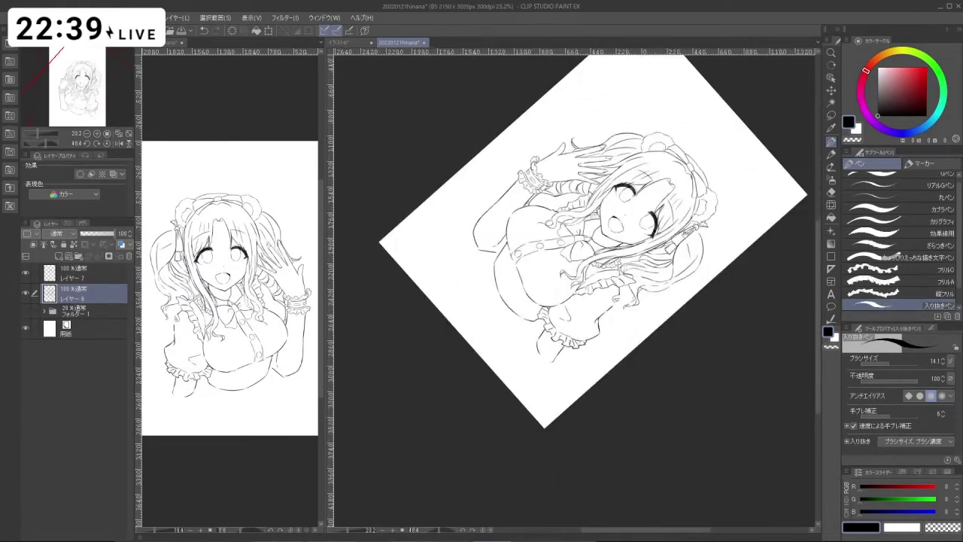
pyautogui.moveTo(685, 251)
pyautogui.mouseDown()
pyautogui.moveTo(715, 251)
pyautogui.moveTo(605, 150)
pyautogui.moveTo(441, 346)
pyautogui.moveTo(479, 398)
pyautogui.moveTo(519, 381)
pyautogui.moveTo(496, 326)
pyautogui.mouseUp()
# - Clean up the ponytail's redrawn contour and leftover inner lines with transparent strokes, undoing the last one
pyautogui.press('c')
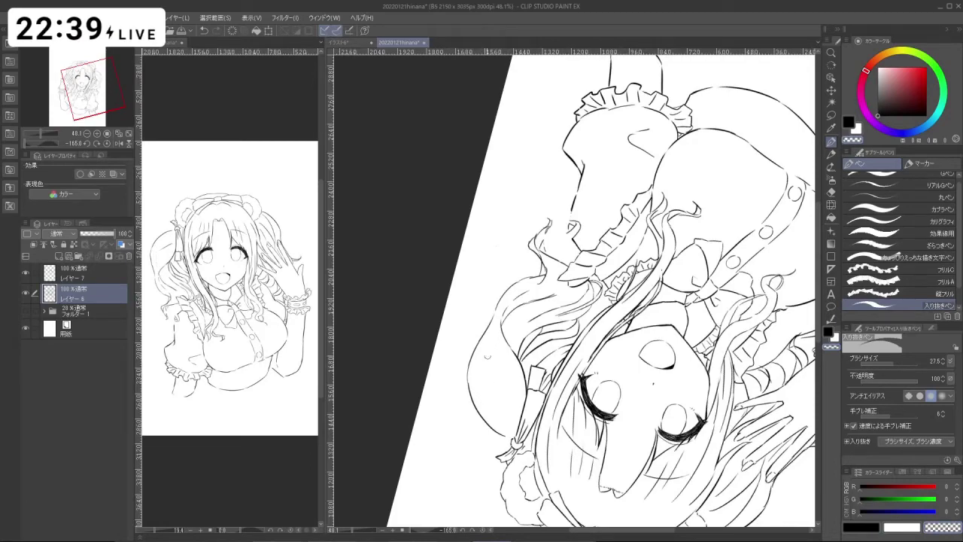
pyautogui.moveTo(487, 356); pyautogui.dragTo(599, 275)
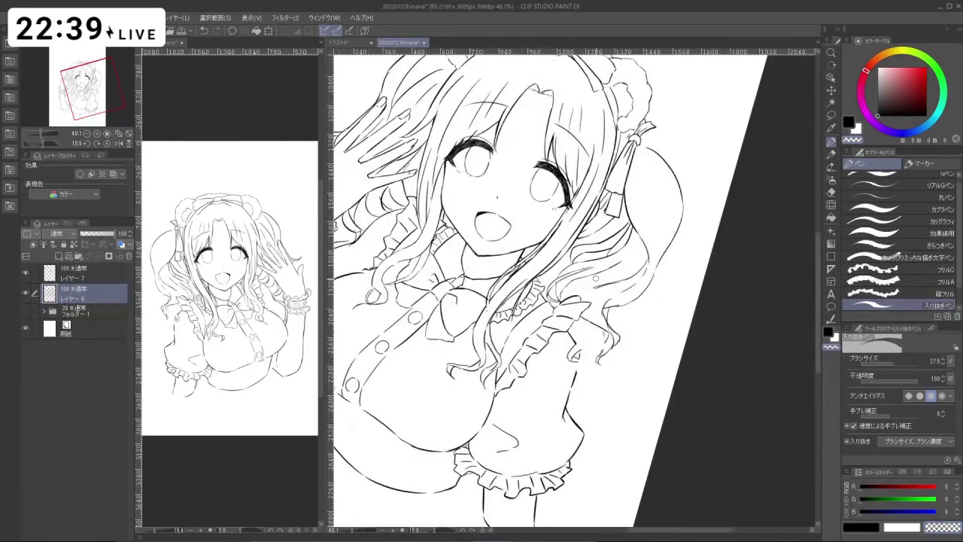
pyautogui.moveTo(553, 421); pyautogui.dragTo(601, 422)
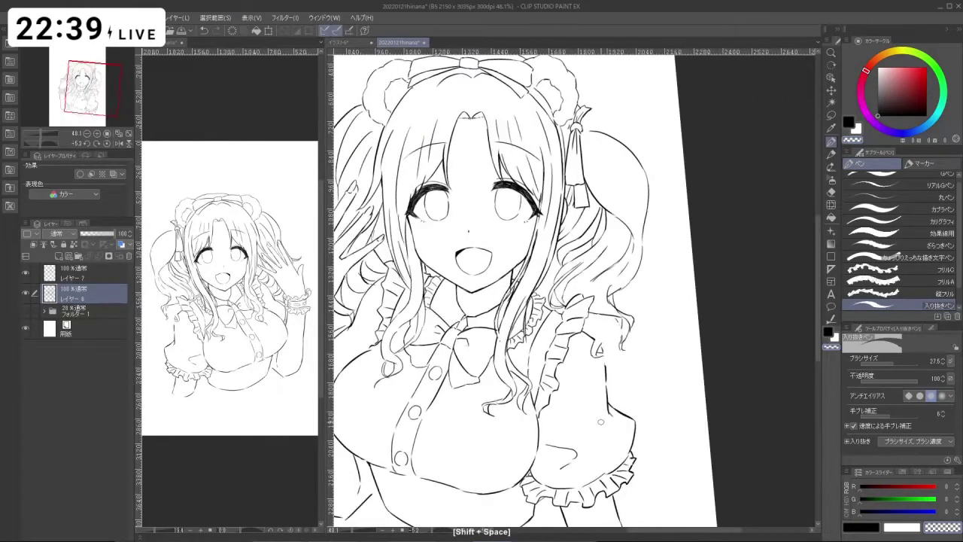
pyautogui.moveTo(637, 208)
pyautogui.mouseDown()
pyautogui.moveTo(626, 211)
pyautogui.moveTo(623, 255)
pyautogui.moveTo(636, 239)
pyautogui.mouseUp()
pyautogui.hotkey('ctrl', 'z')
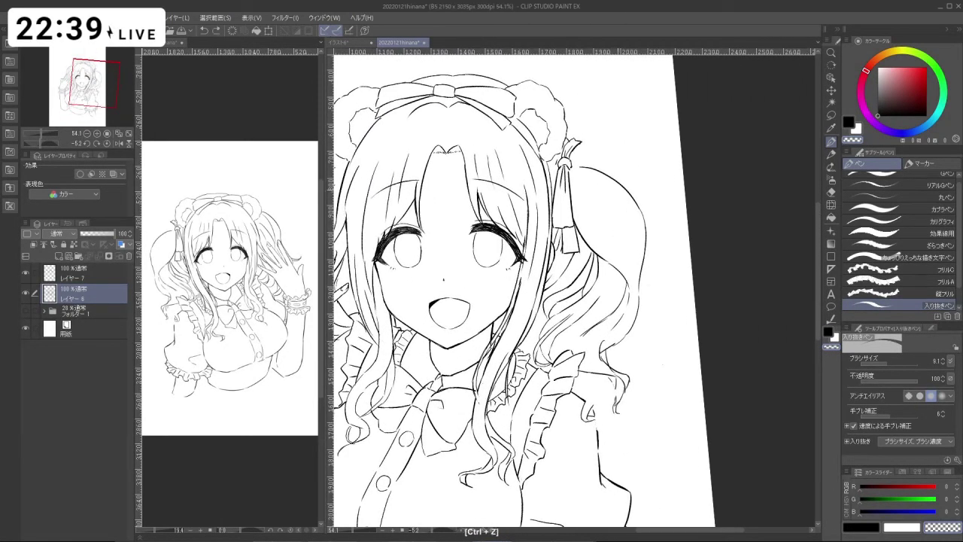
# - Draw a curved strand inside the ponytail's upper part in black at brush size 9.1, undoing unwanted strokes
pyautogui.press('c')
pyautogui.moveTo(623, 191); pyautogui.dragTo(628, 246)
pyautogui.hotkey('ctrl', 'z')
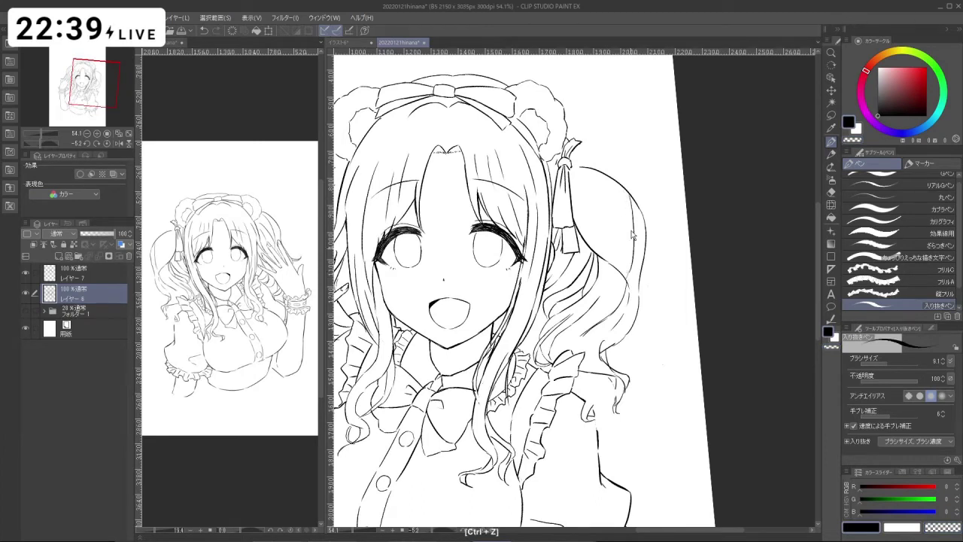
pyautogui.hotkey('ctrl', 'z')
pyautogui.moveTo(619, 190); pyautogui.dragTo(622, 267)
pyautogui.hotkey('ctrl', 'z')
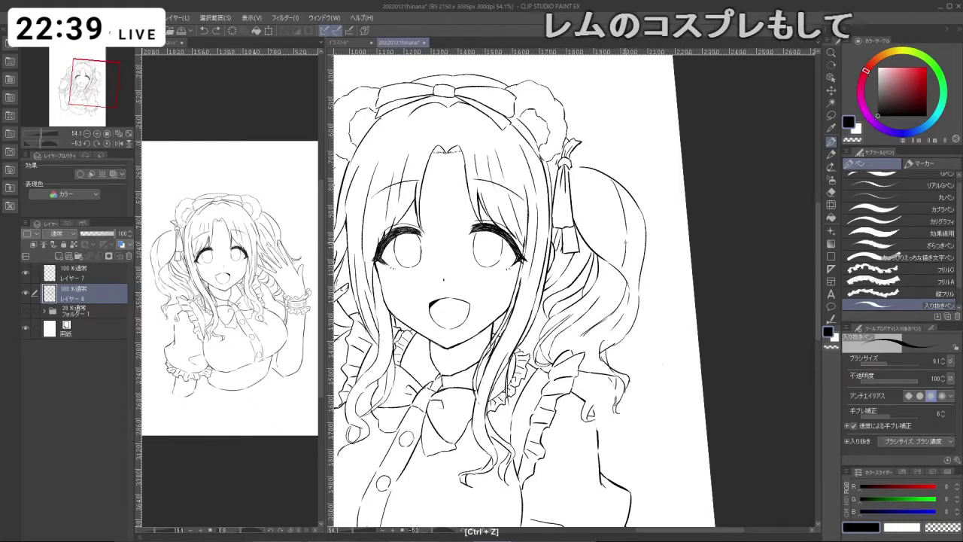
pyautogui.hotkey('shift', 'space')
pyautogui.moveTo(625, 242); pyautogui.dragTo(520, 329)
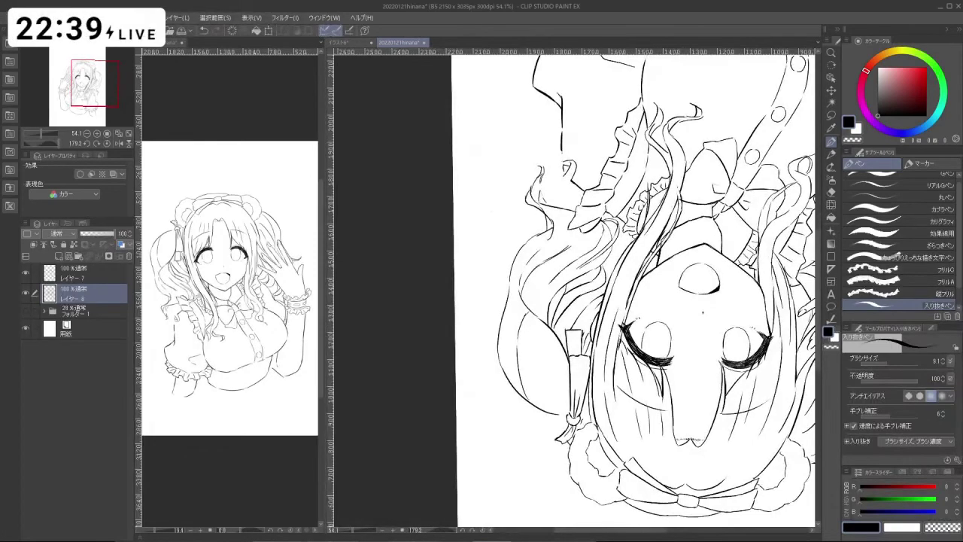
pyautogui.hotkey('shift', 'space')
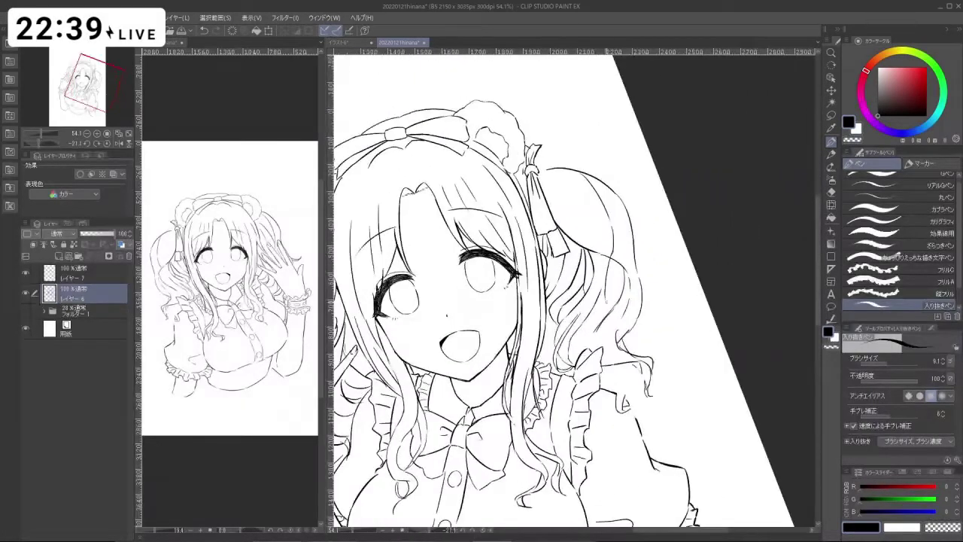
# - Extend the ponytail's inner strand in black into a wavy lock with a curled outer tip, undoing unwanted strokes
pyautogui.hotkey('ctrl', 'z')
pyautogui.moveTo(611, 254)
pyautogui.mouseDown()
pyautogui.moveTo(607, 308)
pyautogui.moveTo(646, 322)
pyautogui.mouseUp()
pyautogui.moveTo(623, 241); pyautogui.dragTo(623, 308)
pyautogui.hotkey('ctrl', 'z')
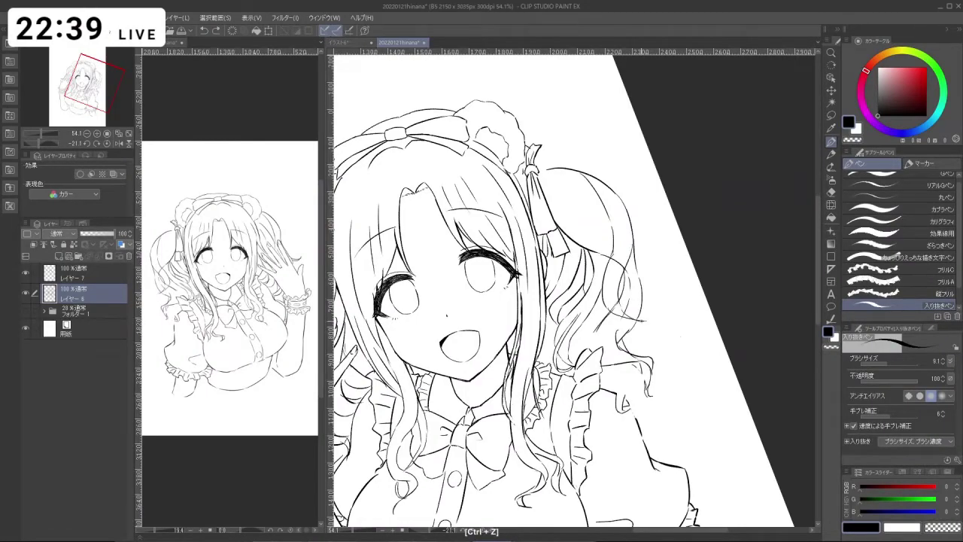
pyautogui.hotkey('shift', 'space')
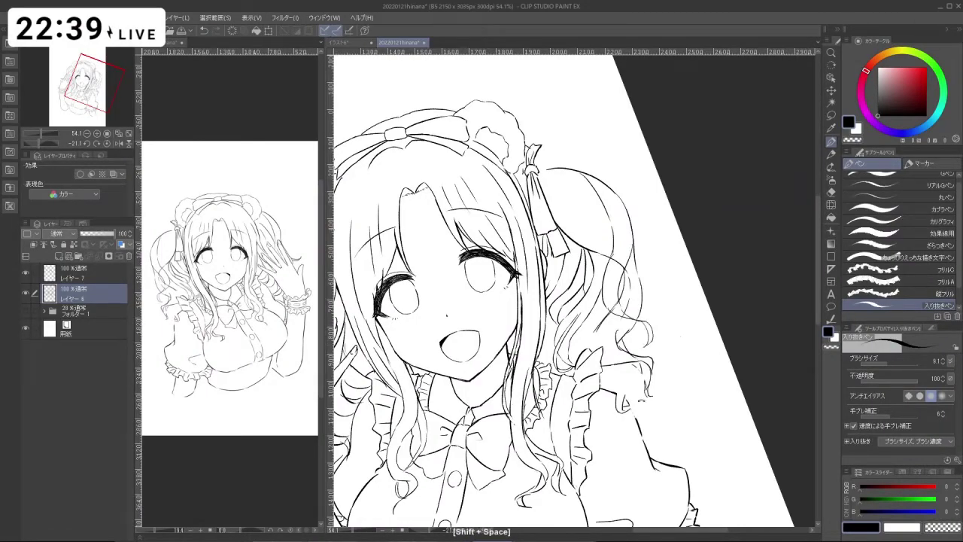
pyautogui.moveTo(538, 258); pyautogui.dragTo(619, 265)
pyautogui.hotkey('ctrl', 'alt')
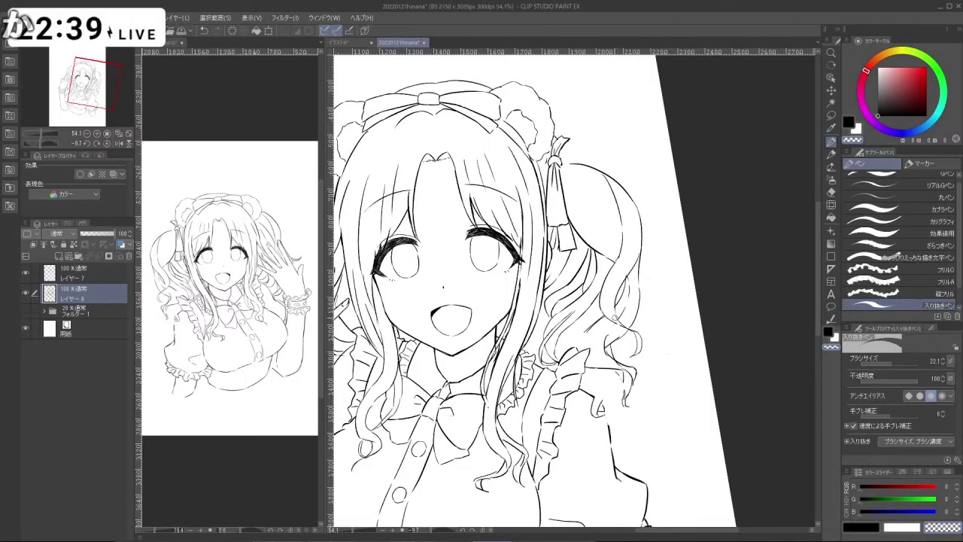
# - Redraw the upper contour of the ponytail beside the hair tie in black, undoing unwanted strokes
pyautogui.hotkey('ctrl', 'z')
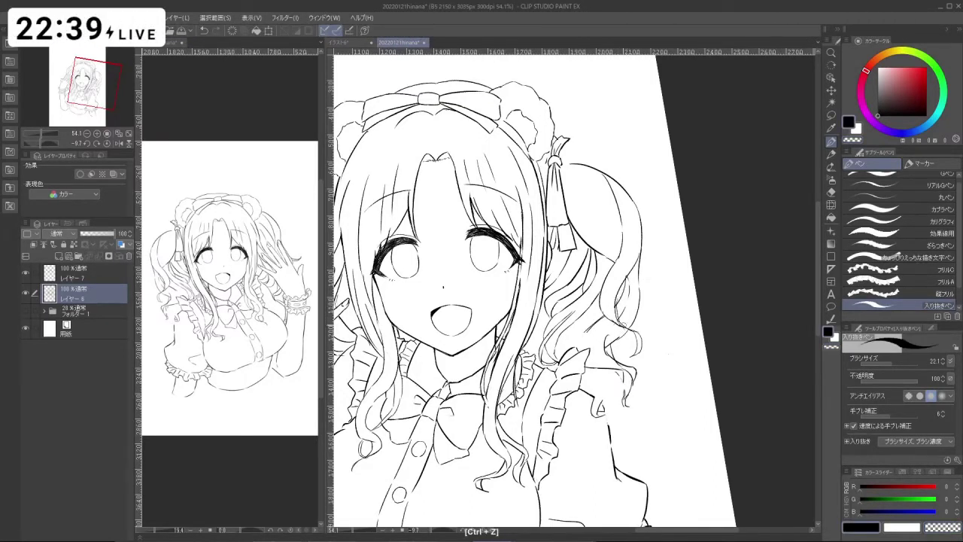
pyautogui.hotkey('shift', 'space')
pyautogui.moveTo(567, 431); pyautogui.dragTo(617, 401)
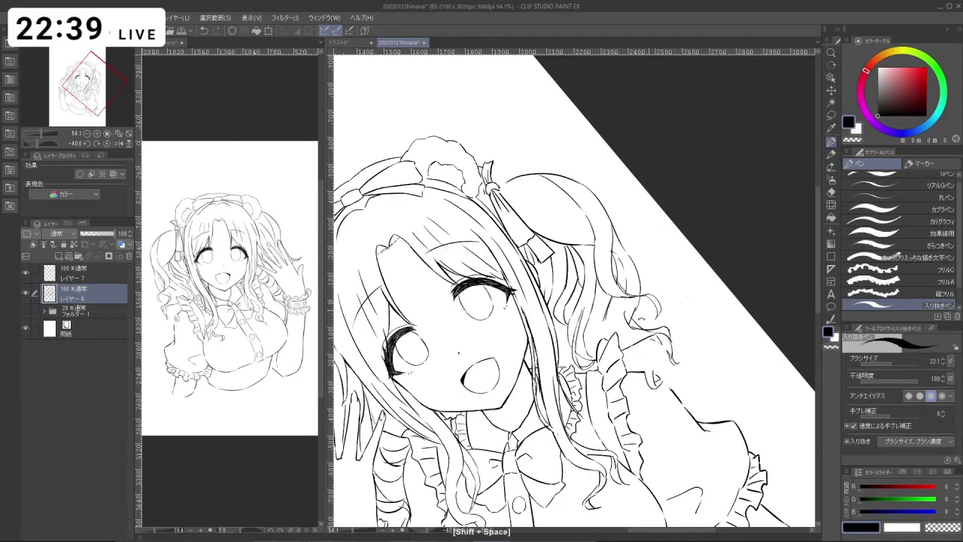
pyautogui.moveTo(636, 274); pyautogui.dragTo(595, 313)
pyautogui.moveTo(644, 368); pyautogui.dragTo(655, 356)
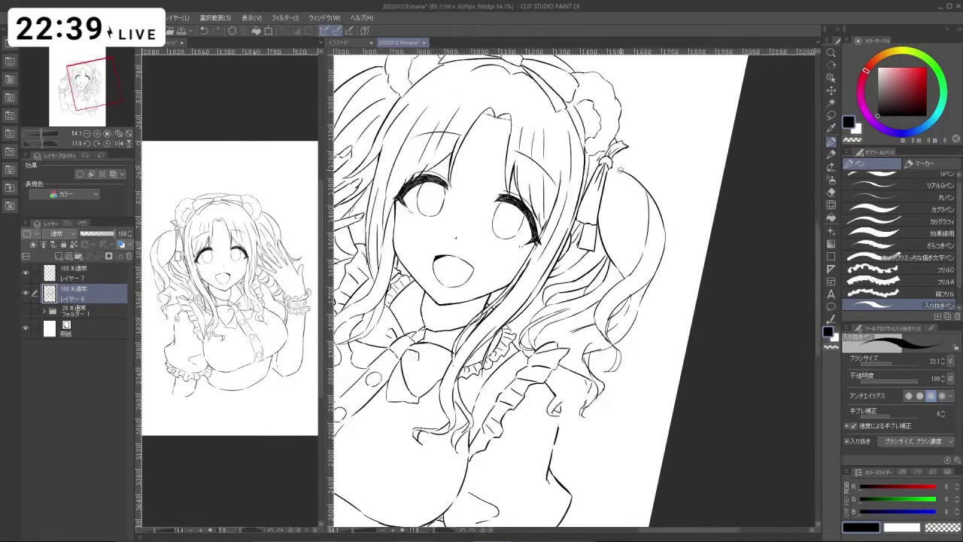
pyautogui.hotkey('ctrl', 'z')
pyautogui.hotkey('ctrl', 'z')
pyautogui.hotkey('ctrl', 'z')
pyautogui.moveTo(616, 160)
pyautogui.mouseDown()
pyautogui.moveTo(653, 190)
pyautogui.moveTo(636, 162)
pyautogui.mouseUp()
pyautogui.hotkey('ctrl', 'z')
pyautogui.hotkey('ctrl', 'z')
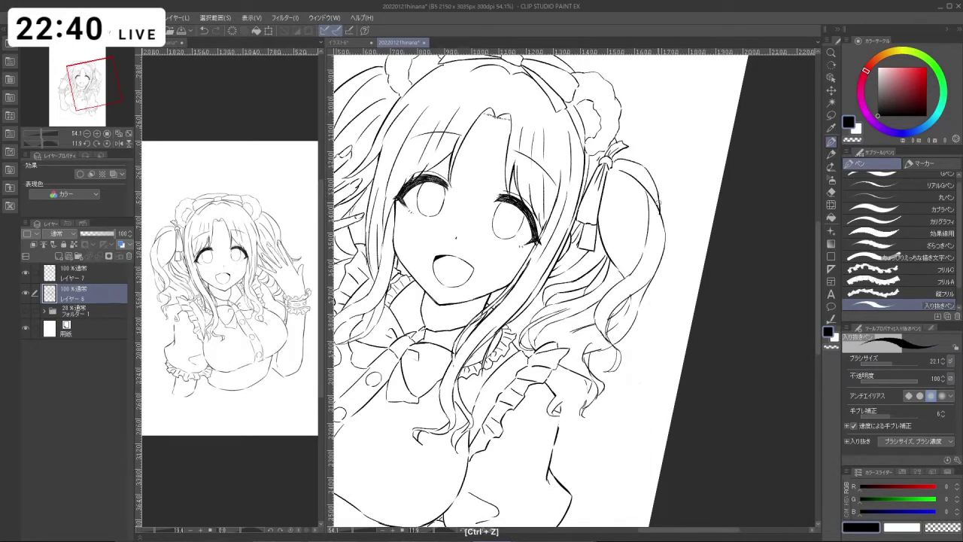
# - Trim the ponytail's top contour near the hair tie with transparent strokes, undoing the unwanted one
pyautogui.hotkey('shift', 'space')
pyautogui.moveTo(658, 202)
pyautogui.mouseDown()
pyautogui.moveTo(453, 293)
pyautogui.moveTo(469, 352)
pyautogui.mouseUp()
pyautogui.press('c')
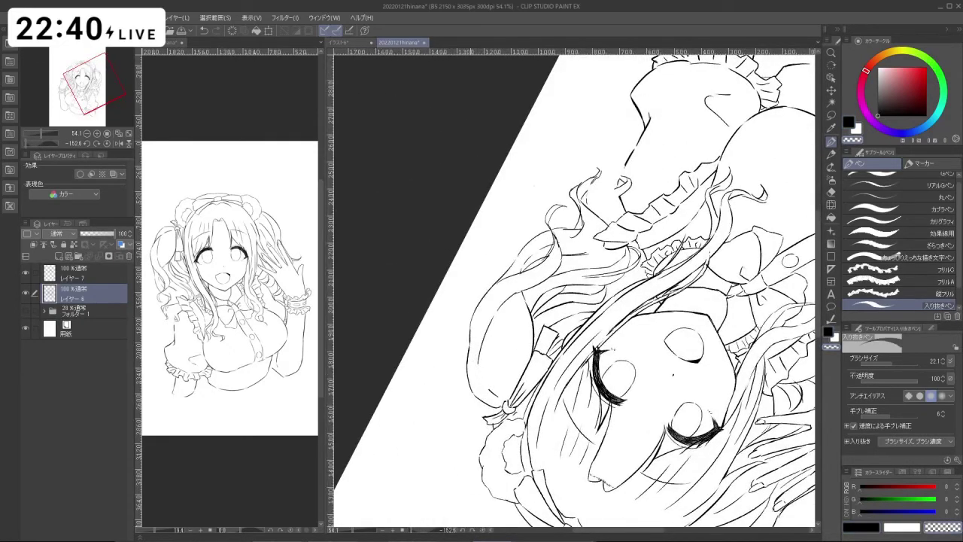
pyautogui.hotkey('ctrl', 'z')
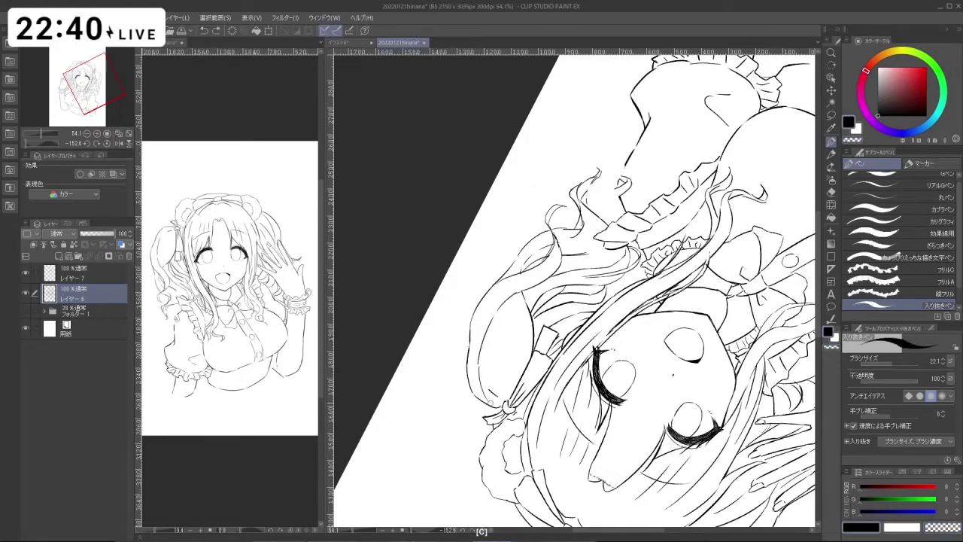
pyautogui.press('c')
pyautogui.hotkey('shift', 'space')
pyautogui.moveTo(498, 396); pyautogui.dragTo(705, 293)
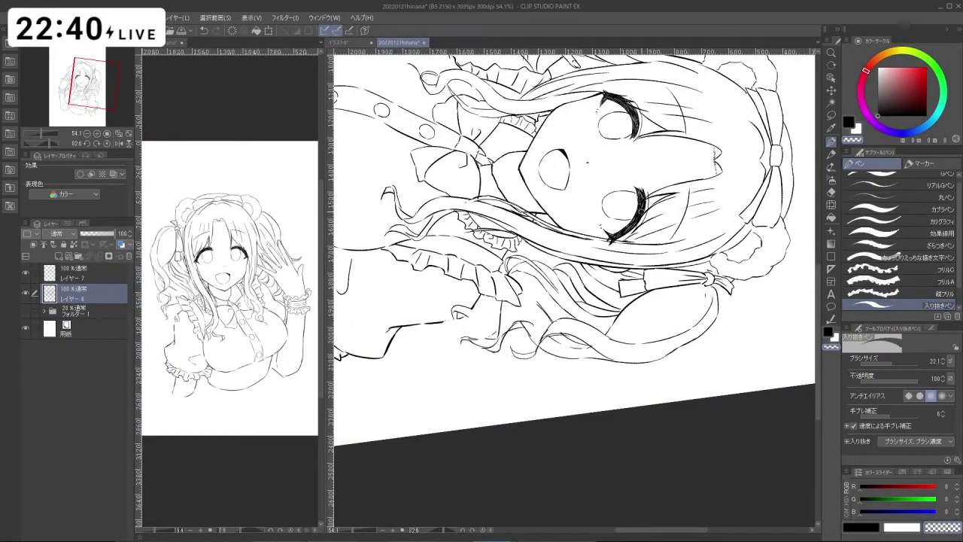
pyautogui.hotkey('shift', 'space')
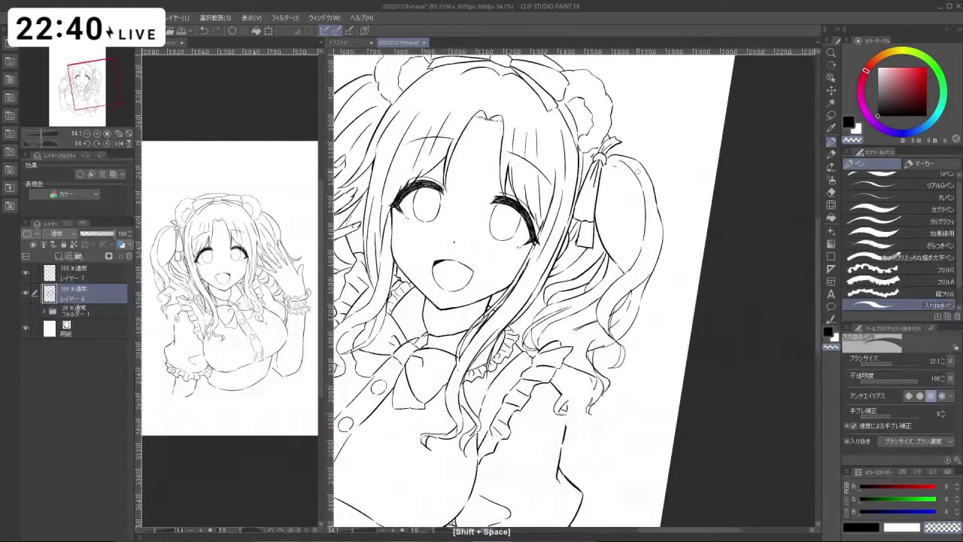
# - Draw thin curved inner strands in black from the hair tie down into the ponytail, undoing unwanted strokes
pyautogui.press('c')
pyautogui.press('c')
pyautogui.hotkey('ctrl', 'z')
pyautogui.moveTo(611, 157); pyautogui.dragTo(624, 215)
pyautogui.hotkey('ctrl', 'z')
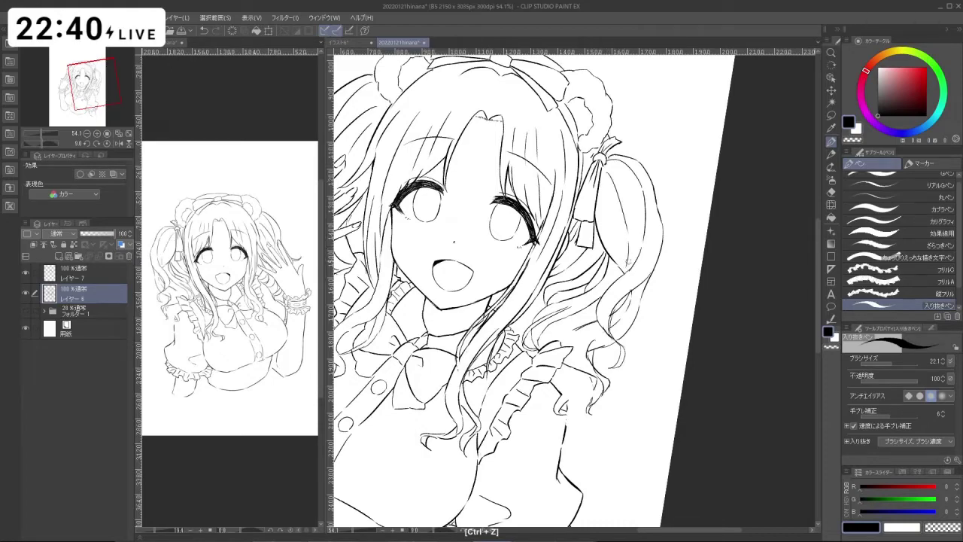
pyautogui.hotkey('shift', 'space')
pyautogui.moveTo(584, 320); pyautogui.dragTo(470, 285)
pyautogui.hotkey('ctrl', 'z')
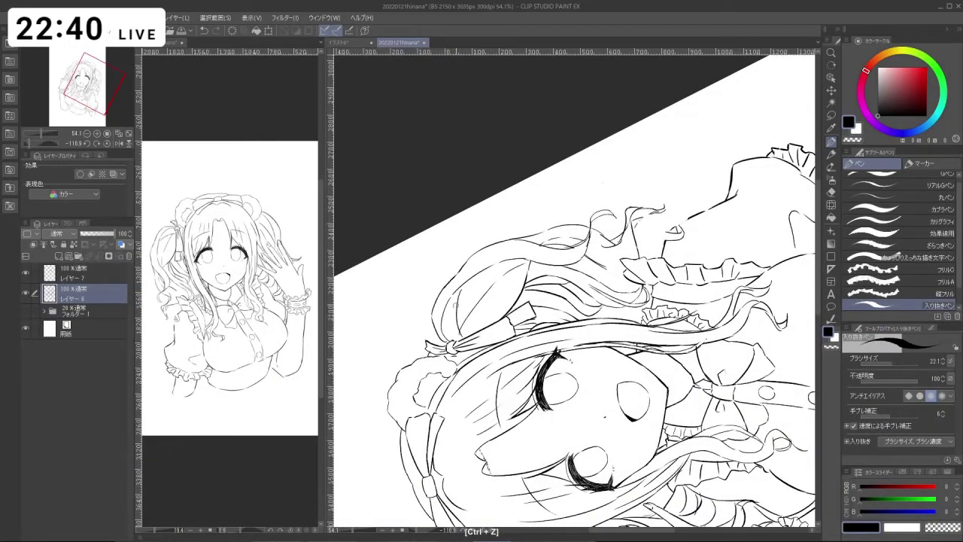
# - Draw a short black strand in the ponytail's inner hair just beneath the hanging ribbon, undoing the unwanted stroke
pyautogui.hotkey('shift', 'space')
pyautogui.moveTo(455, 304); pyautogui.dragTo(525, 181)
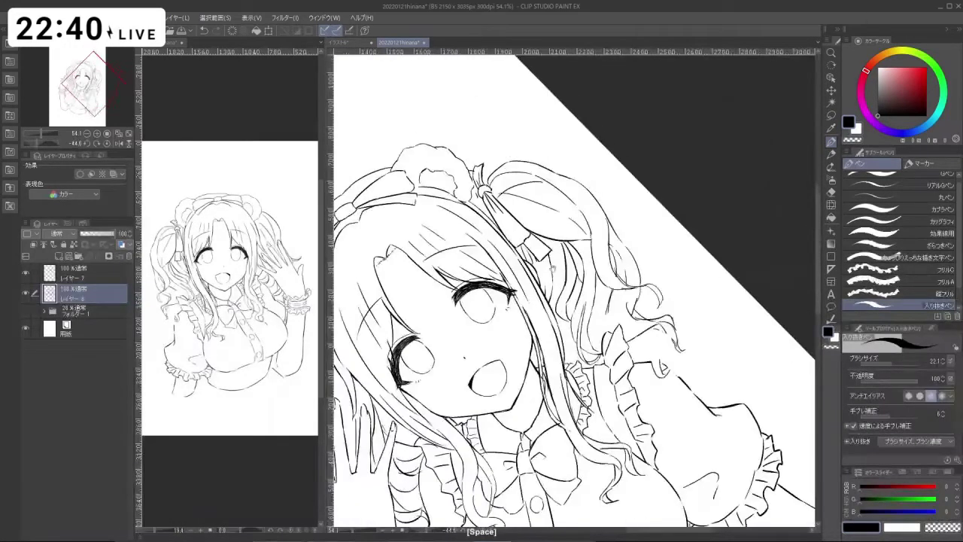
pyautogui.hotkey('ctrl', 'space')
pyautogui.moveTo(490, 352); pyautogui.dragTo(421, 354)
pyautogui.moveTo(583, 307); pyautogui.dragTo(648, 307)
pyautogui.hotkey('shift', 'space')
pyautogui.moveTo(694, 373); pyautogui.dragTo(650, 414)
pyautogui.hotkey('ctrl', 'z')
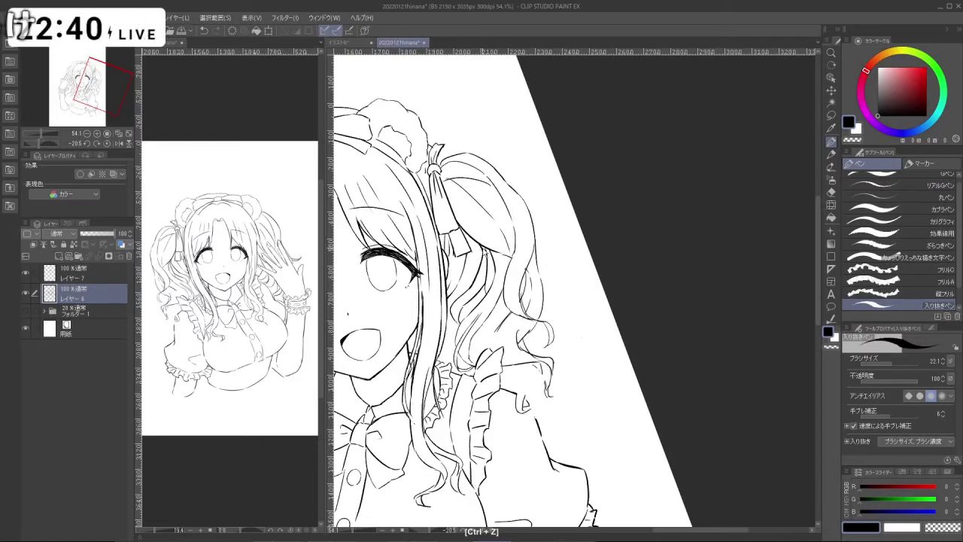
pyautogui.moveTo(476, 239); pyautogui.dragTo(478, 263)
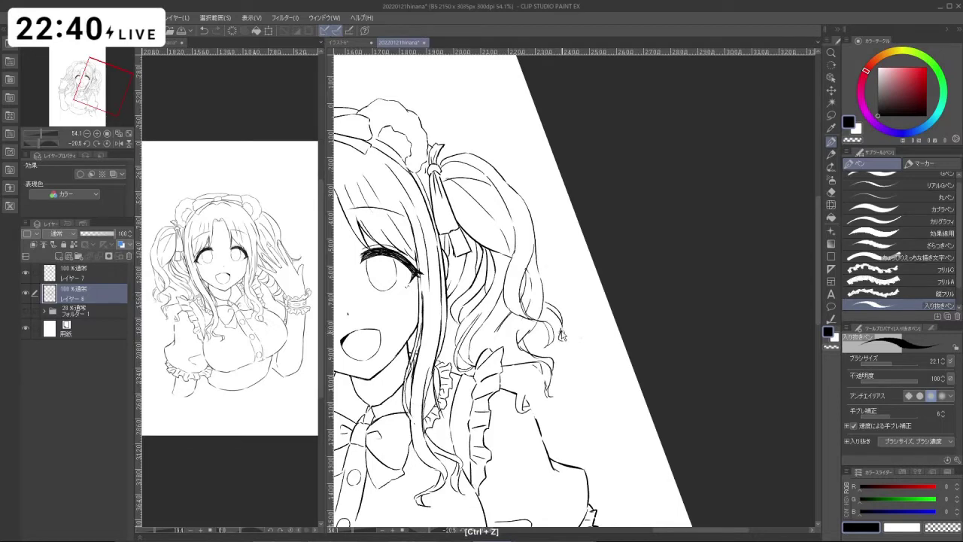
# - Add curled tips in black to the outer lower end of the ponytail, undoing the last stroke
pyautogui.moveTo(562, 331); pyautogui.dragTo(556, 367)
pyautogui.moveTo(593, 404); pyautogui.dragTo(599, 389)
pyautogui.moveTo(583, 338); pyautogui.dragTo(614, 342)
pyautogui.moveTo(539, 354); pyautogui.dragTo(501, 303)
pyautogui.hotkey('ctrl', 'z')
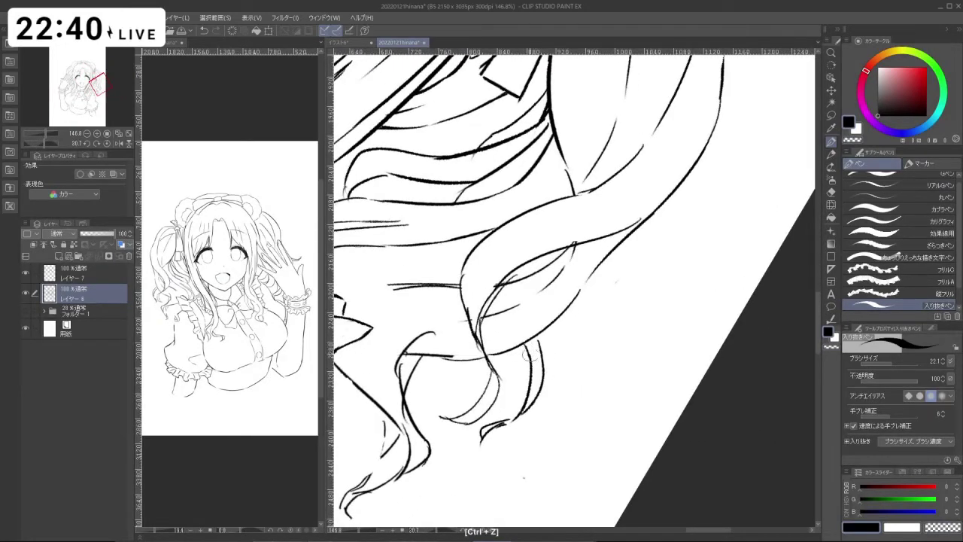
# - Rework the wavy strand behind the hair ribbon into a curved lower end, alternating black and transparent strokes
pyautogui.hotkey('ctrl', 'space')
pyautogui.moveTo(541, 348); pyautogui.dragTo(636, 356)
pyautogui.moveTo(608, 373); pyautogui.dragTo(559, 352)
pyautogui.moveTo(548, 325); pyautogui.dragTo(598, 332)
pyautogui.press('c')
pyautogui.hotkey('ctrl', 'z')
pyautogui.moveTo(532, 295); pyautogui.dragTo(555, 331)
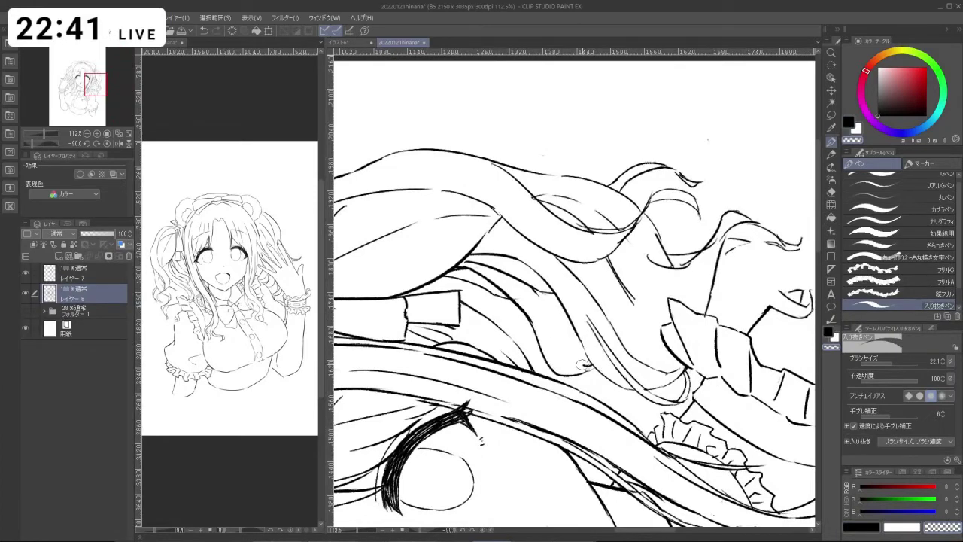
pyautogui.press('c')
pyautogui.hotkey('ctrl', 'z')
pyautogui.moveTo(532, 292)
pyautogui.mouseDown()
pyautogui.moveTo(566, 368)
pyautogui.moveTo(593, 366)
pyautogui.moveTo(588, 359)
pyautogui.mouseUp()
pyautogui.hotkey('ctrl', 'z')
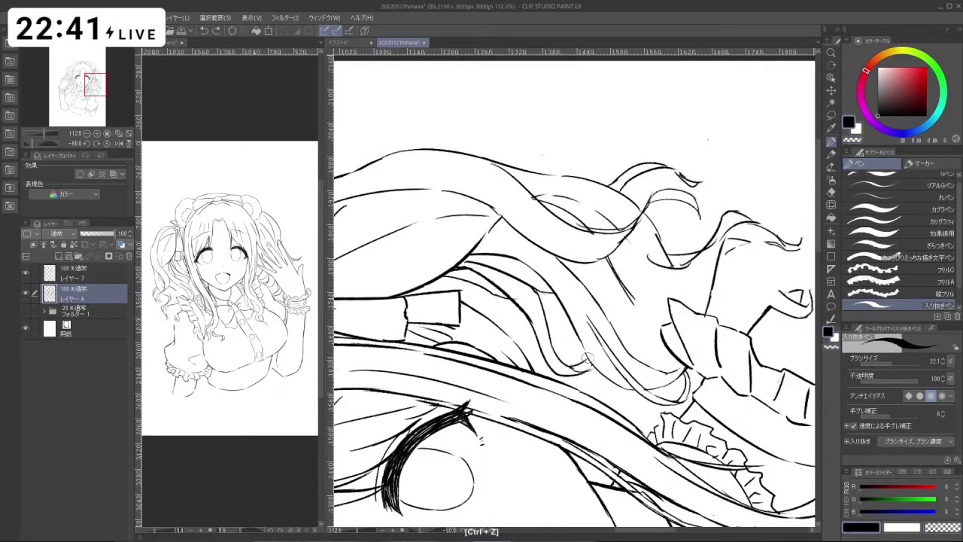
# - Undo the last ponytail strokes and touch up the lower curls above the shoulder in black
pyautogui.hotkey('ctrl', 'space')
pyautogui.moveTo(667, 343); pyautogui.dragTo(572, 301)
pyautogui.hotkey('shift', 'space')
pyautogui.moveTo(560, 218); pyautogui.dragTo(704, 376)
pyautogui.hotkey('ctrl', 'z')
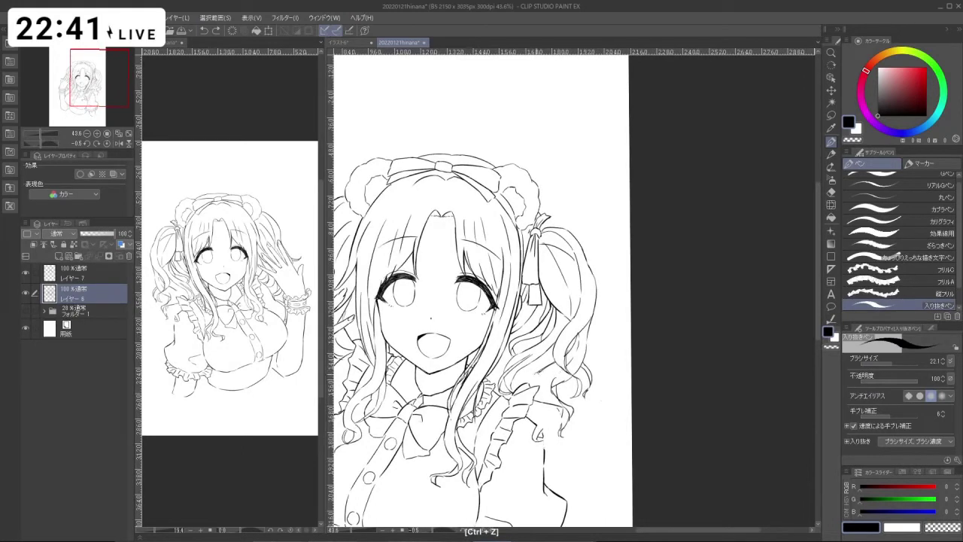
pyautogui.hotkey('ctrl', 'z')
pyautogui.moveTo(536, 387); pyautogui.dragTo(553, 398)
pyautogui.moveTo(553, 398)
pyautogui.mouseDown()
pyautogui.moveTo(542, 406)
pyautogui.moveTo(556, 421)
pyautogui.moveTo(602, 432)
pyautogui.moveTo(436, 395)
pyautogui.moveTo(462, 413)
pyautogui.moveTo(444, 435)
pyautogui.moveTo(630, 439)
pyautogui.moveTo(598, 401)
pyautogui.mouseUp()
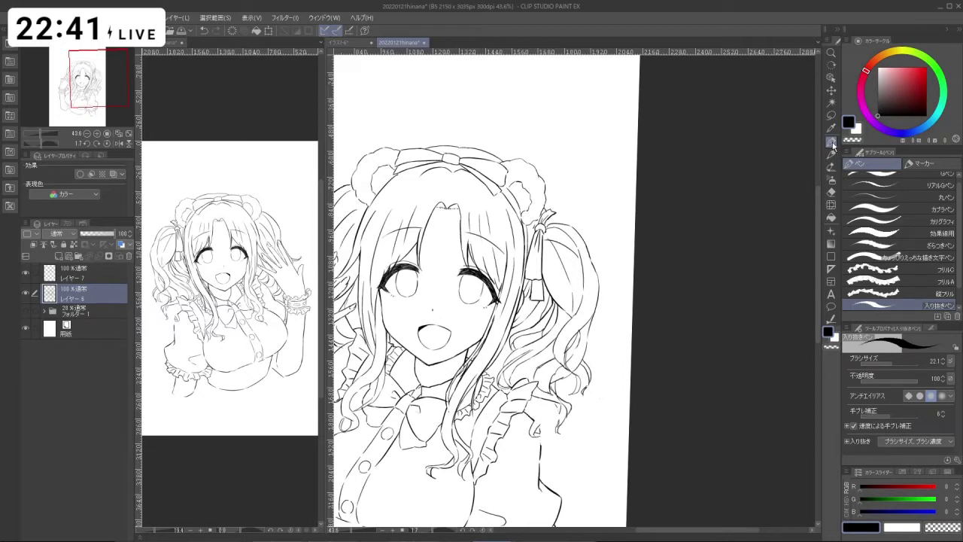
# - Erase the ponytail's lower curls over the shoulder using a larger brush with transparent colour
pyautogui.press('c')
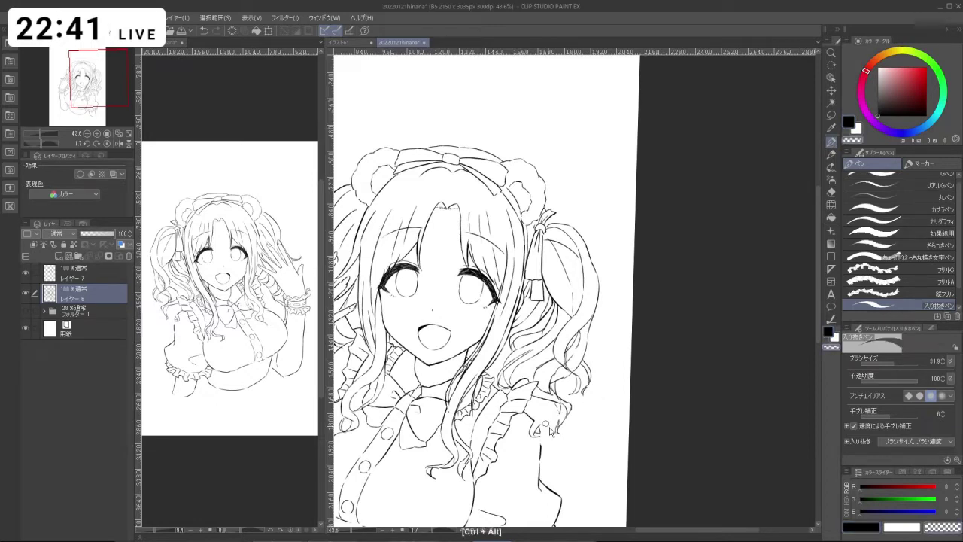
pyautogui.moveTo(535, 426); pyautogui.dragTo(541, 426)
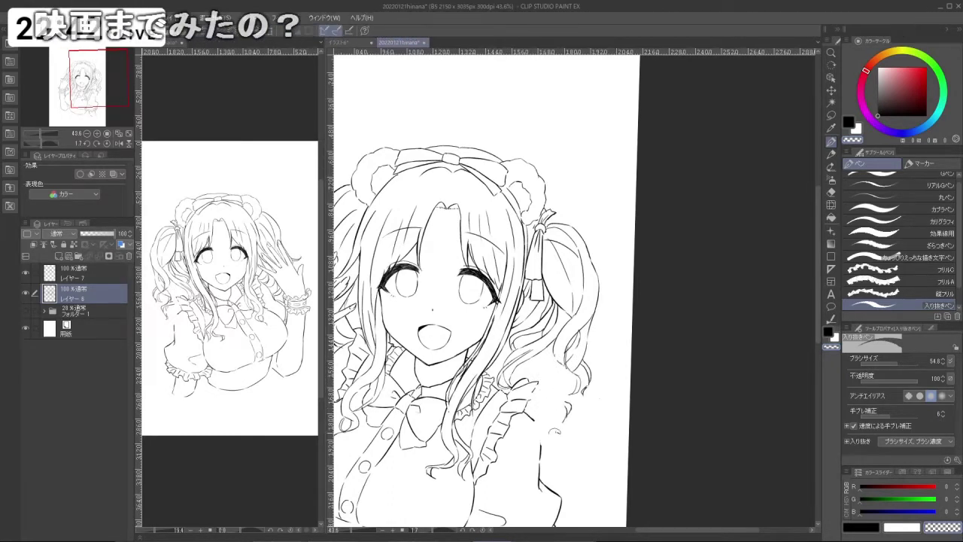
pyautogui.hotkey('shift', 'space')
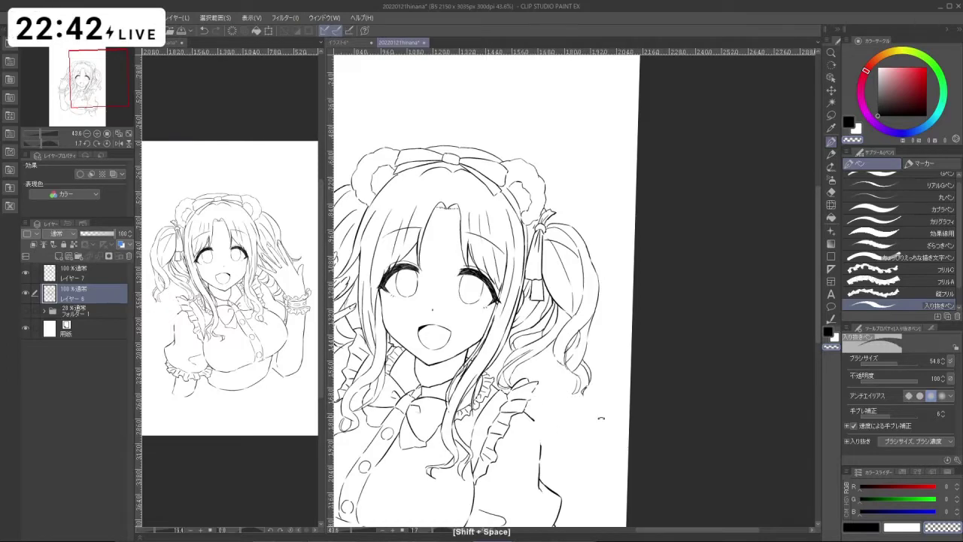
pyautogui.moveTo(541, 397); pyautogui.dragTo(593, 219)
pyautogui.moveTo(599, 182); pyautogui.dragTo(619, 188)
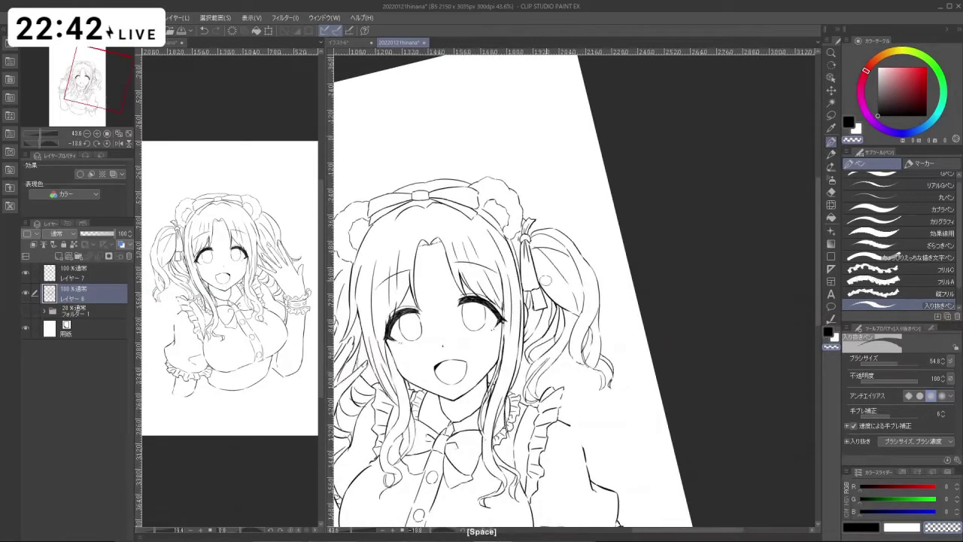
# - Erase the strand lines below the hair ribbon and the inner lower lock using a smaller transparent brush
pyautogui.hotkey('ctrl', 'space')
pyautogui.hotkey('ctrl', 'alt')
pyautogui.moveTo(553, 275)
pyautogui.mouseDown()
pyautogui.moveTo(591, 280)
pyautogui.moveTo(546, 289)
pyautogui.mouseUp()
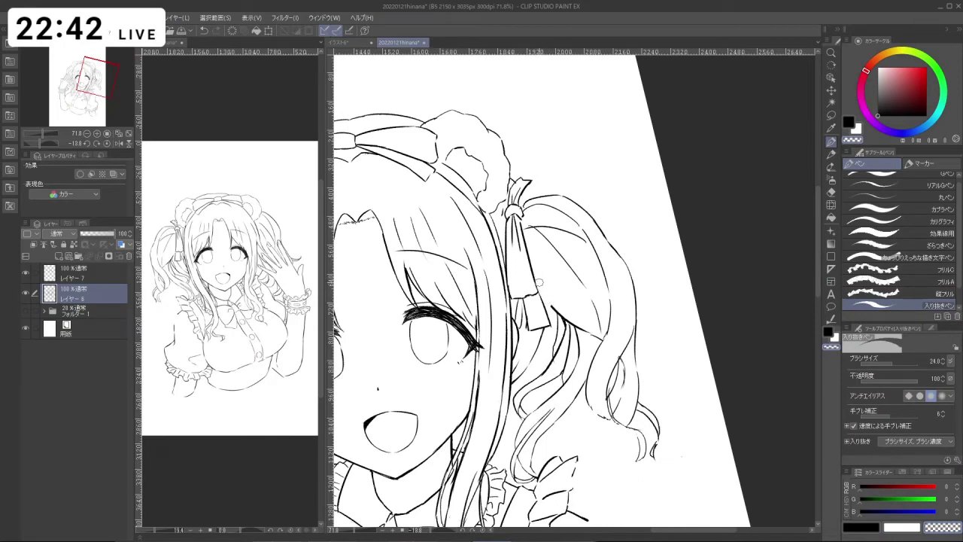
pyautogui.hotkey('ctrl', 'z')
pyautogui.moveTo(554, 307); pyautogui.dragTo(568, 331)
pyautogui.hotkey('ctrl', 'alt')
pyautogui.moveTo(554, 340); pyautogui.dragTo(555, 356)
pyautogui.press('space')
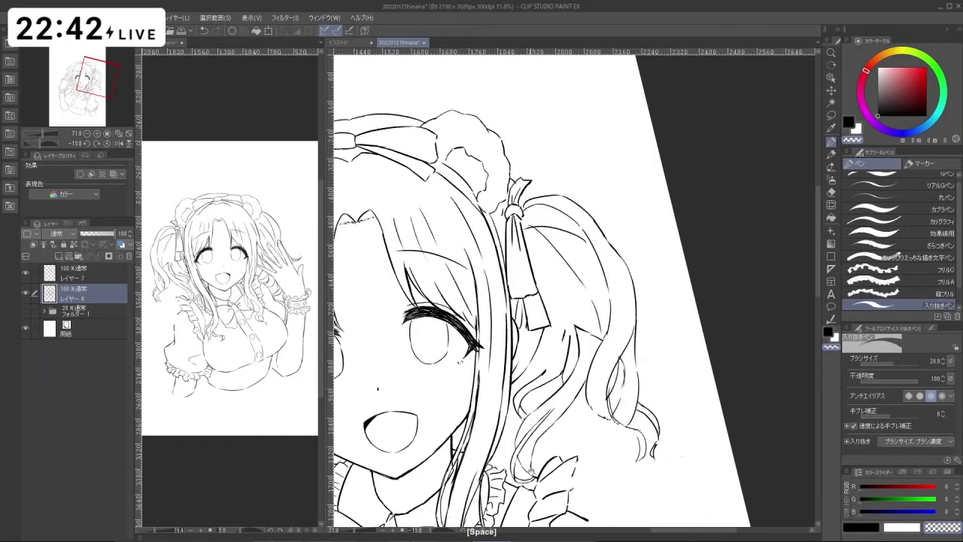
pyautogui.moveTo(530, 469); pyautogui.dragTo(555, 363)
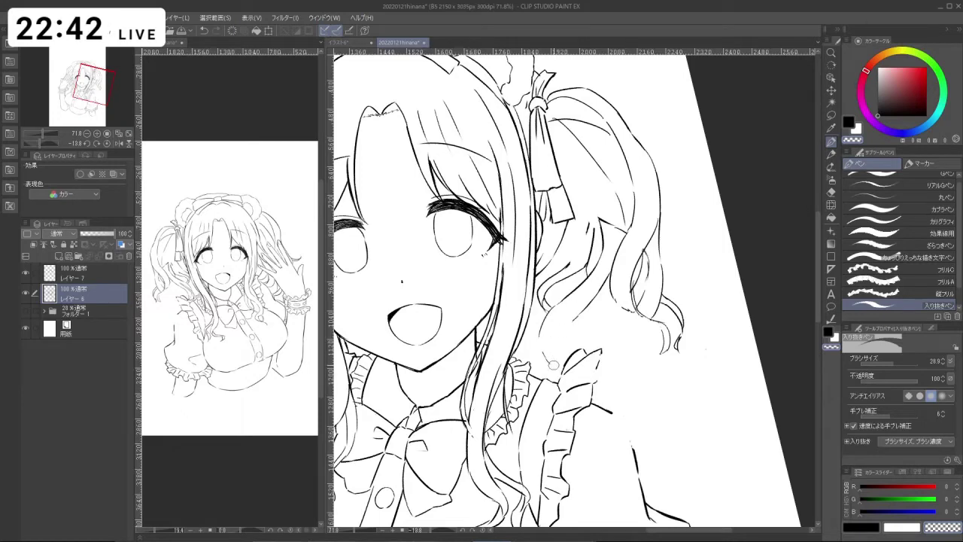
# - Erase the ponytail's remaining inner strands, outer contour and curled tips using an enlarged transparent brush
pyautogui.press('space')
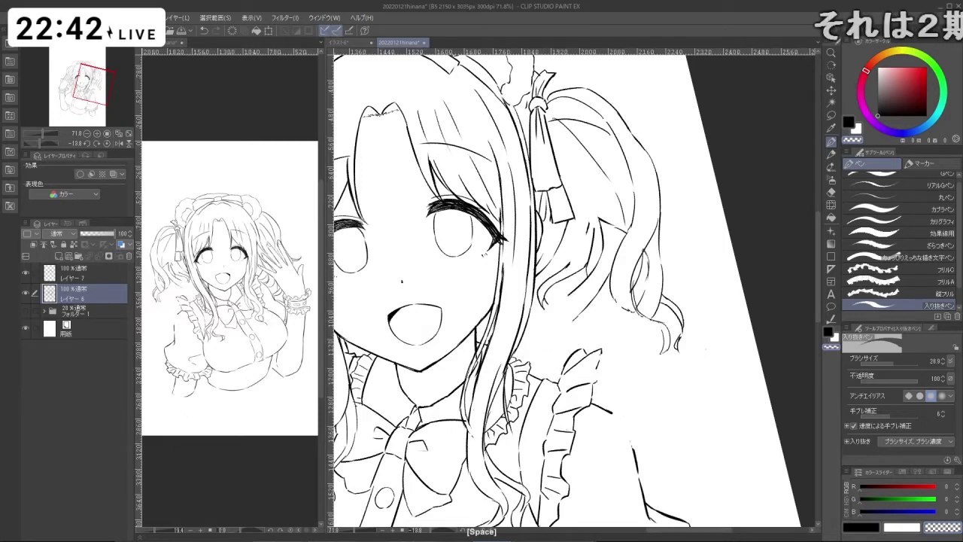
pyautogui.moveTo(634, 302); pyautogui.dragTo(576, 302)
pyautogui.moveTo(602, 256)
pyautogui.mouseDown()
pyautogui.moveTo(581, 275)
pyautogui.moveTo(591, 254)
pyautogui.moveTo(599, 293)
pyautogui.mouseUp()
pyautogui.moveTo(586, 251); pyautogui.dragTo(602, 248)
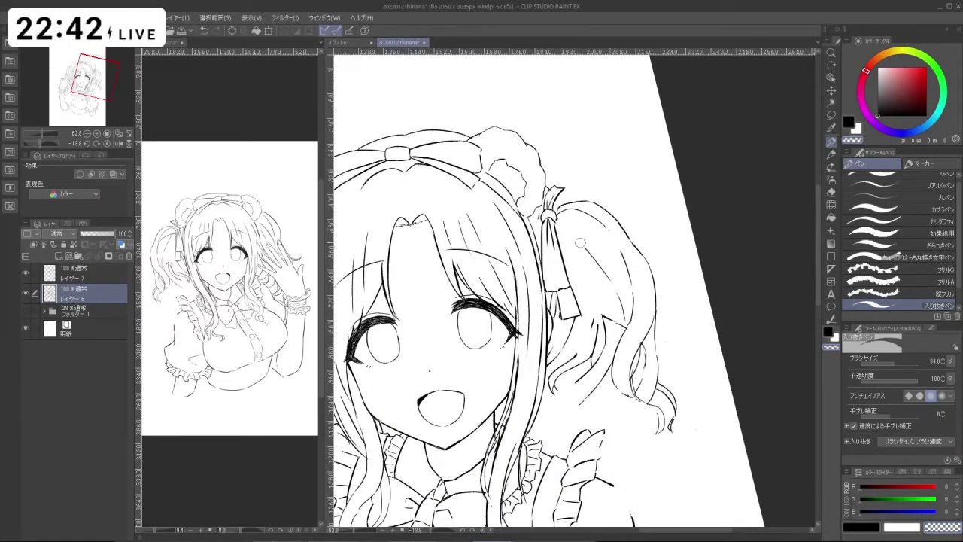
pyautogui.moveTo(557, 376); pyautogui.dragTo(571, 361)
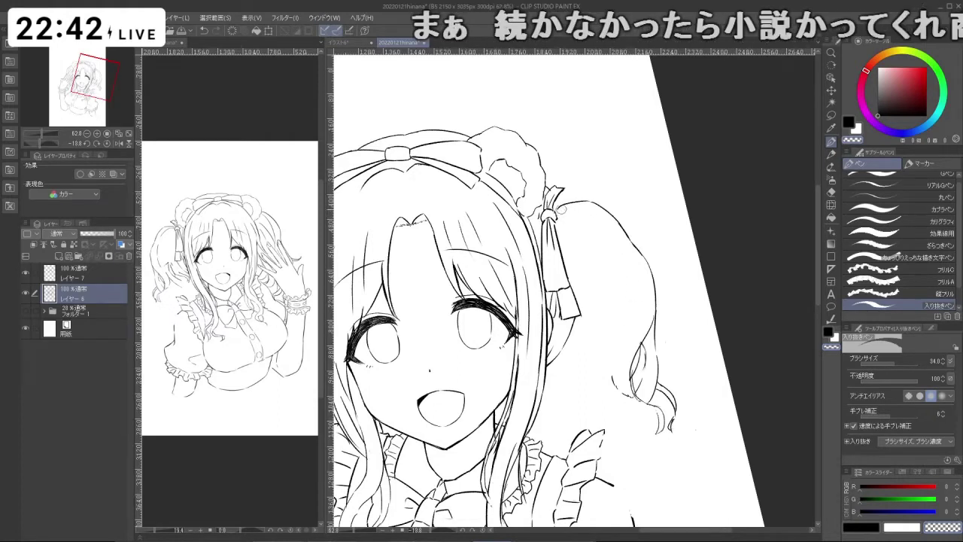
pyautogui.moveTo(561, 211)
pyautogui.mouseDown()
pyautogui.moveTo(599, 214)
pyautogui.moveTo(587, 202)
pyautogui.moveTo(620, 231)
pyautogui.mouseUp()
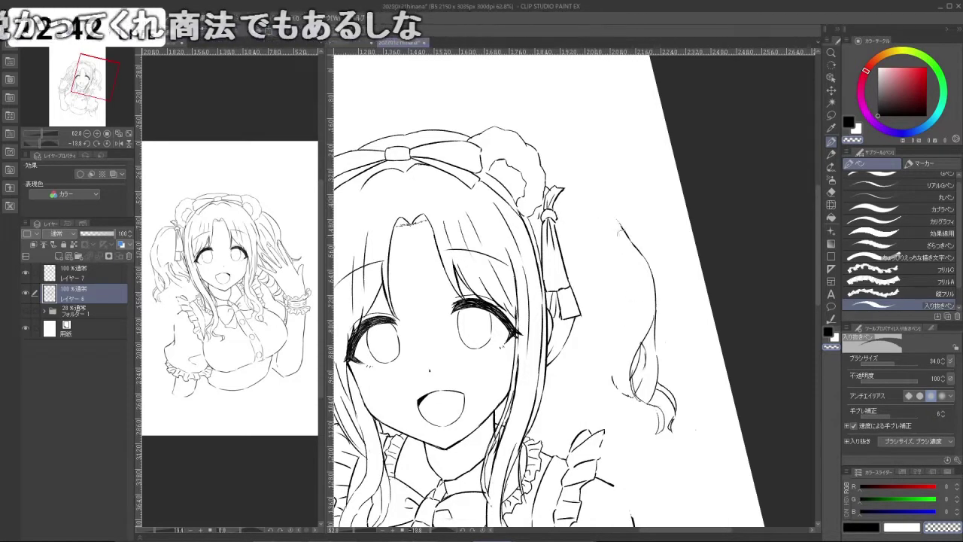
pyautogui.hotkey('ctrl', 'z')
pyautogui.hotkey('ctrl', 'z')
pyautogui.hotkey('ctrl', 'z')
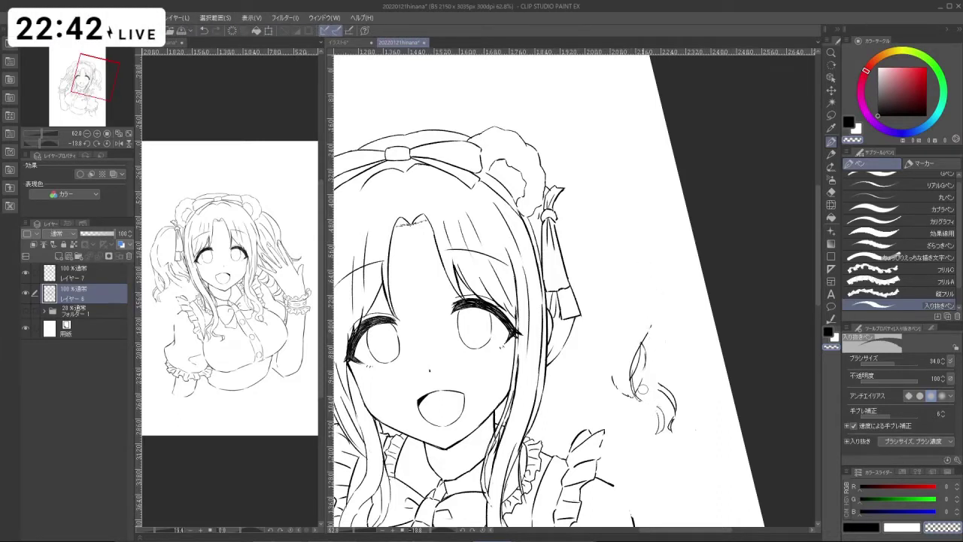
pyautogui.hotkey('ctrl', 'z')
pyautogui.hotkey('ctrl', 'z')
pyautogui.hotkey('ctrl', 'z')
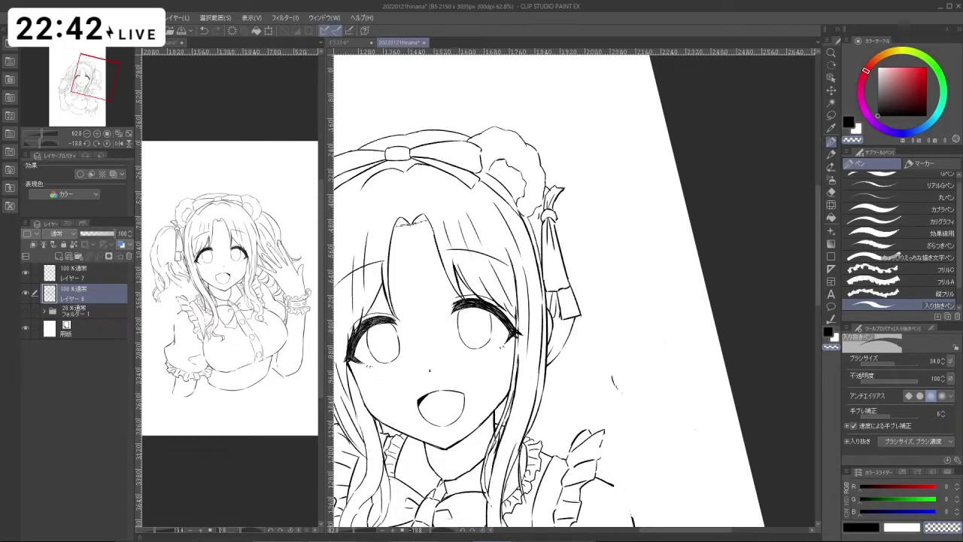
# - Erase the inner strands of the ponytail behind the raised hand with the transparent brush
pyautogui.moveTo(616, 256); pyautogui.dragTo(519, 256)
pyautogui.moveTo(527, 259); pyautogui.dragTo(493, 368)
pyautogui.moveTo(566, 421); pyautogui.dragTo(450, 441)
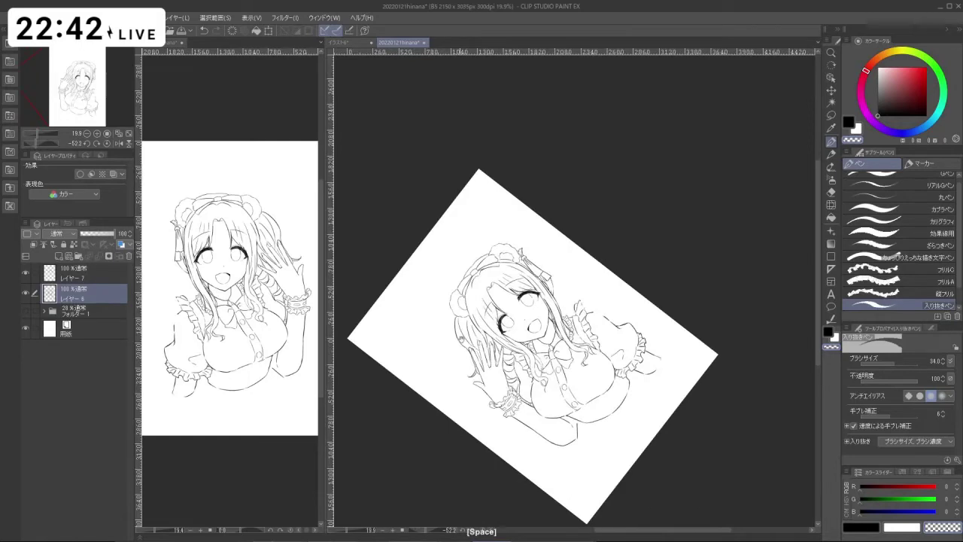
pyautogui.scroll(4, 465, 338)
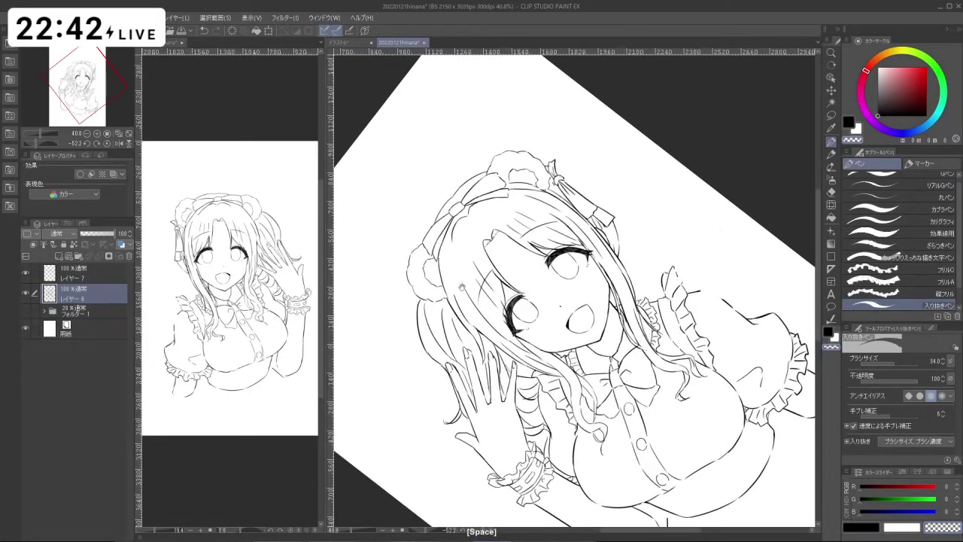
pyautogui.moveTo(436, 319); pyautogui.dragTo(468, 319)
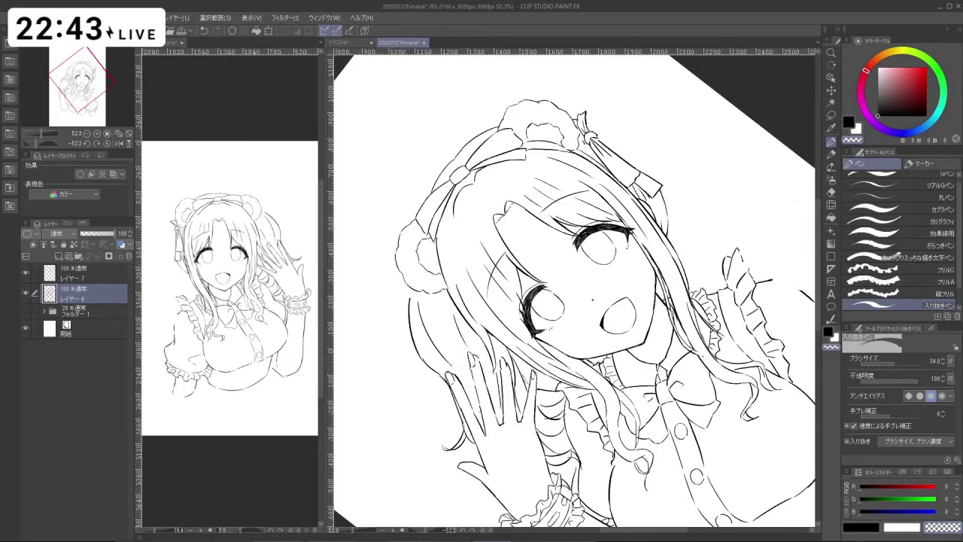
# - Erase the outer contour and remaining strands of the raised-hand ponytail using a size 21 transparent brush
pyautogui.moveTo(500, 325); pyautogui.dragTo(596, 319)
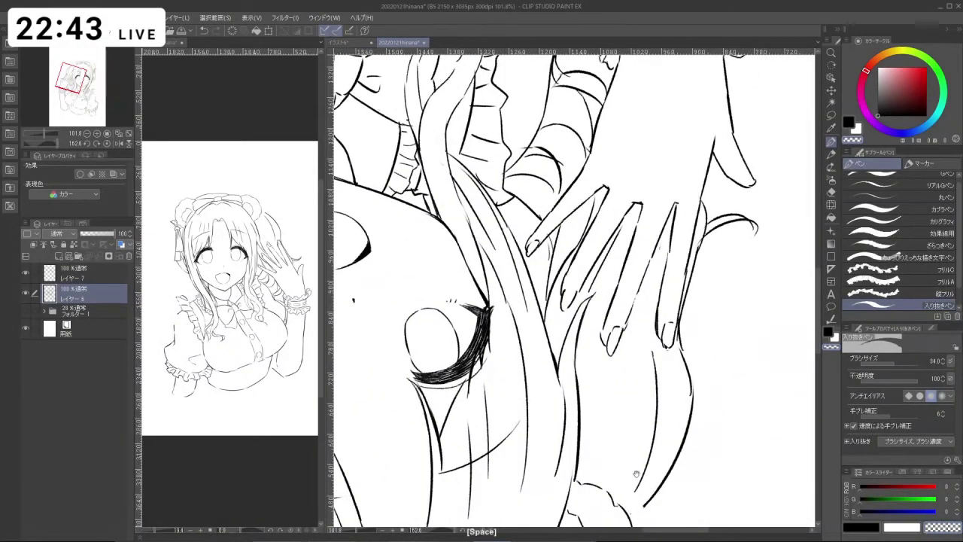
pyautogui.moveTo(637, 473); pyautogui.dragTo(585, 372)
pyautogui.moveTo(585, 371)
pyautogui.mouseDown()
pyautogui.moveTo(608, 275)
pyautogui.moveTo(605, 213)
pyautogui.moveTo(637, 207)
pyautogui.mouseUp()
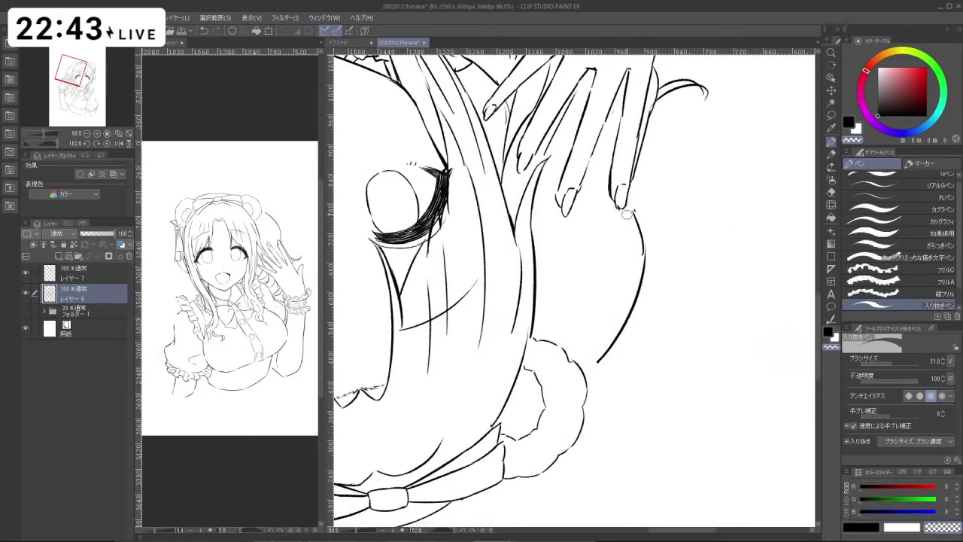
pyautogui.moveTo(634, 210)
pyautogui.mouseDown()
pyautogui.moveTo(642, 275)
pyautogui.moveTo(622, 331)
pyautogui.moveTo(608, 351)
pyautogui.moveTo(610, 338)
pyautogui.moveTo(561, 361)
pyautogui.mouseUp()
pyautogui.moveTo(540, 454); pyautogui.dragTo(483, 170)
pyautogui.moveTo(609, 320); pyautogui.dragTo(497, 266)
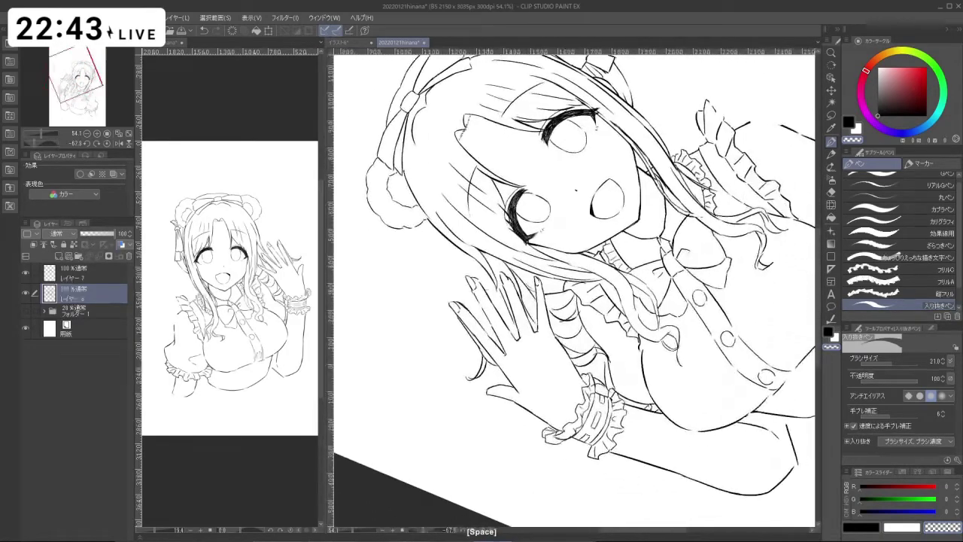
# - Erase the ponytail's curled tips beside the raised hand with the transparent brush enlarged to size 41.7
pyautogui.moveTo(639, 349); pyautogui.dragTo(590, 376)
pyautogui.moveTo(447, 273); pyautogui.dragTo(471, 337)
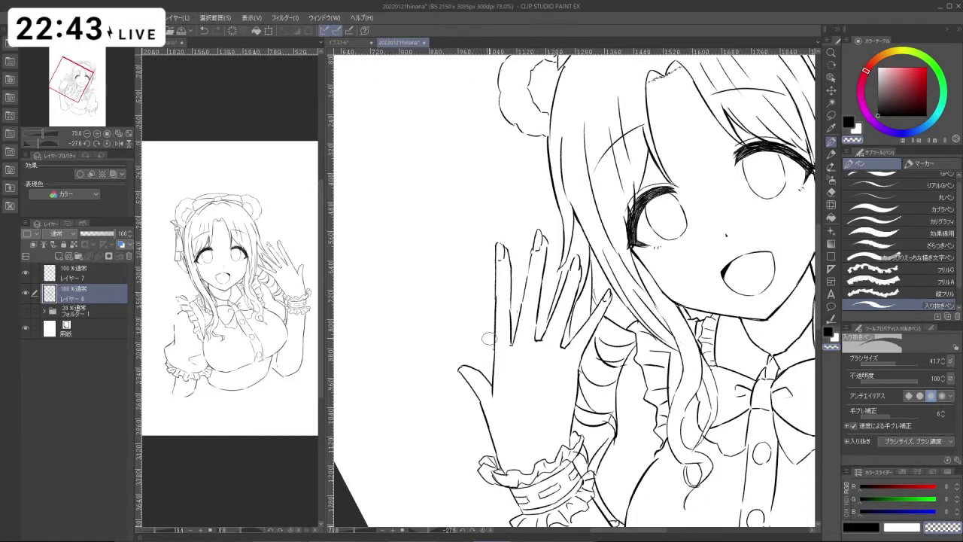
pyautogui.hotkey('shift', 'space')
pyautogui.moveTo(463, 423); pyautogui.dragTo(647, 159)
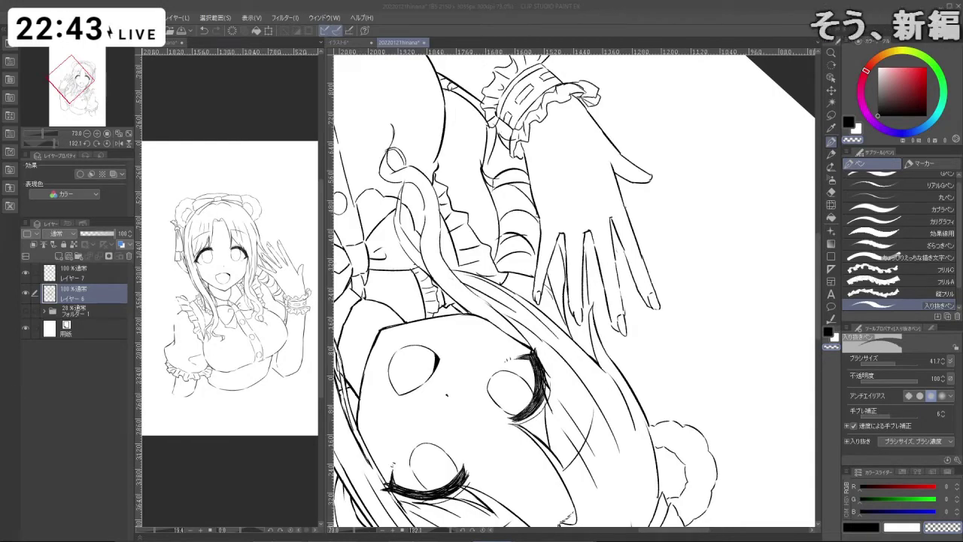
pyautogui.hotkey('shift', 'space')
pyautogui.moveTo(651, 357); pyautogui.dragTo(484, 247)
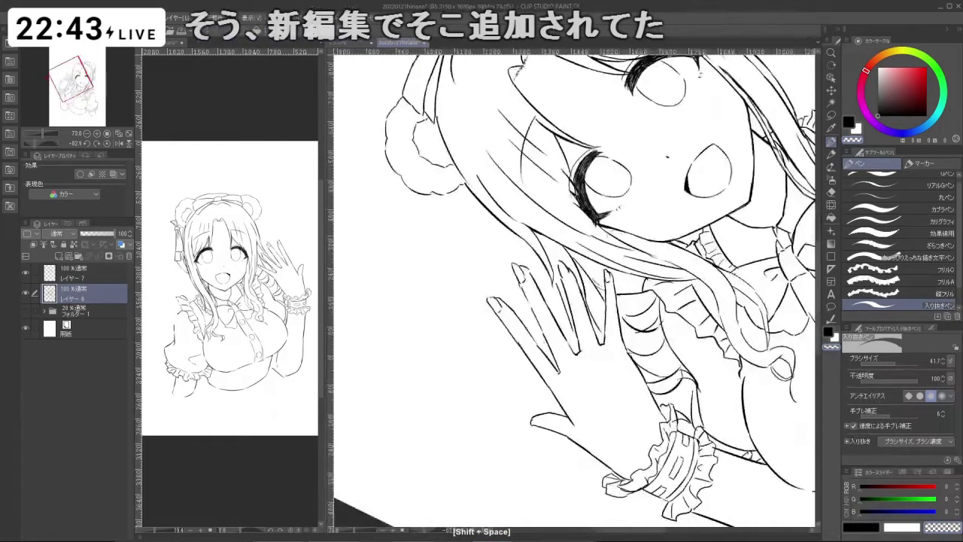
# - Reduce the transparent brush to size 21.6 and erase the stray hair line beside the little finger
pyautogui.hotkey('ctrl', 'space')
pyautogui.moveTo(559, 346); pyautogui.dragTo(481, 347)
pyautogui.press('space')
pyautogui.moveTo(602, 301); pyautogui.dragTo(566, 318)
pyautogui.hotkey('shift', 'space')
pyautogui.moveTo(662, 339); pyautogui.dragTo(646, 361)
pyautogui.press('space')
pyautogui.moveTo(601, 338); pyautogui.dragTo(591, 306)
pyautogui.hotkey('ctrl', 'space')
pyautogui.moveTo(477, 333); pyautogui.dragTo(556, 333)
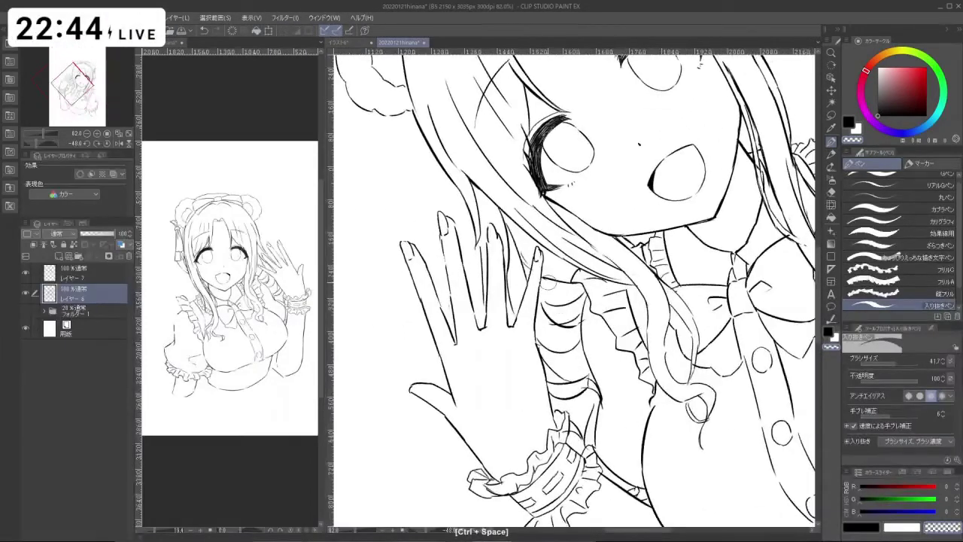
pyautogui.hotkey('ctrl', 'alt')
pyautogui.moveTo(549, 284); pyautogui.dragTo(546, 283)
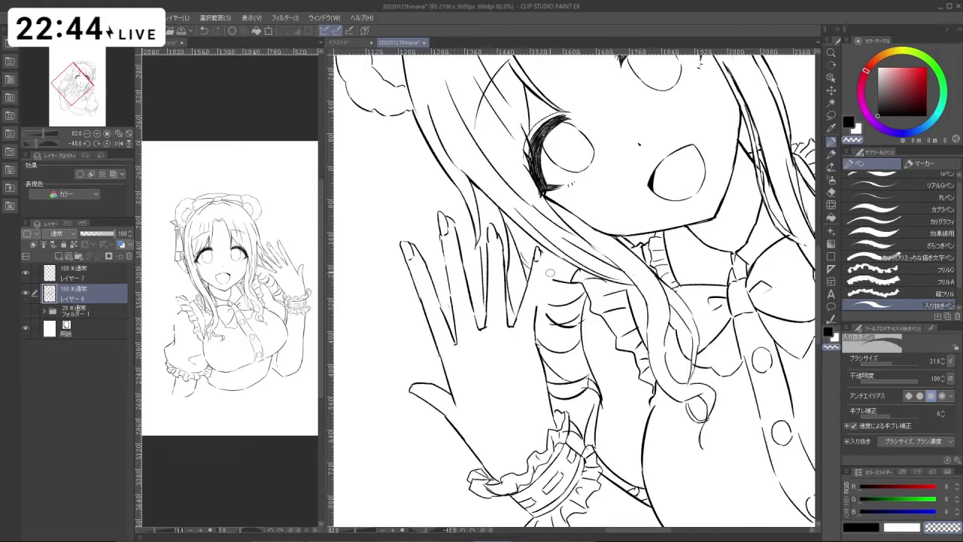
# - Redraw the little finger's outer edge in black, undoing unsatisfactory strokes
pyautogui.press('c')
pyautogui.hotkey('ctrl', 'z')
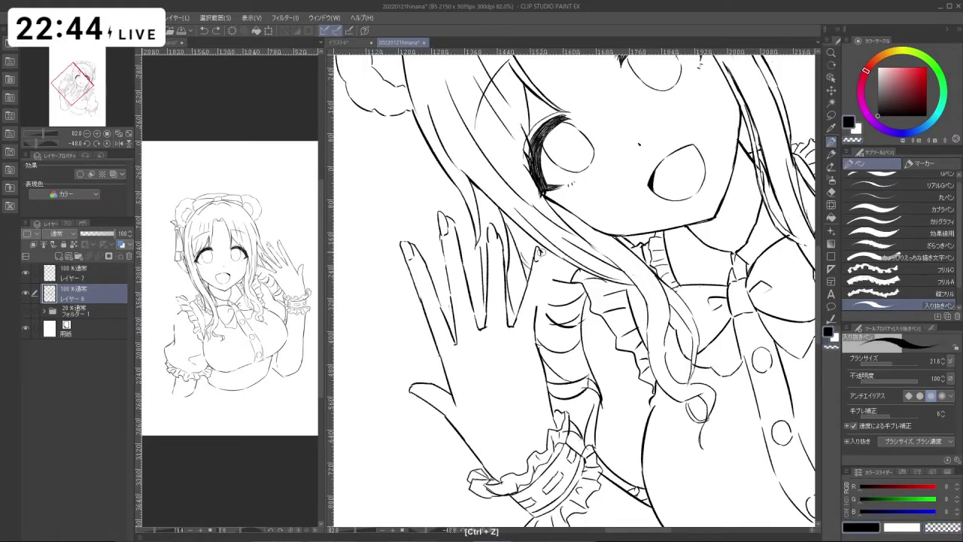
pyautogui.moveTo(539, 250); pyautogui.dragTo(540, 285)
pyautogui.hotkey('ctrl', 'z')
pyautogui.hotkey('ctrl', 'z')
pyautogui.moveTo(541, 251)
pyautogui.mouseDown()
pyautogui.moveTo(536, 308)
pyautogui.moveTo(559, 332)
pyautogui.moveTo(588, 331)
pyautogui.moveTo(609, 264)
pyautogui.moveTo(548, 256)
pyautogui.moveTo(542, 319)
pyautogui.mouseUp()
pyautogui.hotkey('shift', 'space')
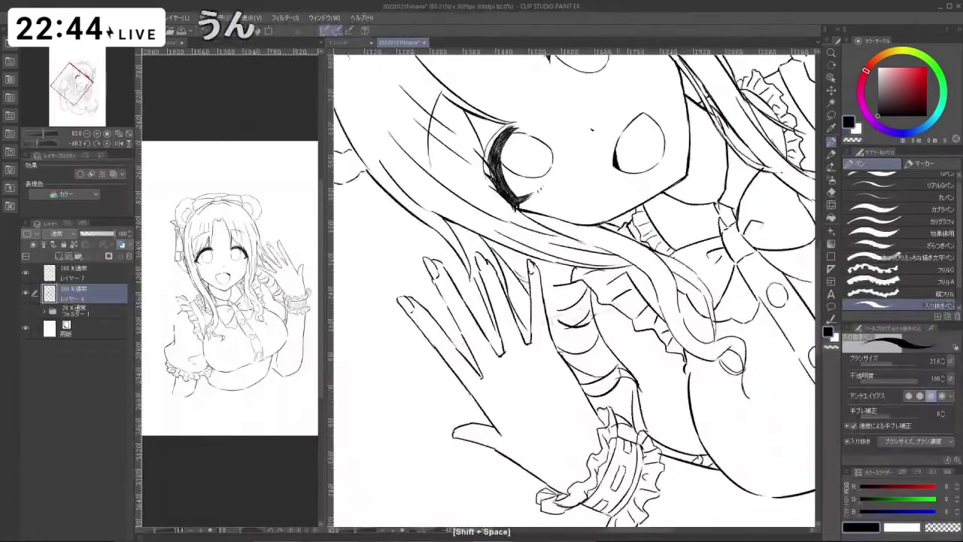
# - Clean up and redraw the little finger's inner edge down to where it joins the palm
pyautogui.press('c')
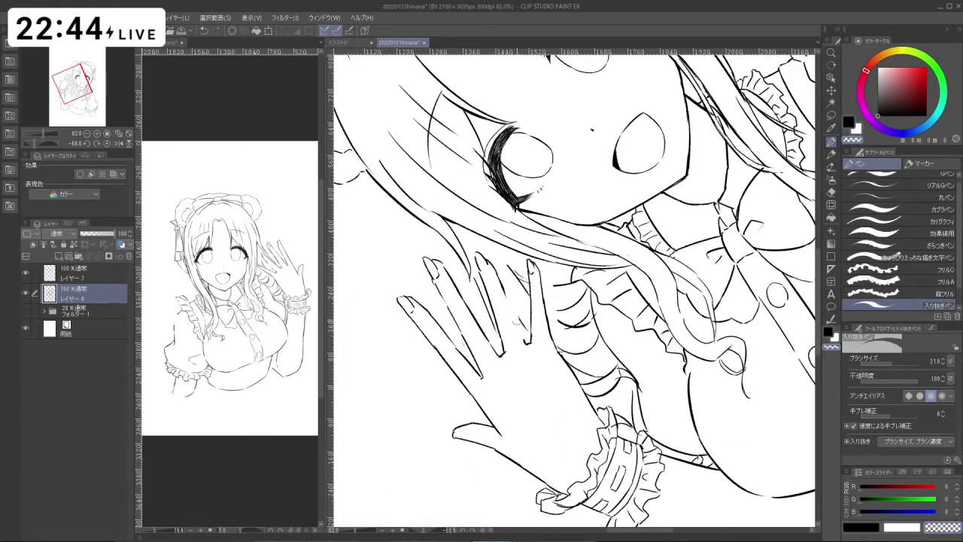
pyautogui.hotkey('ctrl', 'z')
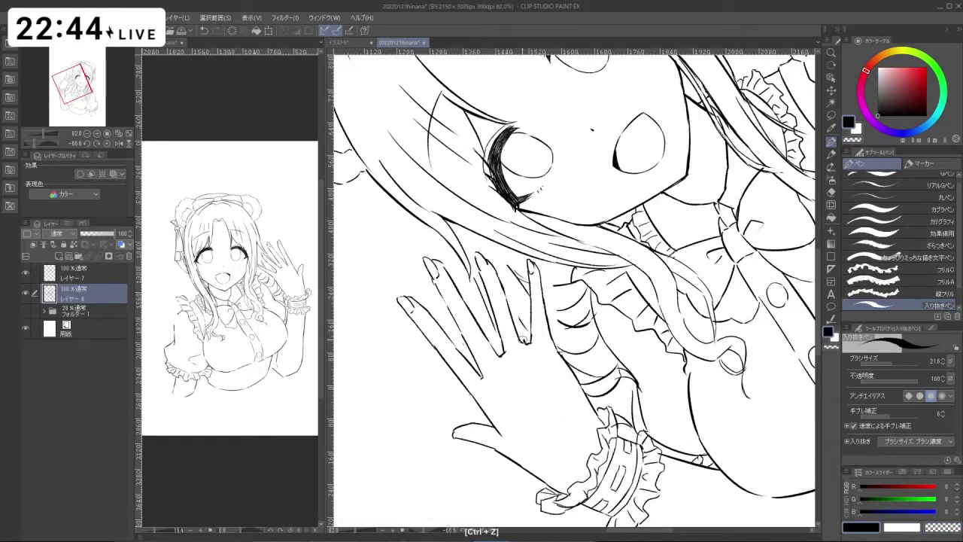
pyautogui.press('c')
pyautogui.press('c')
pyautogui.moveTo(521, 340)
pyautogui.mouseDown()
pyautogui.moveTo(532, 342)
pyautogui.moveTo(523, 329)
pyautogui.moveTo(636, 314)
pyautogui.moveTo(639, 234)
pyautogui.mouseUp()
pyautogui.hotkey('ctrl', 'z')
pyautogui.press('c')
# - Erase the leftover hair strands between the ring and little fingers and touch up the finger outlines
pyautogui.hotkey('shift', 'space')
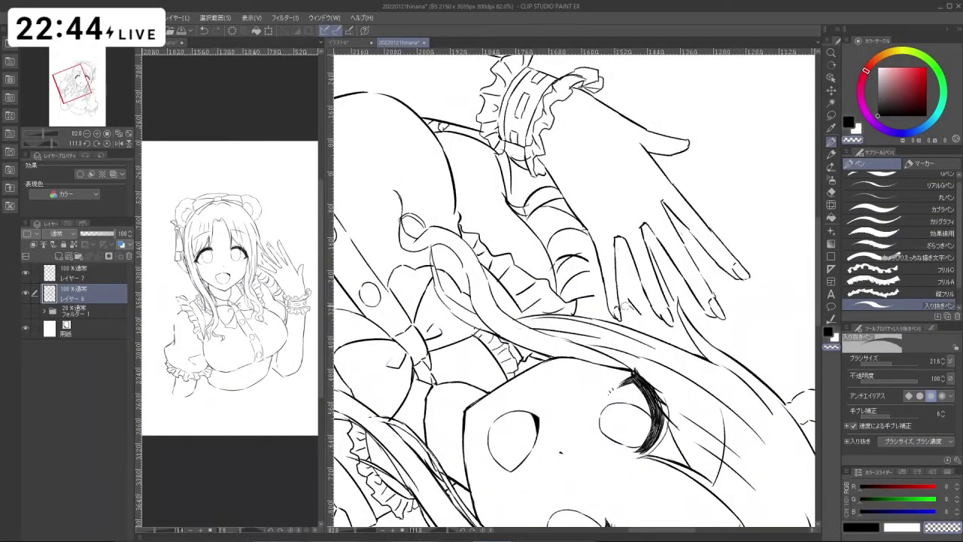
pyautogui.hotkey('shift', 'space')
pyautogui.moveTo(642, 285)
pyautogui.mouseDown()
pyautogui.moveTo(605, 231)
pyautogui.moveTo(548, 228)
pyautogui.moveTo(507, 287)
pyautogui.moveTo(481, 286)
pyautogui.mouseUp()
pyautogui.press('c')
pyautogui.hotkey('ctrl', 'z')
pyautogui.press('c')
pyautogui.hotkey('ctrl', 'z')
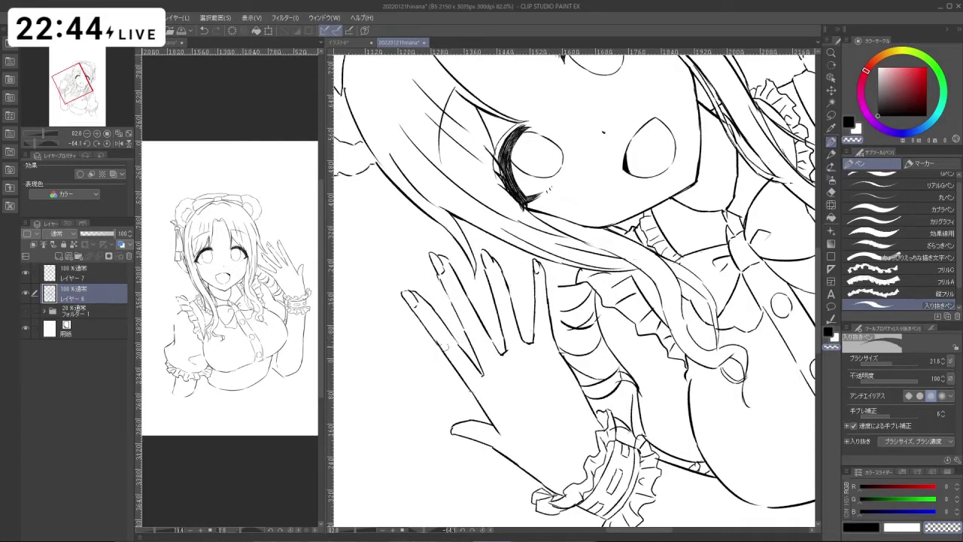
# - Redraw the broken outer edge of the index finger, undoing unsatisfactory strokes
pyautogui.moveTo(433, 338); pyautogui.dragTo(451, 362)
pyautogui.hotkey('ctrl', 'z')
pyautogui.hotkey('ctrl', 'z')
# - Touch up the middle finger's side line and fingertip, alternating between black and transparent colour
pyautogui.hotkey('shift', 'space')
pyautogui.moveTo(517, 398)
pyautogui.mouseDown()
pyautogui.moveTo(599, 409)
pyautogui.moveTo(674, 359)
pyautogui.moveTo(593, 170)
pyautogui.mouseUp()
pyautogui.press('c')
pyautogui.press('c')
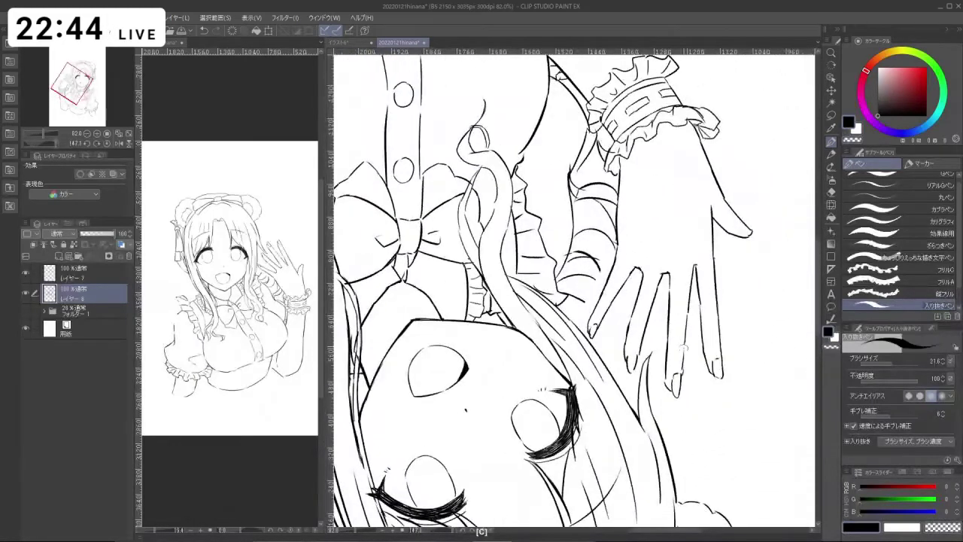
pyautogui.press('c')
pyautogui.hotkey('ctrl', 'z')
pyautogui.press('c')
pyautogui.moveTo(669, 375); pyautogui.dragTo(672, 392)
pyautogui.hotkey('ctrl', 'z')
pyautogui.press('c')
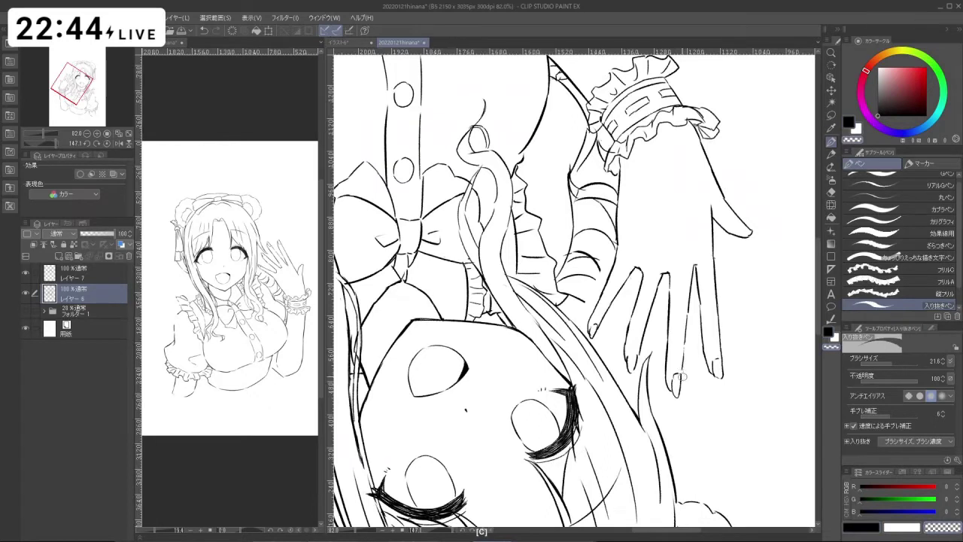
pyautogui.press('c')
pyautogui.hotkey('ctrl', 'z')
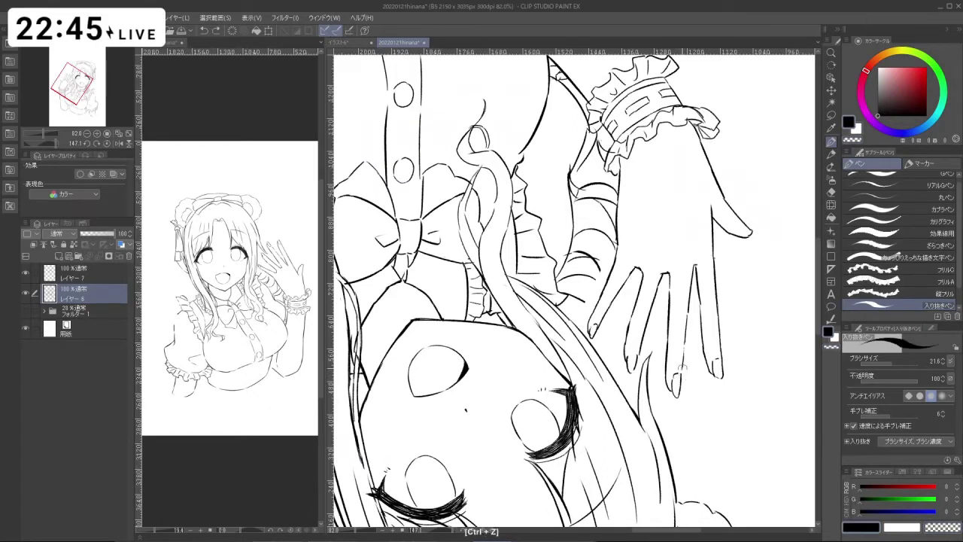
# - Erase the spiral curls between the raised hand and the shoulder frill and redraw the arm line behind them
pyautogui.moveTo(678, 376)
pyautogui.mouseDown()
pyautogui.moveTo(683, 362)
pyautogui.moveTo(617, 387)
pyautogui.moveTo(682, 313)
pyautogui.moveTo(675, 248)
pyautogui.moveTo(630, 197)
pyautogui.moveTo(560, 181)
pyautogui.mouseUp()
pyautogui.hotkey('ctrl', 'space')
pyautogui.hotkey('shift', 'space')
pyautogui.press('space')
pyautogui.moveTo(544, 344); pyautogui.dragTo(587, 371)
pyautogui.hotkey('ctrl', 'space')
pyautogui.press('space')
pyautogui.hotkey('ctrl', 'space')
pyautogui.moveTo(557, 308); pyautogui.dragTo(580, 360)
pyautogui.hotkey('shift', 'space')
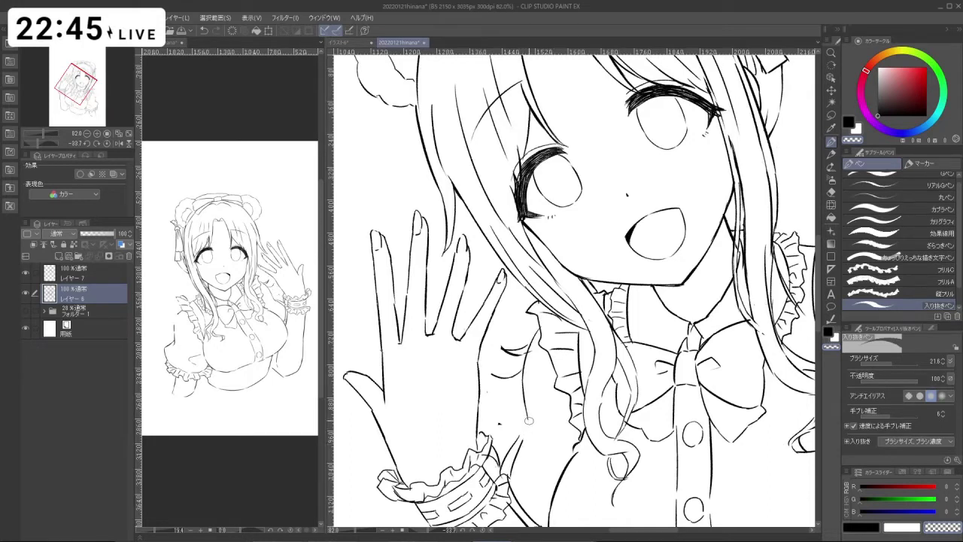
pyautogui.hotkey('ctrl', 'z')
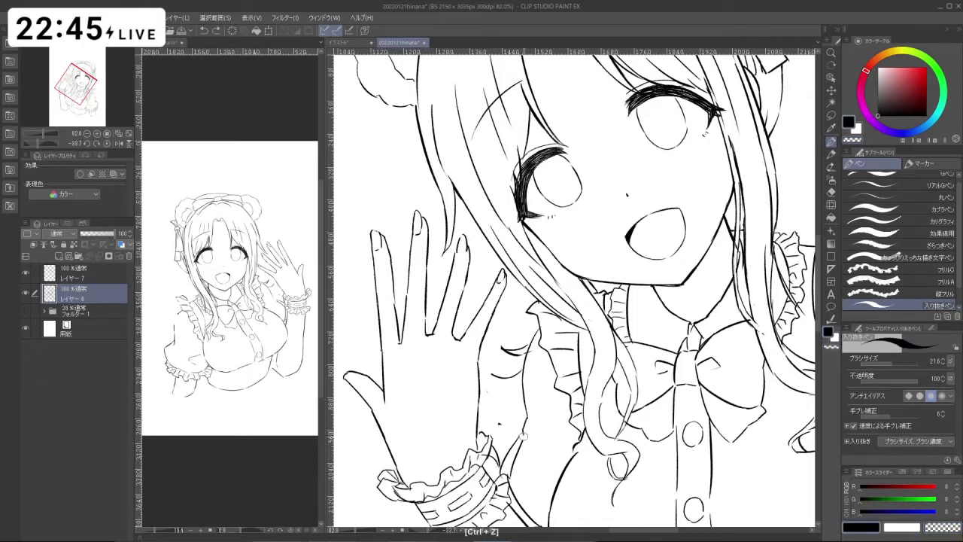
# - Erase the leftover curl arcs beside the raised hand and touch up the upper arm line in black
pyautogui.press('c')
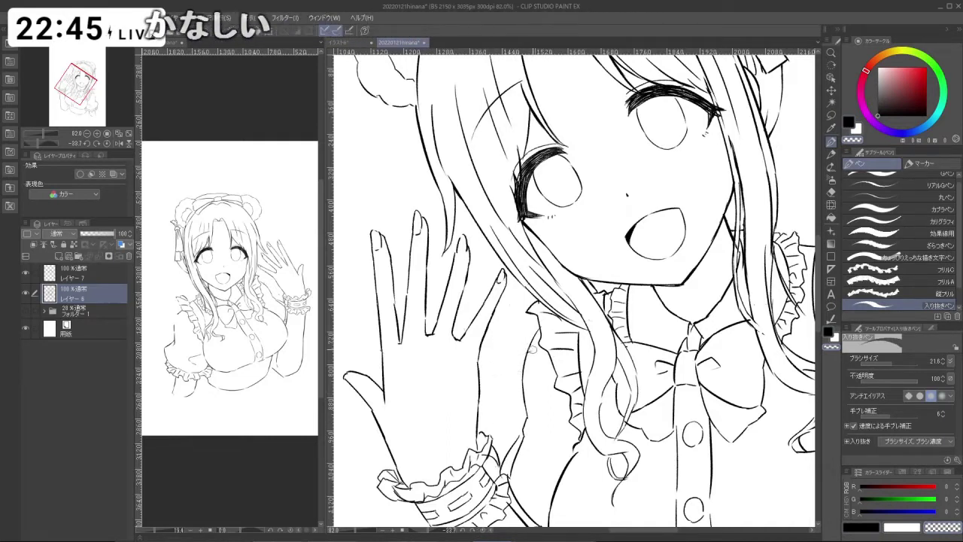
pyautogui.press('c')
pyautogui.moveTo(543, 326); pyautogui.dragTo(526, 360)
pyautogui.hotkey('ctrl', 'z')
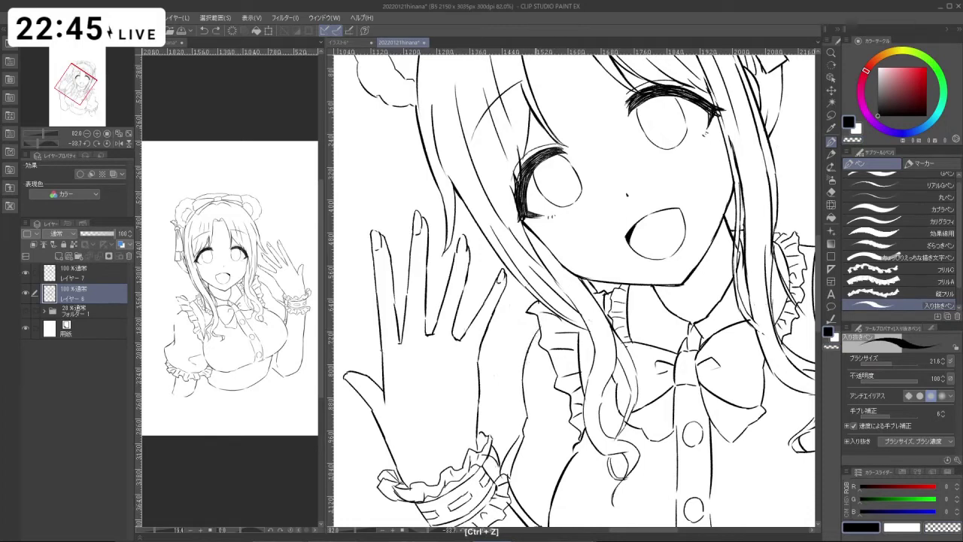
# - Fill the gap in the outer contour of the puff sleeve on the hair-ribbon side in black
pyautogui.hotkey('ctrl', 'space')
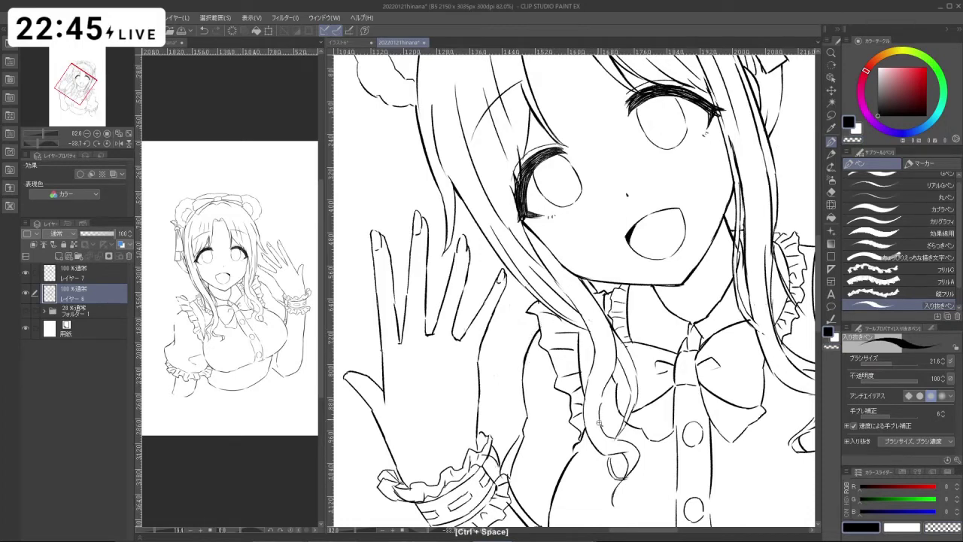
pyautogui.press('space')
pyautogui.moveTo(533, 346); pyautogui.dragTo(466, 343)
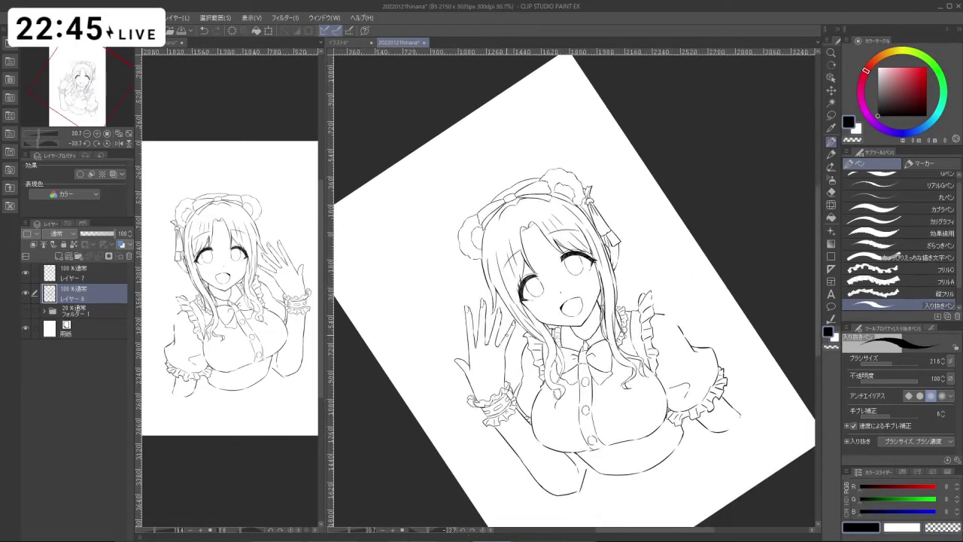
pyautogui.hotkey('shift', 'space')
pyautogui.moveTo(693, 275); pyautogui.dragTo(687, 327)
pyautogui.press('space')
pyautogui.moveTo(631, 344)
pyautogui.mouseDown()
pyautogui.moveTo(571, 329)
pyautogui.moveTo(611, 365)
pyautogui.mouseUp()
pyautogui.hotkey('ctrl', 'space')
pyautogui.hotkey('ctrl', 'z')
pyautogui.hotkey('ctrl', 'z')
pyautogui.moveTo(608, 360); pyautogui.dragTo(612, 377)
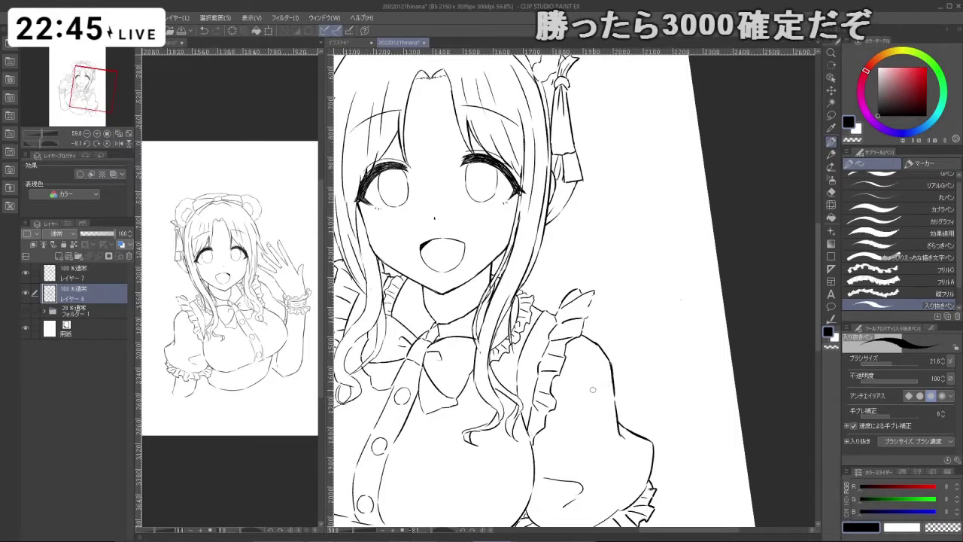
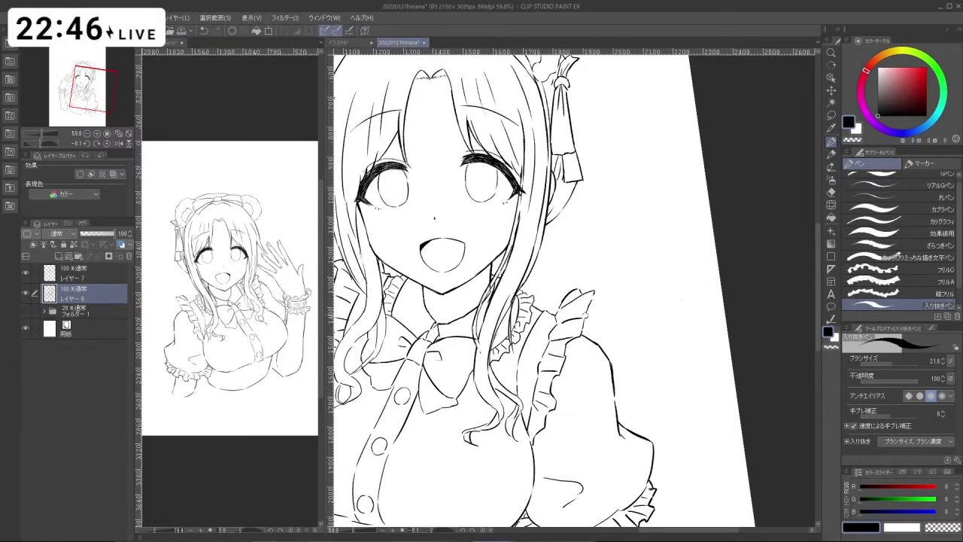
# - Draw the shoulder line between the collar frill and the sleeve ruffle on the hair-ribbon side
pyautogui.hotkey('ctrl', 'z')
pyautogui.moveTo(595, 291); pyautogui.dragTo(588, 307)
pyautogui.hotkey('ctrl', 'z')
# - Trim and redraw the collar frill's outer edge where it meets the shoulder line
pyautogui.hotkey('ctrl', 'space')
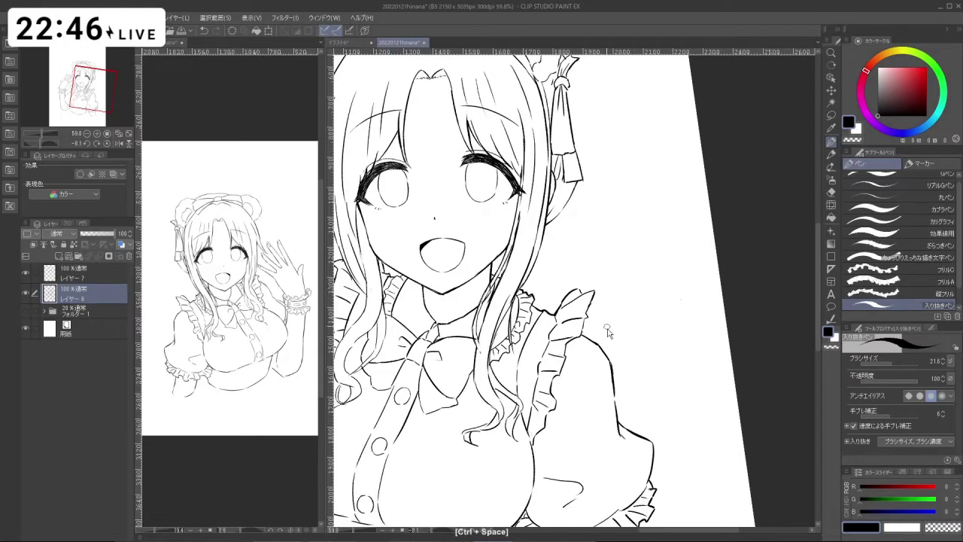
pyautogui.moveTo(605, 334); pyautogui.dragTo(546, 316)
pyautogui.press('space')
pyautogui.moveTo(544, 256); pyautogui.dragTo(540, 228)
pyautogui.hotkey('ctrl', 'space')
pyautogui.moveTo(575, 293); pyautogui.dragTo(626, 295)
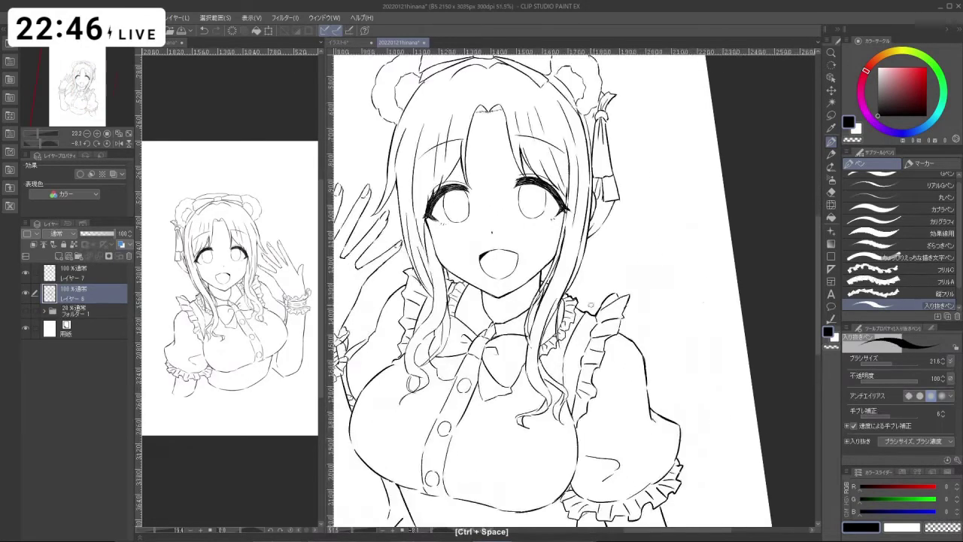
pyautogui.hotkey('shift', 'space')
pyautogui.moveTo(696, 303); pyautogui.dragTo(676, 371)
pyautogui.moveTo(606, 212); pyautogui.dragTo(638, 211)
pyautogui.press('c')
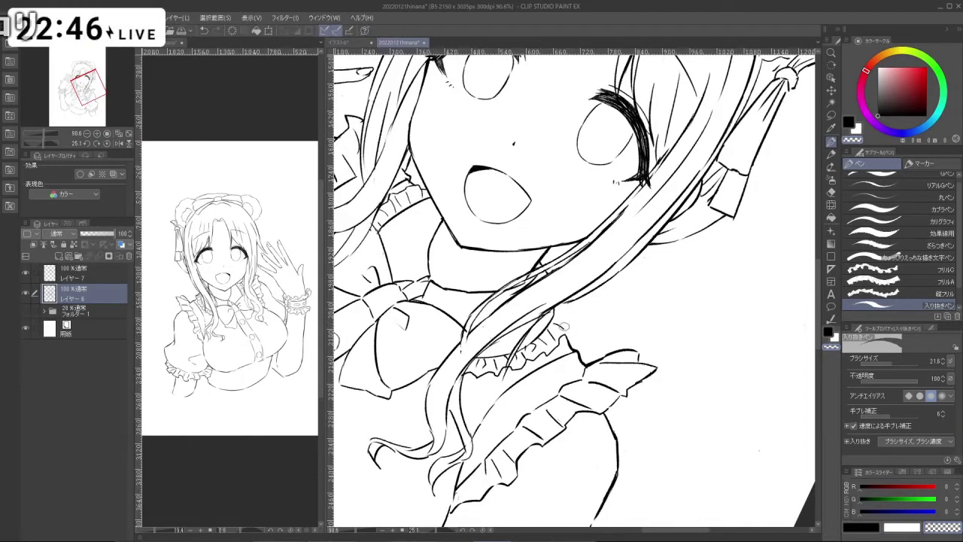
pyautogui.press('c')
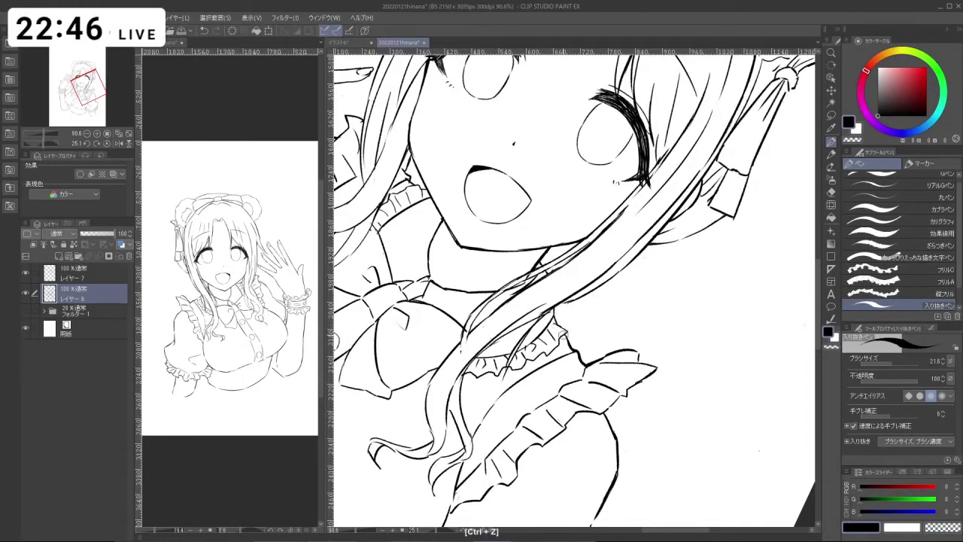
# - Clean up the neck line beside the long side lock under the jaw with the transparent brush
pyautogui.moveTo(569, 337); pyautogui.dragTo(516, 335)
pyautogui.moveTo(531, 338)
pyautogui.mouseDown()
pyautogui.moveTo(598, 341)
pyautogui.moveTo(574, 346)
pyautogui.mouseUp()
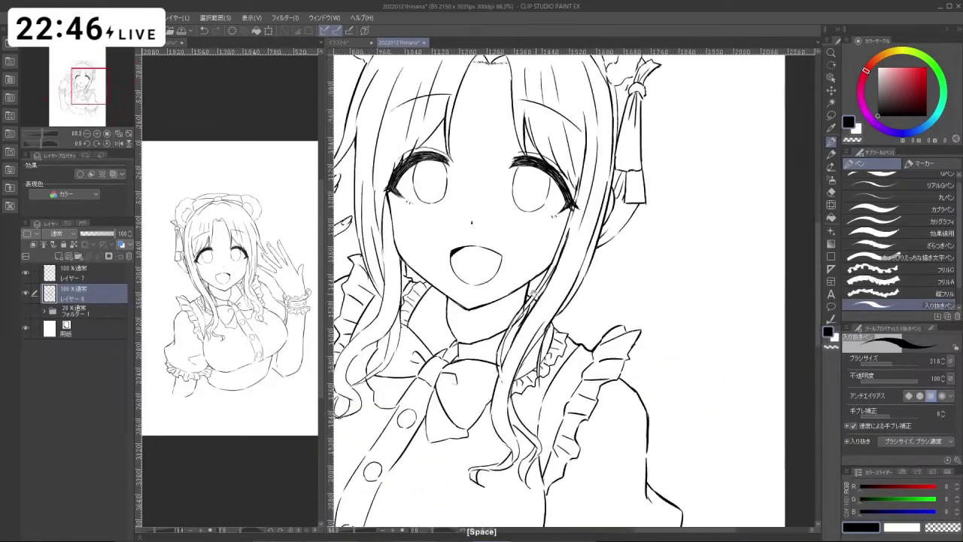
pyautogui.moveTo(521, 295); pyautogui.dragTo(611, 298)
pyautogui.press('c')
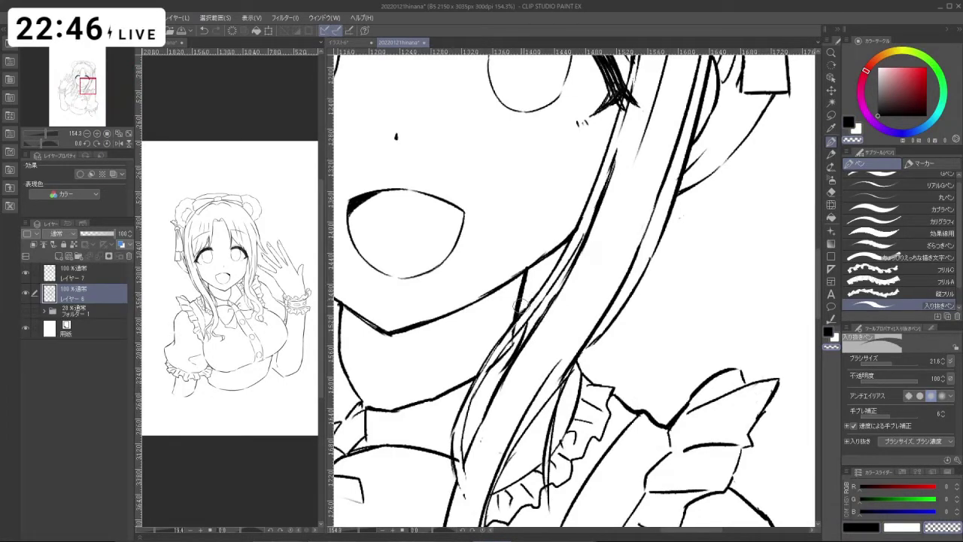
# - Clean up the neck line where it meets the long side lock of hair
pyautogui.press('c')
pyautogui.hotkey('ctrl', 'z')
pyautogui.keyDown('ctrl'); pyautogui.moveTo(570, 351); pyautogui.dragTo(489, 348); pyautogui.keyUp('ctrl')
pyautogui.moveTo(569, 347); pyautogui.dragTo(556, 328)
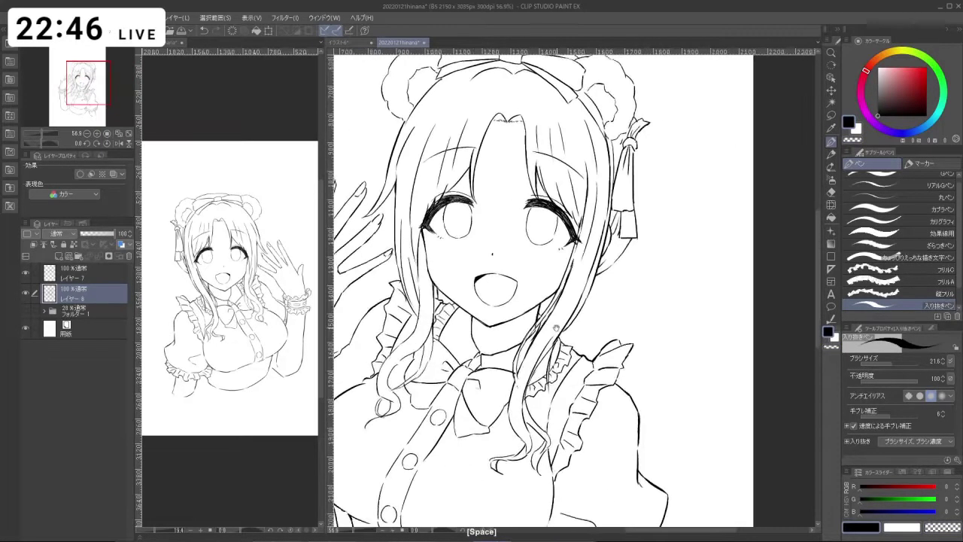
pyautogui.hotkey('ctrl', 'z')
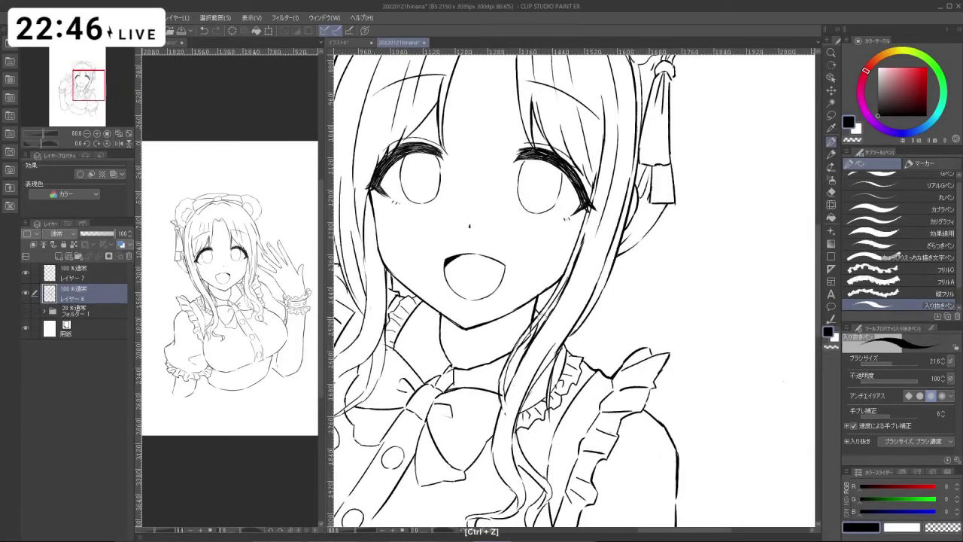
# - Draw the thumbnail outline on the tip of the raised hand's thumb
pyautogui.keyDown('ctrl'); pyautogui.moveTo(560, 345); pyautogui.dragTo(493, 312); pyautogui.keyUp('ctrl')
pyautogui.keyDown('shift'); pyautogui.moveTo(524, 476); pyautogui.dragTo(594, 480); pyautogui.keyUp('shift')
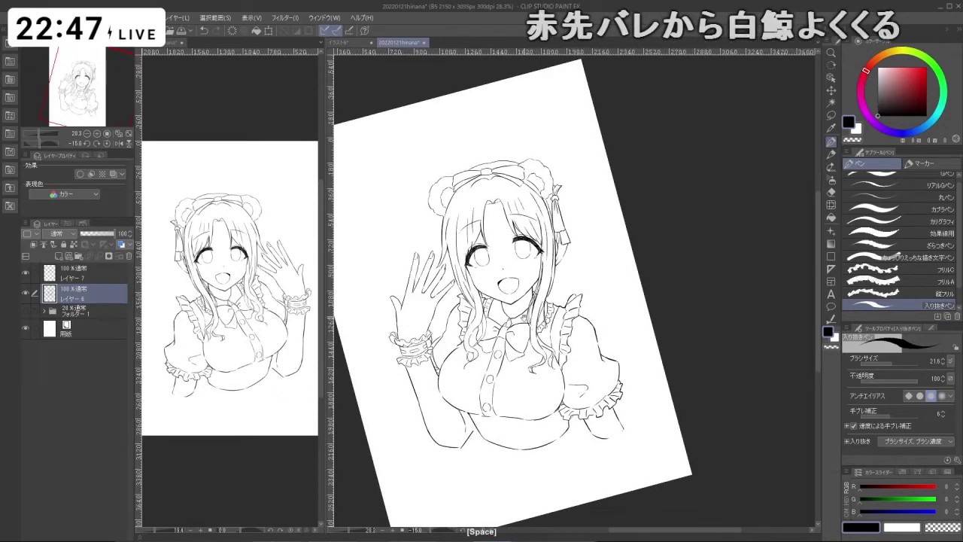
pyautogui.moveTo(383, 291)
pyautogui.keyDown('ctrl'); pyautogui.mouseDown()
pyautogui.moveTo(447, 316)
pyautogui.moveTo(478, 378)
pyautogui.mouseUp(); pyautogui.keyUp('ctrl')
pyautogui.press('c')
pyautogui.hotkey('ctrl', 'z')
pyautogui.press('c')
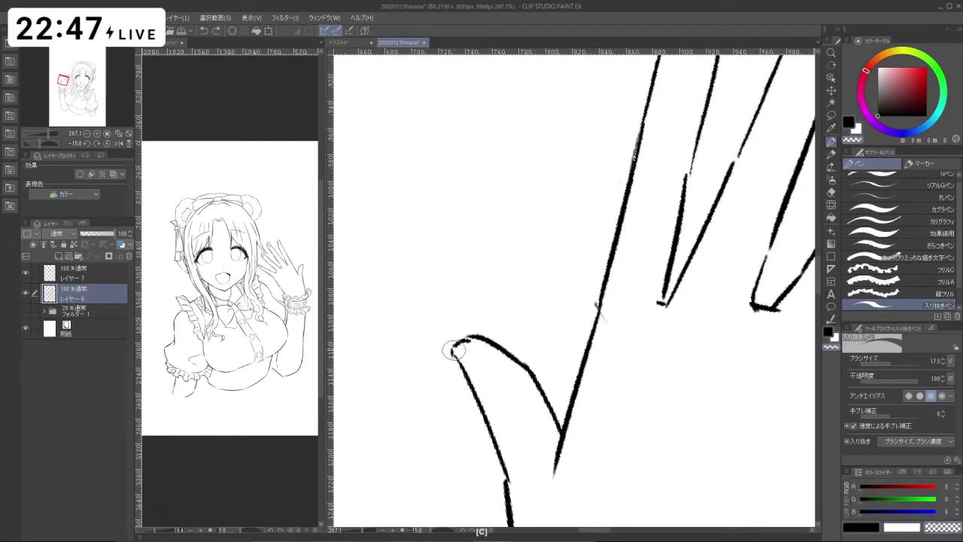
pyautogui.press('c')
pyautogui.moveTo(452, 353); pyautogui.dragTo(487, 382)
pyautogui.hotkey('ctrl', 'z')
pyautogui.hotkey('ctrl', 'z')
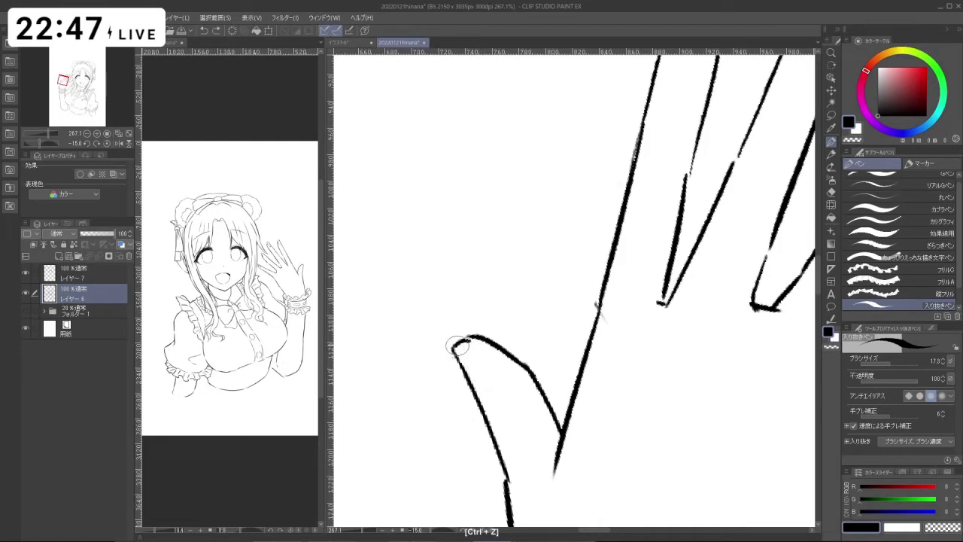
pyautogui.hotkey('ctrl', 'z')
pyautogui.moveTo(457, 346); pyautogui.dragTo(488, 389)
# - Erase the stray mark along the outer line of the raised hand's index finger
pyautogui.hotkey('ctrl', 'space')
pyautogui.moveTo(519, 426); pyautogui.dragTo(478, 376)
pyautogui.press('space')
pyautogui.hotkey('ctrl', 'space')
pyautogui.press('c')
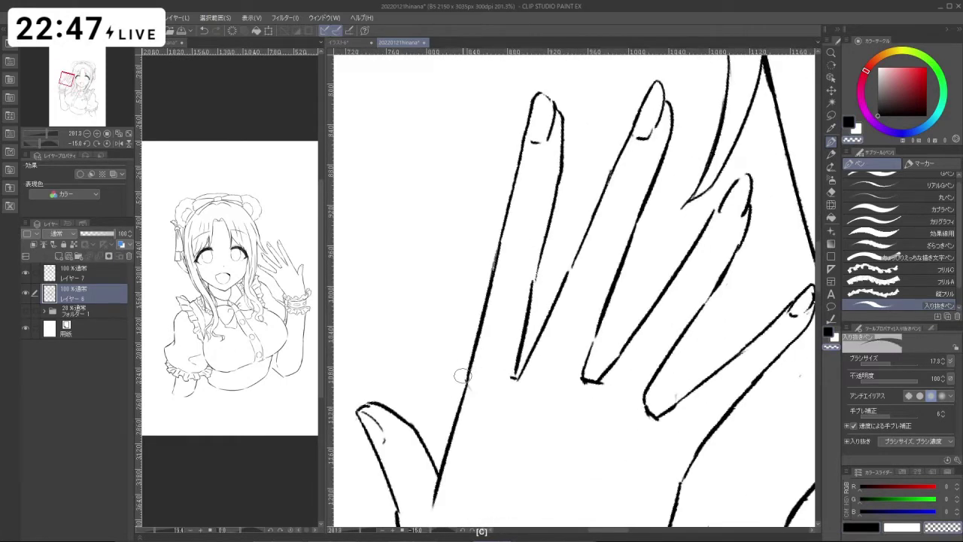
pyautogui.press('c')
# - Erase the stray lines beside the upper wrist frill, between the cuff and the sleeve
pyautogui.hotkey('ctrl', 'space')
pyautogui.moveTo(544, 404); pyautogui.dragTo(497, 406)
pyautogui.press('space')
pyautogui.moveTo(526, 410); pyautogui.dragTo(514, 256)
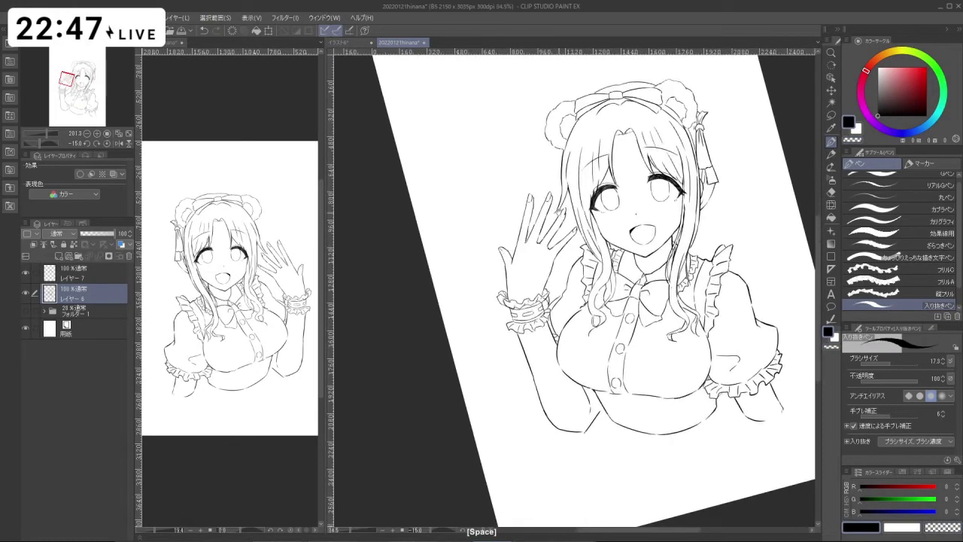
pyautogui.hotkey('ctrl', 'space')
pyautogui.moveTo(640, 259)
pyautogui.mouseDown()
pyautogui.moveTo(602, 259)
pyautogui.moveTo(628, 260)
pyautogui.mouseUp()
pyautogui.hotkey('shift', 'space')
pyautogui.moveTo(591, 294)
pyautogui.mouseDown()
pyautogui.moveTo(624, 295)
pyautogui.moveTo(623, 284)
pyautogui.mouseUp()
pyautogui.press('space')
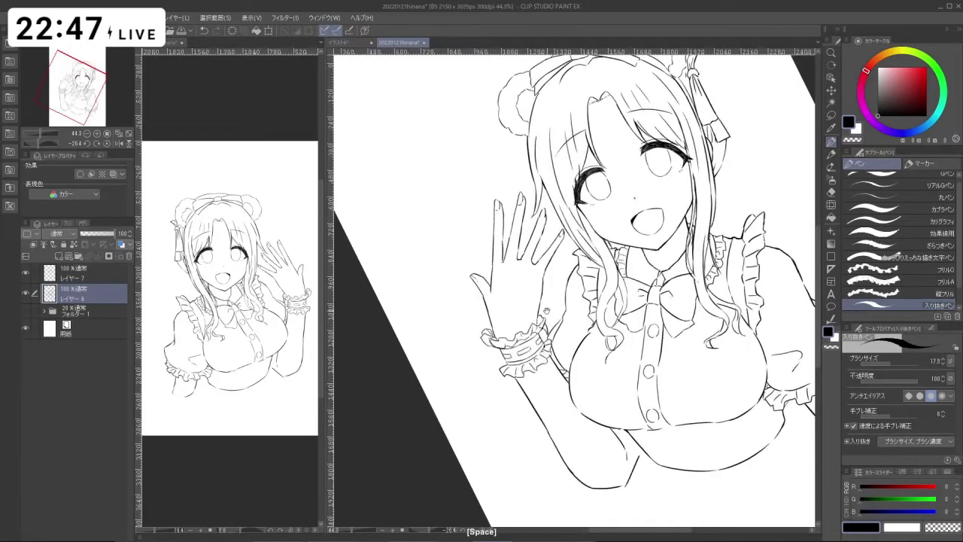
pyautogui.moveTo(519, 339); pyautogui.dragTo(508, 319)
pyautogui.hotkey('ctrl', 'space')
pyautogui.moveTo(506, 320); pyautogui.dragTo(567, 327)
pyautogui.press('c')
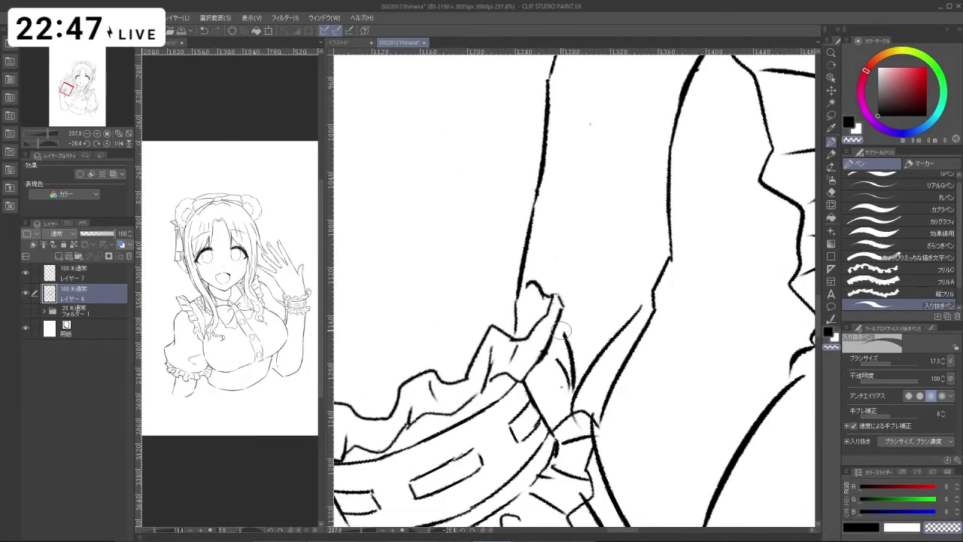
pyautogui.moveTo(552, 359); pyautogui.dragTo(563, 381)
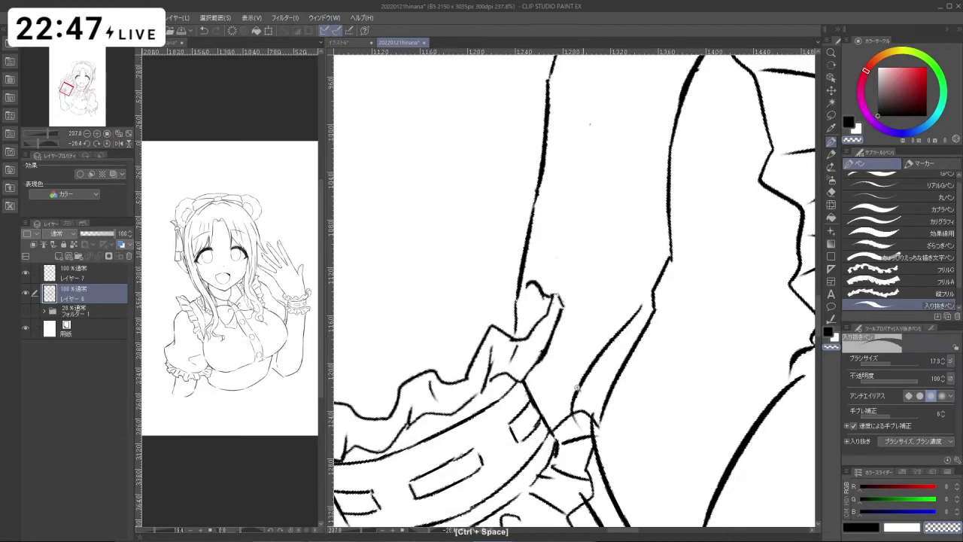
# - Draw the long curved outline of the tied hair behind the hanging ribbon beside the bear ear
pyautogui.moveTo(578, 349); pyautogui.dragTo(467, 354)
pyautogui.moveTo(557, 354); pyautogui.dragTo(480, 354)
pyautogui.moveTo(548, 429); pyautogui.dragTo(637, 200)
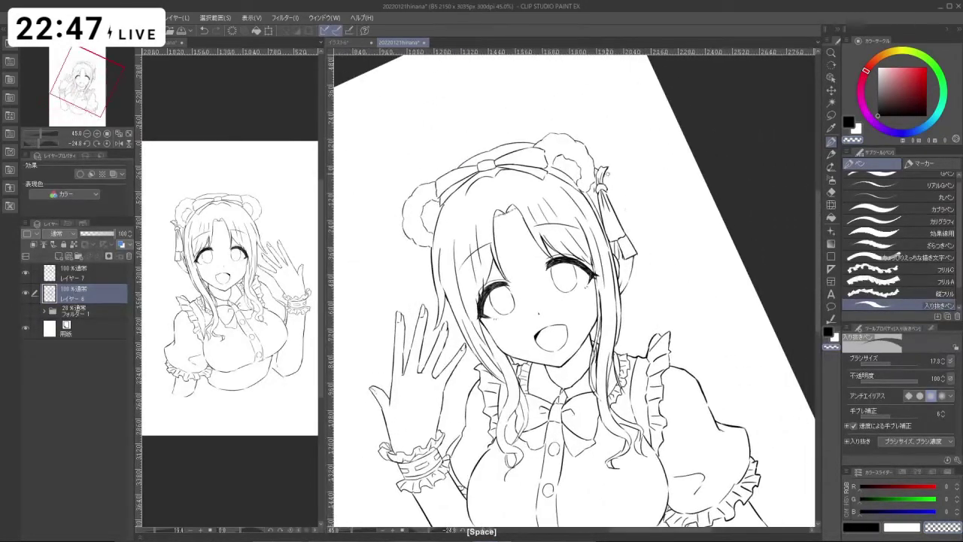
pyautogui.hotkey('ctrl', 'z')
pyautogui.hotkey('ctrl', 'z')
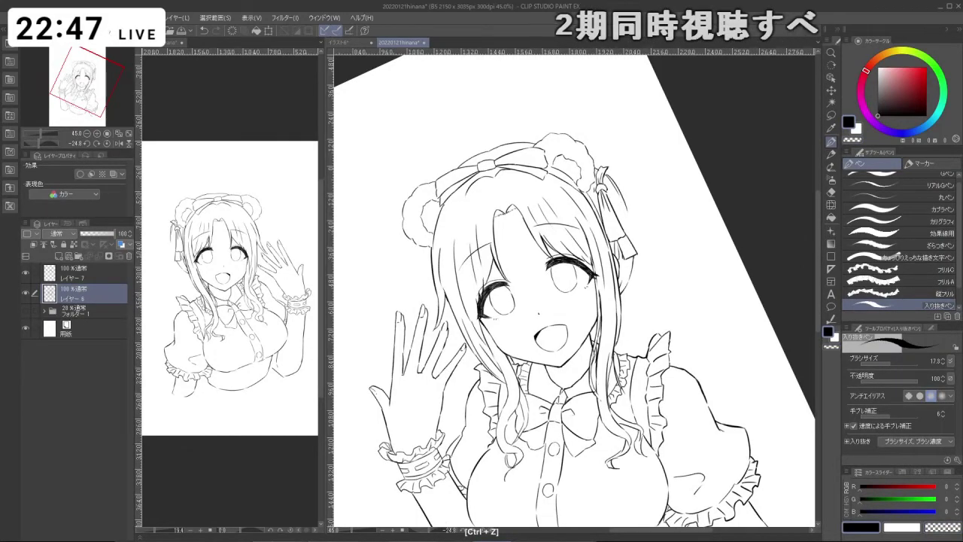
pyautogui.moveTo(634, 207)
pyautogui.mouseDown()
pyautogui.moveTo(496, 218)
pyautogui.moveTo(514, 376)
pyautogui.mouseUp()
pyautogui.hotkey('ctrl', 'z')
pyautogui.moveTo(516, 332); pyautogui.dragTo(517, 361)
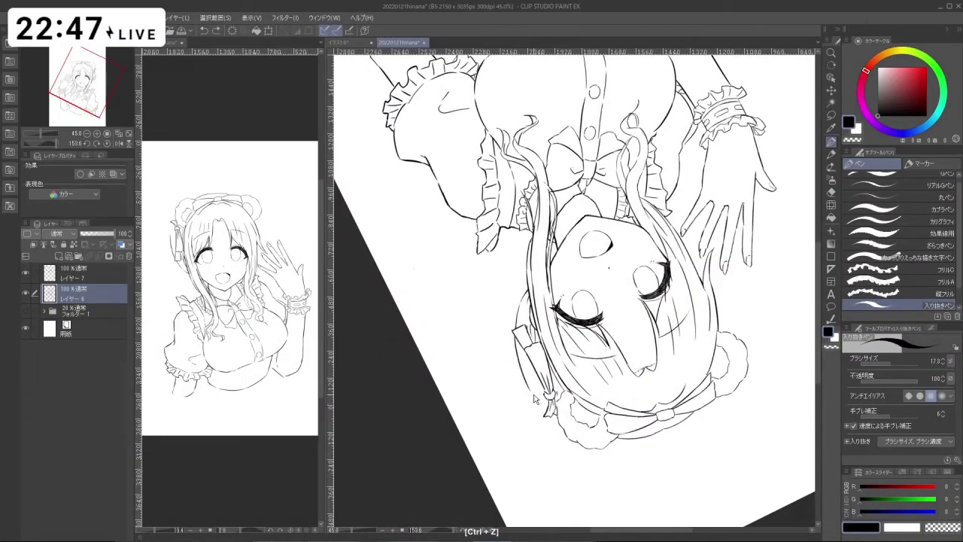
# - Erase the part of the new hair curve that overshoots between the ribbon's tail and the bear ear
pyautogui.press('c')
pyautogui.moveTo(557, 415); pyautogui.dragTo(624, 417)
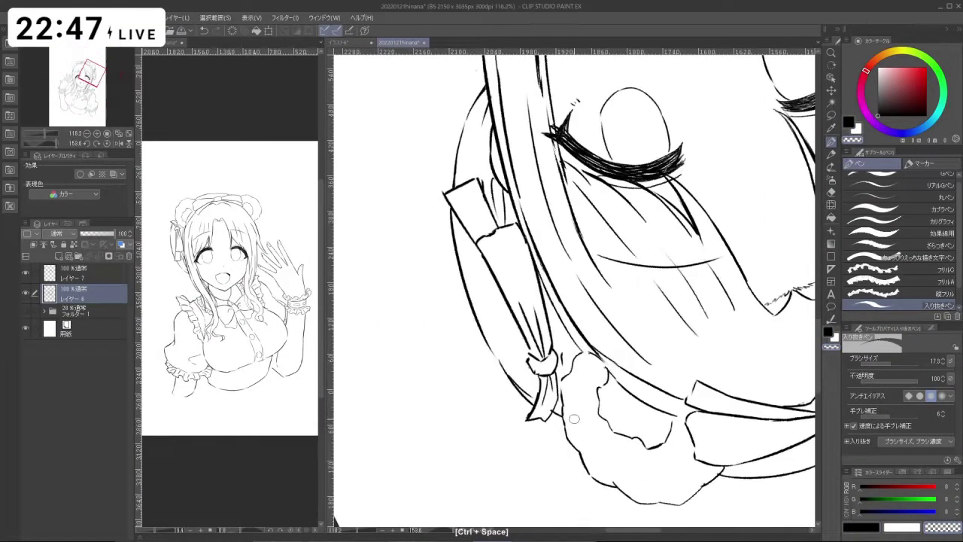
pyautogui.hotkey('ctrl', 'z')
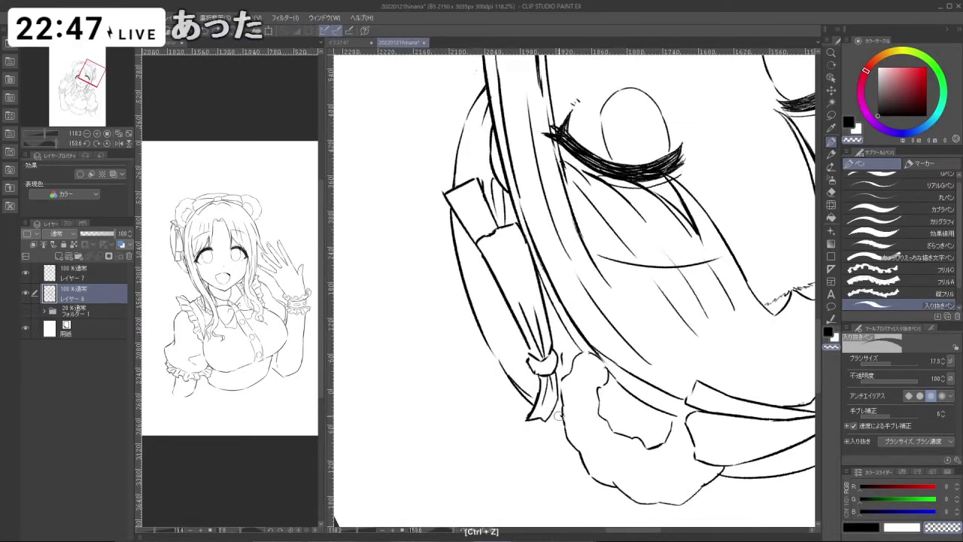
pyautogui.press('c')
pyautogui.hotkey('ctrl', 'z')
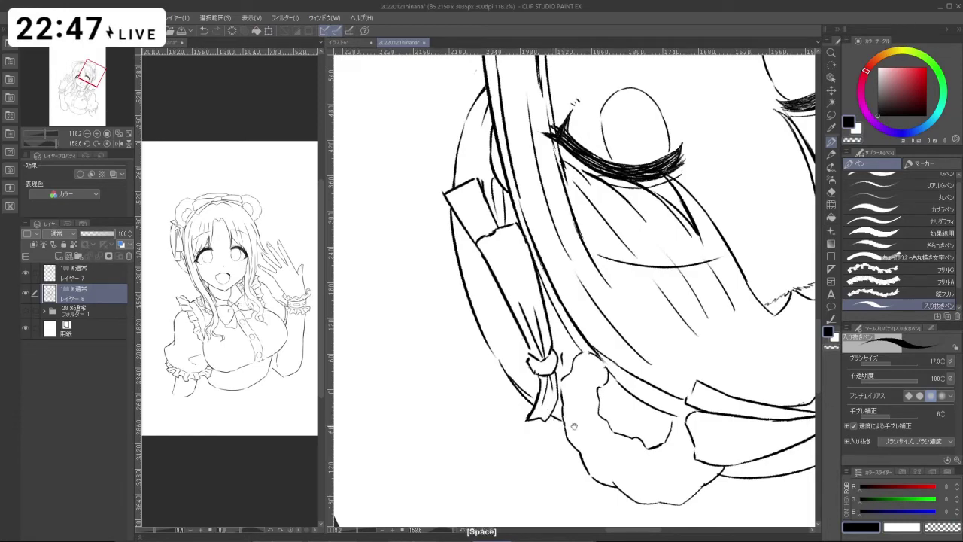
# - Add a short hair line joining the bear ear to the ribbon's upper tail and tidy its ends
pyautogui.moveTo(574, 427); pyautogui.dragTo(692, 224)
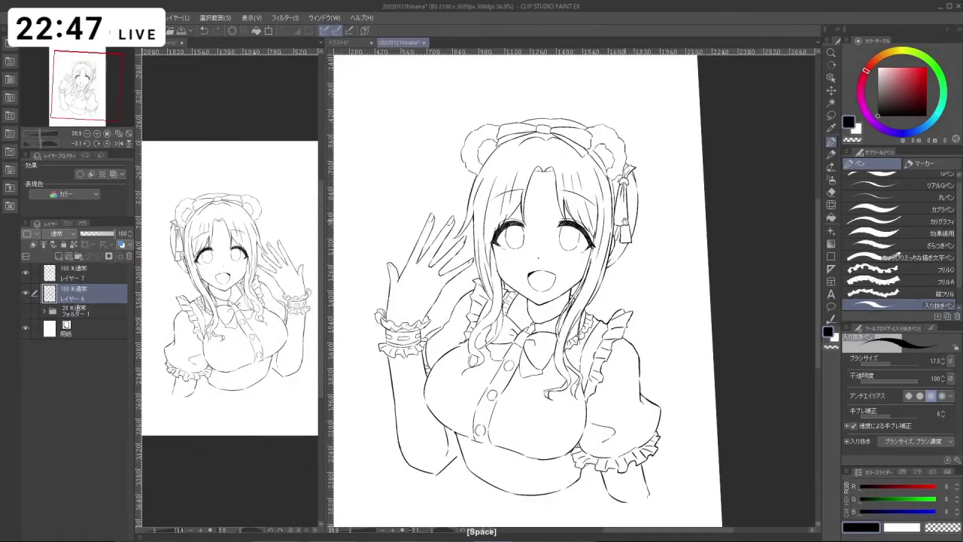
pyautogui.moveTo(629, 162)
pyautogui.mouseDown()
pyautogui.moveTo(640, 215)
pyautogui.moveTo(653, 216)
pyautogui.moveTo(645, 234)
pyautogui.mouseUp()
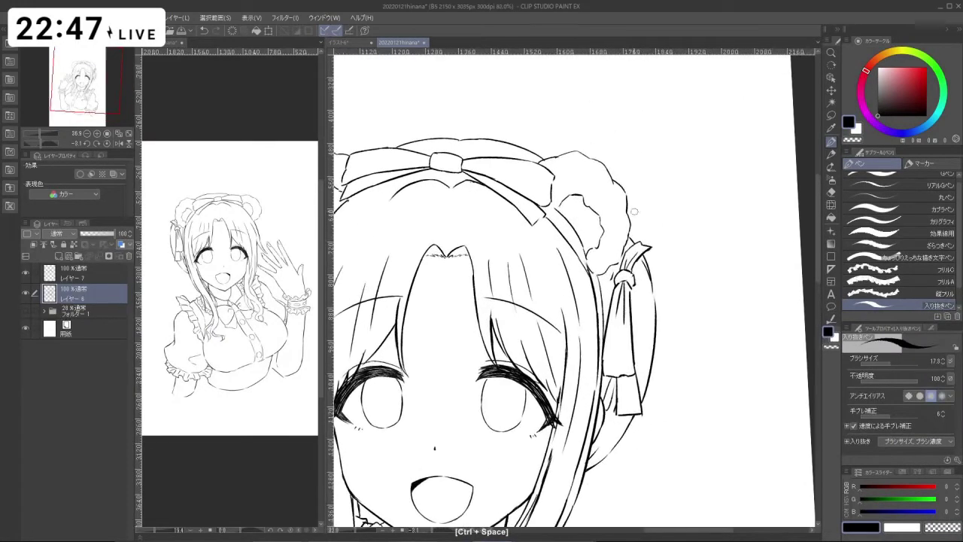
pyautogui.press('c')
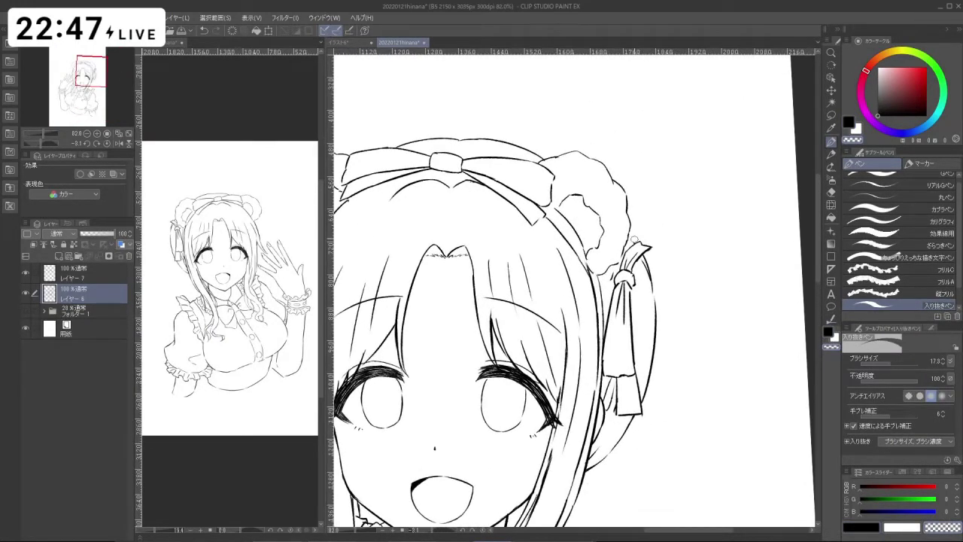
pyautogui.hotkey('ctrl', 'z')
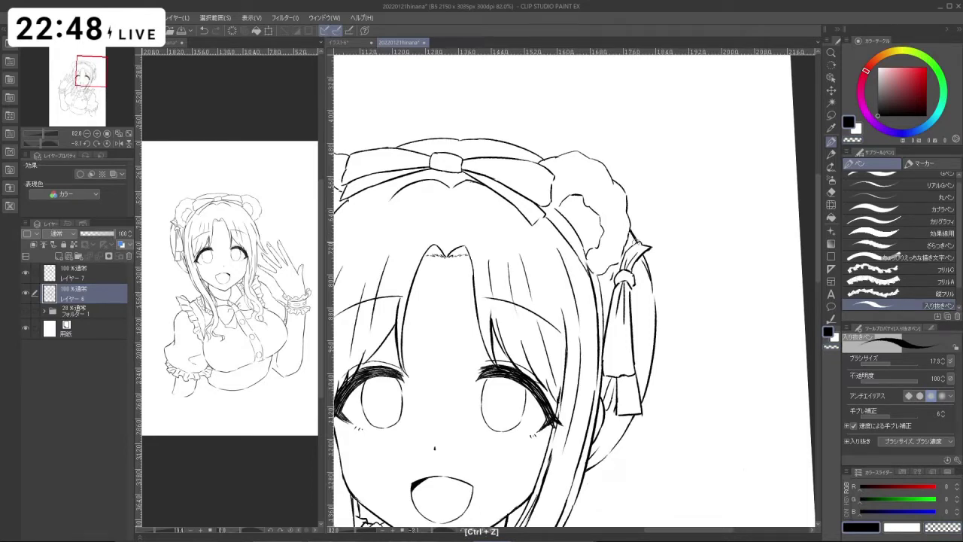
pyautogui.hotkey('ctrl', 'z')
pyautogui.press('c')
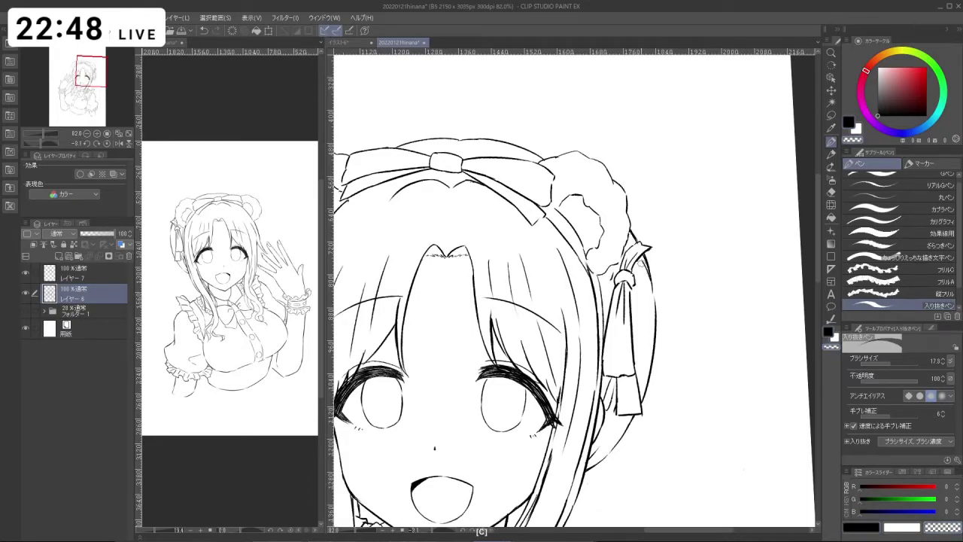
pyautogui.press('c')
pyautogui.moveTo(651, 268)
pyautogui.mouseDown()
pyautogui.moveTo(653, 337)
pyautogui.moveTo(568, 384)
pyautogui.moveTo(518, 304)
pyautogui.moveTo(610, 344)
pyautogui.mouseUp()
pyautogui.hotkey('ctrl', 'z')
# - Lasso the hair curve segment next to the ribbon knot and transform it slightly inward toward the ribbon
pyautogui.moveTo(656, 182); pyautogui.dragTo(577, 155)
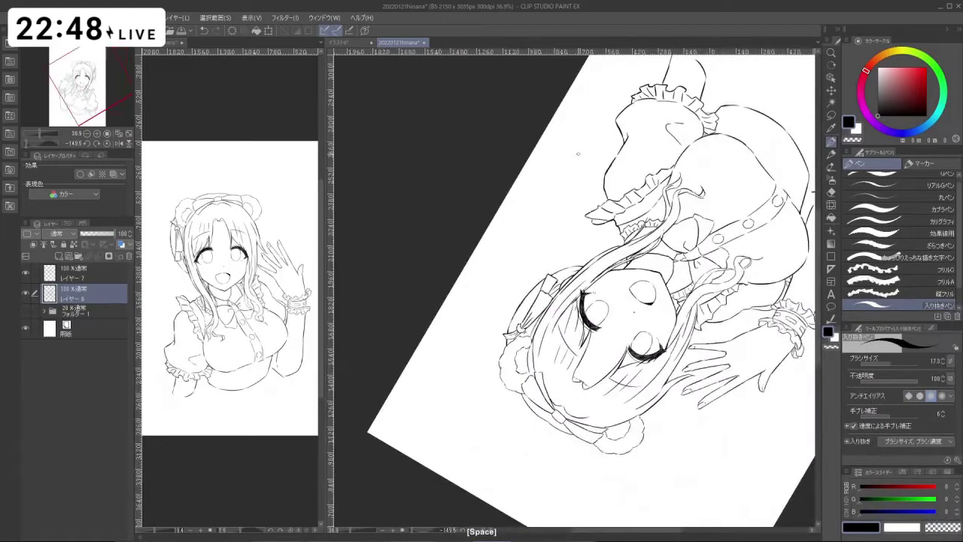
pyautogui.moveTo(510, 324); pyautogui.dragTo(694, 262)
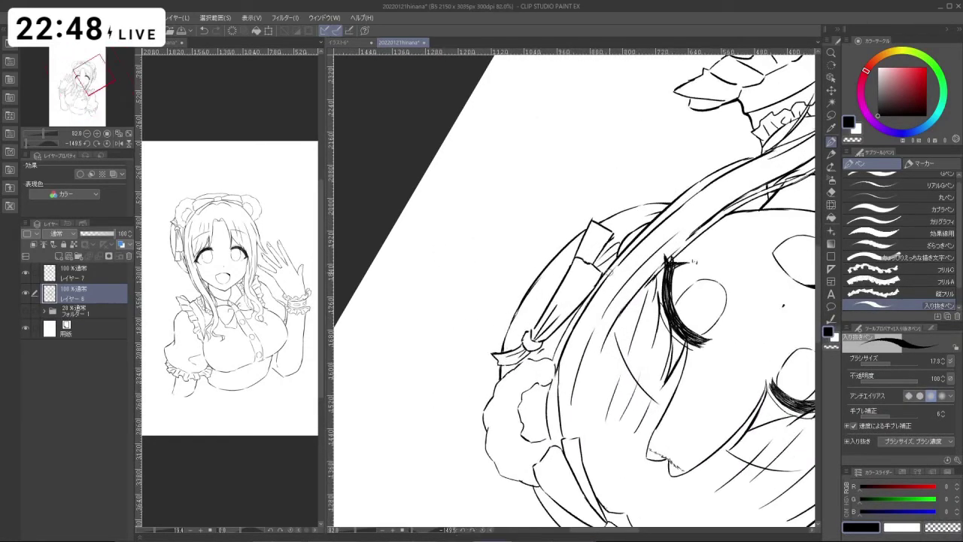
pyautogui.click(831, 115)
pyautogui.keyDown('ctrl'); pyautogui.click(527, 354); pyautogui.keyUp('ctrl')
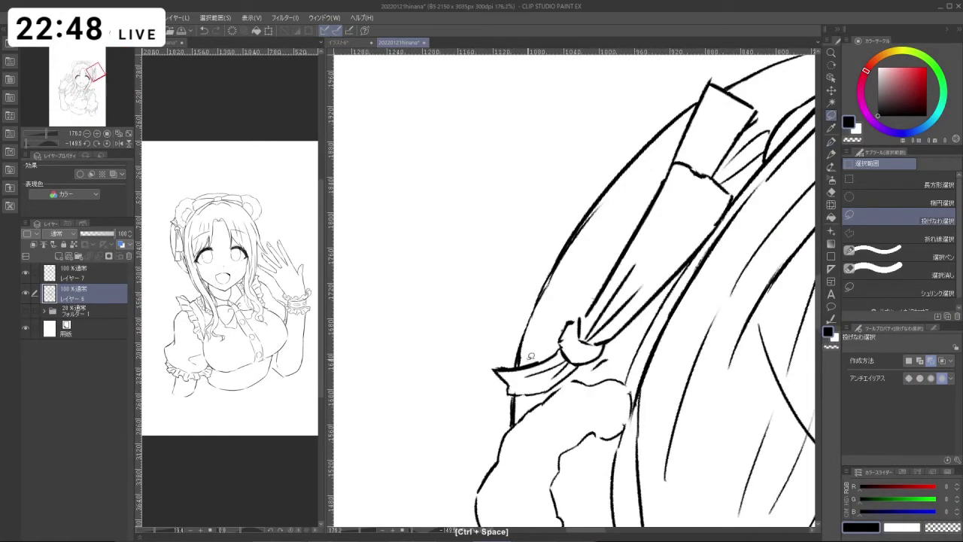
pyautogui.moveTo(525, 362)
pyautogui.mouseDown()
pyautogui.moveTo(530, 267)
pyautogui.moveTo(569, 234)
pyautogui.mouseUp()
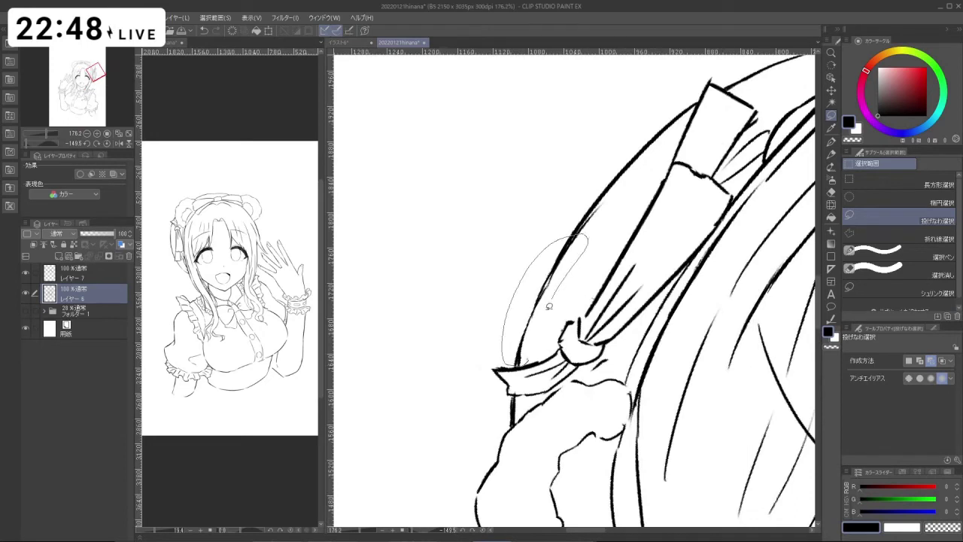
pyautogui.moveTo(549, 307); pyautogui.dragTo(525, 362)
pyautogui.click(553, 391)
pyautogui.moveTo(575, 346); pyautogui.dragTo(561, 310)
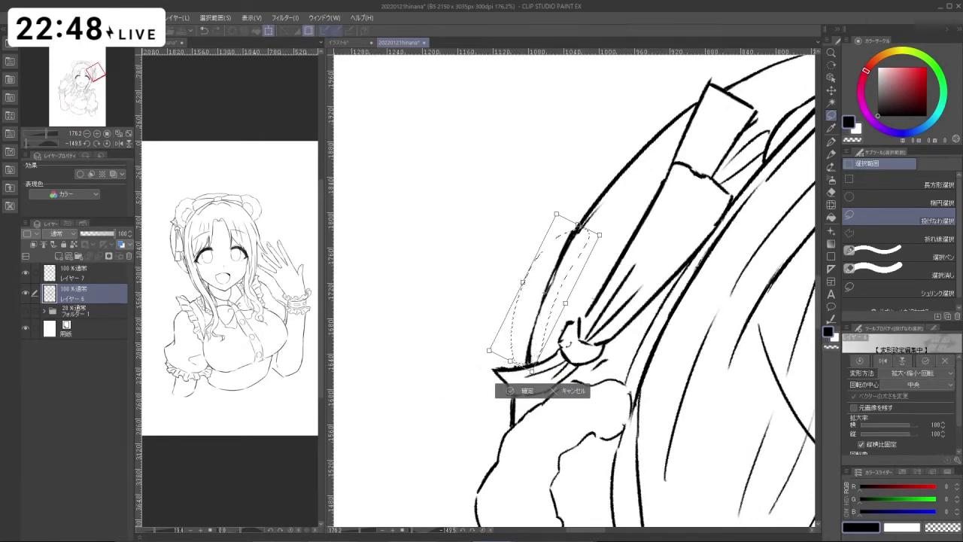
pyautogui.moveTo(570, 344)
pyautogui.mouseDown()
pyautogui.moveTo(564, 358)
pyautogui.moveTo(628, 286)
pyautogui.moveTo(660, 224)
pyautogui.moveTo(645, 123)
pyautogui.mouseUp()
pyautogui.click(528, 390)
pyautogui.click(462, 390)
# - Clean up the outer edge of the adjusted hair curve with the transparent pen
pyautogui.hotkey('ctrl', 'space')
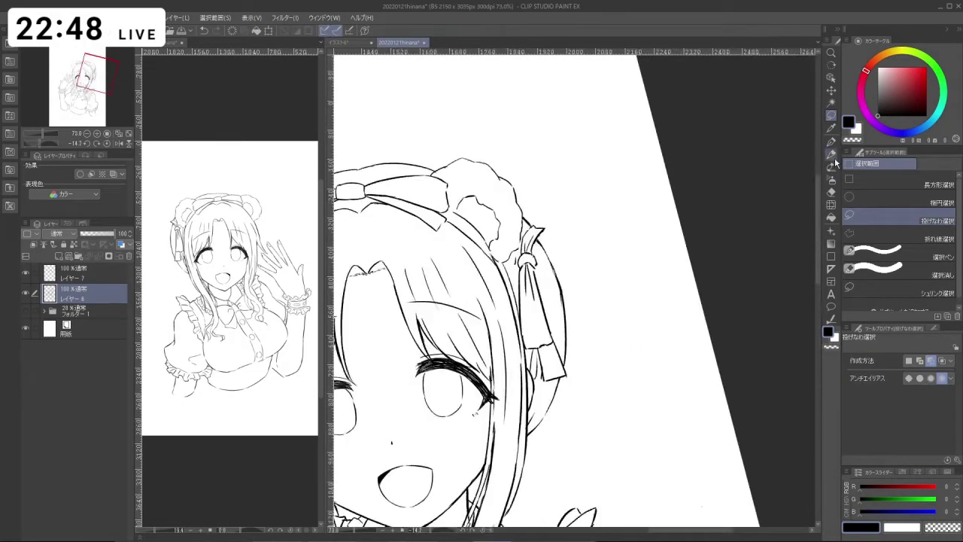
pyautogui.press('c')
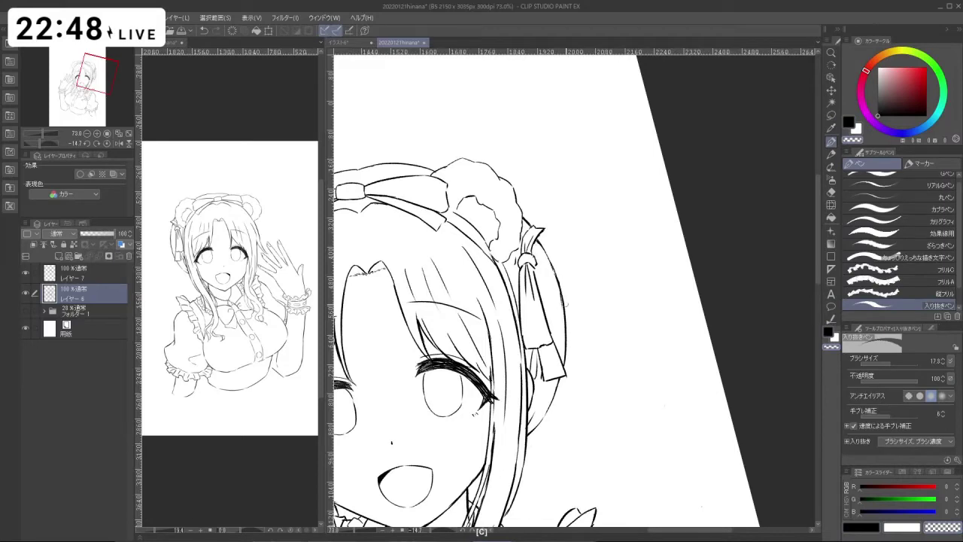
pyautogui.press('c')
pyautogui.press('space')
pyautogui.moveTo(566, 303); pyautogui.dragTo(564, 229)
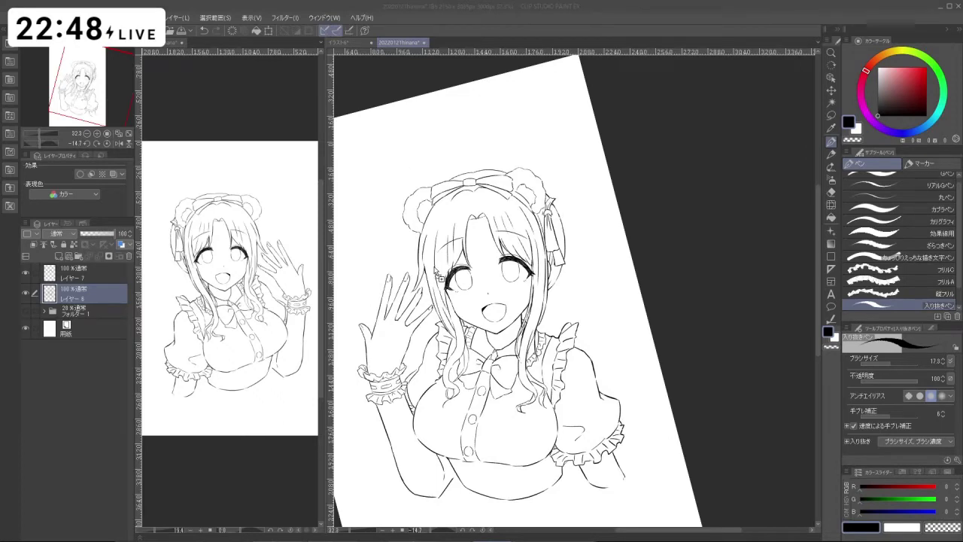
# - Sample the light peach hair colour from the character's ponytail in the gallery_03.jpg reference image
pyautogui.scroll(2, 505, 290)
pyautogui.scroll(-2, 526, 248)
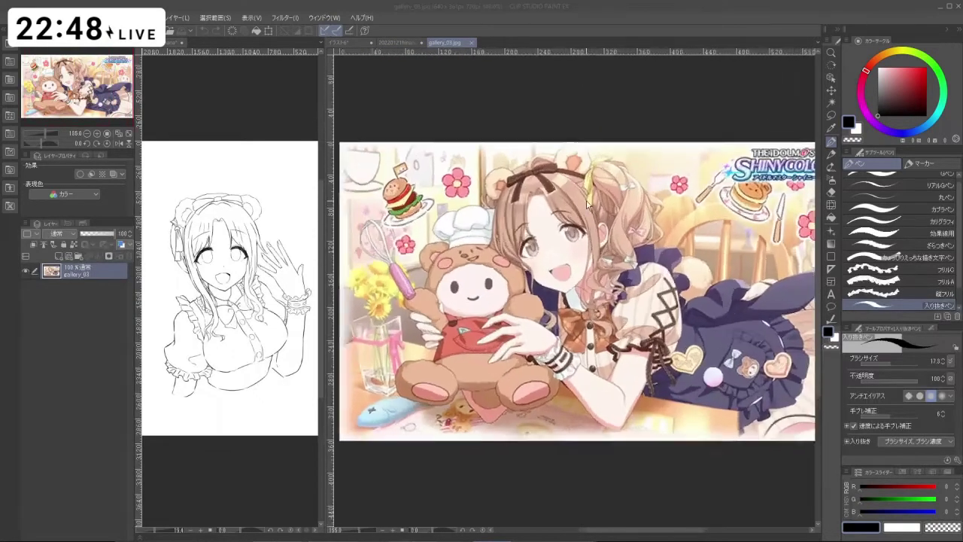
pyautogui.scroll(5, 599, 202)
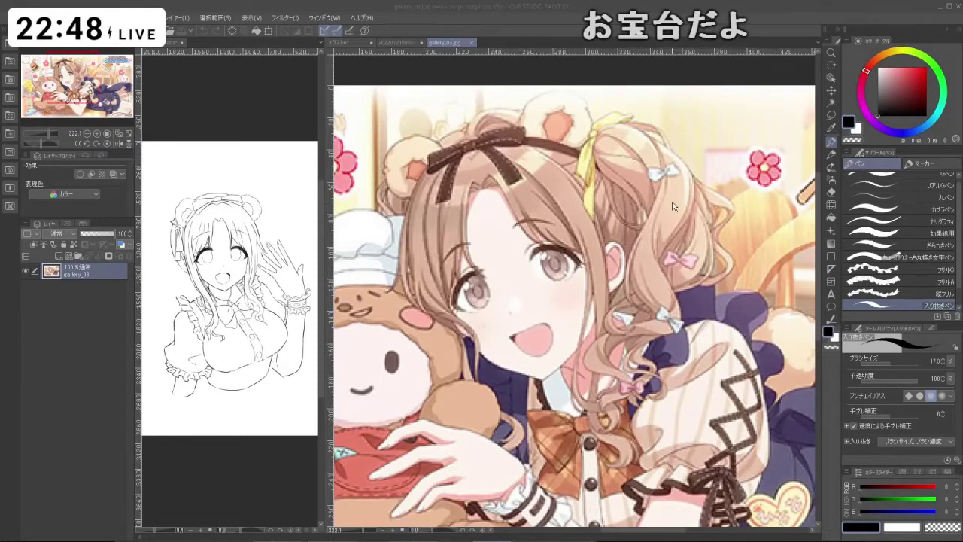
pyautogui.keyDown('alt'); pyautogui.click(672, 204); pyautogui.keyUp('alt')
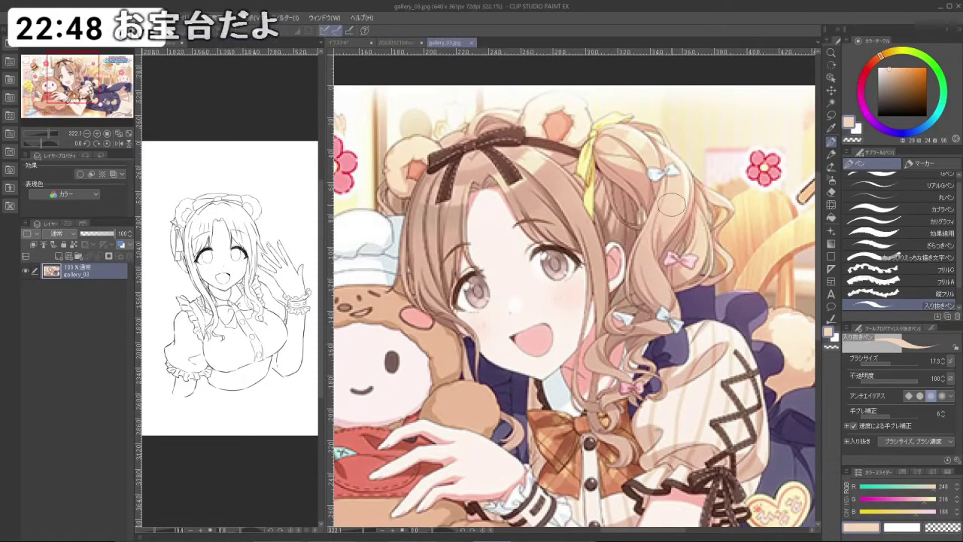
# - Return to the line drawing and add a new layer directly above フォルダー 1, beneath the line art layers
pyautogui.click(412, 43)
pyautogui.click(80, 309)
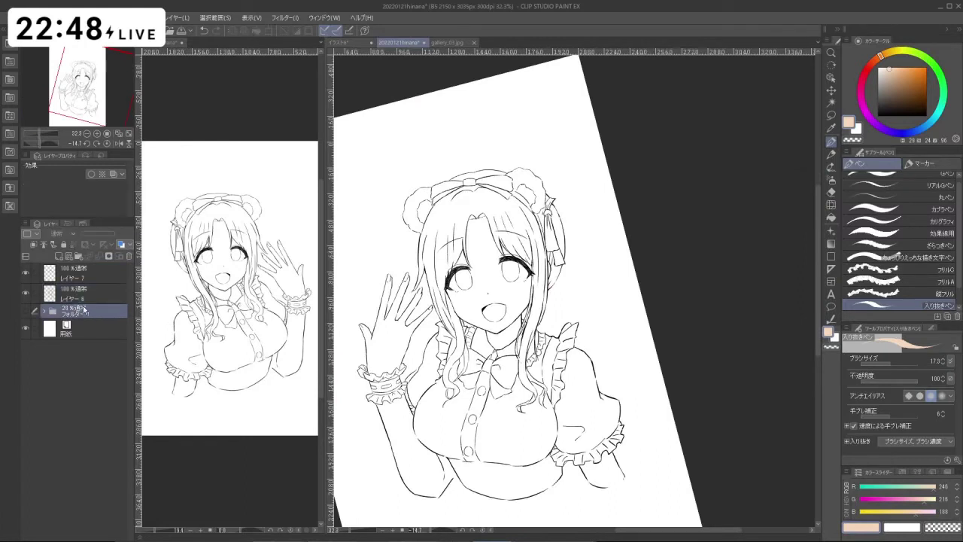
pyautogui.click(73, 294)
pyautogui.click(25, 273)
pyautogui.click(27, 272)
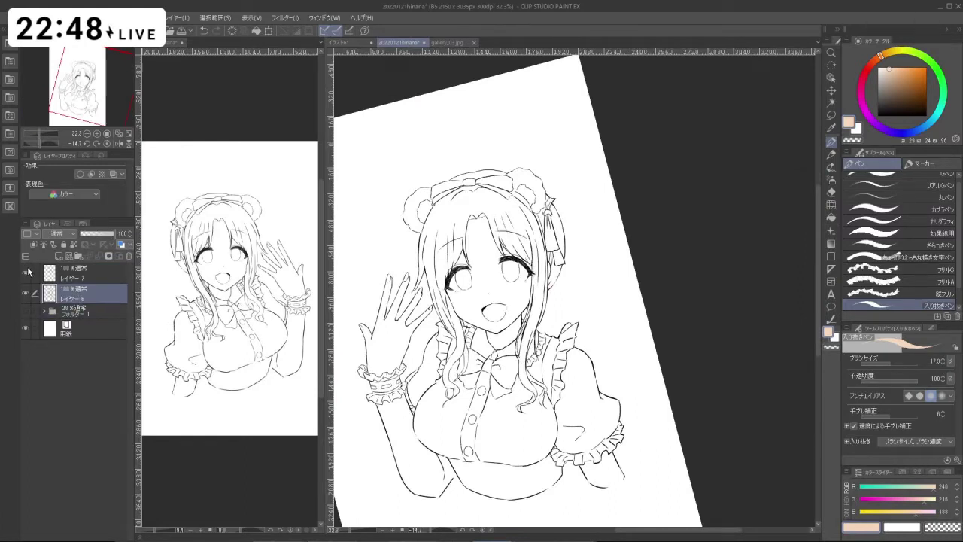
pyautogui.click(87, 308)
pyautogui.hotkey('ctrl', 'shift', 'n')
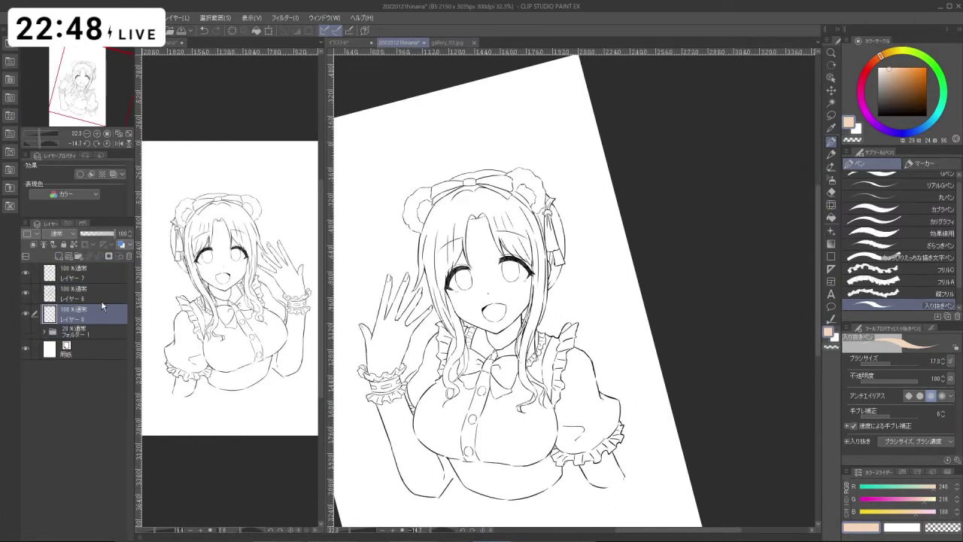
# - Create a folder for the line art, move レイヤー 7 and レイヤー 6 into it, collapse it and select レイヤー 8
pyautogui.click(84, 274)
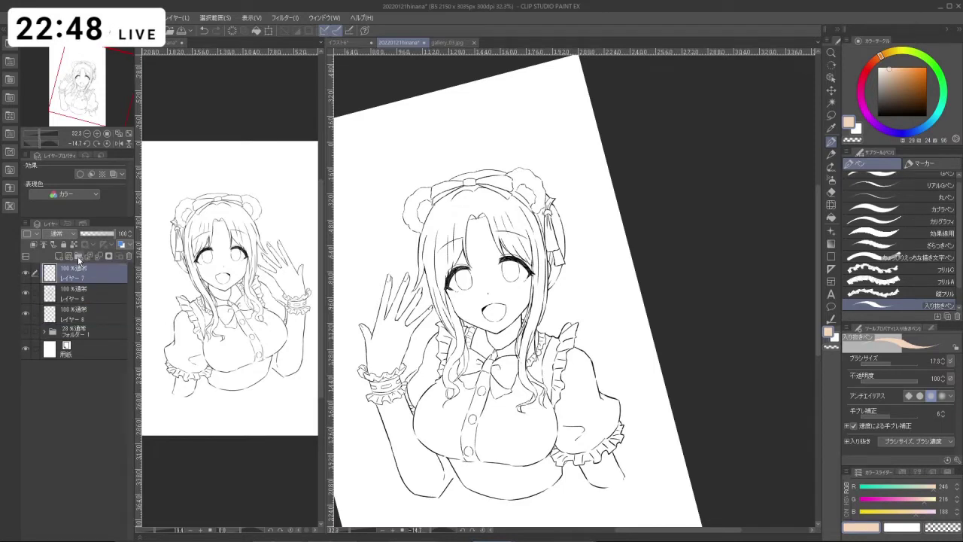
pyautogui.click(78, 258)
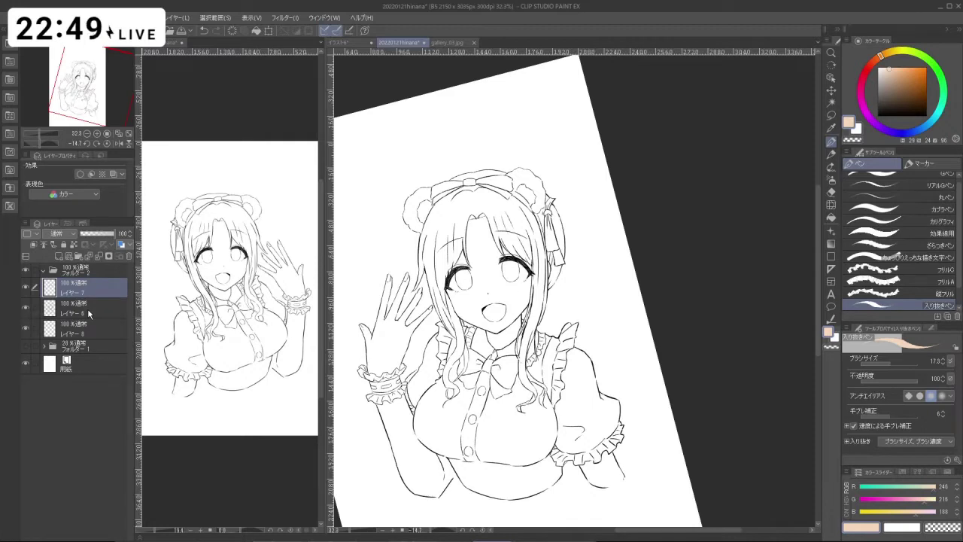
pyautogui.keyDown('ctrl'); pyautogui.click(90, 312); pyautogui.keyUp('ctrl')
pyautogui.moveTo(90, 311); pyautogui.dragTo(93, 271)
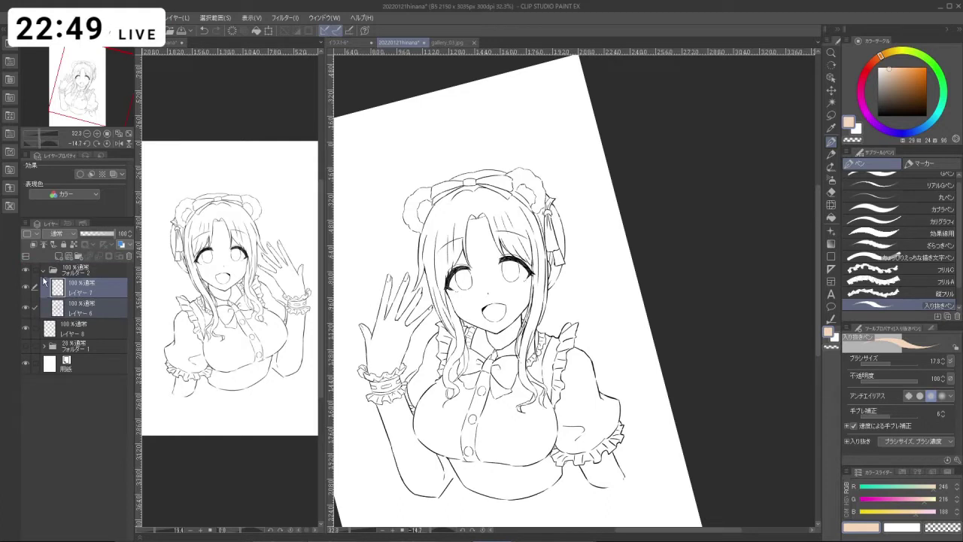
pyautogui.click(43, 270)
pyautogui.click(79, 289)
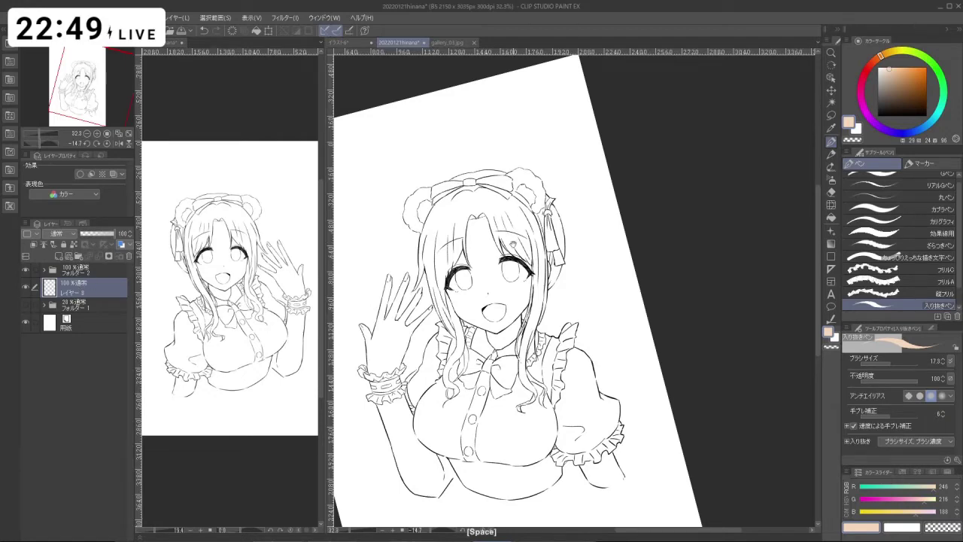
# - Enlarge the pen to 41.5 and block in the bangs on the ribbon side with the sampled peach on レイヤー 8
pyautogui.moveTo(512, 243); pyautogui.dragTo(523, 284)
pyautogui.moveTo(511, 271)
pyautogui.mouseDown()
pyautogui.moveTo(541, 271)
pyautogui.moveTo(493, 268)
pyautogui.moveTo(499, 295)
pyautogui.mouseUp()
pyautogui.hotkey('ctrl', 'z')
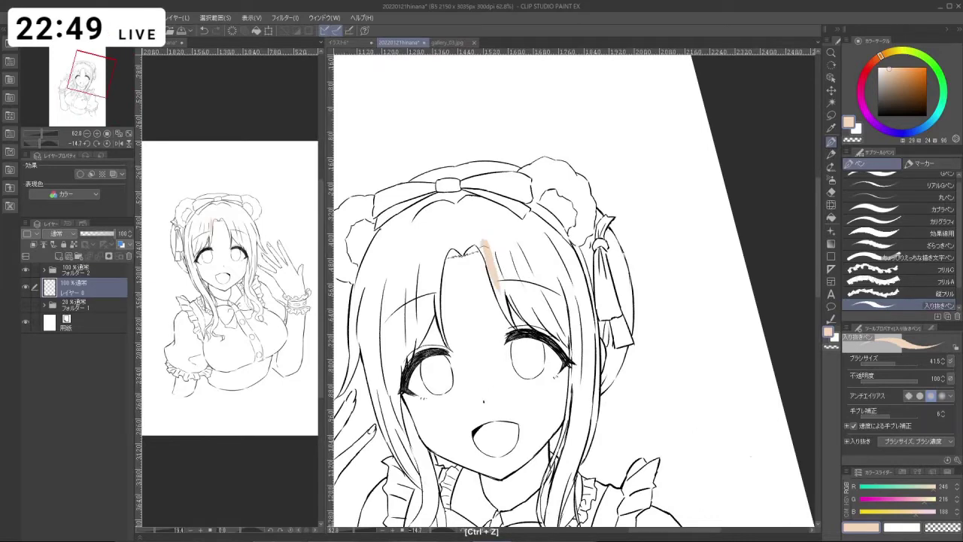
pyautogui.moveTo(485, 244); pyautogui.dragTo(500, 301)
pyautogui.moveTo(492, 244); pyautogui.dragTo(504, 299)
pyautogui.hotkey('ctrl', 'z')
pyautogui.hotkey('ctrl', 'z')
pyautogui.moveTo(488, 242)
pyautogui.mouseDown()
pyautogui.moveTo(515, 294)
pyautogui.moveTo(555, 316)
pyautogui.moveTo(535, 300)
pyautogui.mouseUp()
pyautogui.moveTo(647, 361)
pyautogui.mouseDown()
pyautogui.moveTo(587, 189)
pyautogui.moveTo(527, 200)
pyautogui.mouseUp()
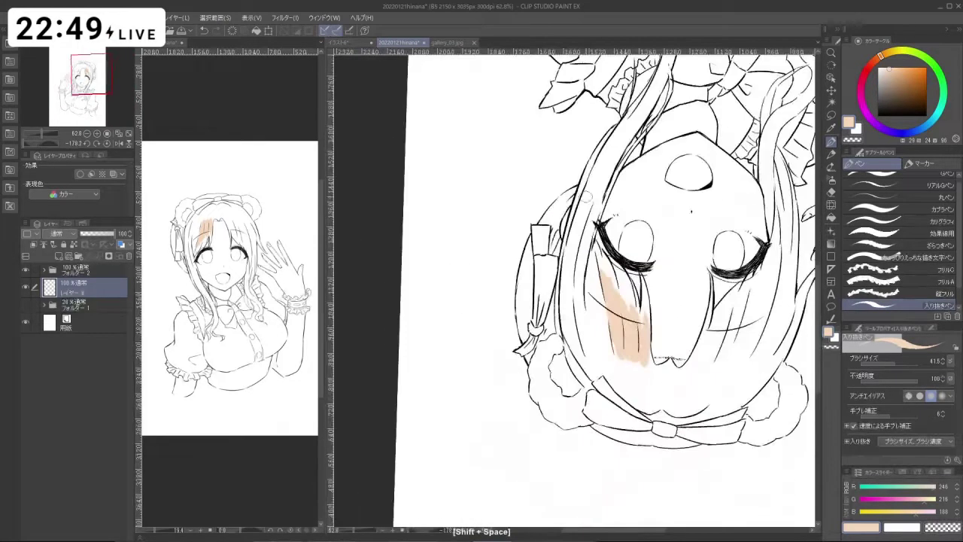
pyautogui.moveTo(575, 232)
pyautogui.mouseDown()
pyautogui.moveTo(575, 333)
pyautogui.moveTo(566, 324)
pyautogui.moveTo(570, 347)
pyautogui.moveTo(585, 358)
pyautogui.moveTo(602, 346)
pyautogui.moveTo(595, 304)
pyautogui.mouseUp()
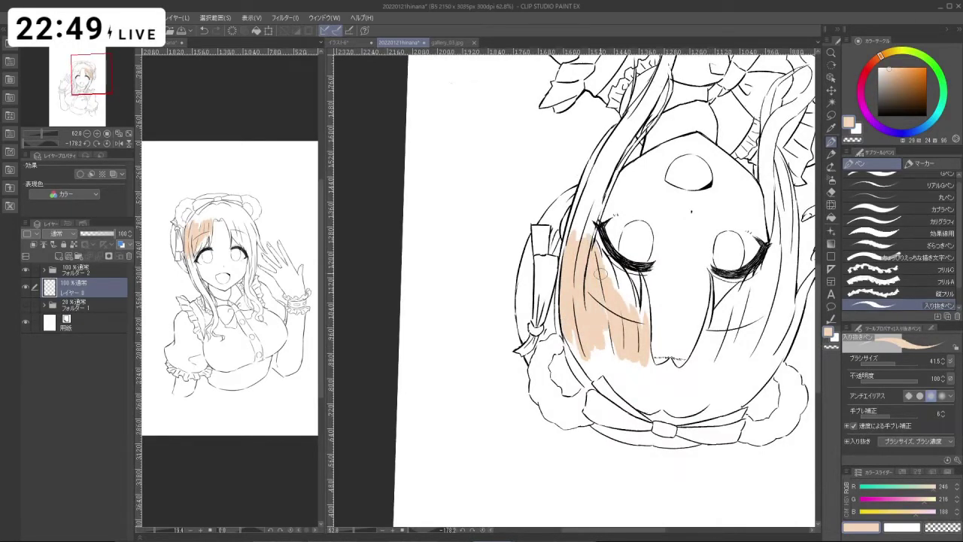
# - With a smaller pen, fill the inner edge of the ribbon-side bangs and the thin strand tip above the eye
pyautogui.moveTo(544, 353)
pyautogui.mouseDown()
pyautogui.moveTo(591, 354)
pyautogui.moveTo(601, 230)
pyautogui.mouseUp()
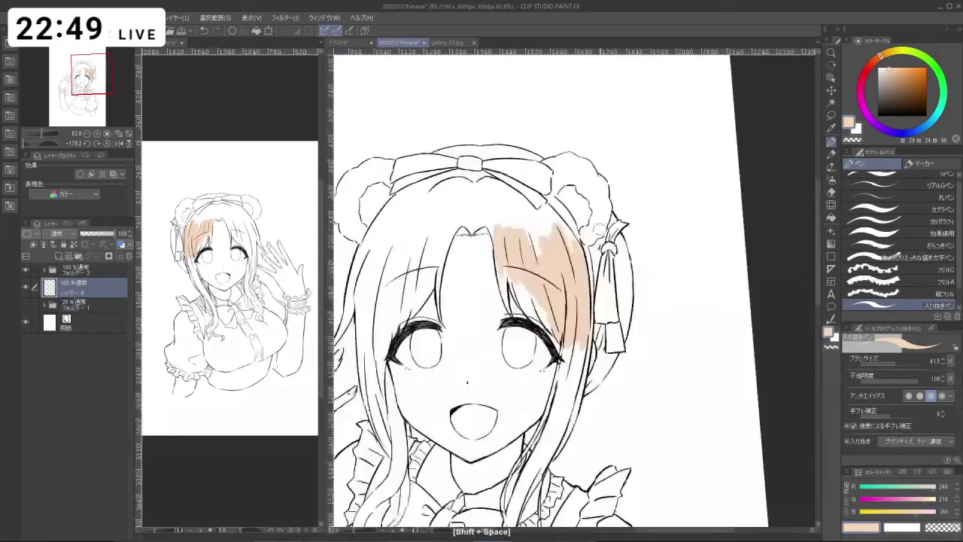
pyautogui.moveTo(514, 298); pyautogui.dragTo(549, 296)
pyautogui.moveTo(518, 294)
pyautogui.mouseDown()
pyautogui.moveTo(523, 300)
pyautogui.moveTo(520, 277)
pyautogui.mouseUp()
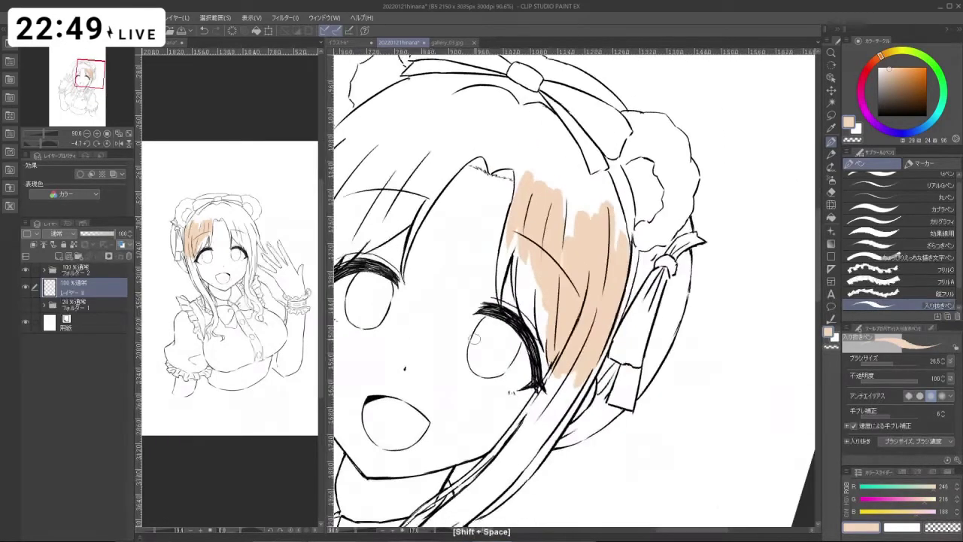
pyautogui.moveTo(519, 241); pyautogui.dragTo(519, 299)
pyautogui.moveTo(515, 233)
pyautogui.mouseDown()
pyautogui.moveTo(527, 321)
pyautogui.moveTo(526, 268)
pyautogui.moveTo(524, 308)
pyautogui.moveTo(546, 321)
pyautogui.moveTo(554, 354)
pyautogui.mouseUp()
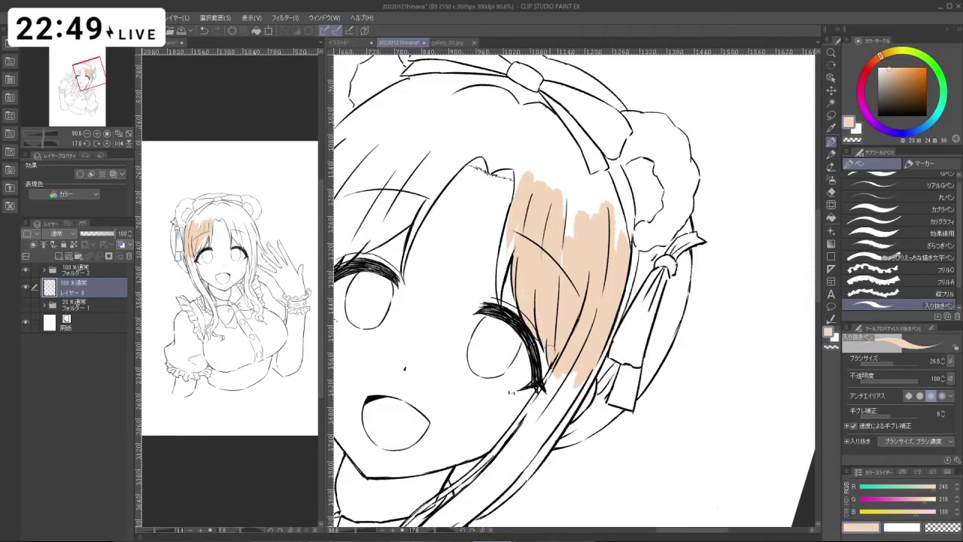
pyautogui.moveTo(511, 220); pyautogui.dragTo(503, 294)
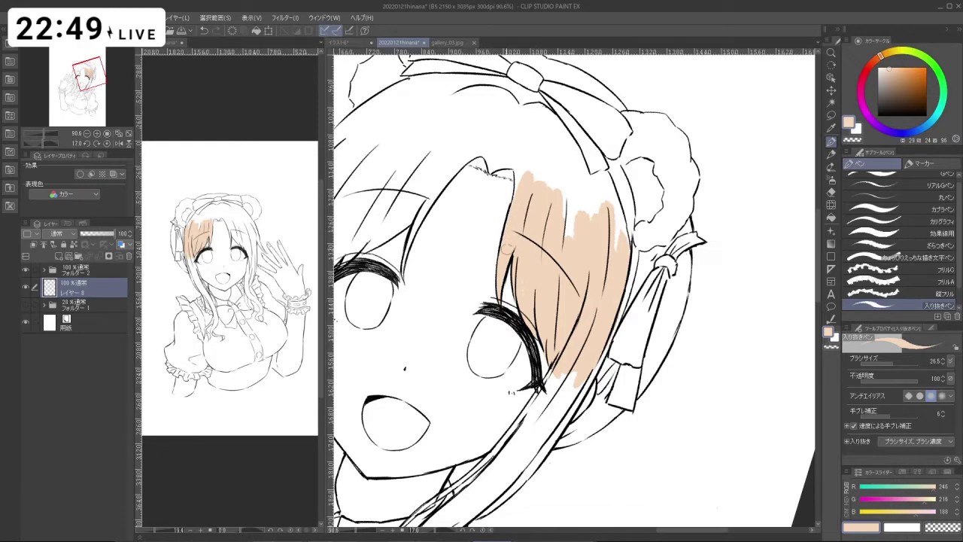
# - Fill the ribbon-side bangs up to the outer hairline and the end of the headband ribbon
pyautogui.moveTo(619, 254)
pyautogui.mouseDown()
pyautogui.moveTo(519, 304)
pyautogui.moveTo(530, 326)
pyautogui.moveTo(509, 262)
pyautogui.moveTo(516, 265)
pyautogui.mouseUp()
pyautogui.moveTo(505, 272); pyautogui.dragTo(516, 334)
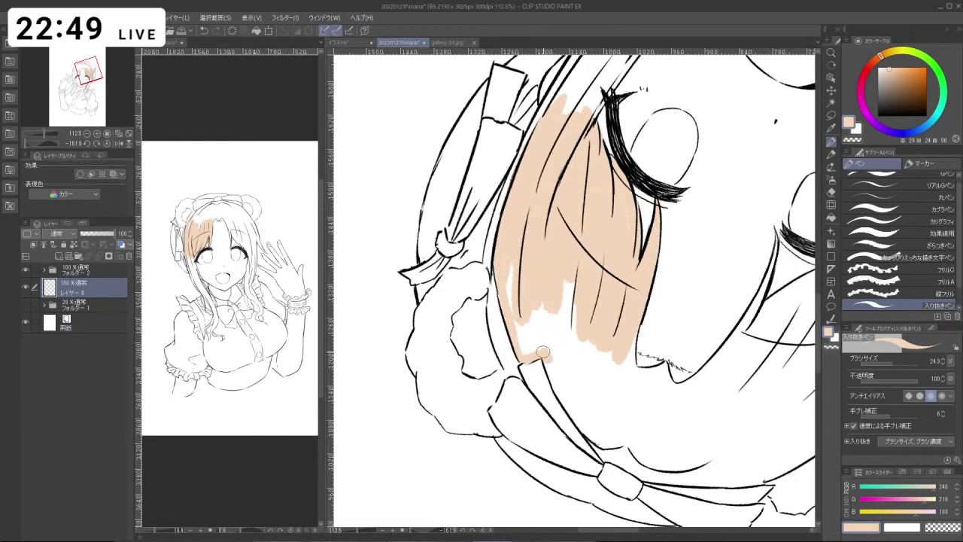
pyautogui.moveTo(536, 348); pyautogui.dragTo(509, 267)
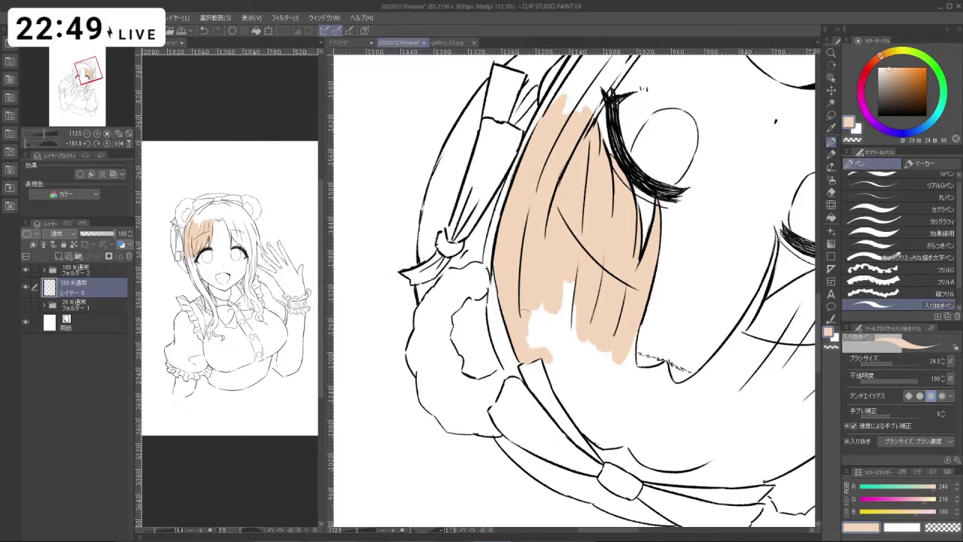
pyautogui.moveTo(527, 339)
pyautogui.mouseDown()
pyautogui.moveTo(536, 316)
pyautogui.moveTo(549, 347)
pyautogui.moveTo(566, 301)
pyautogui.moveTo(582, 344)
pyautogui.moveTo(631, 301)
pyautogui.moveTo(549, 237)
pyautogui.mouseUp()
pyautogui.moveTo(570, 327); pyautogui.dragTo(561, 272)
pyautogui.moveTo(544, 373); pyautogui.dragTo(590, 375)
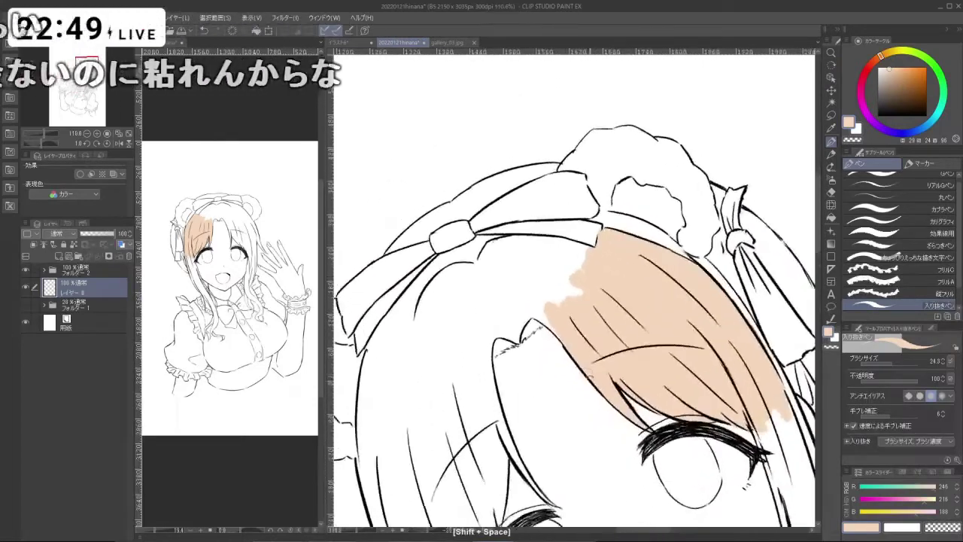
# - Paint peach around the jagged centre parting and down the inner edge of the bangs on the waving-hand side
pyautogui.moveTo(545, 294); pyautogui.dragTo(526, 277)
pyautogui.moveTo(516, 320); pyautogui.dragTo(508, 319)
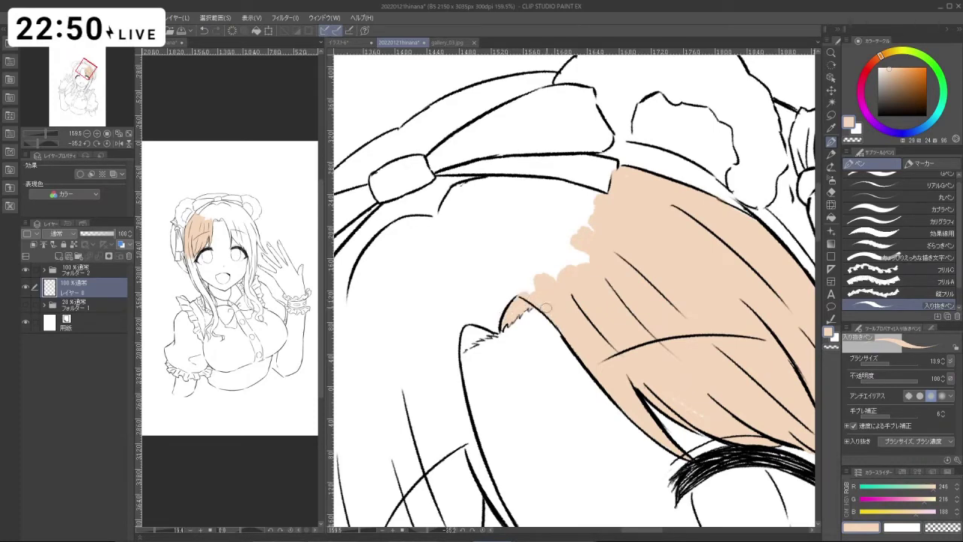
pyautogui.moveTo(547, 308)
pyautogui.mouseDown()
pyautogui.moveTo(522, 331)
pyautogui.moveTo(553, 252)
pyautogui.moveTo(591, 267)
pyautogui.moveTo(524, 330)
pyautogui.mouseUp()
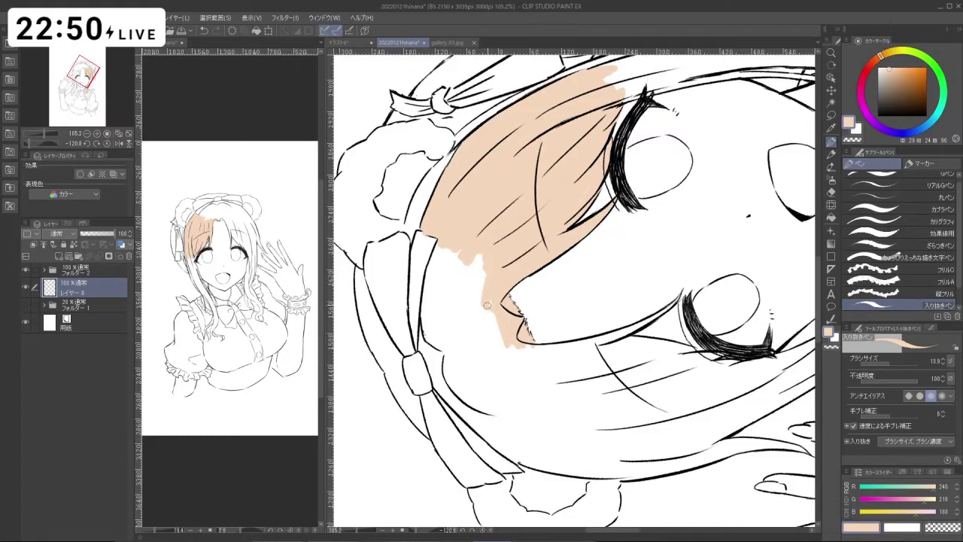
pyautogui.moveTo(535, 370)
pyautogui.mouseDown()
pyautogui.moveTo(500, 369)
pyautogui.moveTo(628, 344)
pyautogui.moveTo(523, 238)
pyautogui.mouseUp()
pyautogui.moveTo(635, 154); pyautogui.dragTo(600, 95)
pyautogui.moveTo(503, 258)
pyautogui.mouseDown()
pyautogui.moveTo(519, 259)
pyautogui.moveTo(517, 250)
pyautogui.mouseUp()
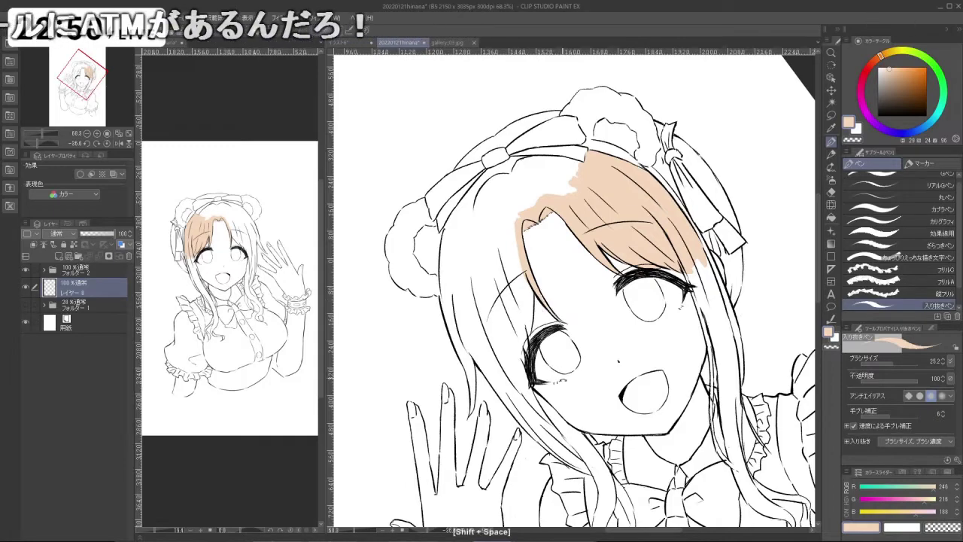
# - Fill the pointed bang strand above the eye on the waving-hand side with peach
pyautogui.moveTo(542, 375); pyautogui.dragTo(522, 364)
pyautogui.moveTo(485, 395); pyautogui.dragTo(441, 418)
pyautogui.moveTo(486, 358)
pyautogui.mouseDown()
pyautogui.moveTo(516, 306)
pyautogui.moveTo(496, 300)
pyautogui.moveTo(482, 367)
pyautogui.moveTo(630, 266)
pyautogui.moveTo(585, 257)
pyautogui.moveTo(522, 327)
pyautogui.moveTo(570, 322)
pyautogui.moveTo(596, 349)
pyautogui.mouseUp()
pyautogui.scroll(2, 521, 326)
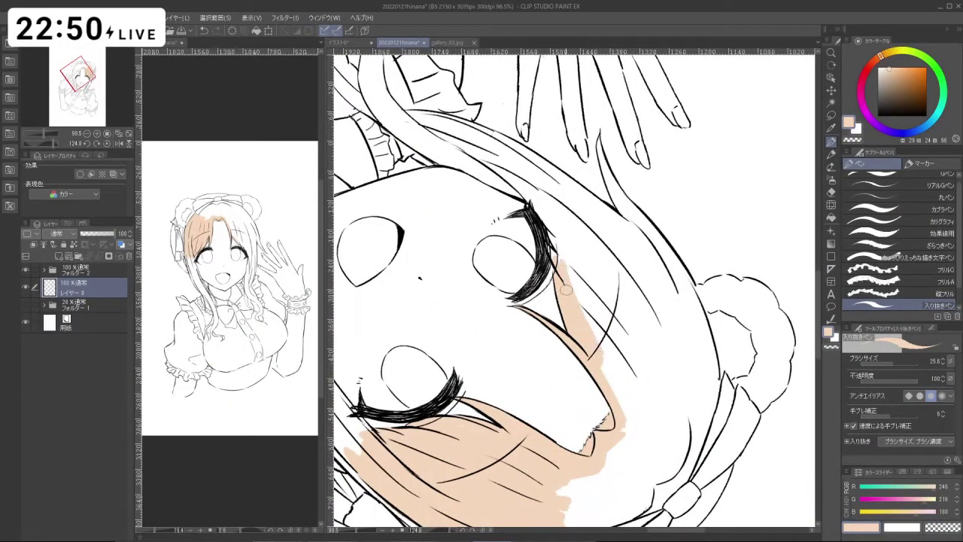
pyautogui.moveTo(567, 289)
pyautogui.mouseDown()
pyautogui.moveTo(556, 242)
pyautogui.moveTo(527, 275)
pyautogui.moveTo(601, 327)
pyautogui.mouseUp()
pyautogui.scroll(-4, 596, 331)
# - Fill the rest of the waving-hand side bangs out to the hairline and down beside the eye
pyautogui.moveTo(586, 381); pyautogui.dragTo(510, 338)
pyautogui.moveTo(500, 340); pyautogui.dragTo(445, 297)
pyautogui.moveTo(515, 266); pyautogui.dragTo(501, 288)
pyautogui.moveTo(499, 249)
pyautogui.mouseDown()
pyautogui.moveTo(500, 305)
pyautogui.moveTo(489, 268)
pyautogui.mouseUp()
pyautogui.moveTo(502, 325)
pyautogui.mouseDown()
pyautogui.moveTo(517, 250)
pyautogui.moveTo(529, 316)
pyautogui.moveTo(552, 225)
pyautogui.moveTo(581, 185)
pyautogui.moveTo(535, 225)
pyautogui.moveTo(506, 192)
pyautogui.moveTo(488, 249)
pyautogui.moveTo(512, 198)
pyautogui.moveTo(556, 167)
pyautogui.moveTo(563, 193)
pyautogui.moveTo(584, 173)
pyautogui.moveTo(544, 180)
pyautogui.moveTo(530, 155)
pyautogui.moveTo(489, 250)
pyautogui.moveTo(507, 301)
pyautogui.moveTo(510, 247)
pyautogui.moveTo(522, 308)
pyautogui.moveTo(629, 292)
pyautogui.moveTo(578, 235)
pyautogui.moveTo(548, 242)
pyautogui.moveTo(520, 294)
pyautogui.mouseUp()
pyautogui.press('space')
pyautogui.hotkey('shift', 'space')
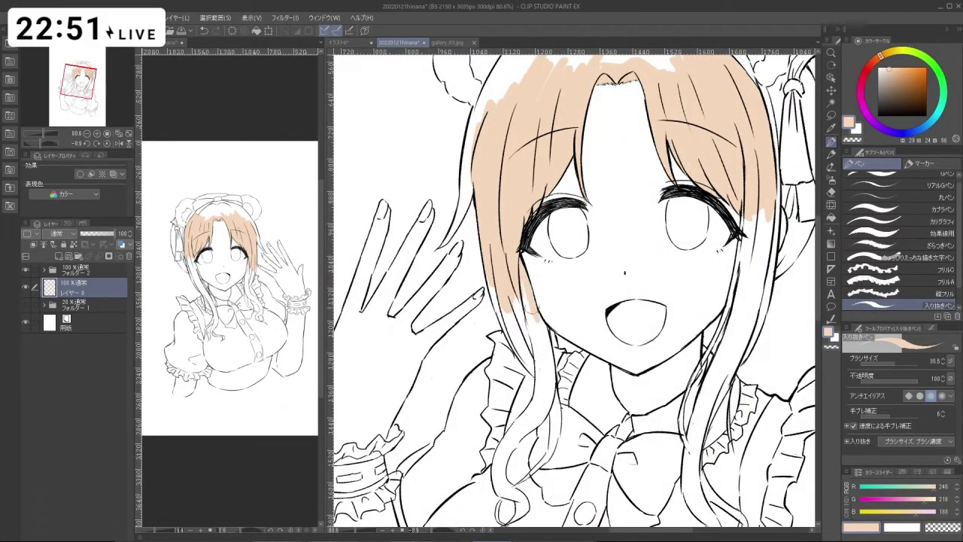
# - Paint the side lock on the waving-hand side from beside the cheek down to the shoulder frill
pyautogui.moveTo(529, 292); pyautogui.dragTo(535, 342)
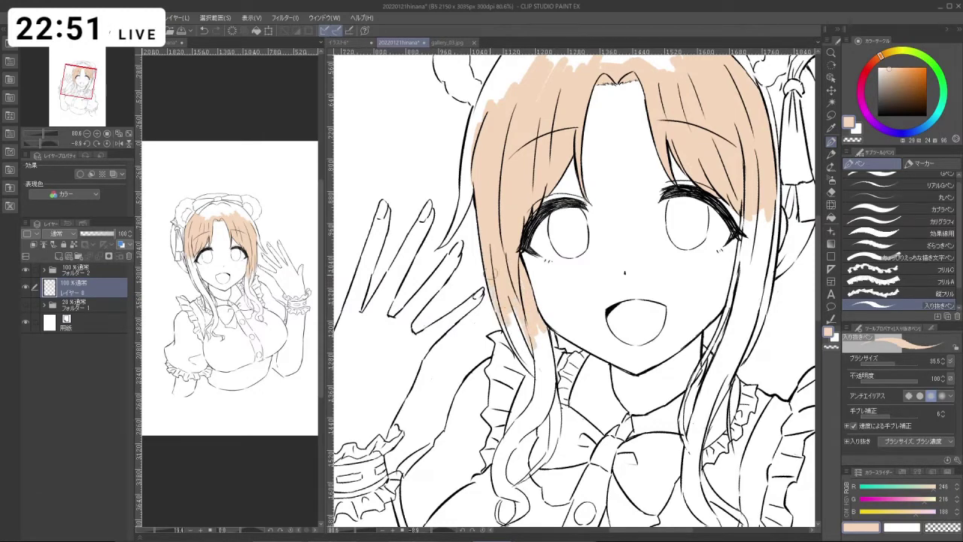
pyautogui.moveTo(503, 299); pyautogui.dragTo(516, 344)
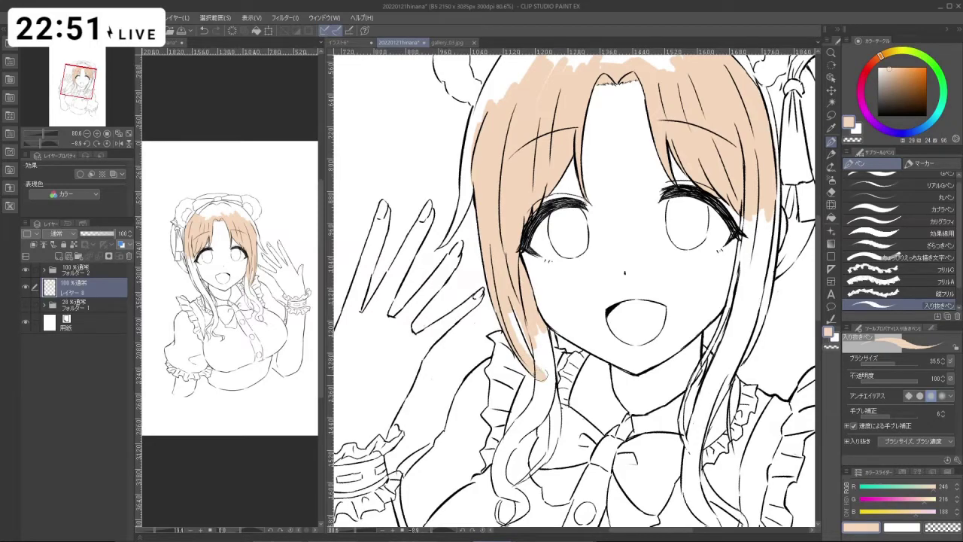
pyautogui.hotkey('shift', 'space')
pyautogui.moveTo(538, 355); pyautogui.dragTo(467, 282)
pyautogui.press('space')
pyautogui.moveTo(571, 311); pyautogui.dragTo(511, 374)
# - Extend the peach down the wavy part of the side lock, from the collar frill past the chest bow
pyautogui.hotkey('shift', 'space')
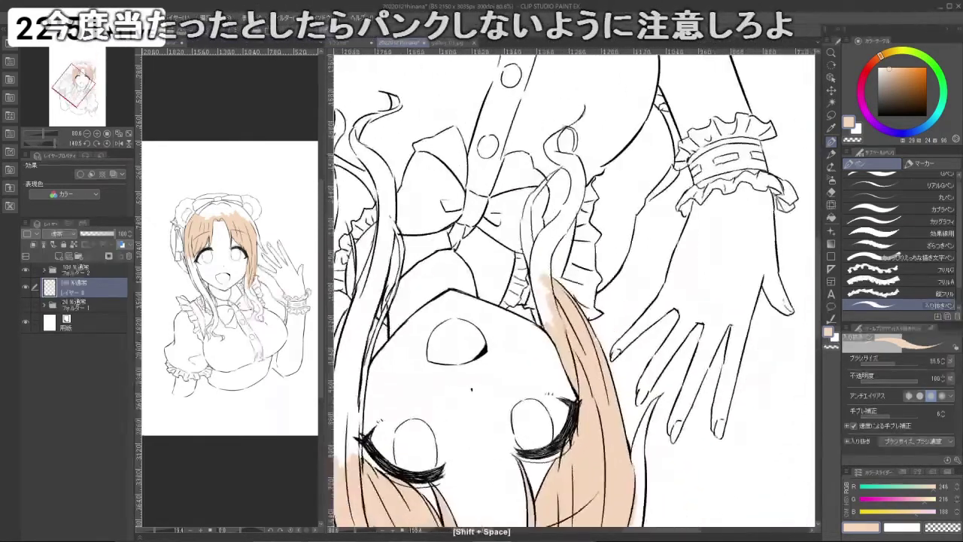
pyautogui.hotkey('ctrl', 'space')
pyautogui.moveTo(519, 267)
pyautogui.mouseDown()
pyautogui.moveTo(536, 269)
pyautogui.moveTo(547, 331)
pyautogui.moveTo(547, 293)
pyautogui.moveTo(557, 333)
pyautogui.moveTo(614, 272)
pyautogui.moveTo(596, 260)
pyautogui.mouseUp()
pyautogui.hotkey('shift', 'space')
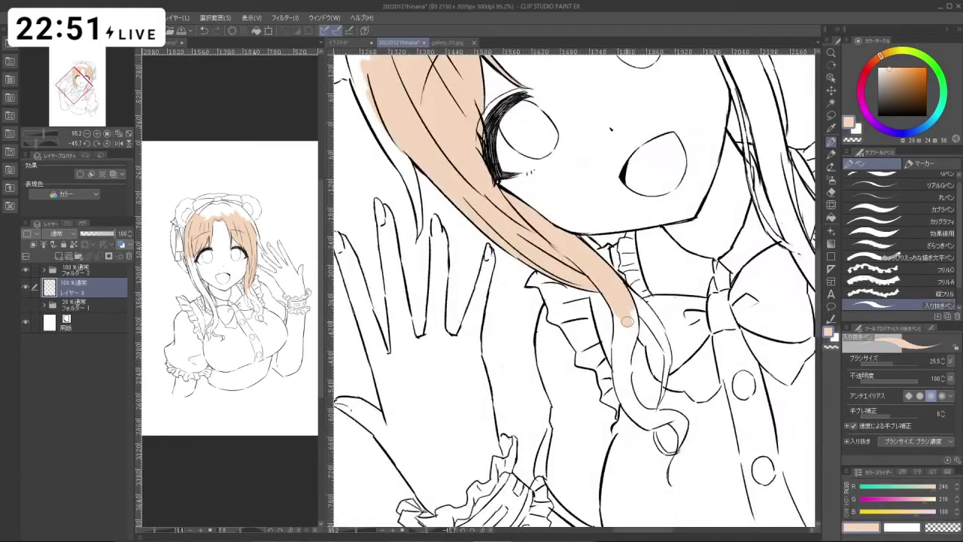
pyautogui.hotkey('shift', 'space')
pyautogui.moveTo(632, 320)
pyautogui.mouseDown()
pyautogui.moveTo(573, 228)
pyautogui.moveTo(482, 423)
pyautogui.moveTo(625, 233)
pyautogui.mouseUp()
pyautogui.hotkey('ctrl', 'space')
pyautogui.hotkey('shift', 'space')
pyautogui.press('space')
pyautogui.moveTo(610, 344)
pyautogui.mouseDown()
pyautogui.moveTo(573, 254)
pyautogui.moveTo(594, 275)
pyautogui.moveTo(590, 250)
pyautogui.moveTo(582, 297)
pyautogui.mouseUp()
pyautogui.hotkey('ctrl', 'space')
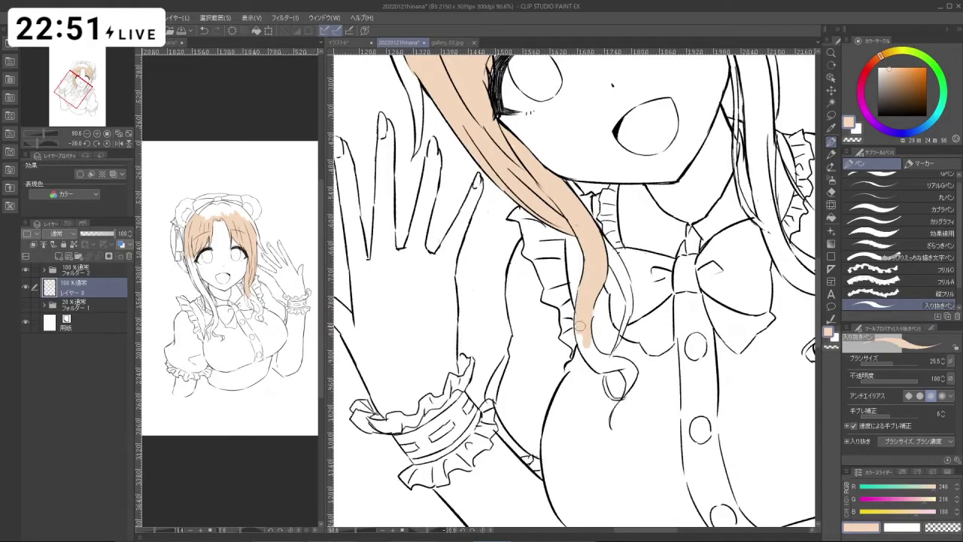
# - Paint the curled tip of the side lock, including the thin loop at its end
pyautogui.moveTo(580, 325)
pyautogui.mouseDown()
pyautogui.moveTo(586, 351)
pyautogui.moveTo(602, 362)
pyautogui.moveTo(624, 335)
pyautogui.moveTo(603, 301)
pyautogui.mouseUp()
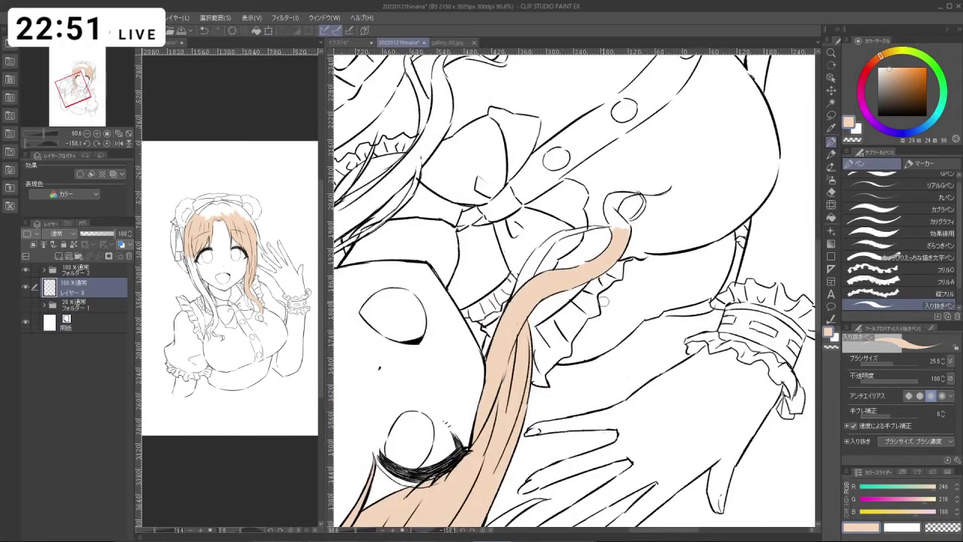
pyautogui.moveTo(604, 301); pyautogui.dragTo(544, 288)
pyautogui.moveTo(538, 370); pyautogui.dragTo(547, 366)
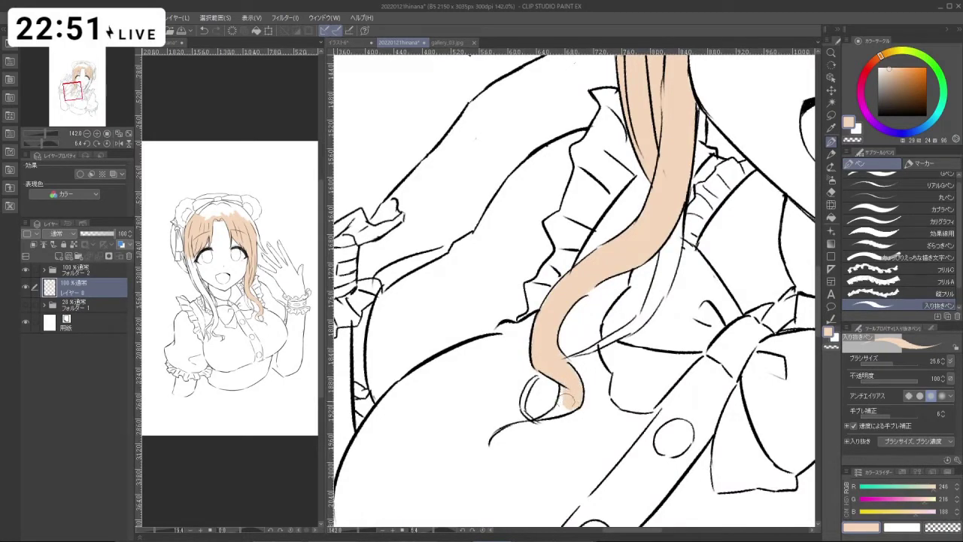
pyautogui.moveTo(562, 401)
pyautogui.mouseDown()
pyautogui.moveTo(448, 242)
pyautogui.moveTo(471, 264)
pyautogui.mouseUp()
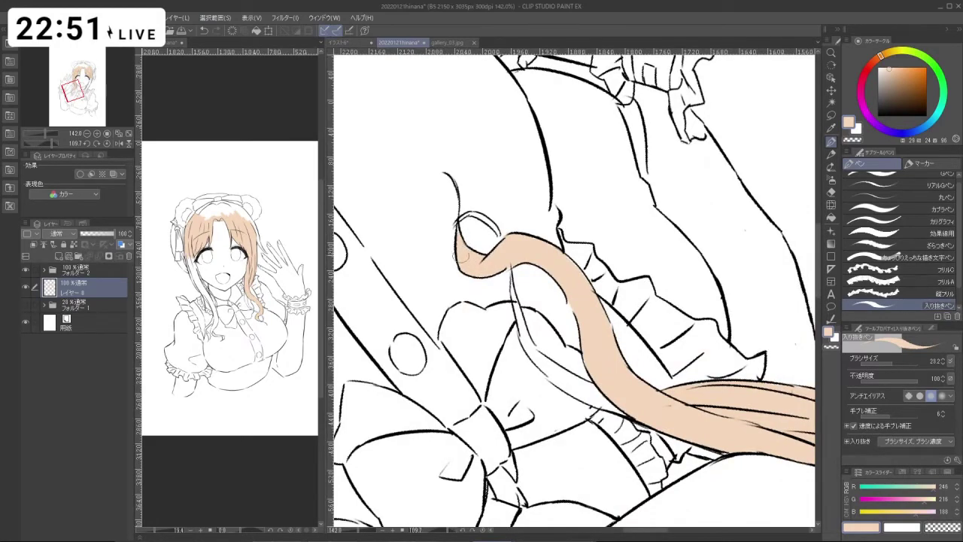
pyautogui.moveTo(449, 279)
pyautogui.mouseDown()
pyautogui.moveTo(453, 302)
pyautogui.moveTo(662, 368)
pyautogui.moveTo(626, 402)
pyautogui.moveTo(633, 396)
pyautogui.mouseUp()
pyautogui.hotkey('ctrl', 'z')
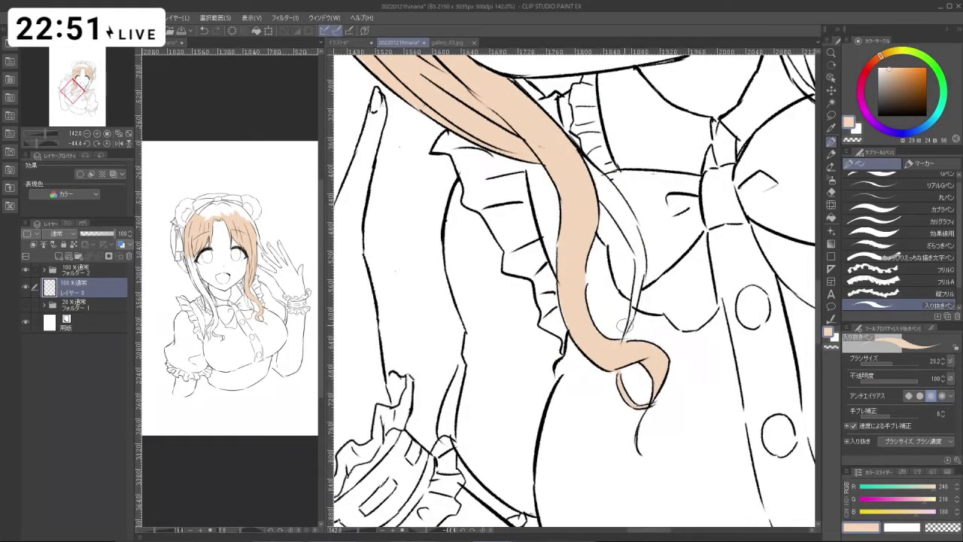
# - Paint the lower end of the thin loose strand between the wavy side lock and the bow
pyautogui.moveTo(630, 323); pyautogui.dragTo(632, 289)
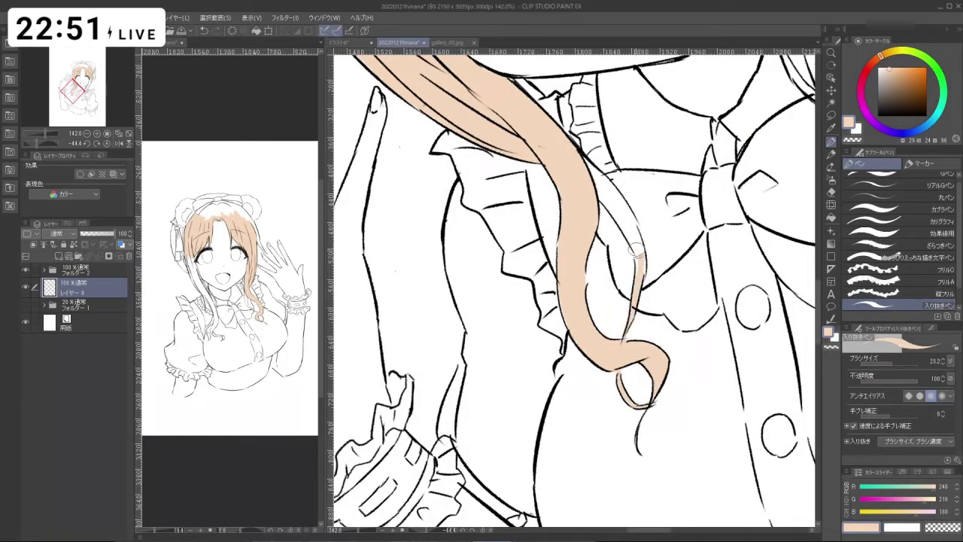
pyautogui.moveTo(527, 318); pyautogui.dragTo(614, 275)
pyautogui.moveTo(602, 445); pyautogui.dragTo(556, 427)
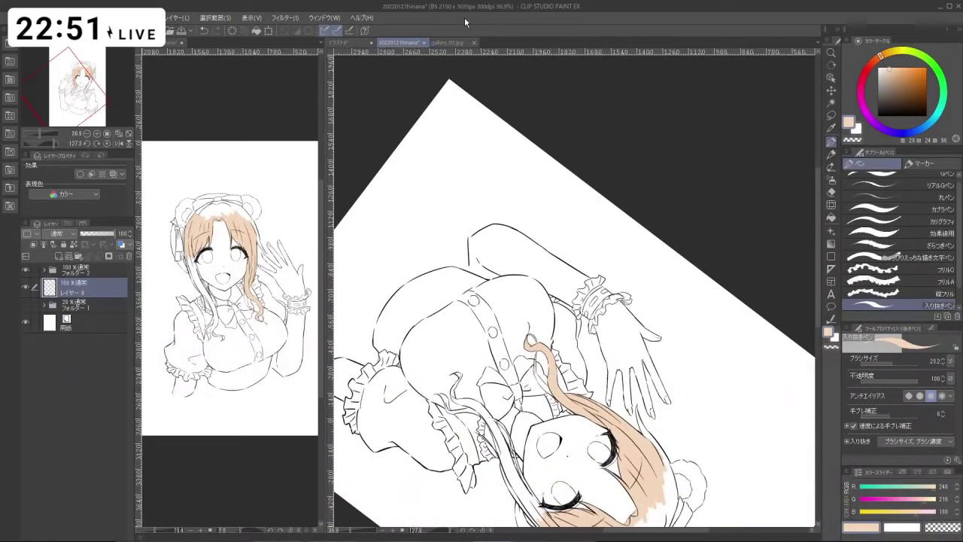
# - Place the gallery_03.jpg reference above the drawing and continue filling the thin strand up toward the collar frill
pyautogui.click(452, 43)
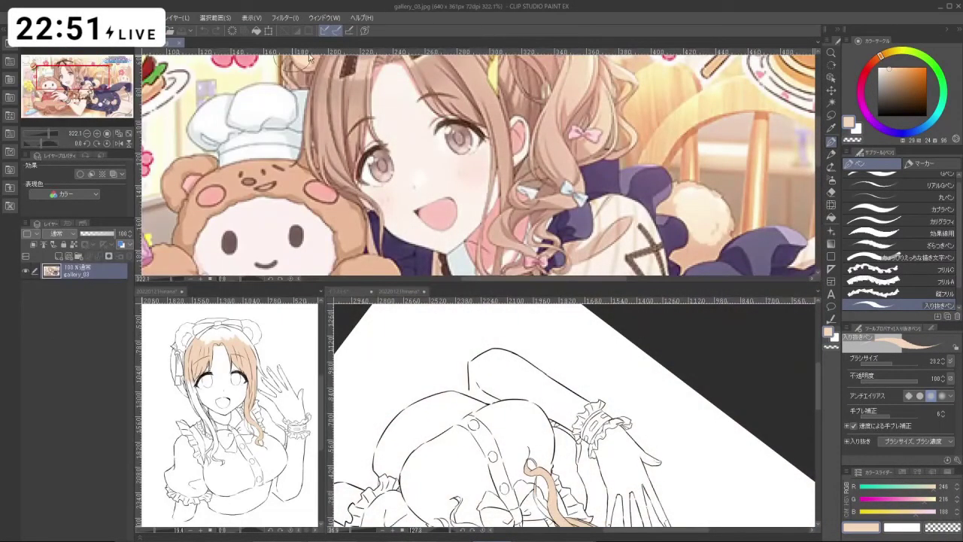
pyautogui.click(549, 491)
pyautogui.moveTo(554, 502); pyautogui.dragTo(518, 373)
pyautogui.moveTo(509, 369)
pyautogui.mouseDown()
pyautogui.moveTo(537, 362)
pyautogui.moveTo(530, 338)
pyautogui.moveTo(522, 399)
pyautogui.mouseUp()
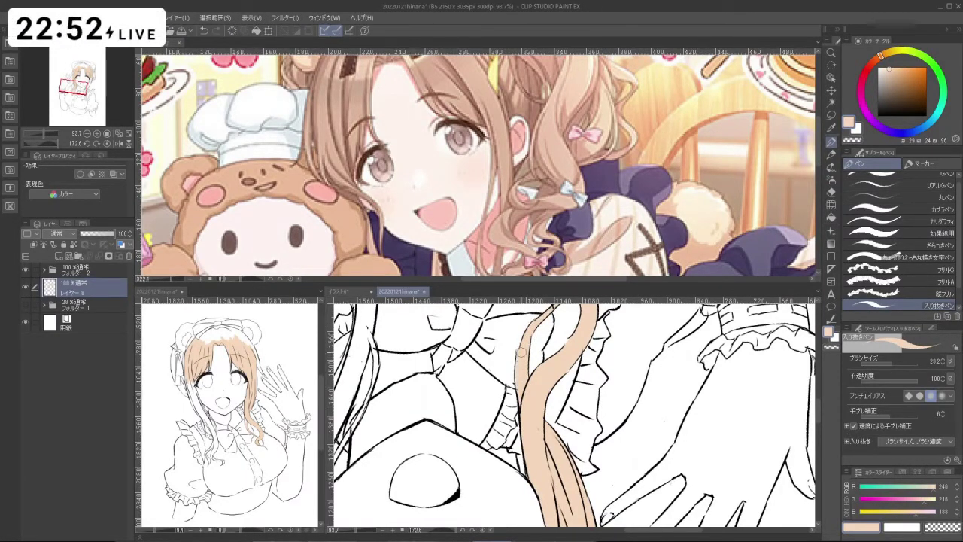
# - Resample the light peach from the ponytail in the gallery_03.jpg reference and look over the character's whole hairstyle
pyautogui.rightClick(574, 89)
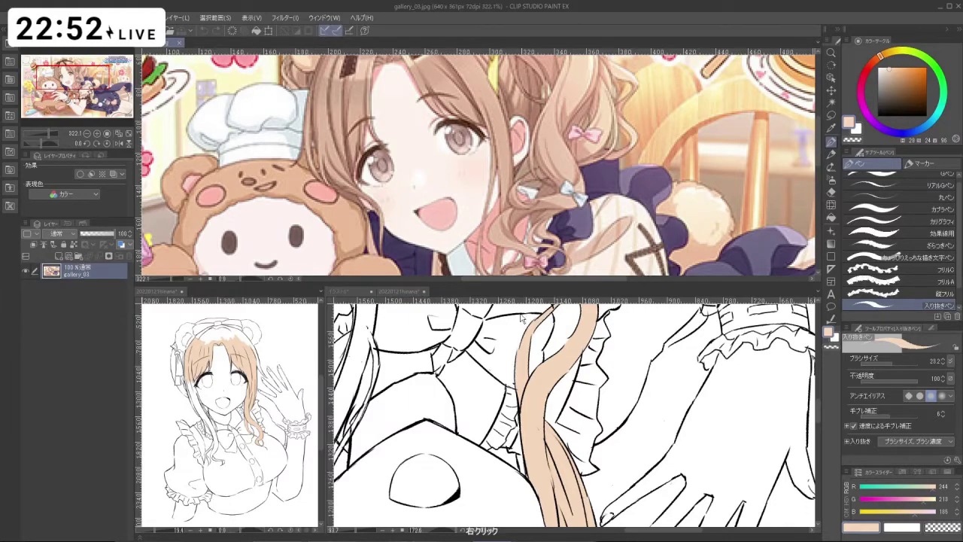
pyautogui.rightClick(534, 425)
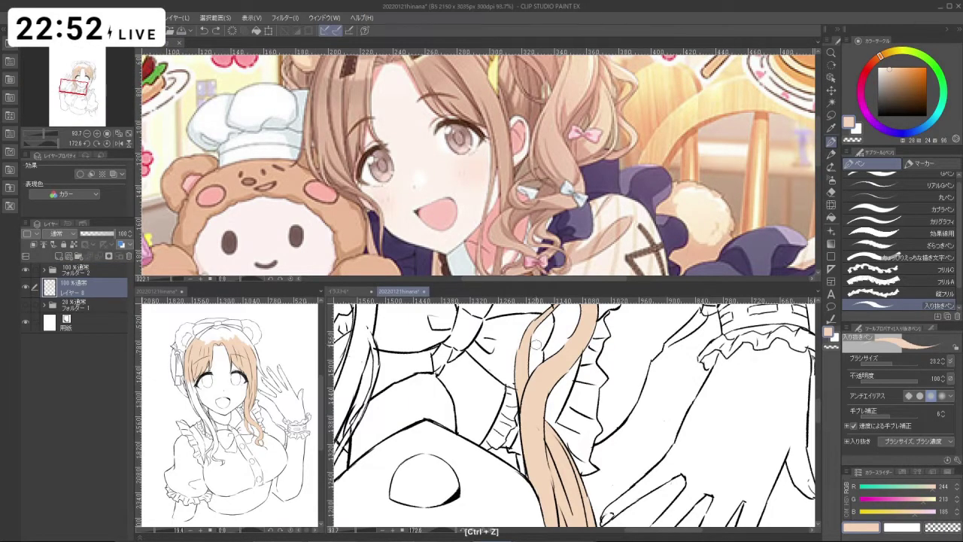
pyautogui.moveTo(536, 344); pyautogui.dragTo(584, 495)
pyautogui.click(579, 188)
pyautogui.moveTo(580, 189); pyautogui.dragTo(529, 216)
pyautogui.moveTo(451, 136); pyautogui.dragTo(587, 166)
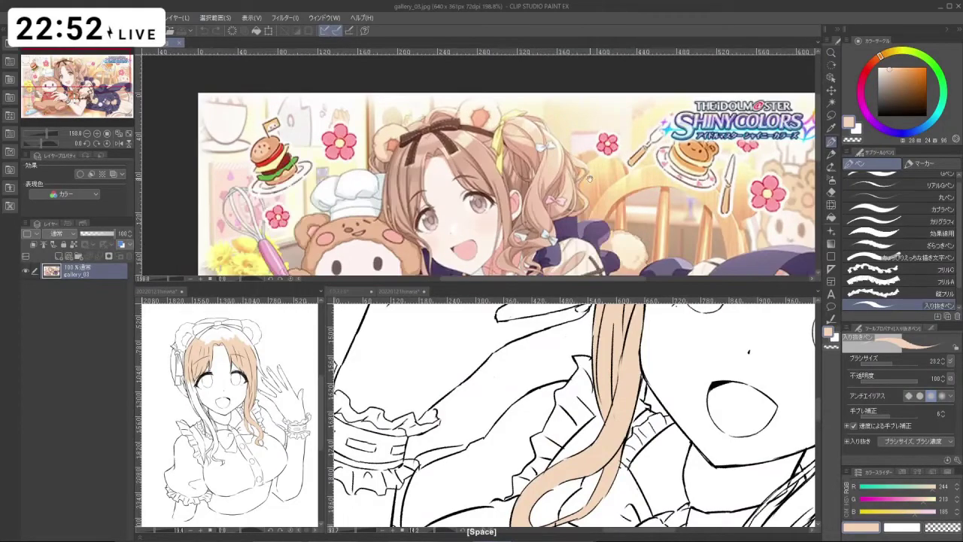
# - Sample a slightly darker, pinker peach from the ponytail in the gallery_03.jpg reference and return to the drawing
pyautogui.rightClick(568, 202)
pyautogui.click(616, 347)
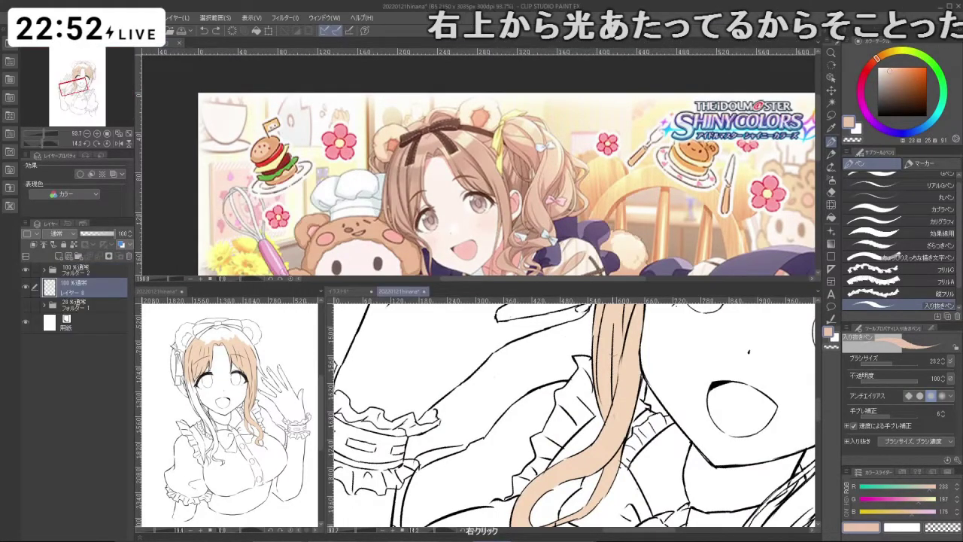
pyautogui.hotkey('ctrl', 'z')
pyautogui.moveTo(642, 430); pyautogui.dragTo(641, 395)
pyautogui.moveTo(603, 328); pyautogui.dragTo(550, 344)
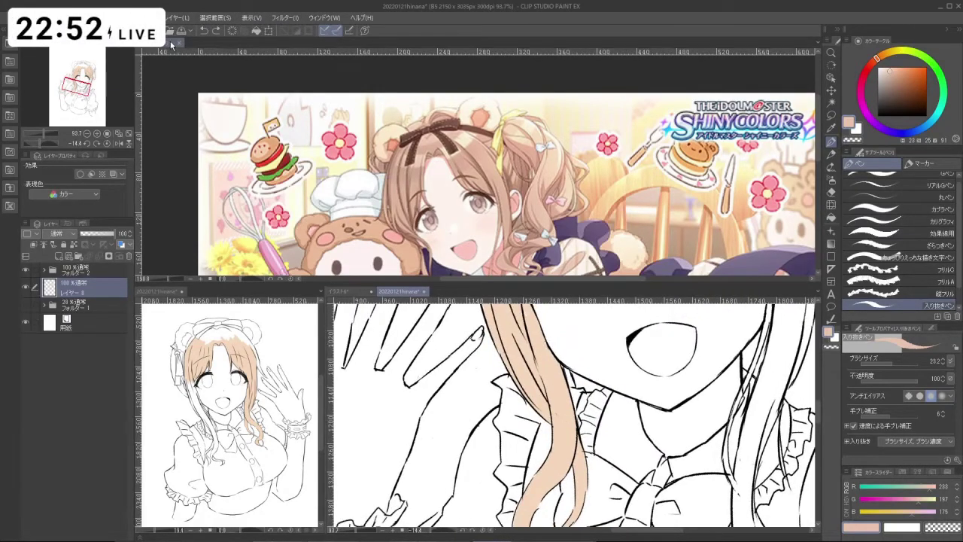
# - Dock the gallery_03.jpg reference as a tab beside the drawing and bring the drawing back to the front
pyautogui.moveTo(170, 40); pyautogui.dragTo(444, 289)
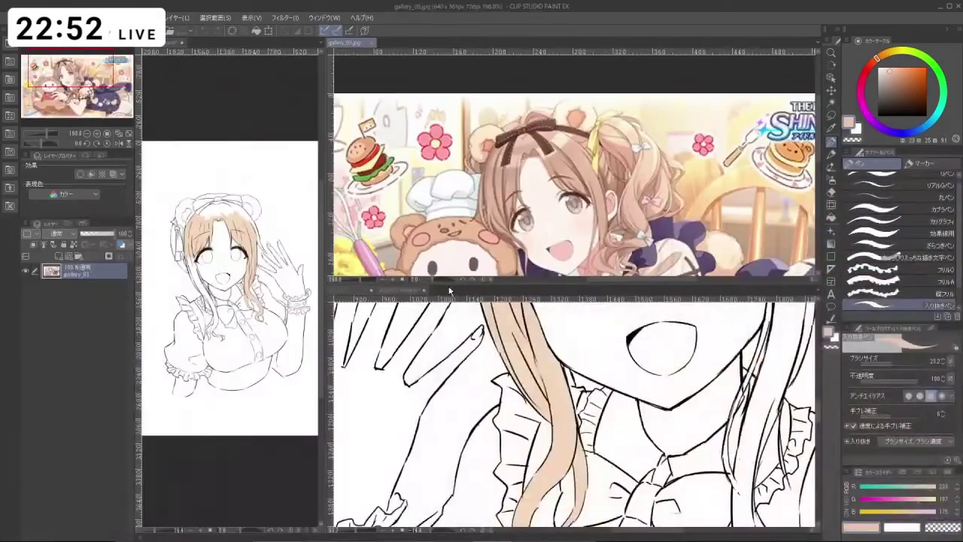
pyautogui.moveTo(359, 43); pyautogui.dragTo(444, 288)
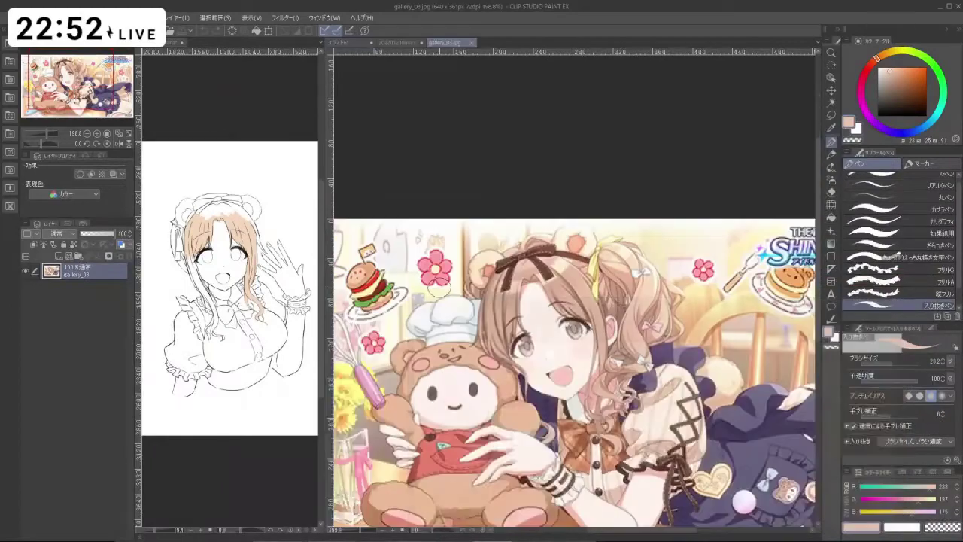
pyautogui.click(399, 43)
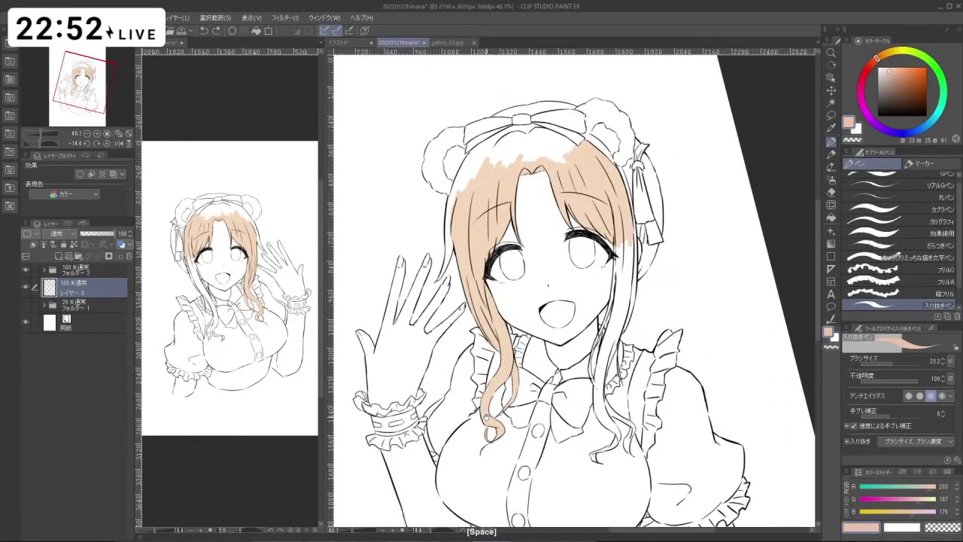
# - Lock the hair layer's transparent pixels and recolour all the painted hair with the new peach using a brush of about 200
pyautogui.moveTo(486, 417)
pyautogui.mouseDown()
pyautogui.moveTo(728, 307)
pyautogui.moveTo(619, 135)
pyautogui.moveTo(582, 129)
pyautogui.mouseUp()
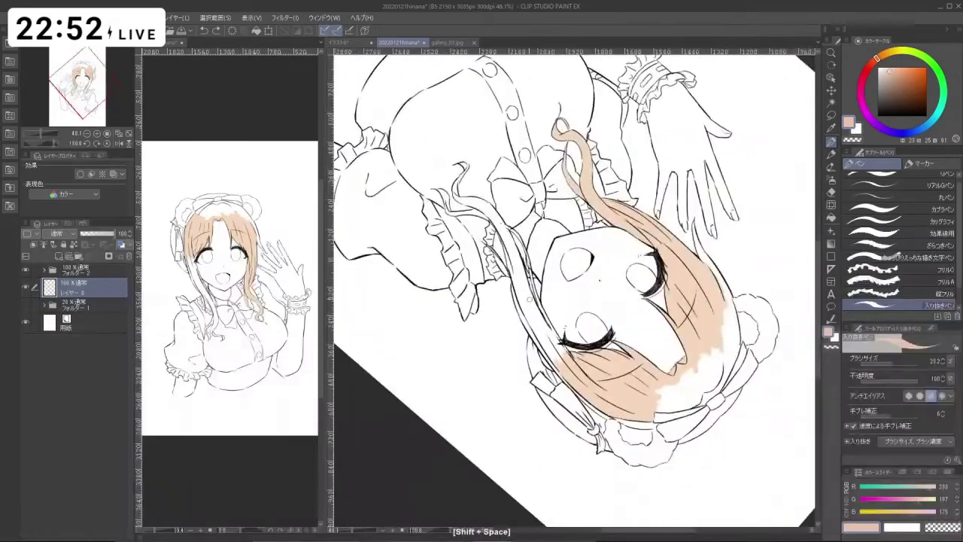
pyautogui.moveTo(511, 275); pyautogui.dragTo(541, 339)
pyautogui.hotkey('ctrl', 'z')
pyautogui.moveTo(551, 379)
pyautogui.mouseDown()
pyautogui.moveTo(569, 381)
pyautogui.moveTo(666, 265)
pyautogui.mouseUp()
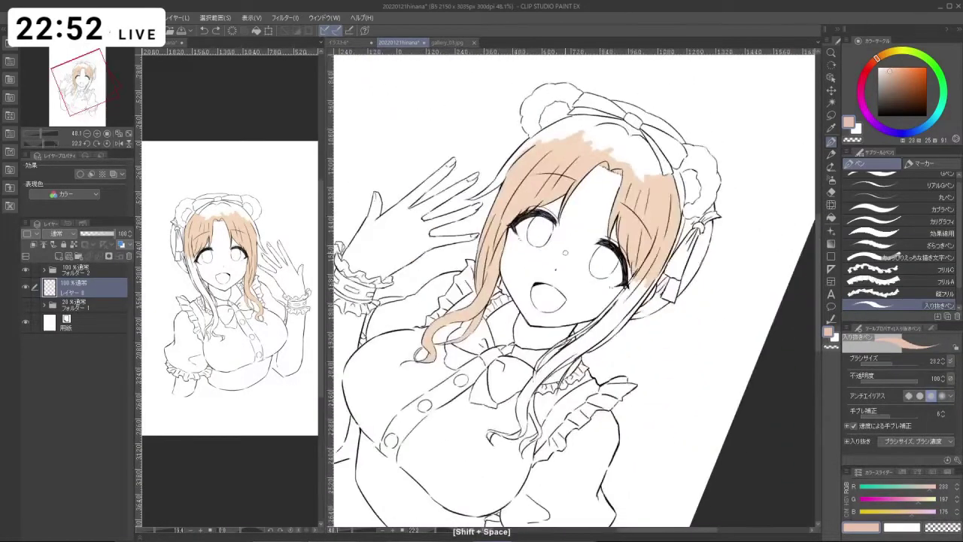
pyautogui.moveTo(538, 290); pyautogui.dragTo(539, 312)
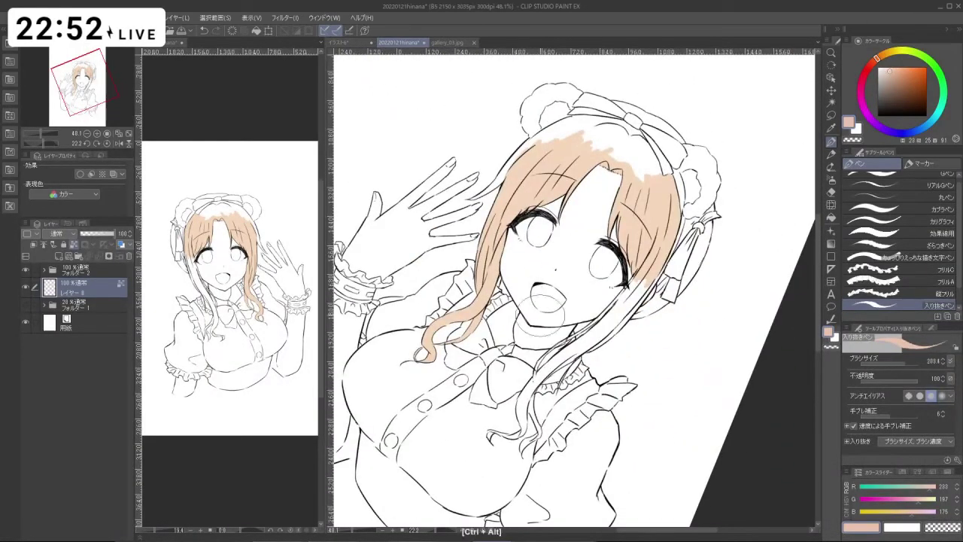
pyautogui.moveTo(441, 319)
pyautogui.mouseDown()
pyautogui.moveTo(556, 134)
pyautogui.moveTo(605, 139)
pyautogui.moveTo(651, 226)
pyautogui.moveTo(647, 278)
pyautogui.moveTo(666, 289)
pyautogui.moveTo(654, 326)
pyautogui.mouseUp()
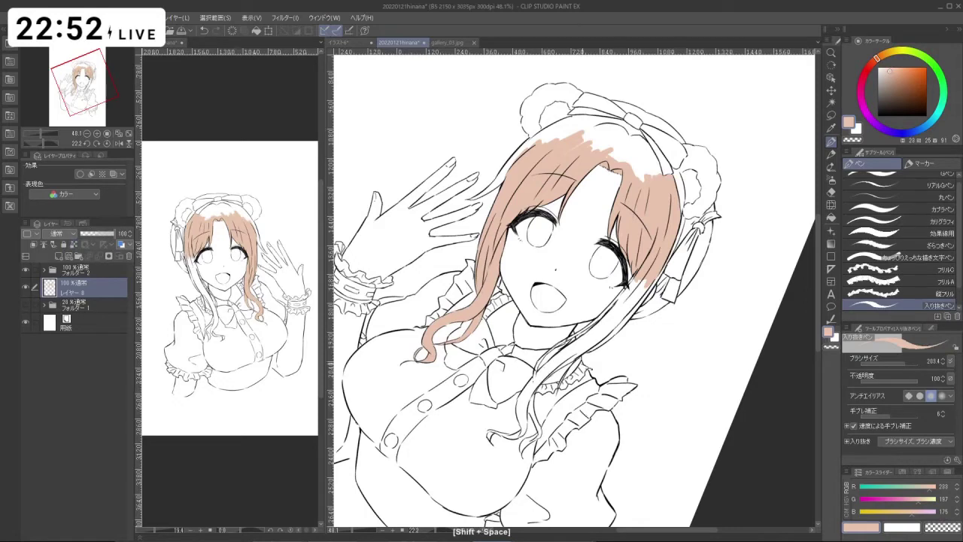
# - Switch to the G-pen at a size of about 50 and paint the crown hair along the hairband
pyautogui.moveTo(661, 266); pyautogui.dragTo(577, 128)
pyautogui.moveTo(427, 266)
pyautogui.mouseDown()
pyautogui.moveTo(486, 263)
pyautogui.moveTo(404, 283)
pyautogui.moveTo(399, 297)
pyautogui.moveTo(406, 301)
pyautogui.moveTo(415, 226)
pyautogui.moveTo(439, 258)
pyautogui.mouseUp()
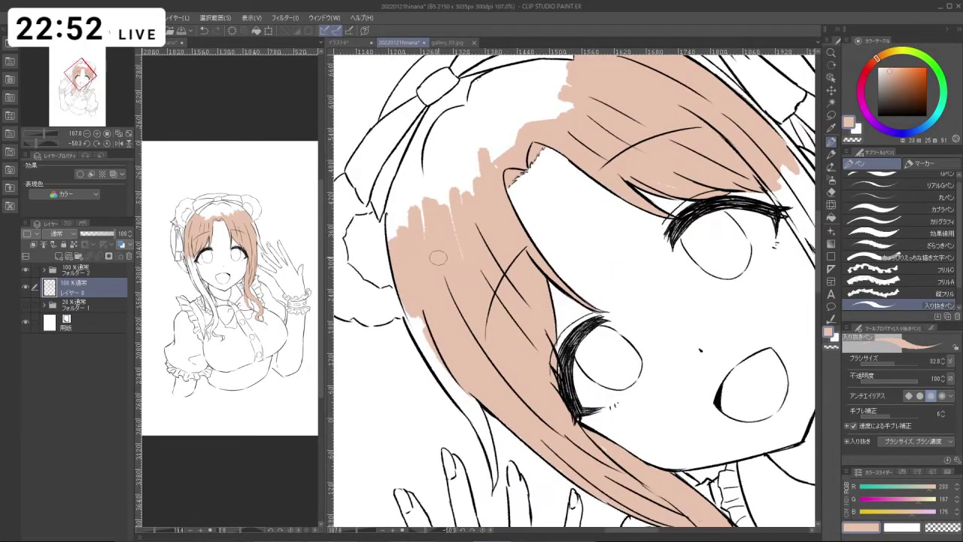
pyautogui.click(905, 175)
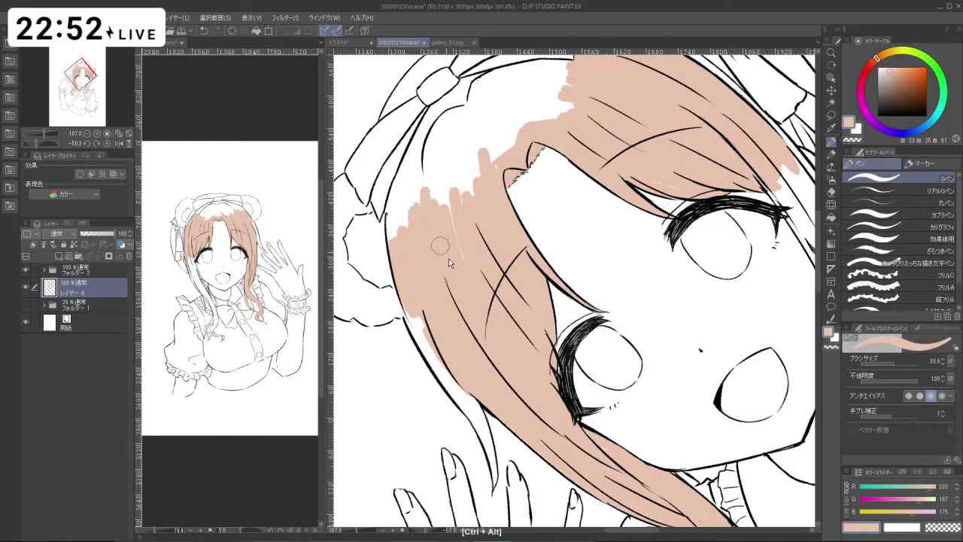
pyautogui.moveTo(440, 245)
pyautogui.mouseDown()
pyautogui.moveTo(453, 181)
pyautogui.moveTo(494, 150)
pyautogui.moveTo(445, 161)
pyautogui.mouseUp()
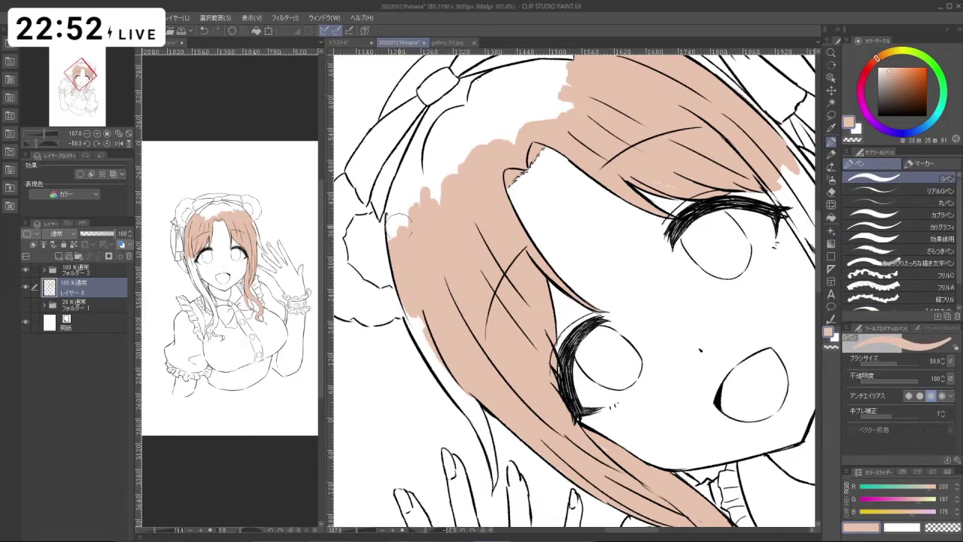
pyautogui.moveTo(398, 219)
pyautogui.mouseDown()
pyautogui.moveTo(401, 230)
pyautogui.moveTo(402, 194)
pyautogui.moveTo(428, 133)
pyautogui.moveTo(473, 89)
pyautogui.mouseUp()
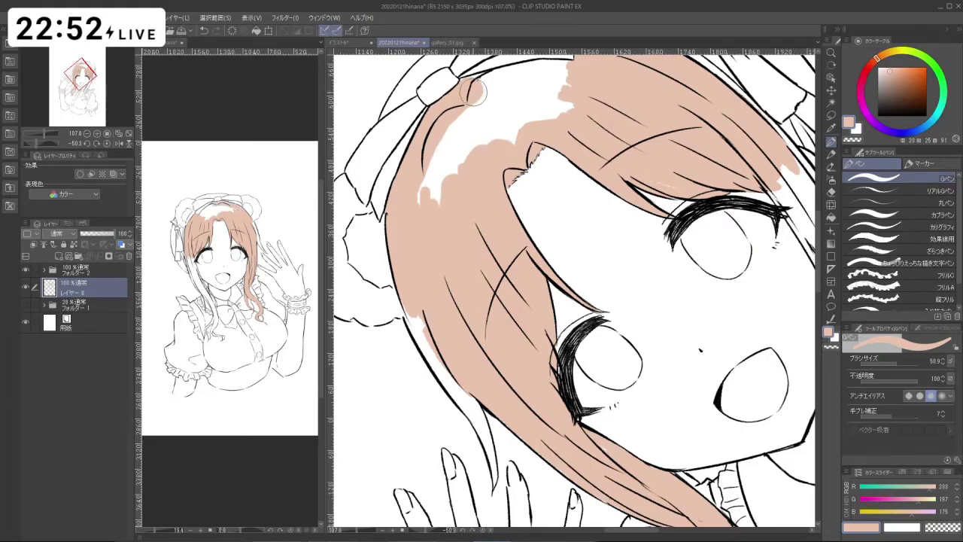
# - Fill the remaining white gap in the hair below the hairband's bow, up to the centre parting
pyautogui.hotkey('shift', 'space')
pyautogui.moveTo(467, 387)
pyautogui.mouseDown()
pyautogui.moveTo(547, 435)
pyautogui.moveTo(593, 437)
pyautogui.mouseUp()
pyautogui.press('space')
pyautogui.hotkey('ctrl', 'space')
pyautogui.moveTo(361, 263)
pyautogui.mouseDown()
pyautogui.moveTo(415, 295)
pyautogui.moveTo(410, 309)
pyautogui.mouseUp()
pyautogui.hotkey('ctrl', 'alt')
pyautogui.moveTo(411, 309)
pyautogui.mouseDown()
pyautogui.moveTo(399, 310)
pyautogui.moveTo(410, 309)
pyautogui.mouseUp()
pyautogui.hotkey('ctrl', 'space')
pyautogui.hotkey('ctrl', 'alt')
pyautogui.moveTo(410, 310); pyautogui.dragTo(396, 328)
pyautogui.press('c')
pyautogui.press('c')
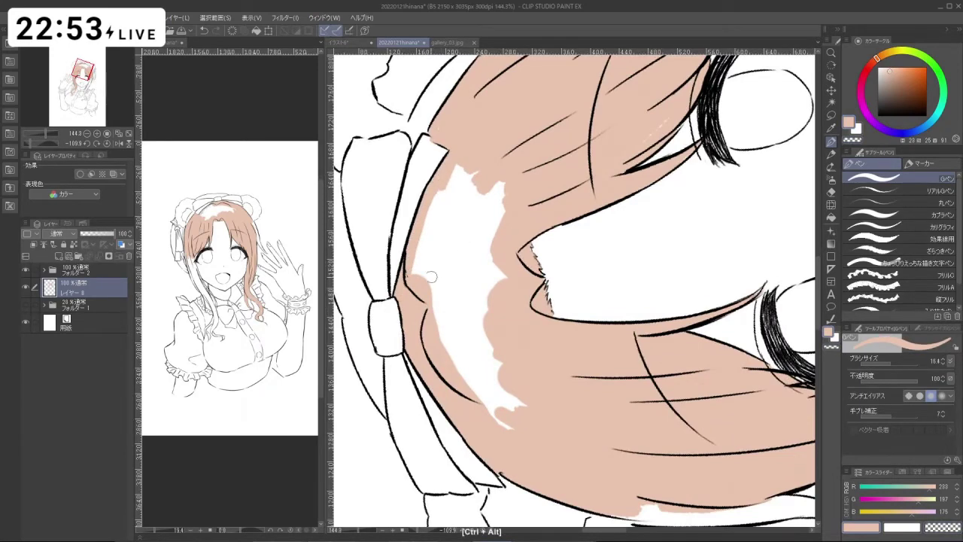
pyautogui.moveTo(409, 293)
pyautogui.mouseDown()
pyautogui.moveTo(425, 211)
pyautogui.moveTo(442, 309)
pyautogui.moveTo(461, 171)
pyautogui.moveTo(468, 274)
pyautogui.mouseUp()
pyautogui.moveTo(468, 241); pyautogui.dragTo(483, 237)
pyautogui.moveTo(479, 170)
pyautogui.mouseDown()
pyautogui.moveTo(497, 213)
pyautogui.moveTo(496, 278)
pyautogui.moveTo(456, 265)
pyautogui.moveTo(459, 354)
pyautogui.mouseUp()
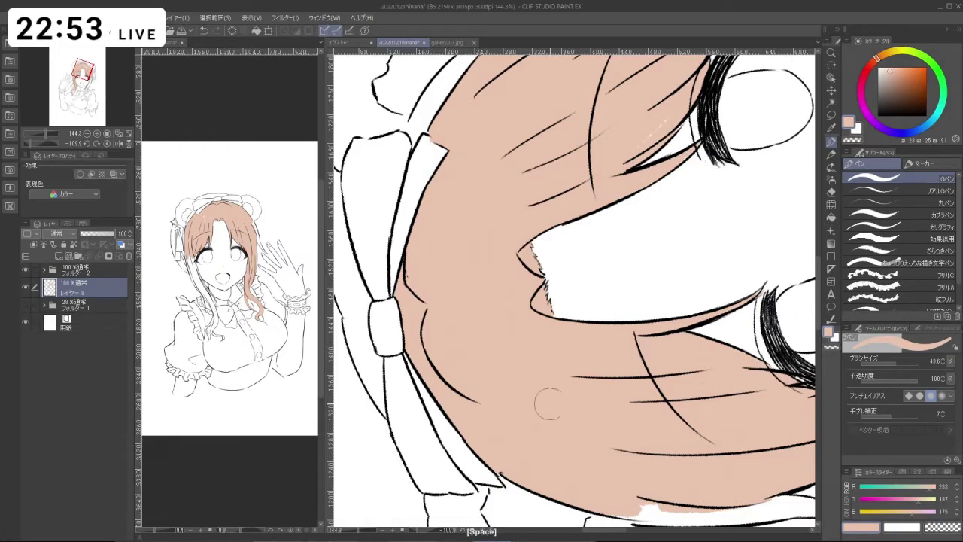
# - Paint the thin pointed strand that flicks out above the fingers of the waving hand
pyautogui.moveTo(544, 335); pyautogui.dragTo(558, 230)
pyautogui.moveTo(481, 330)
pyautogui.mouseDown()
pyautogui.moveTo(501, 329)
pyautogui.moveTo(462, 317)
pyautogui.mouseUp()
pyautogui.moveTo(456, 282); pyautogui.dragTo(479, 330)
pyautogui.moveTo(468, 299); pyautogui.dragTo(484, 333)
pyautogui.moveTo(469, 292)
pyautogui.mouseDown()
pyautogui.moveTo(514, 374)
pyautogui.moveTo(485, 417)
pyautogui.moveTo(442, 367)
pyautogui.moveTo(464, 312)
pyautogui.mouseUp()
pyautogui.moveTo(464, 311)
pyautogui.mouseDown()
pyautogui.moveTo(474, 312)
pyautogui.moveTo(481, 284)
pyautogui.mouseUp()
pyautogui.moveTo(481, 282); pyautogui.dragTo(489, 340)
pyautogui.moveTo(488, 316); pyautogui.dragTo(489, 364)
pyautogui.moveTo(485, 310)
pyautogui.mouseDown()
pyautogui.moveTo(487, 340)
pyautogui.moveTo(486, 316)
pyautogui.moveTo(496, 324)
pyautogui.moveTo(486, 368)
pyautogui.mouseUp()
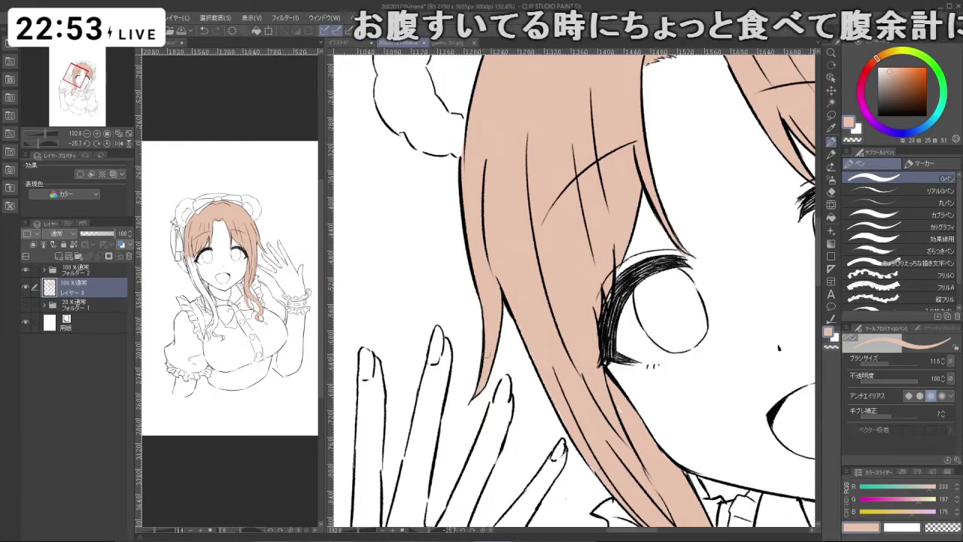
# - Paint the narrow sliver of hair beside the ribbon knot under the bear ear and the upper edge of that side lock
pyautogui.hotkey('ctrl', 'space')
pyautogui.moveTo(575, 295); pyautogui.dragTo(494, 259)
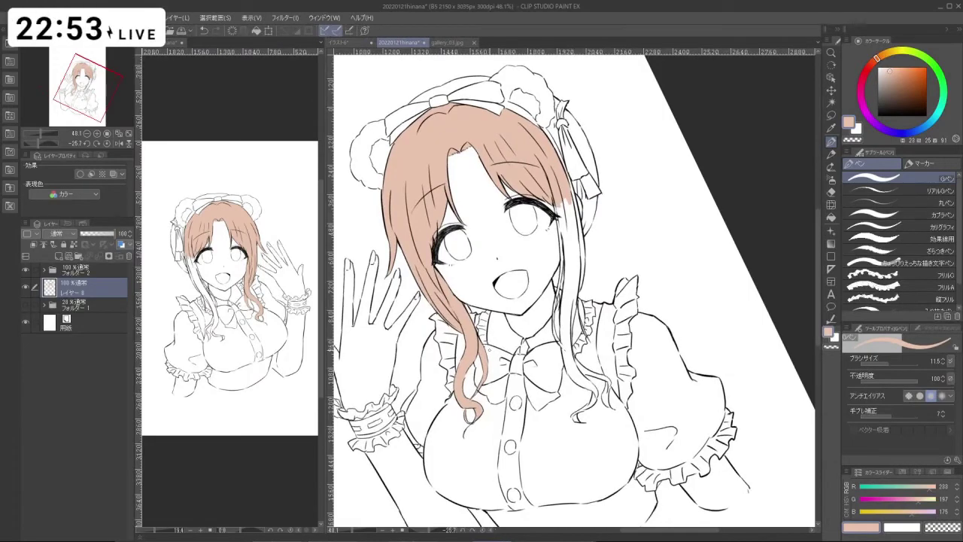
pyautogui.hotkey('shift', 'space')
pyautogui.moveTo(433, 394); pyautogui.dragTo(688, 156)
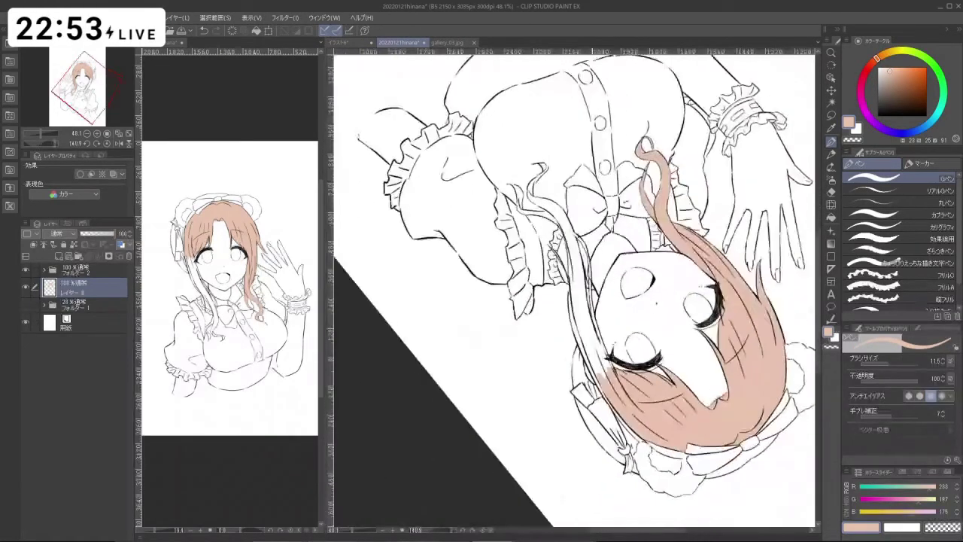
pyautogui.press('space')
pyautogui.hotkey('ctrl', 'space')
pyautogui.moveTo(587, 336)
pyautogui.mouseDown()
pyautogui.moveTo(566, 335)
pyautogui.moveTo(602, 336)
pyautogui.mouseUp()
pyautogui.hotkey('ctrl', 'alt')
pyautogui.moveTo(572, 369)
pyautogui.mouseDown()
pyautogui.moveTo(580, 369)
pyautogui.moveTo(578, 393)
pyautogui.moveTo(600, 433)
pyautogui.moveTo(557, 357)
pyautogui.moveTo(569, 379)
pyautogui.moveTo(547, 365)
pyautogui.mouseUp()
pyautogui.press('space')
pyautogui.hotkey('shift', 'space')
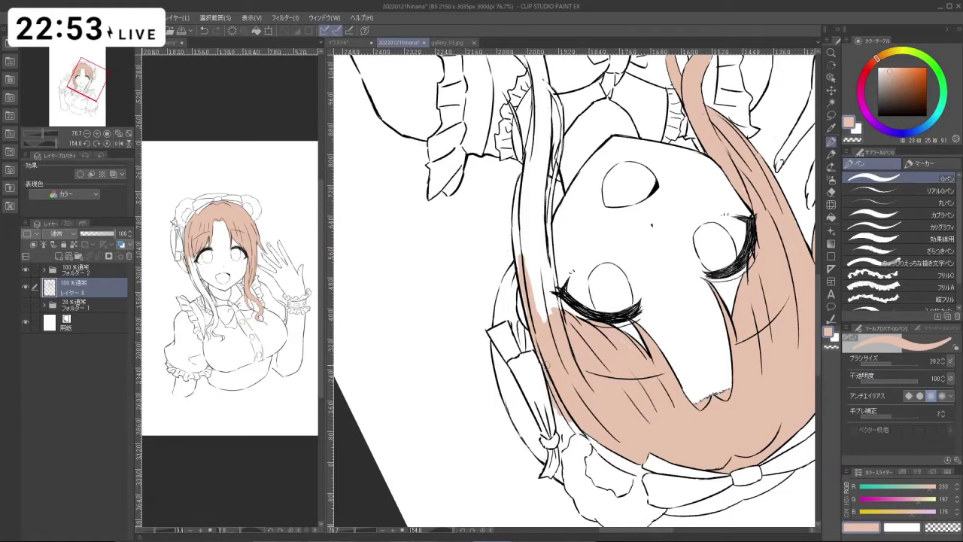
pyautogui.moveTo(558, 419); pyautogui.dragTo(562, 446)
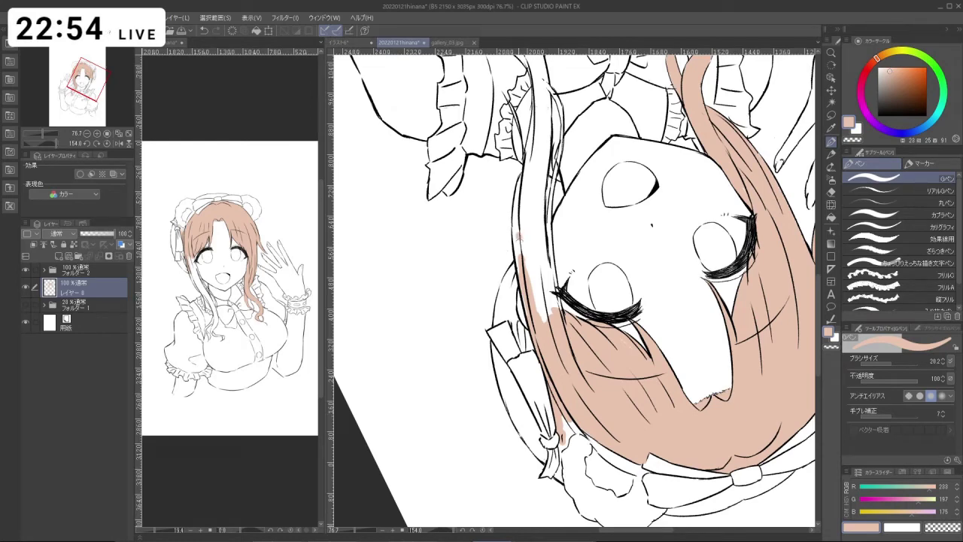
# - Fill the side lock on the ribbon side from beside the eye down to mouth level
pyautogui.hotkey('ctrl', 'z')
pyautogui.moveTo(519, 236); pyautogui.dragTo(521, 261)
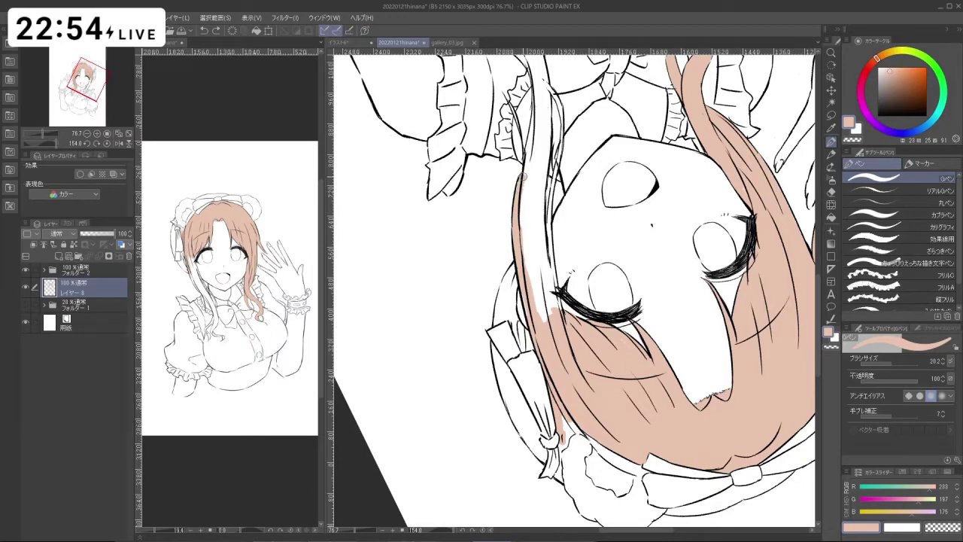
pyautogui.moveTo(522, 171); pyautogui.dragTo(526, 260)
pyautogui.moveTo(529, 186)
pyautogui.mouseDown()
pyautogui.moveTo(532, 265)
pyautogui.moveTo(543, 243)
pyautogui.mouseUp()
pyautogui.hotkey('shift', 'space')
pyautogui.moveTo(541, 196); pyautogui.dragTo(595, 137)
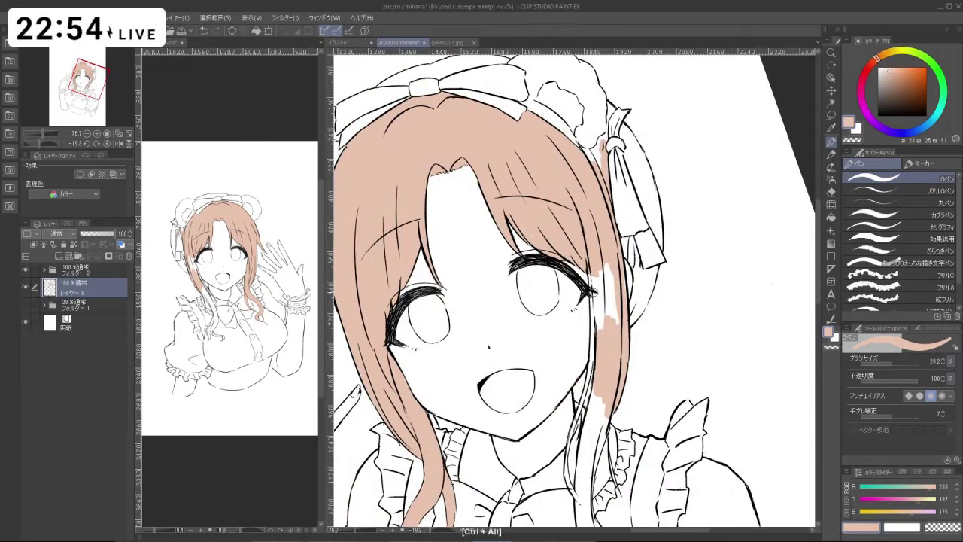
pyautogui.moveTo(591, 293)
pyautogui.mouseDown()
pyautogui.moveTo(597, 320)
pyautogui.moveTo(616, 318)
pyautogui.mouseUp()
pyautogui.moveTo(620, 276); pyautogui.dragTo(642, 194)
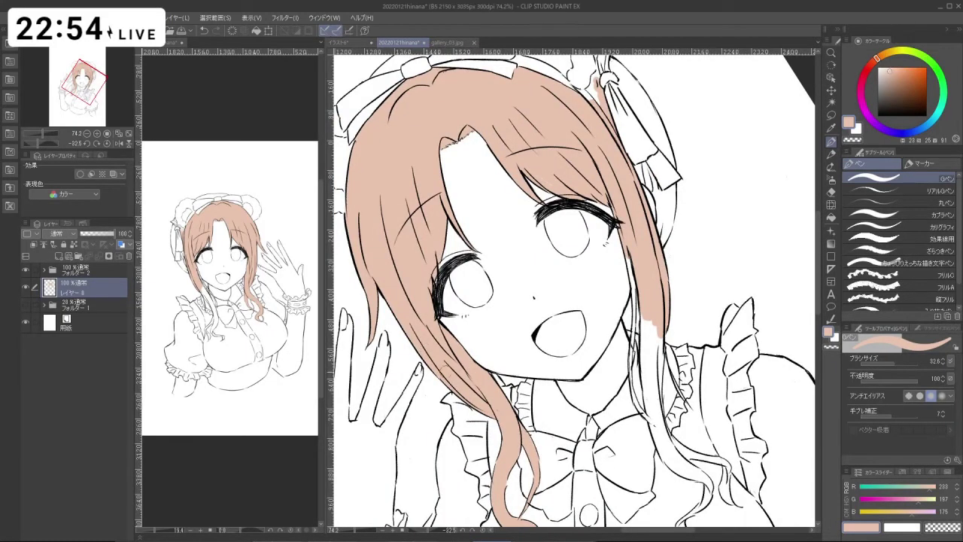
# - Paint the thin strand between the ribbon-side lock and the jaw with a smaller brush
pyautogui.moveTo(463, 189); pyautogui.dragTo(591, 314)
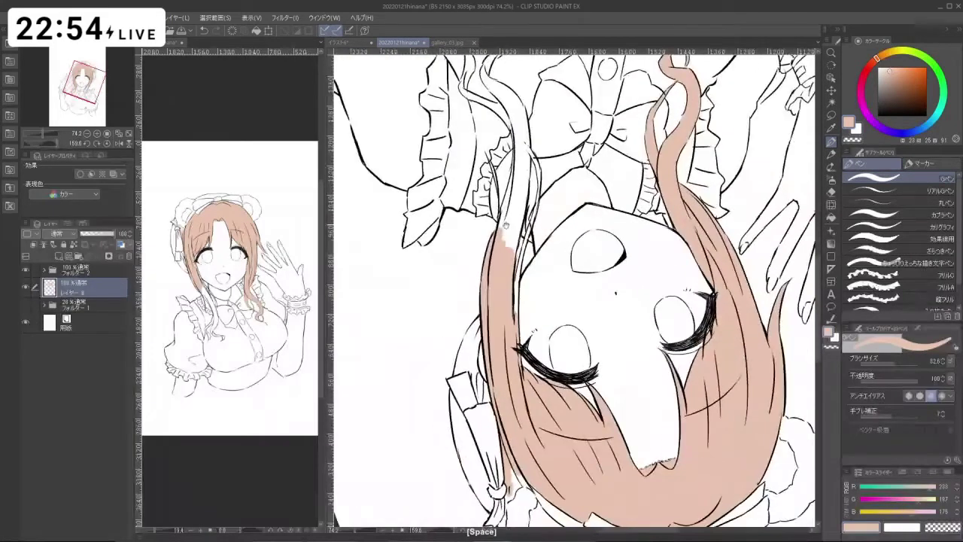
pyautogui.moveTo(512, 240); pyautogui.dragTo(527, 252)
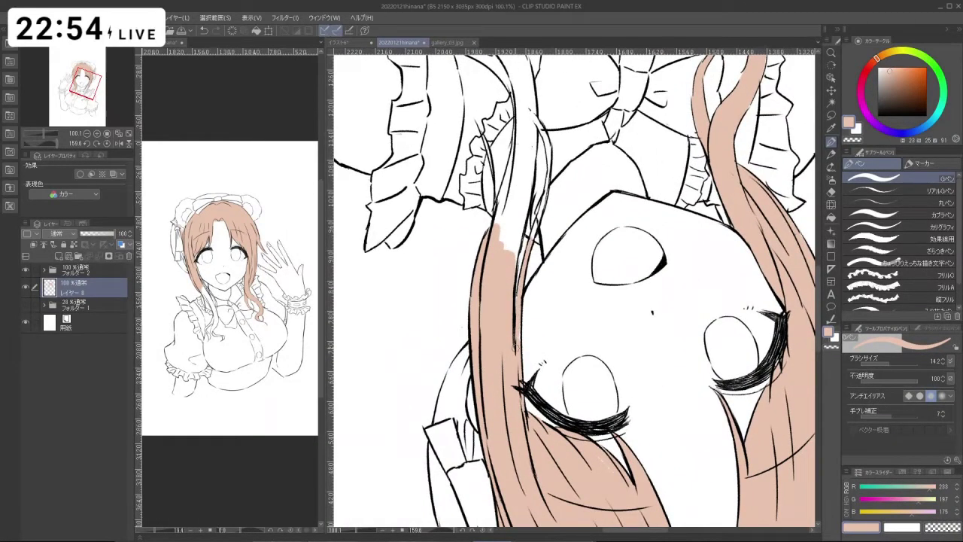
pyautogui.hotkey('ctrl', 'z')
pyautogui.moveTo(517, 337)
pyautogui.mouseDown()
pyautogui.moveTo(564, 363)
pyautogui.moveTo(611, 226)
pyautogui.mouseUp()
pyautogui.moveTo(637, 384)
pyautogui.mouseDown()
pyautogui.moveTo(596, 360)
pyautogui.moveTo(548, 365)
pyautogui.mouseUp()
pyautogui.moveTo(654, 369); pyautogui.dragTo(628, 401)
pyautogui.moveTo(627, 405); pyautogui.dragTo(663, 402)
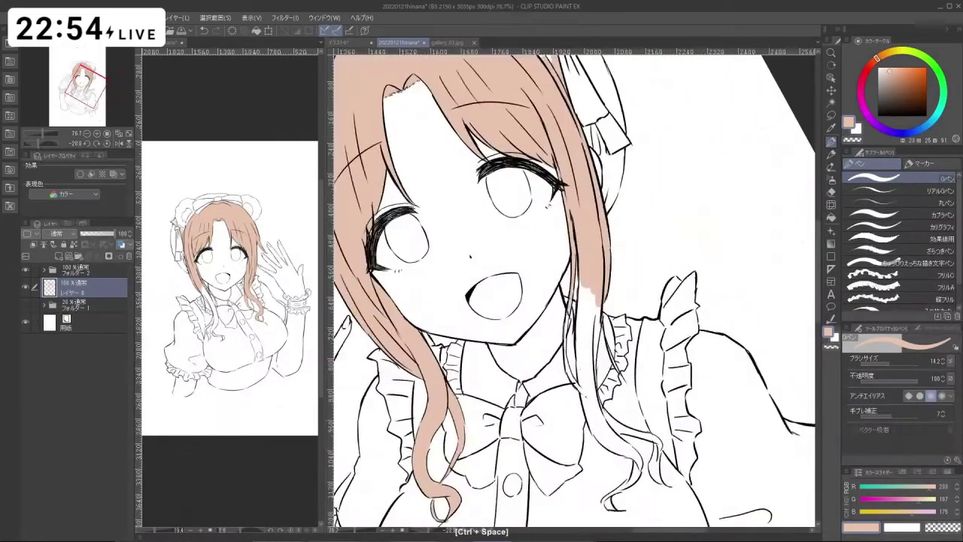
# - Fill the ribbon-side lock from mouth level down past the collar frill to the bow
pyautogui.moveTo(573, 302)
pyautogui.mouseDown()
pyautogui.moveTo(566, 340)
pyautogui.moveTo(584, 390)
pyautogui.mouseUp()
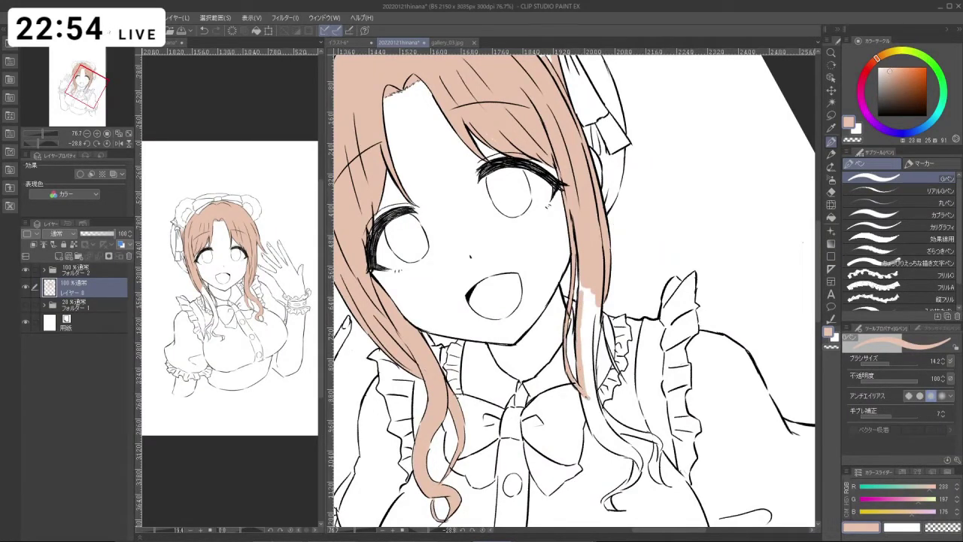
pyautogui.moveTo(582, 301)
pyautogui.mouseDown()
pyautogui.moveTo(584, 345)
pyautogui.moveTo(593, 349)
pyautogui.mouseUp()
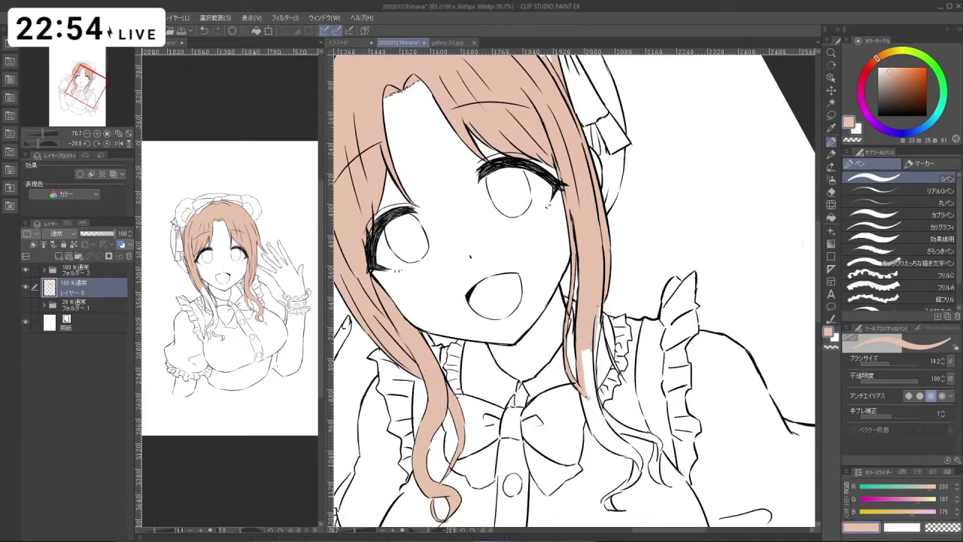
pyautogui.moveTo(587, 397); pyautogui.dragTo(585, 371)
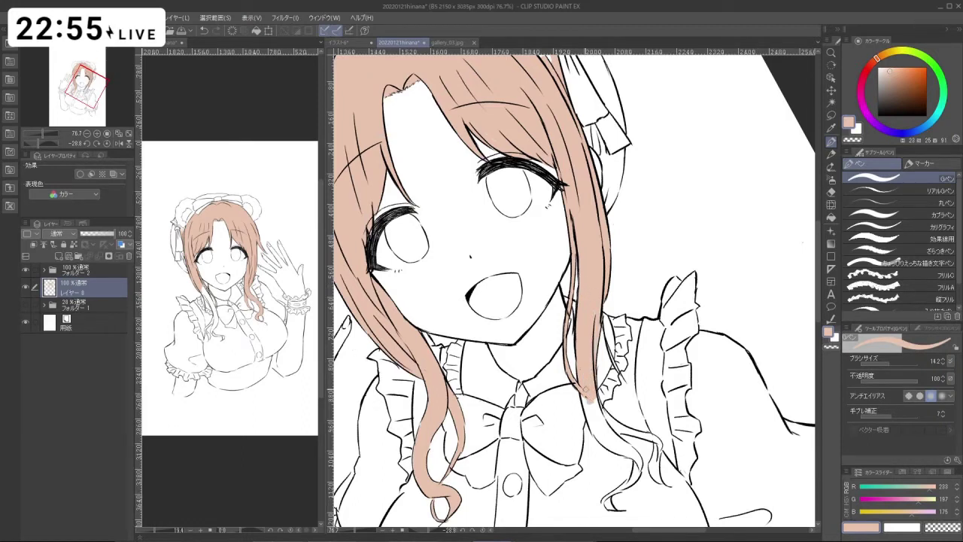
# - Paint the curving section of the ribbon-side lock beside the chest bow, down to where its tip narrows
pyautogui.hotkey('shift', 'space')
pyautogui.moveTo(585, 390); pyautogui.dragTo(542, 225)
pyautogui.hotkey('ctrl', 'space')
pyautogui.press('space')
pyautogui.moveTo(617, 286); pyautogui.dragTo(539, 288)
pyautogui.hotkey('shift', 'space')
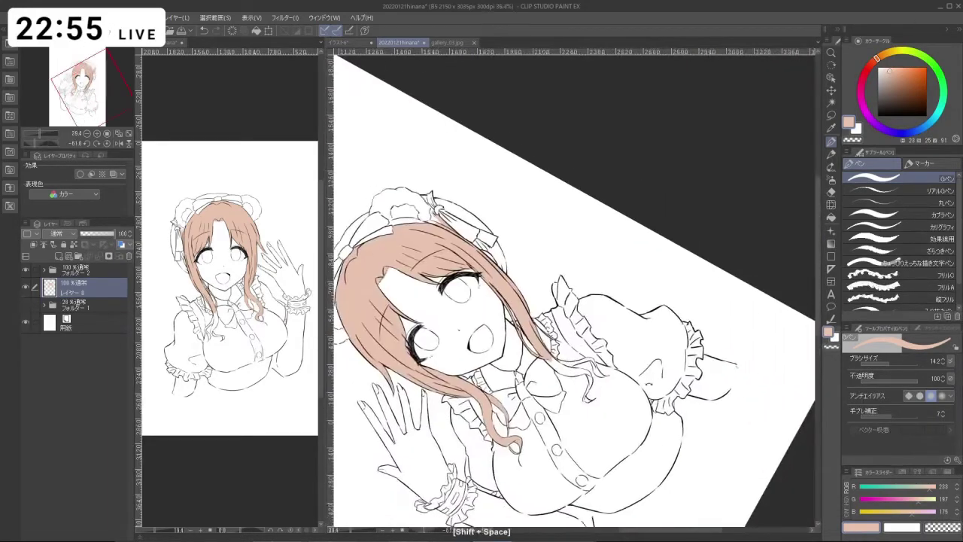
pyautogui.moveTo(540, 226); pyautogui.dragTo(584, 217)
pyautogui.hotkey('ctrl', 'space')
pyautogui.moveTo(512, 310); pyautogui.dragTo(522, 267)
pyautogui.hotkey('shift', 'space')
pyautogui.hotkey('ctrl', 'space')
pyautogui.moveTo(472, 302); pyautogui.dragTo(511, 322)
pyautogui.hotkey('ctrl', 'alt')
pyautogui.moveTo(501, 324)
pyautogui.mouseDown()
pyautogui.moveTo(498, 297)
pyautogui.moveTo(510, 367)
pyautogui.mouseUp()
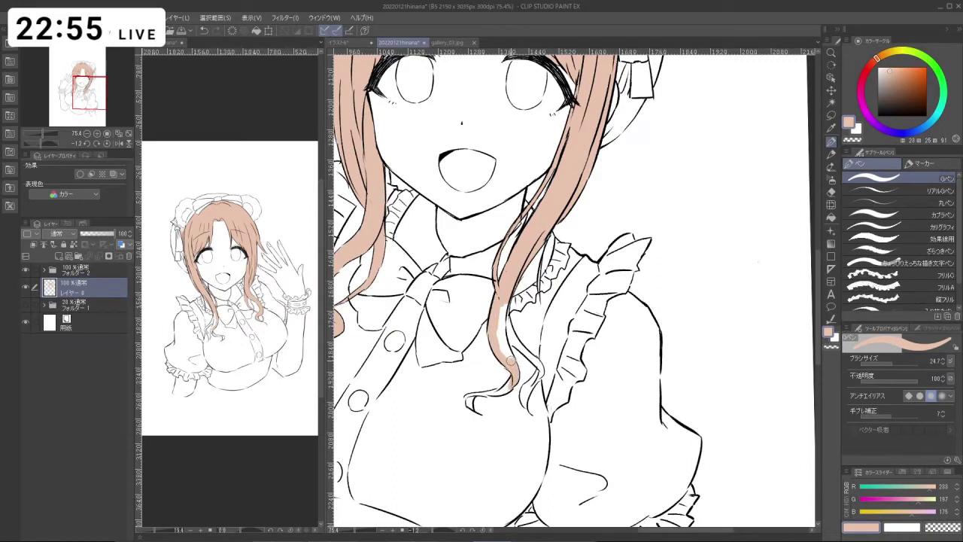
pyautogui.moveTo(509, 359)
pyautogui.mouseDown()
pyautogui.moveTo(496, 320)
pyautogui.moveTo(504, 303)
pyautogui.mouseUp()
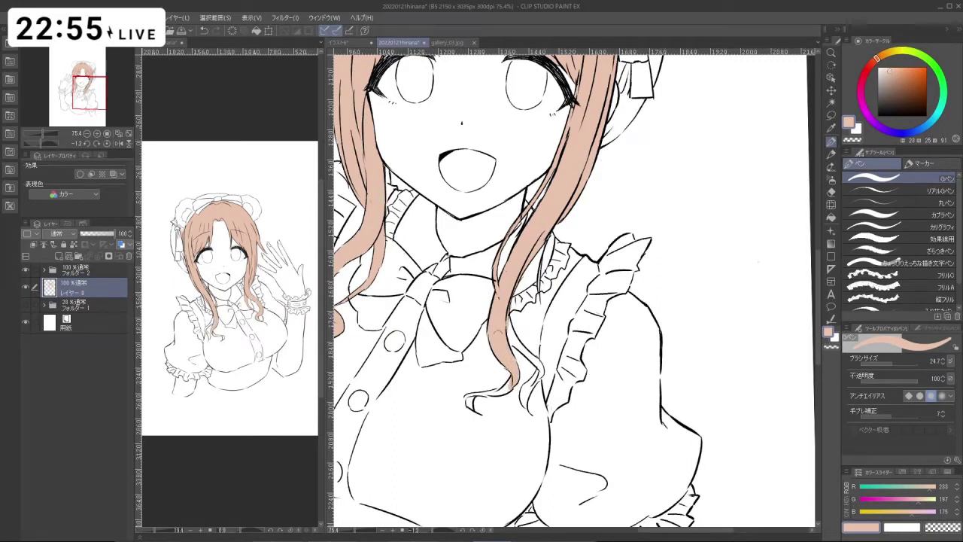
# - Paint the short wavy strand that branches off the ribbon-side lock toward the shoulder frill
pyautogui.hotkey('shift', 'space')
pyautogui.moveTo(758, 262); pyautogui.dragTo(389, 287)
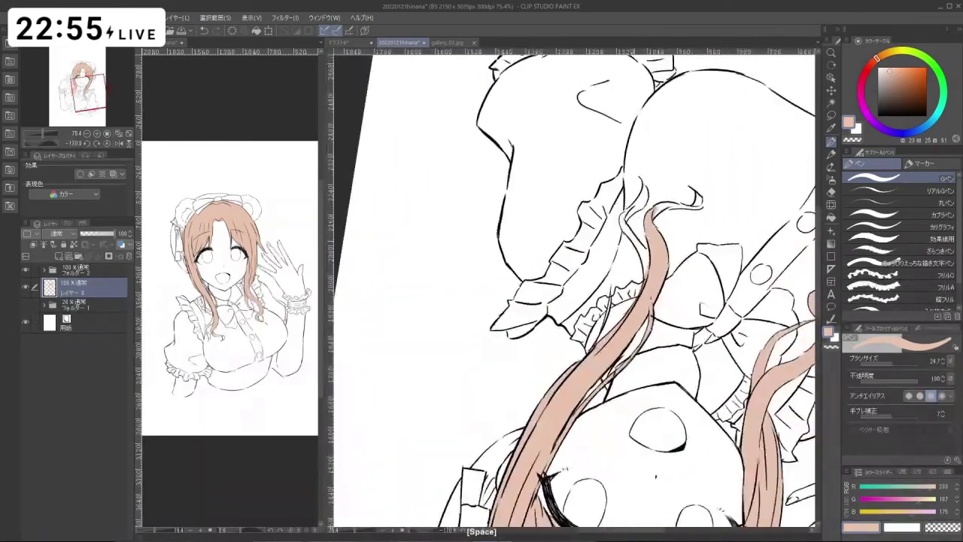
pyautogui.hotkey('ctrl', 'space')
pyautogui.moveTo(636, 239)
pyautogui.mouseDown()
pyautogui.moveTo(643, 244)
pyautogui.moveTo(510, 238)
pyautogui.moveTo(494, 258)
pyautogui.moveTo(493, 298)
pyautogui.mouseUp()
pyautogui.hotkey('shift', 'space')
pyautogui.moveTo(513, 241)
pyautogui.mouseDown()
pyautogui.moveTo(490, 323)
pyautogui.moveTo(584, 397)
pyautogui.moveTo(586, 425)
pyautogui.moveTo(598, 431)
pyautogui.moveTo(585, 406)
pyautogui.mouseUp()
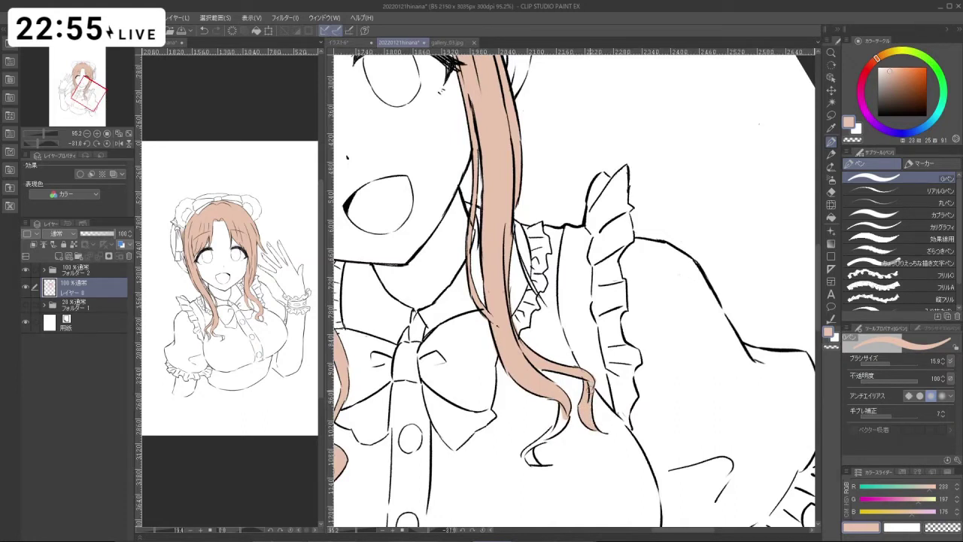
# - Paint the thin curled tip of the ribbon-side lock on the chest, cleaning stray colour with the transparent colour
pyautogui.press('c')
pyautogui.moveTo(596, 373)
pyautogui.mouseDown()
pyautogui.moveTo(556, 429)
pyautogui.moveTo(533, 444)
pyautogui.moveTo(561, 401)
pyautogui.moveTo(530, 460)
pyautogui.mouseUp()
pyautogui.press('c')
pyautogui.press('c')
pyautogui.press('c')
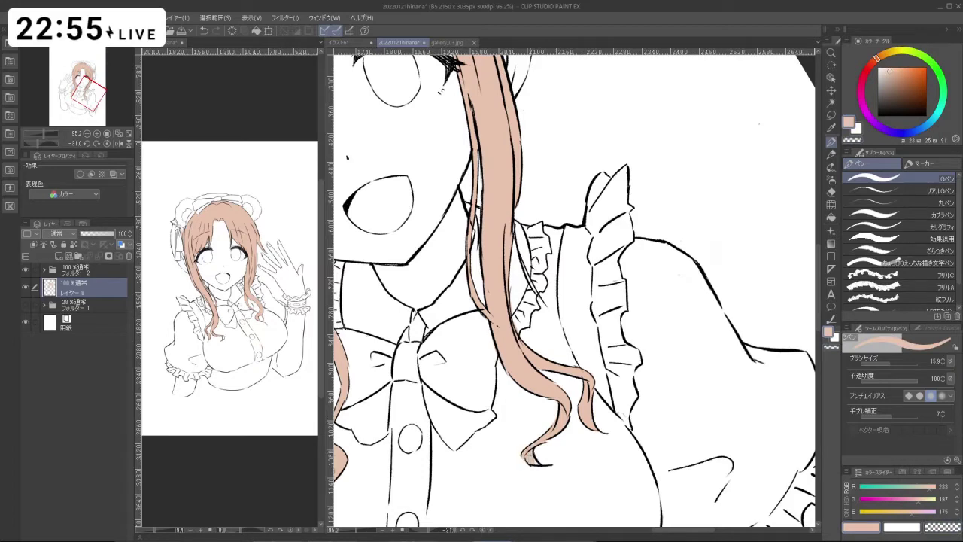
# - Expand フォルダー 2 and clean up the line art around the hair ribbon on レイヤー 6 with the transparent colour
pyautogui.press('c')
pyautogui.moveTo(611, 420)
pyautogui.mouseDown()
pyautogui.moveTo(522, 434)
pyautogui.moveTo(666, 415)
pyautogui.moveTo(721, 310)
pyautogui.moveTo(633, 152)
pyautogui.mouseUp()
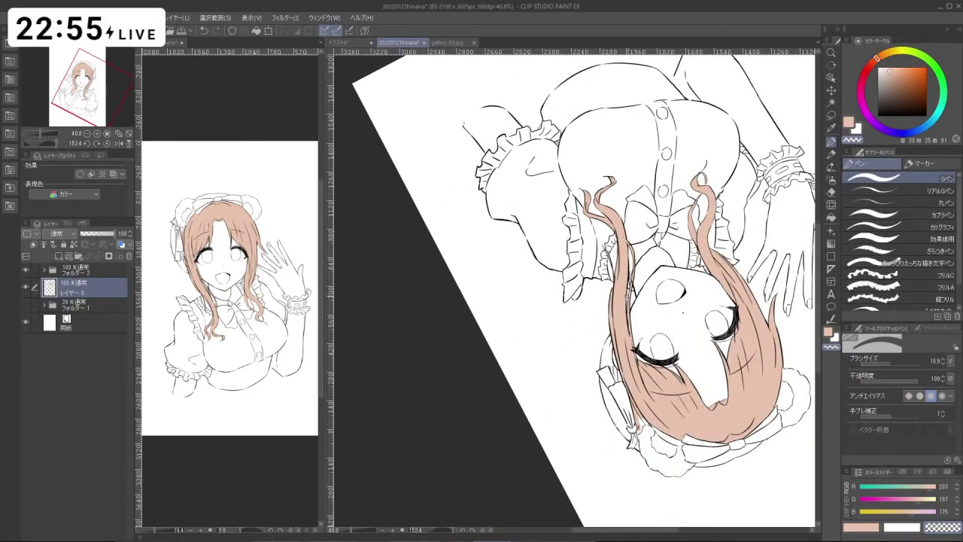
pyautogui.click(42, 270)
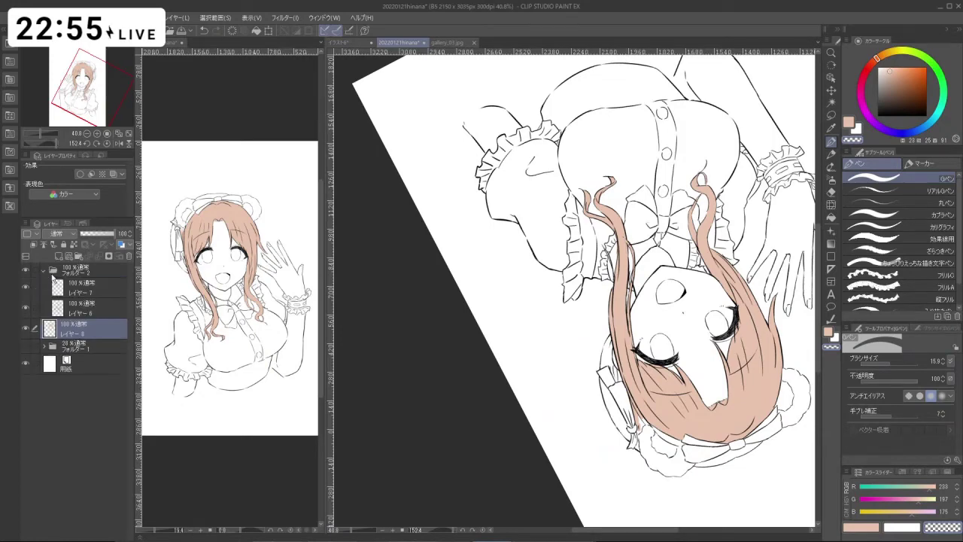
pyautogui.click(85, 275)
pyautogui.click(94, 304)
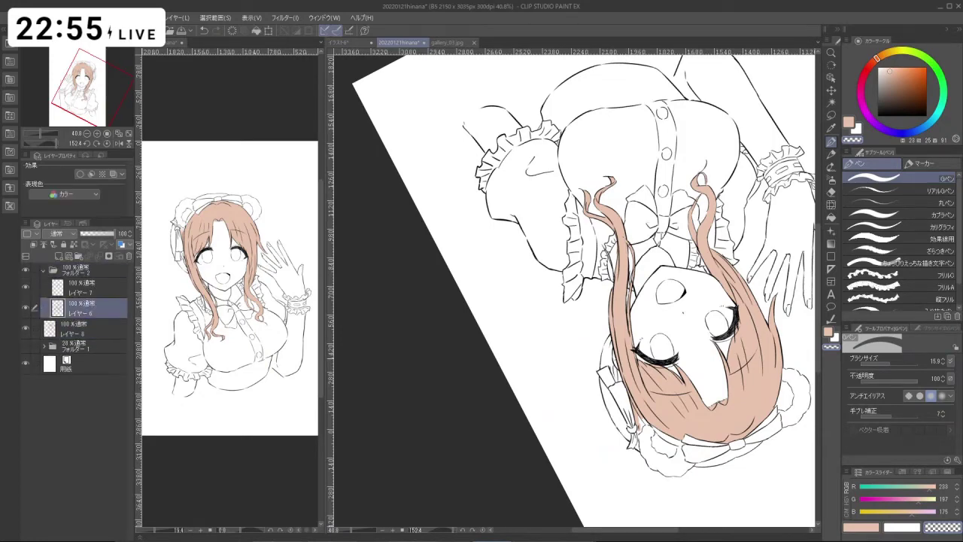
pyautogui.moveTo(662, 392); pyautogui.dragTo(722, 353)
pyautogui.press('c')
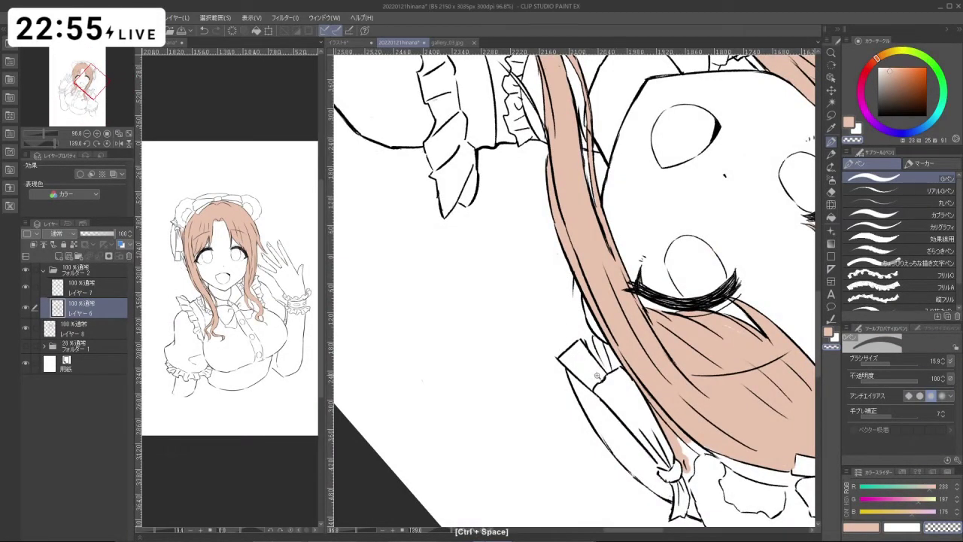
pyautogui.moveTo(561, 349); pyautogui.dragTo(519, 352)
pyautogui.moveTo(553, 426)
pyautogui.mouseDown()
pyautogui.moveTo(567, 427)
pyautogui.moveTo(646, 330)
pyautogui.moveTo(575, 211)
pyautogui.moveTo(503, 319)
pyautogui.moveTo(517, 289)
pyautogui.mouseUp()
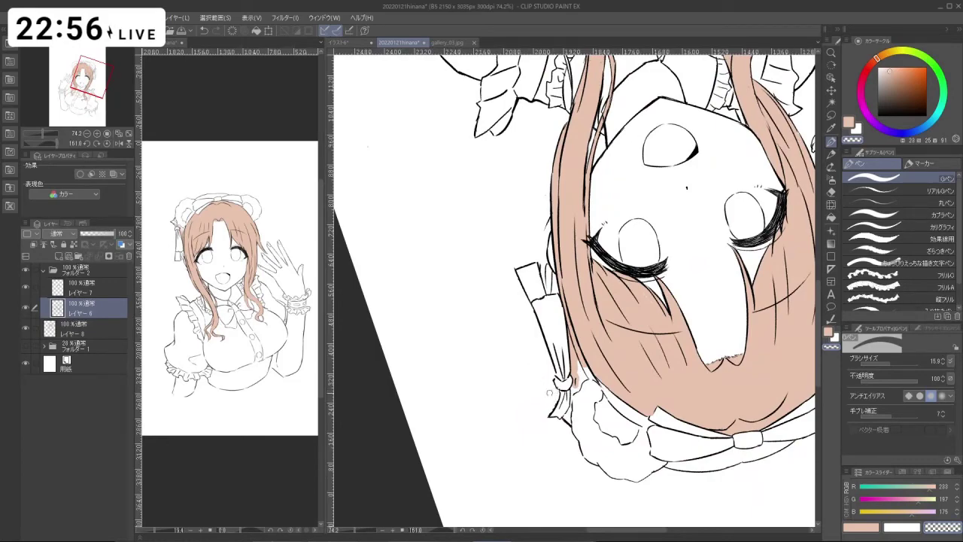
pyautogui.moveTo(519, 382); pyautogui.dragTo(654, 252)
pyautogui.moveTo(622, 353); pyautogui.dragTo(560, 369)
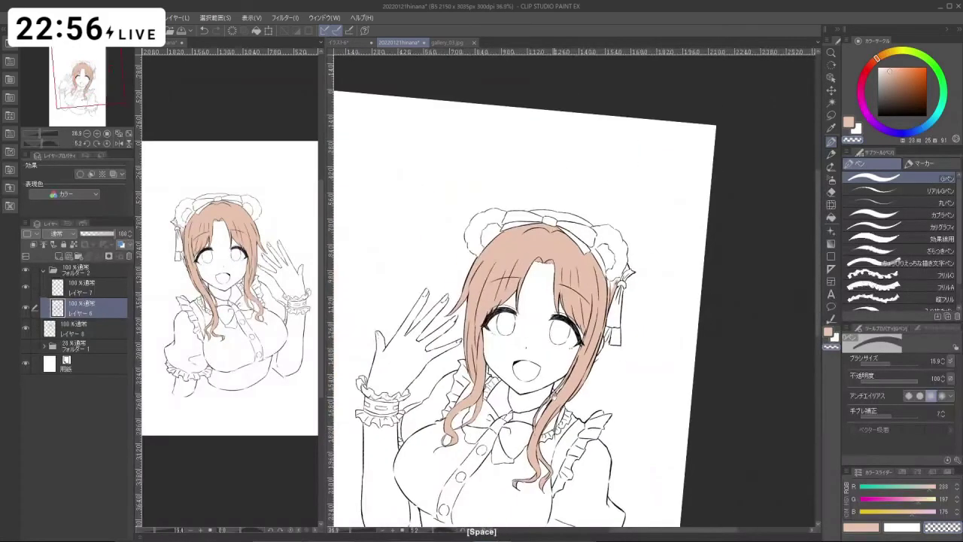
# - Lasso the iris of the ribbon-side eye on レイヤー 7, shift it slightly with a transform, and clear the selection
pyautogui.moveTo(577, 334); pyautogui.dragTo(596, 342)
pyautogui.click(117, 284)
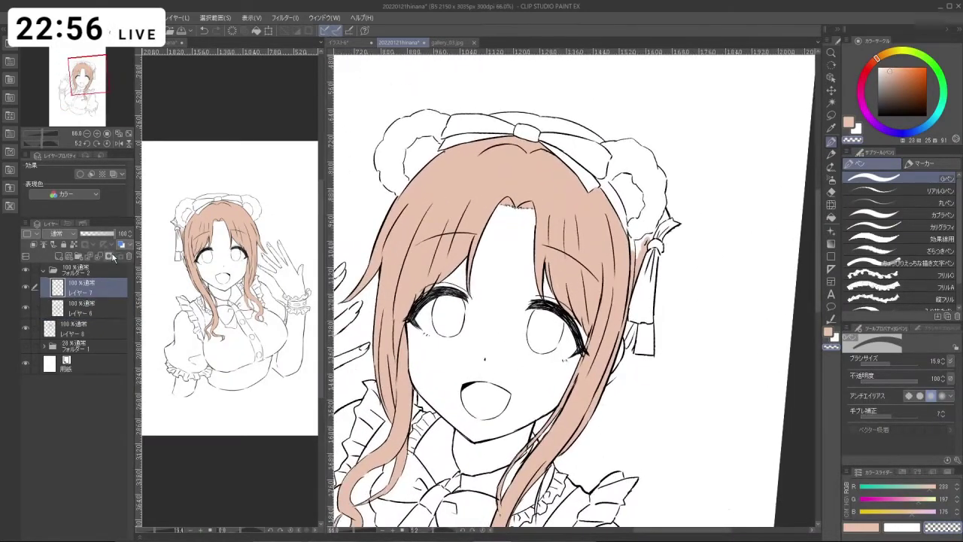
pyautogui.click(831, 114)
pyautogui.keyDown('ctrl'); pyautogui.click(534, 358); pyautogui.keyUp('ctrl')
pyautogui.moveTo(534, 359); pyautogui.dragTo(545, 357)
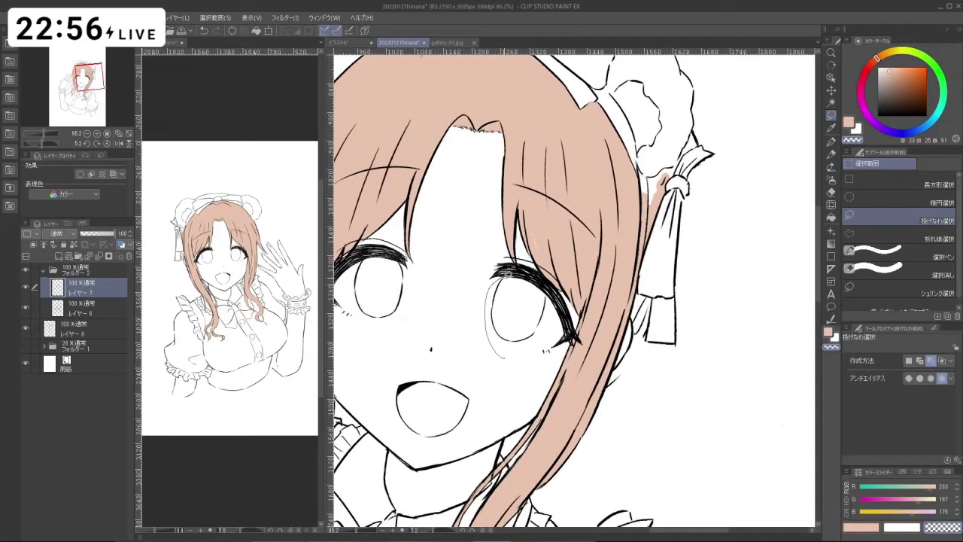
pyautogui.hotkey('ctrl', 'z')
pyautogui.moveTo(505, 272); pyautogui.dragTo(538, 348)
pyautogui.moveTo(529, 297); pyautogui.dragTo(507, 273)
pyautogui.hotkey('ctrl', 't')
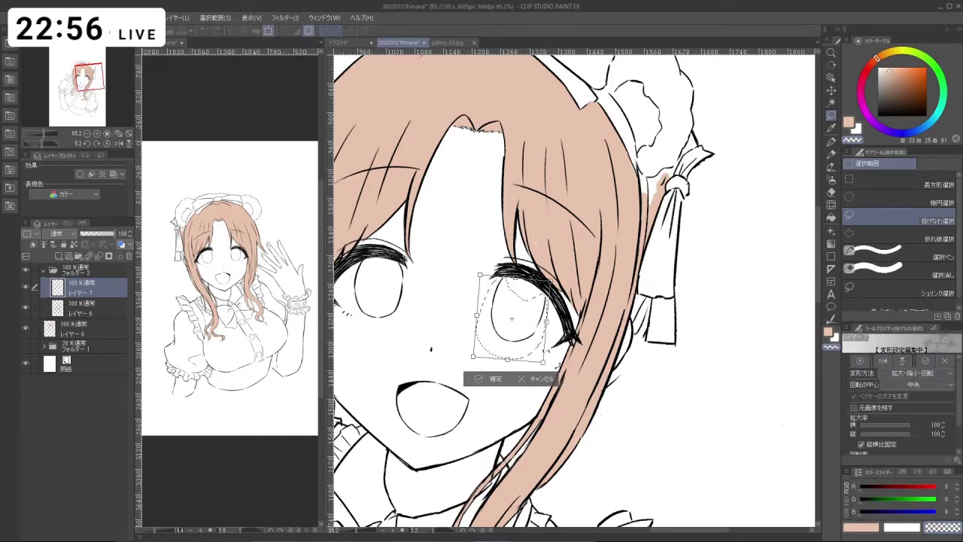
pyautogui.moveTo(561, 362); pyautogui.dragTo(563, 360)
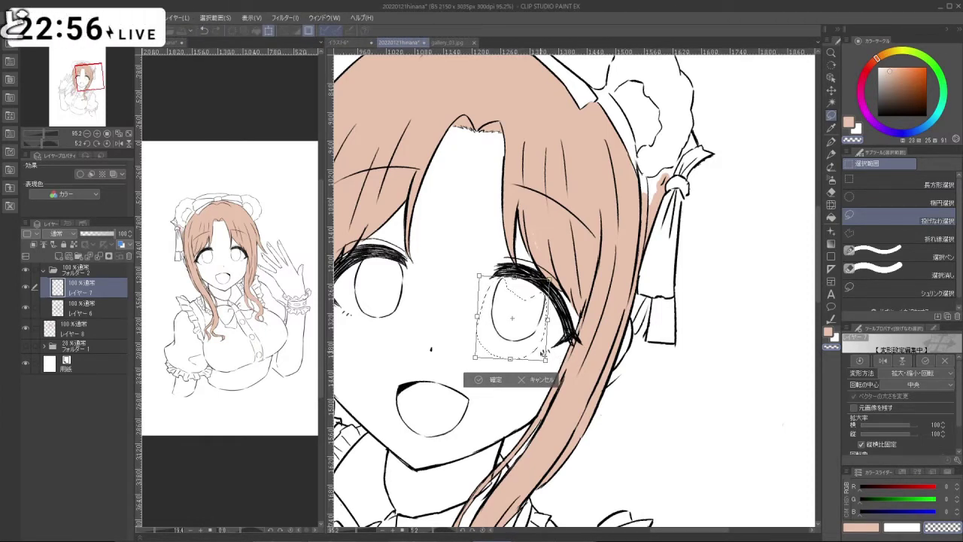
pyautogui.click(493, 382)
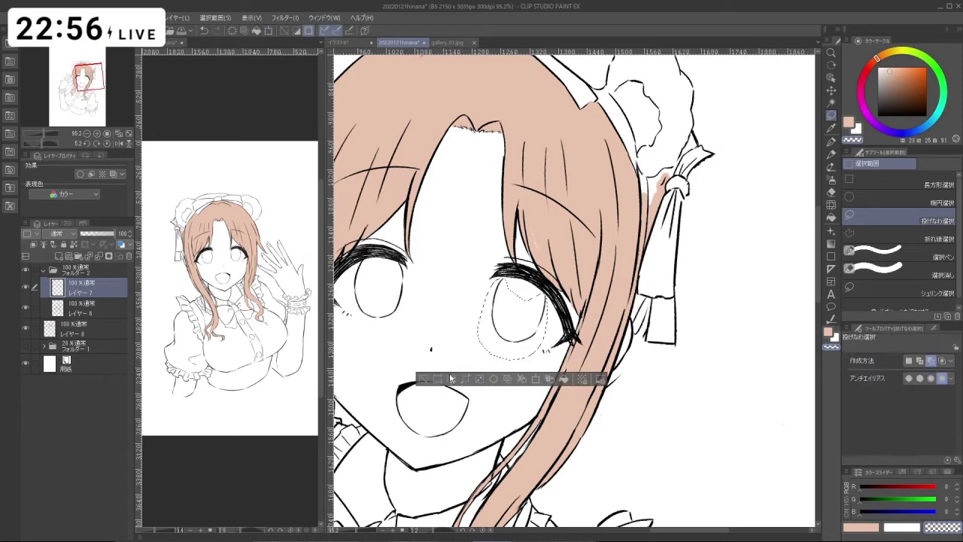
pyautogui.hotkey('ctrl', 'd')
# - Try another transform on the ribbon-side iris, undo the last change and clear the selection
pyautogui.moveTo(568, 359); pyautogui.dragTo(540, 352)
pyautogui.click(511, 355)
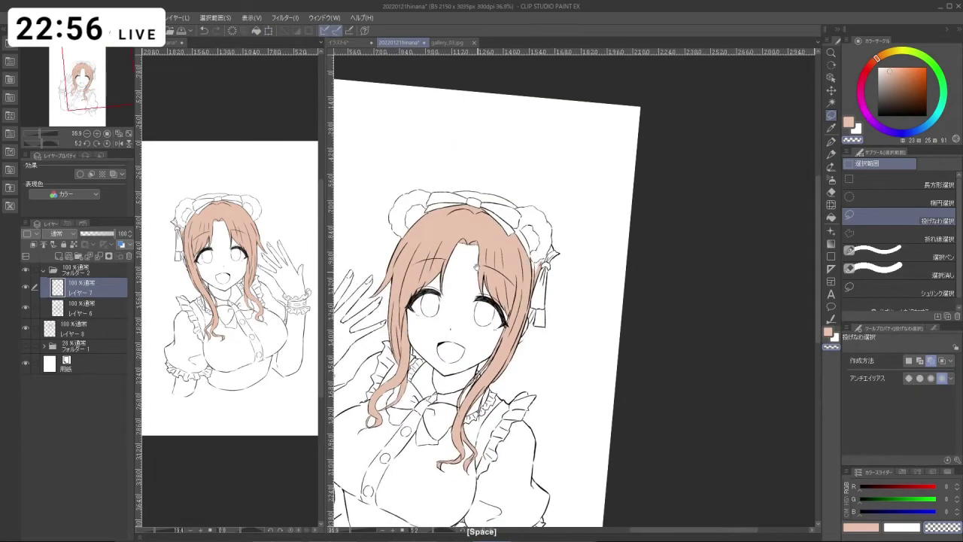
pyautogui.moveTo(489, 303)
pyautogui.mouseDown()
pyautogui.moveTo(510, 307)
pyautogui.moveTo(503, 305)
pyautogui.moveTo(497, 346)
pyautogui.mouseUp()
pyautogui.hotkey('ctrl', 't')
pyautogui.click(444, 420)
pyautogui.click(376, 422)
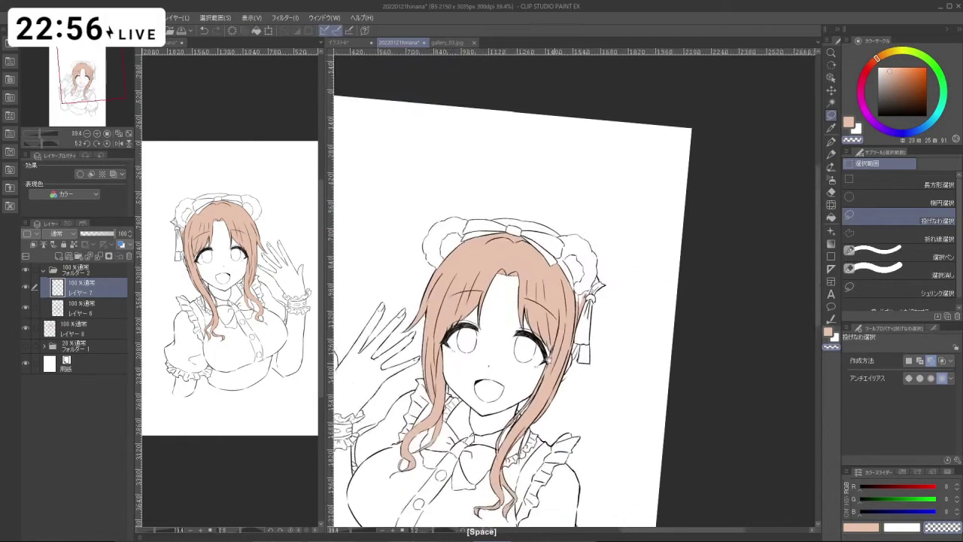
pyautogui.moveTo(535, 293); pyautogui.dragTo(510, 233)
pyautogui.moveTo(542, 368); pyautogui.dragTo(405, 479)
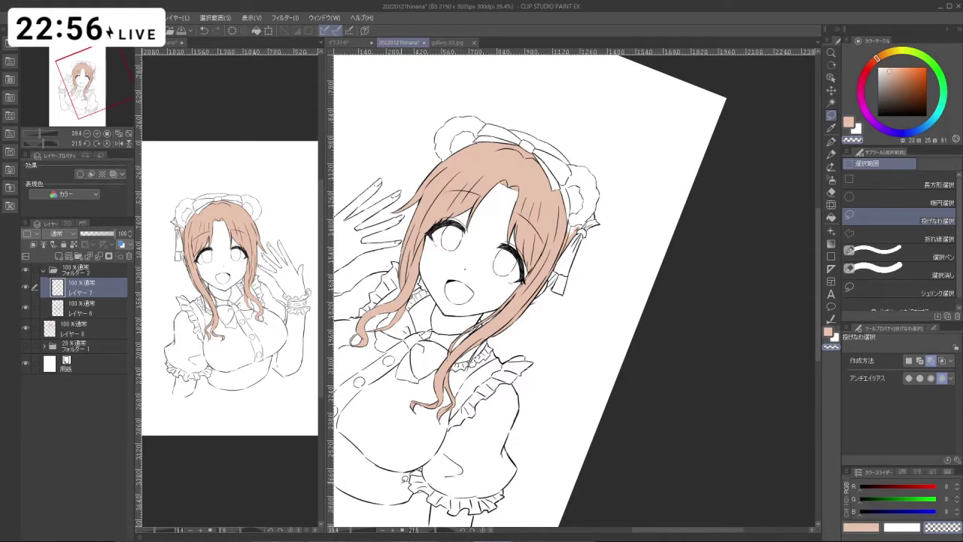
pyautogui.hotkey('ctrl', 'z')
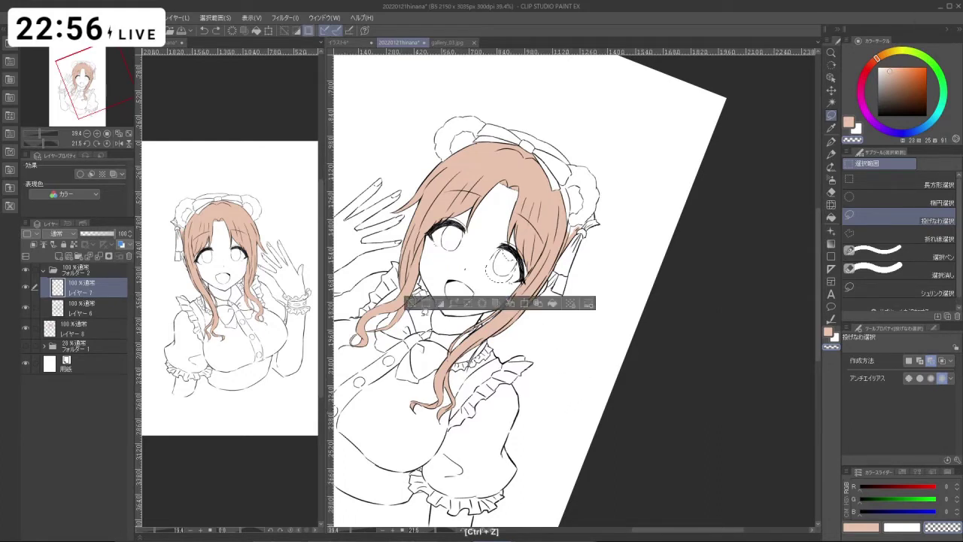
pyautogui.click(413, 303)
# - Fill the hair gap between the bear ear and the ribbon knot in peach on レイヤー 8 with the G-pen
pyautogui.click(92, 329)
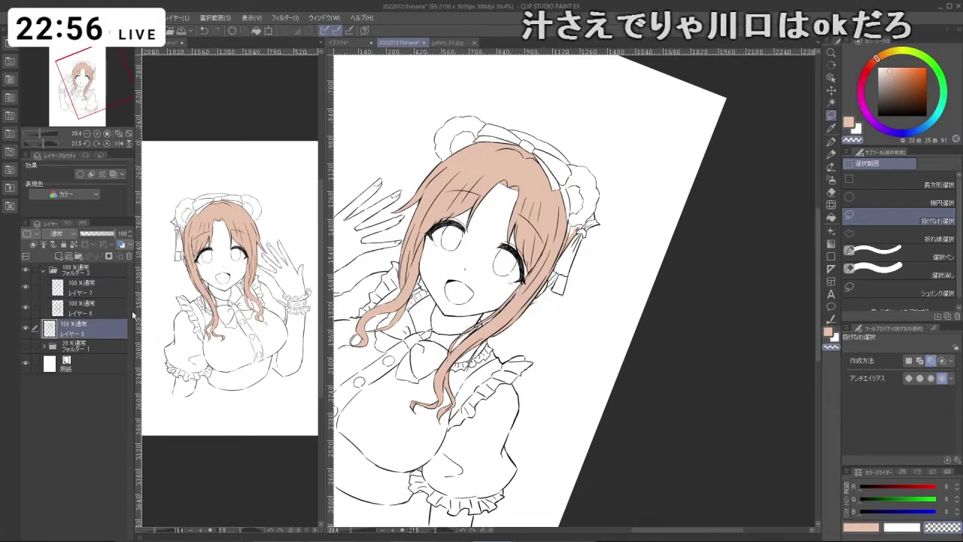
pyautogui.moveTo(595, 226)
pyautogui.mouseDown()
pyautogui.moveTo(509, 278)
pyautogui.moveTo(520, 328)
pyautogui.moveTo(583, 328)
pyautogui.moveTo(553, 342)
pyautogui.mouseUp()
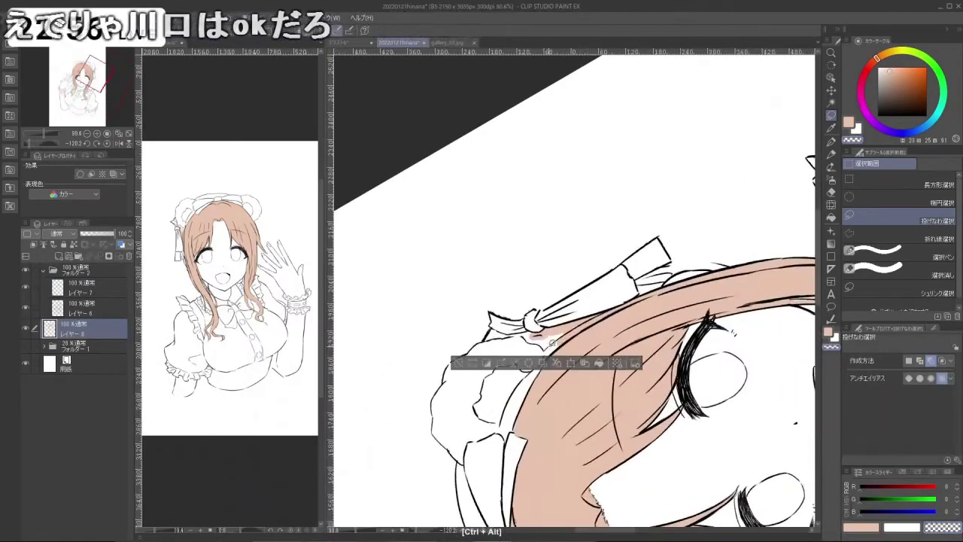
pyautogui.hotkey('ctrl', 'z')
pyautogui.click(832, 143)
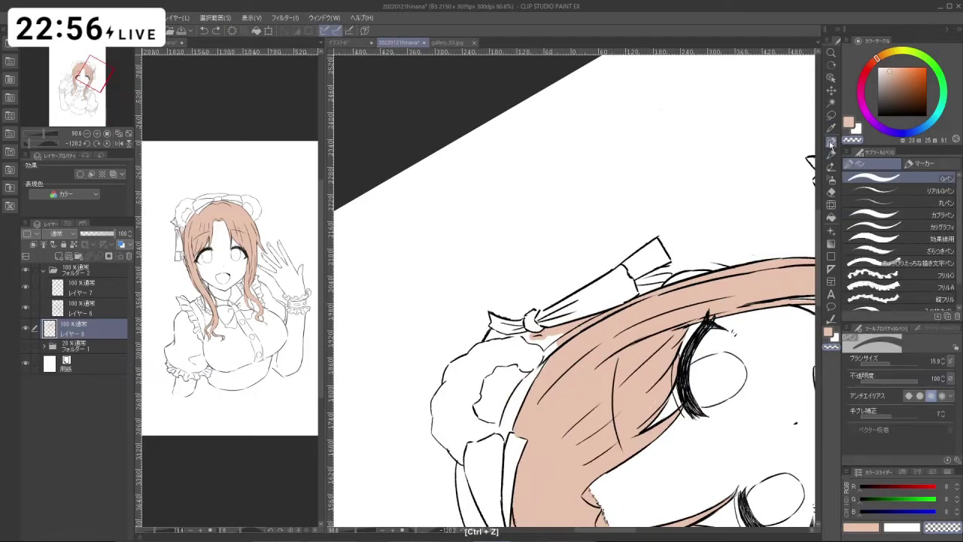
pyautogui.press('c')
pyautogui.click(531, 336)
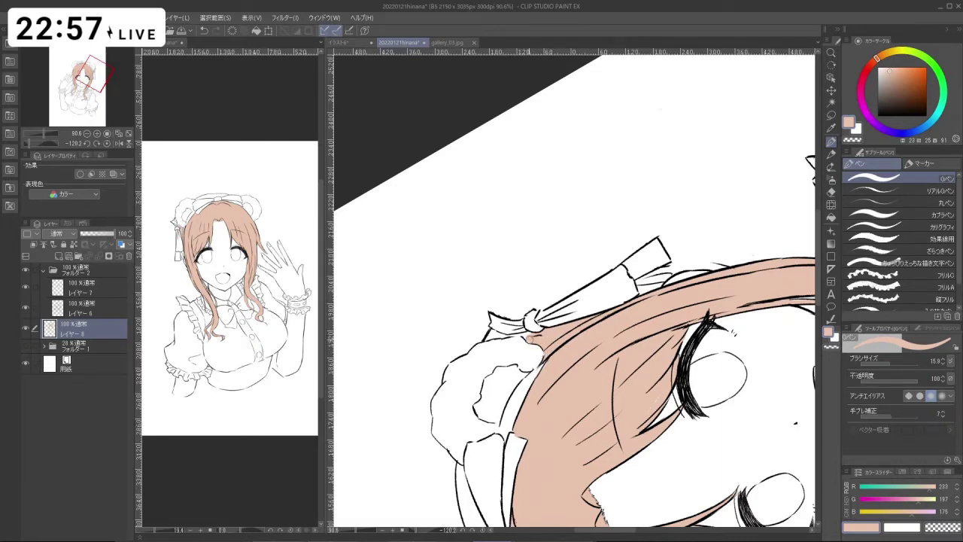
pyautogui.moveTo(620, 340); pyautogui.dragTo(538, 350)
pyautogui.moveTo(595, 451); pyautogui.dragTo(536, 315)
pyautogui.moveTo(553, 373); pyautogui.dragTo(569, 243)
pyautogui.moveTo(596, 277); pyautogui.dragTo(632, 280)
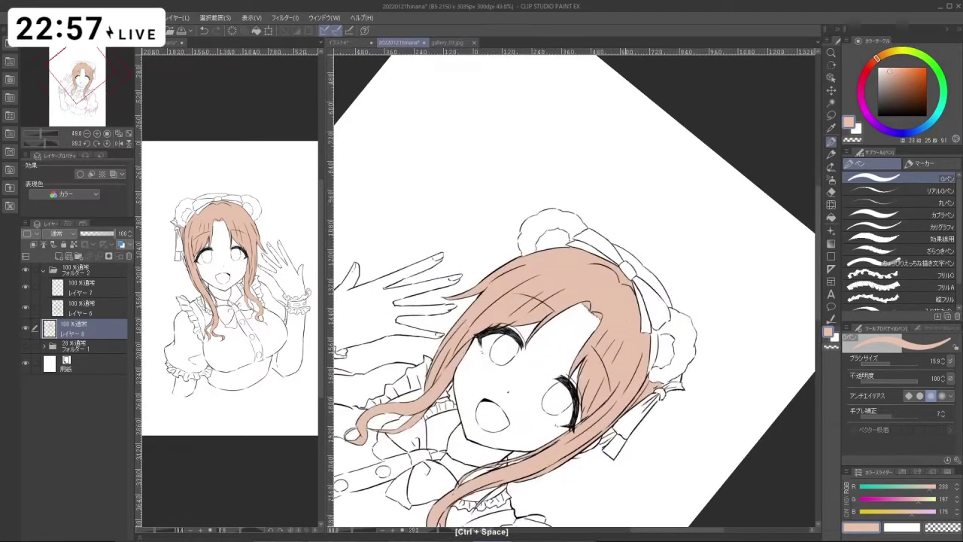
# - Paint the crown of hair showing behind the headband bow in peach with a brush size of 22.2
pyautogui.moveTo(617, 345)
pyautogui.mouseDown()
pyautogui.moveTo(636, 260)
pyautogui.moveTo(589, 224)
pyautogui.moveTo(549, 264)
pyautogui.moveTo(568, 263)
pyautogui.moveTo(527, 261)
pyautogui.moveTo(515, 296)
pyautogui.mouseUp()
pyautogui.hotkey('ctrl', 'z')
pyautogui.moveTo(525, 249)
pyautogui.mouseDown()
pyautogui.moveTo(509, 373)
pyautogui.moveTo(508, 293)
pyautogui.moveTo(525, 244)
pyautogui.mouseUp()
pyautogui.moveTo(519, 290); pyautogui.dragTo(516, 320)
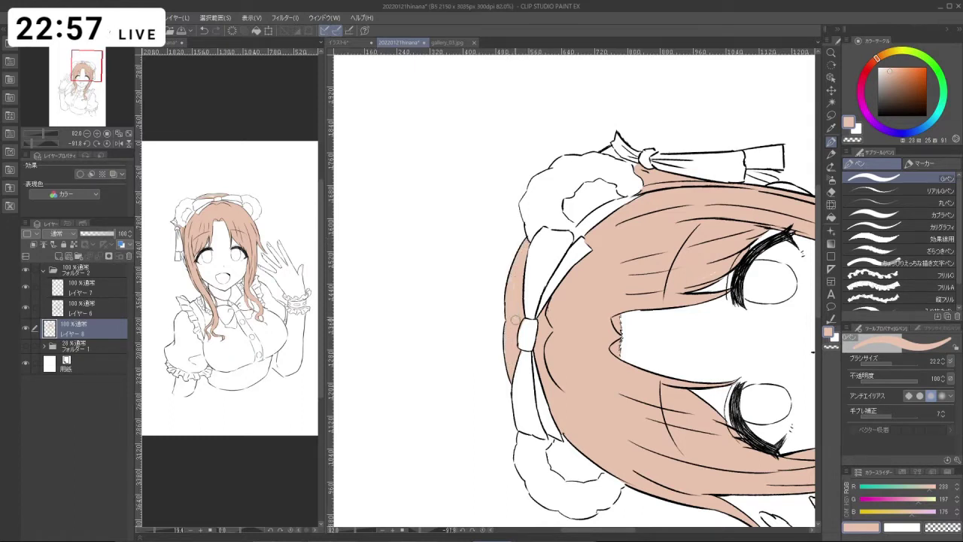
pyautogui.moveTo(591, 320); pyautogui.dragTo(528, 307)
# - Paint the back hair strands showing behind and below the hanging ribbon tails in peach
pyautogui.moveTo(594, 410); pyautogui.dragTo(579, 286)
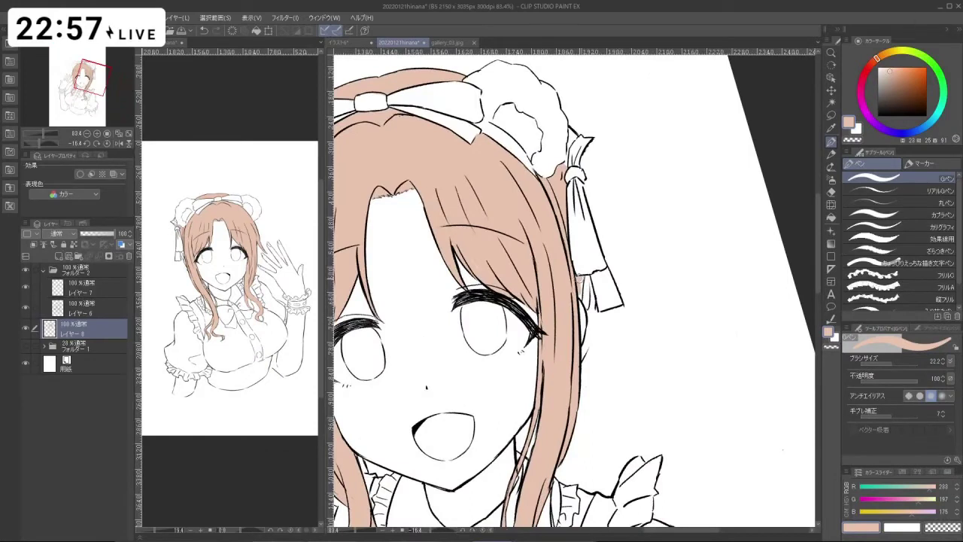
pyautogui.moveTo(590, 290); pyautogui.dragTo(586, 353)
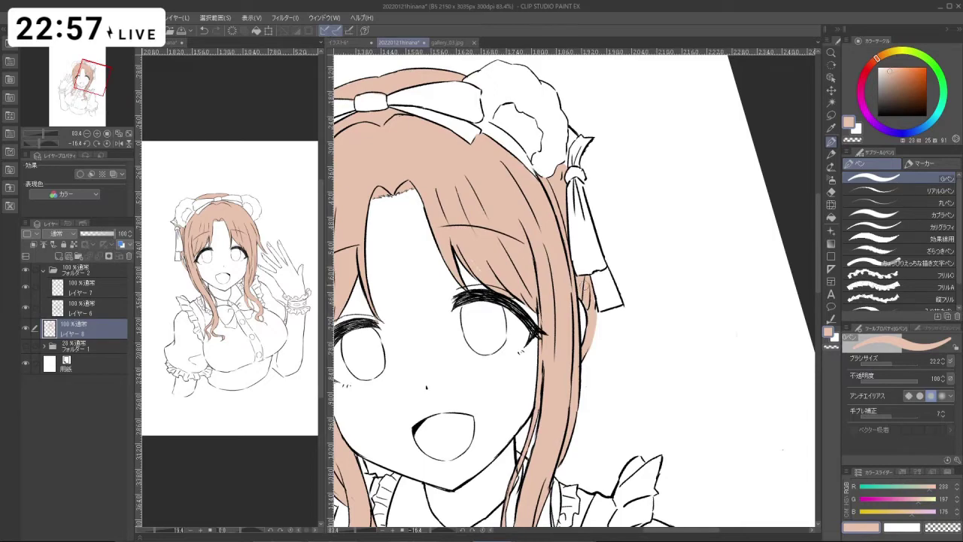
pyautogui.moveTo(592, 333)
pyautogui.mouseDown()
pyautogui.moveTo(560, 338)
pyautogui.moveTo(534, 273)
pyautogui.moveTo(606, 341)
pyautogui.mouseUp()
pyautogui.moveTo(680, 404); pyautogui.dragTo(707, 366)
pyautogui.moveTo(604, 275); pyautogui.dragTo(560, 301)
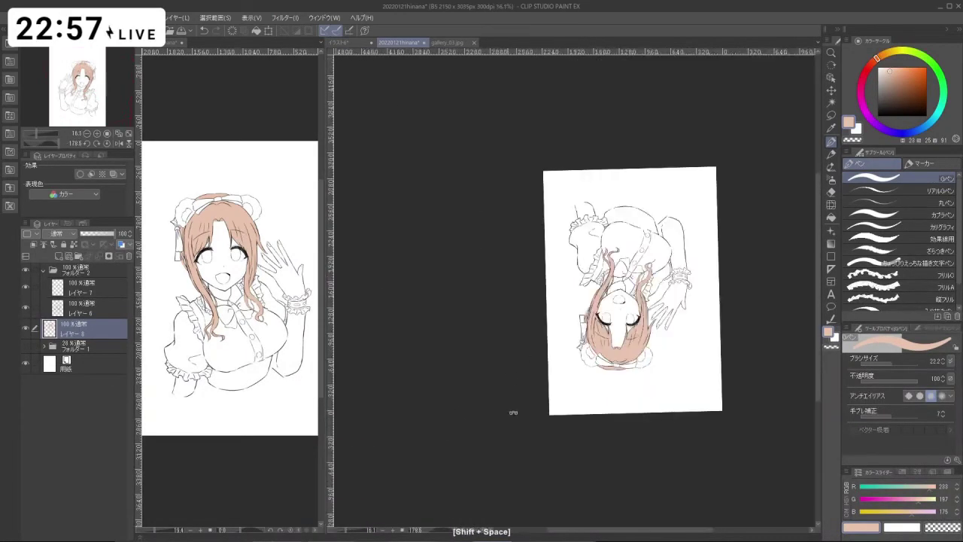
pyautogui.moveTo(654, 377); pyautogui.dragTo(637, 111)
pyautogui.moveTo(475, 370); pyautogui.dragTo(550, 354)
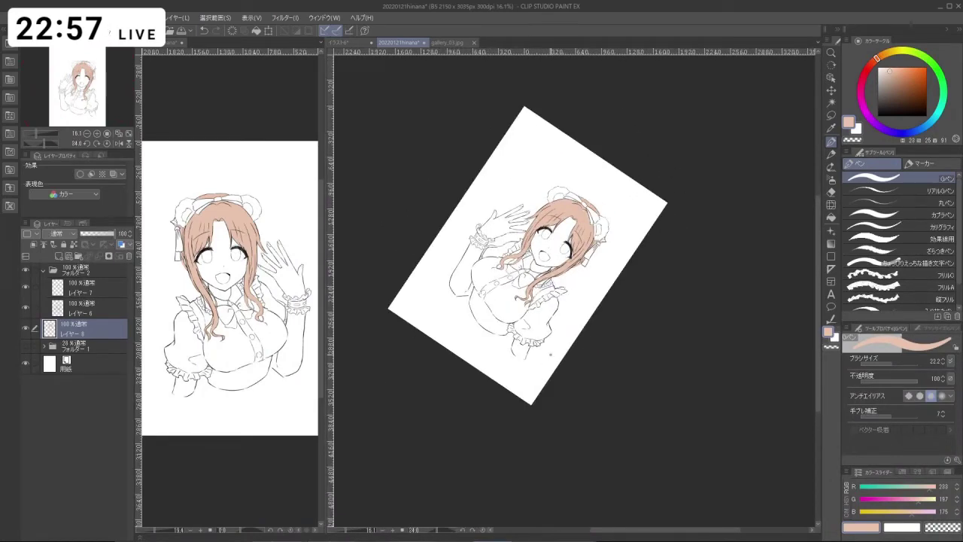
pyautogui.moveTo(532, 391); pyautogui.dragTo(626, 431)
pyautogui.moveTo(533, 286); pyautogui.dragTo(570, 311)
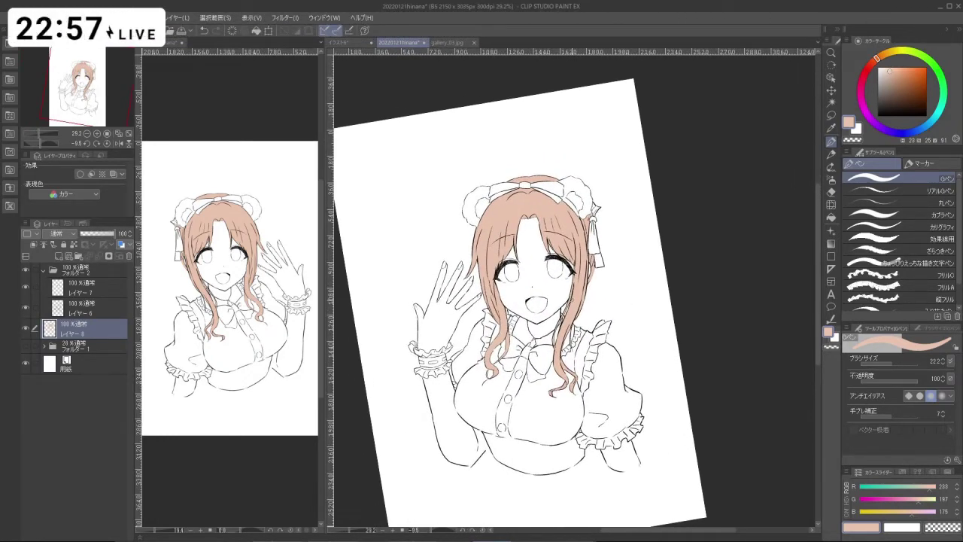
# - Rename the hair colour layer as かみ
pyautogui.doubleClick(85, 334)
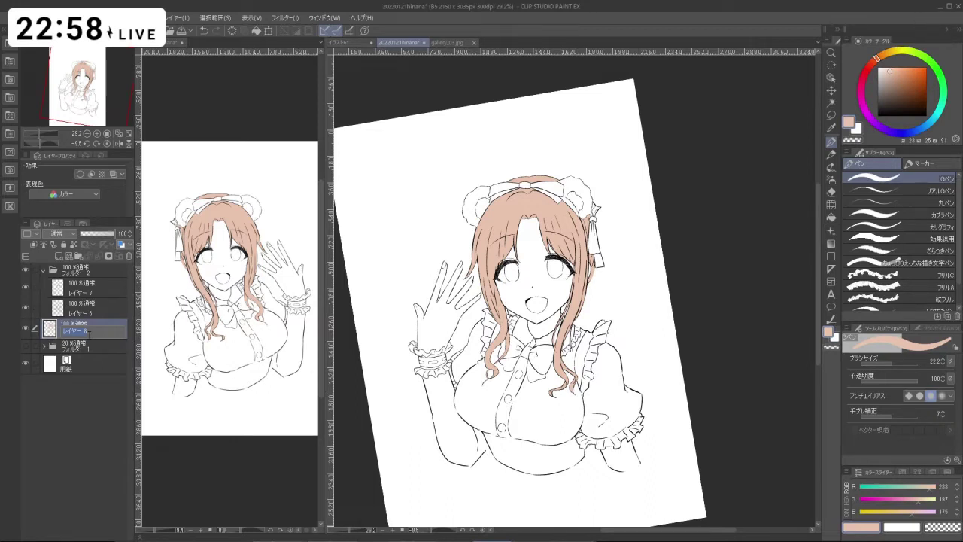
pyautogui.write('かみ')
pyautogui.press('Return')
pyautogui.press('Return')
# - Add a new layer directly below かみ and name it はだ
pyautogui.click(60, 257)
pyautogui.moveTo(83, 324); pyautogui.dragTo(88, 357)
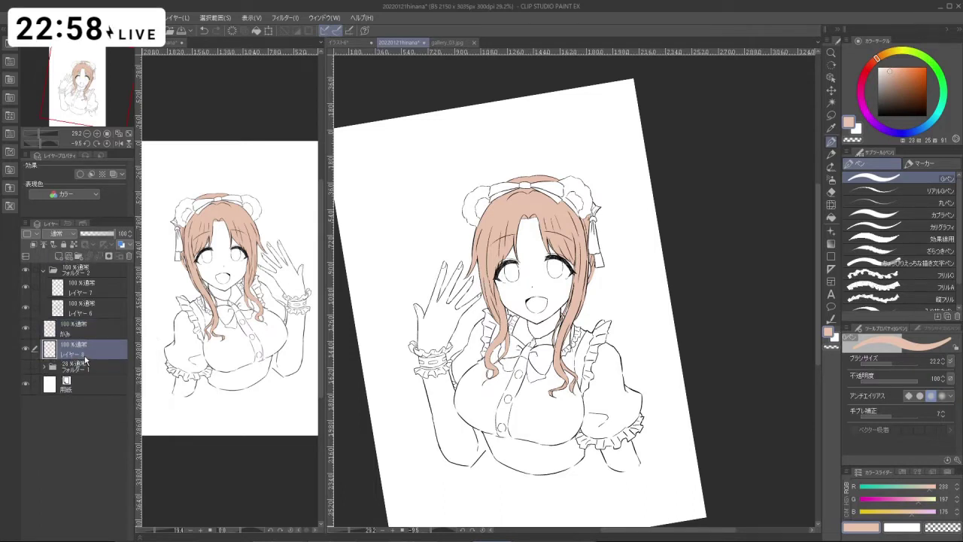
pyautogui.doubleClick(87, 352)
pyautogui.write('hada')
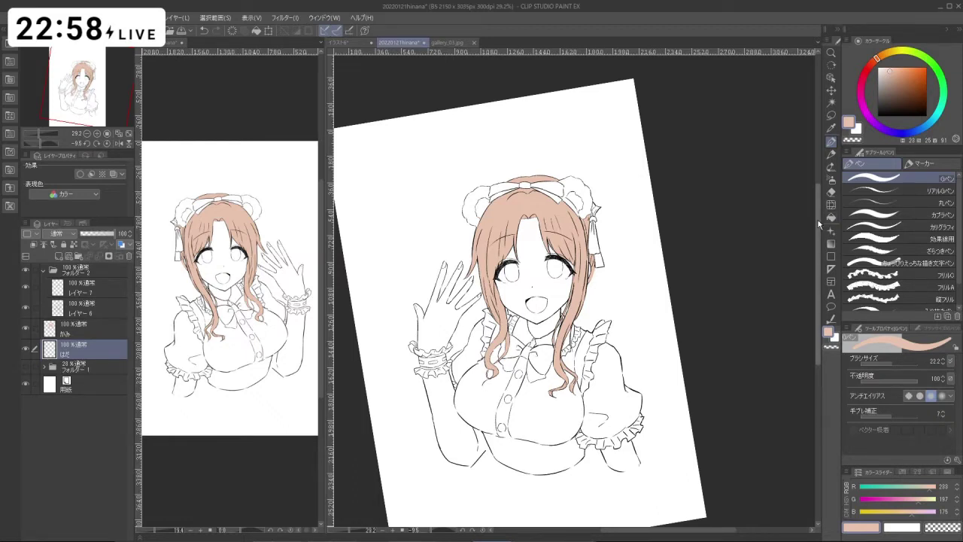
# - Sample the pale skin colour from the girl's forearm in the gallery_03.jpg reference and return to the drawing
pyautogui.moveTo(818, 222); pyautogui.dragTo(817, 220)
pyautogui.press('space')
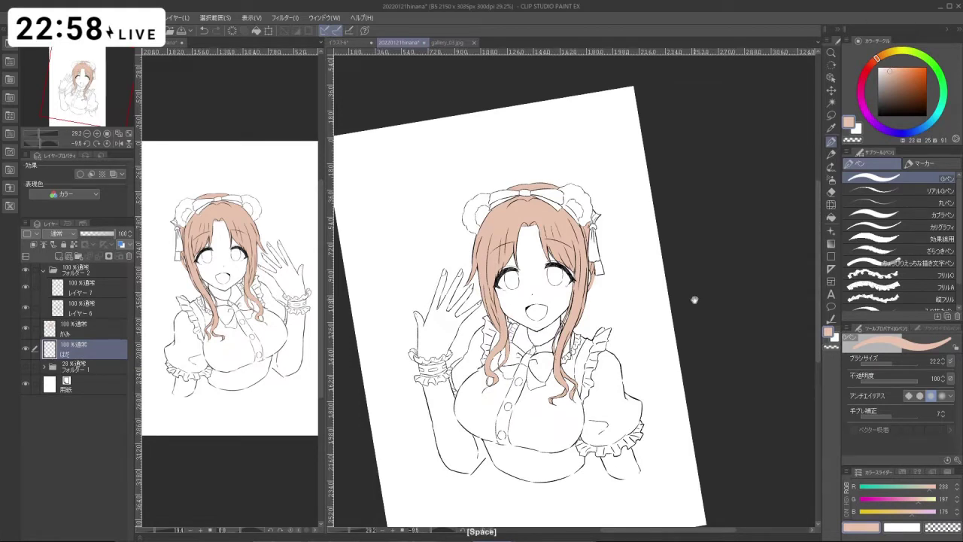
pyautogui.moveTo(694, 299); pyautogui.dragTo(715, 301)
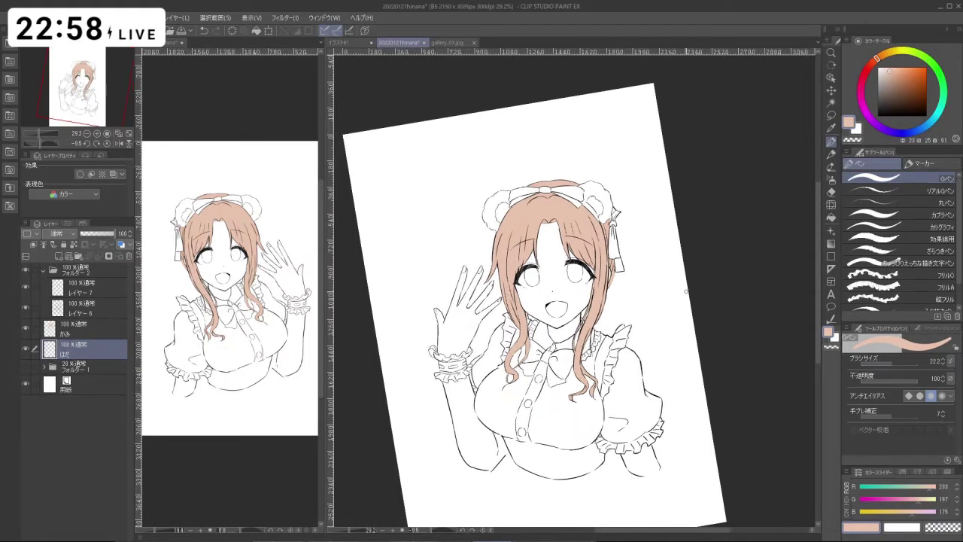
pyautogui.press('space')
pyautogui.moveTo(663, 345); pyautogui.dragTo(648, 323)
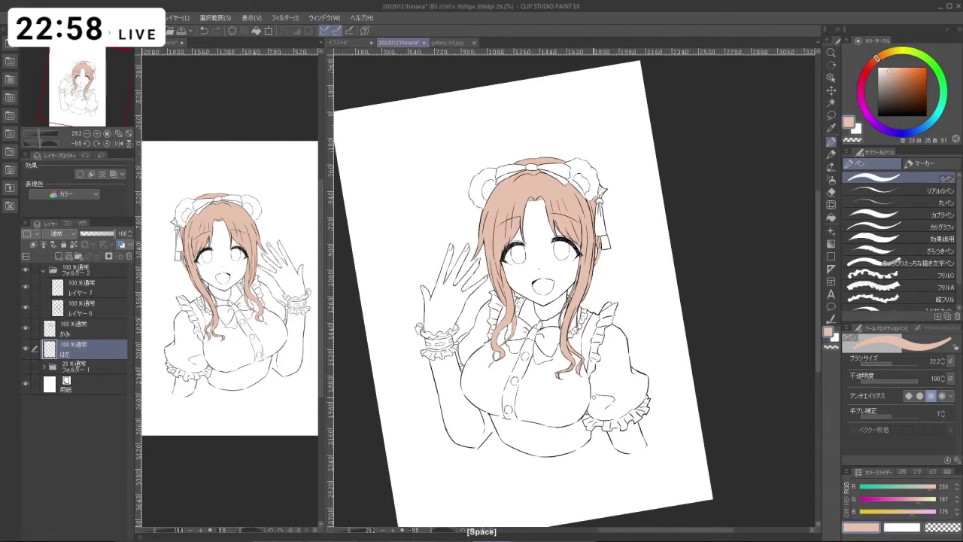
pyautogui.click(447, 42)
pyautogui.press('space')
pyautogui.moveTo(591, 346); pyautogui.dragTo(591, 206)
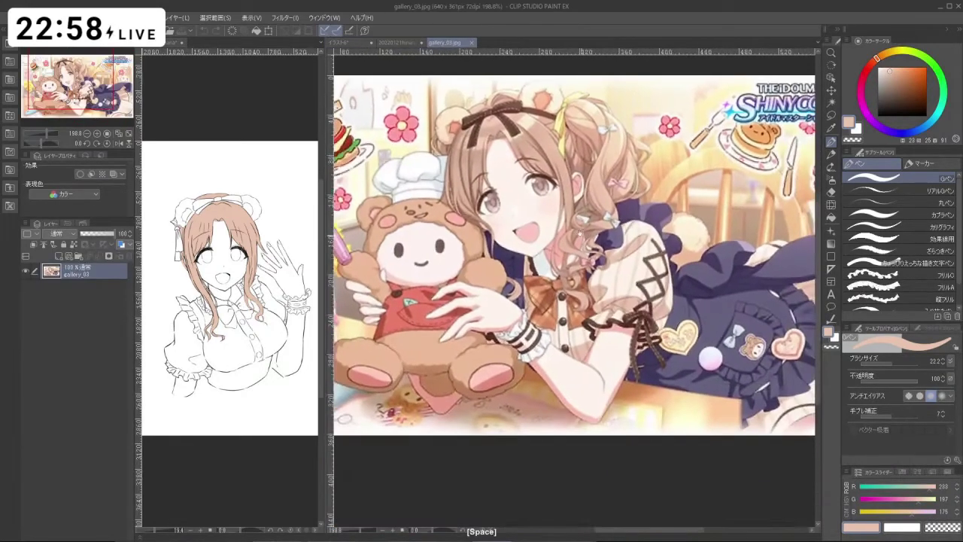
pyautogui.rightClick(587, 383)
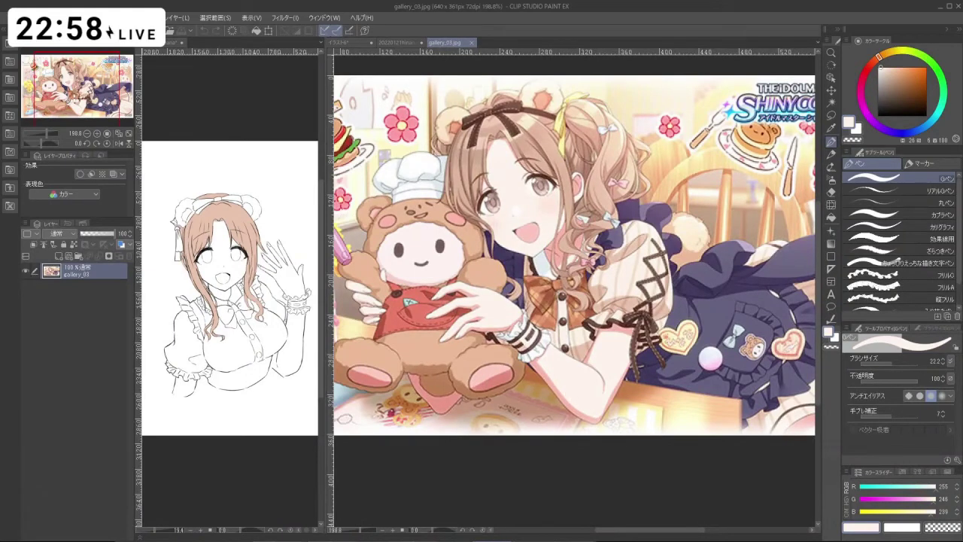
pyautogui.click(399, 42)
pyautogui.press('space')
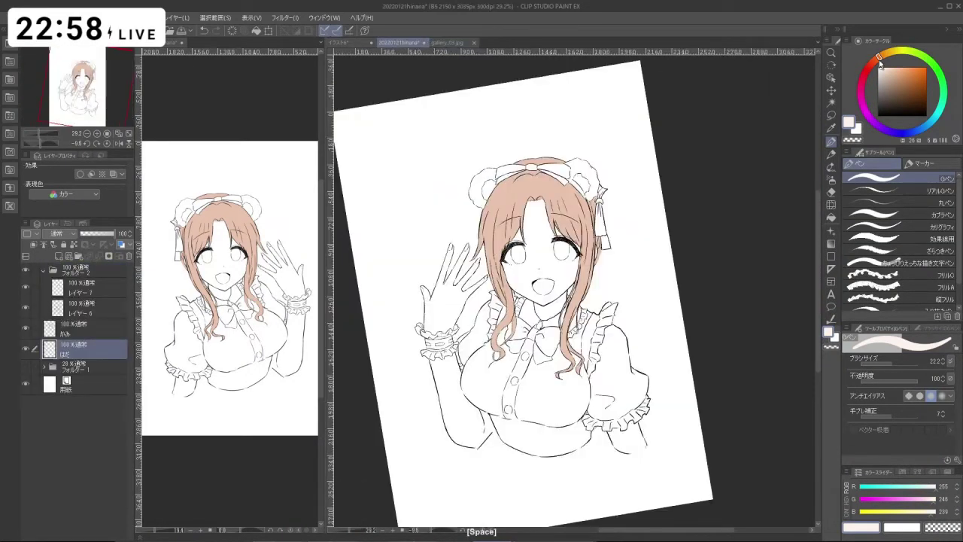
# - Shift the pale skin colour slightly towards red and paint the girl's face with it on the はだ layer
pyautogui.moveTo(880, 63); pyautogui.dragTo(876, 60)
pyautogui.moveTo(549, 243)
pyautogui.mouseDown()
pyautogui.moveTo(537, 279)
pyautogui.moveTo(591, 284)
pyautogui.mouseUp()
pyautogui.hotkey('ctrl', 'space')
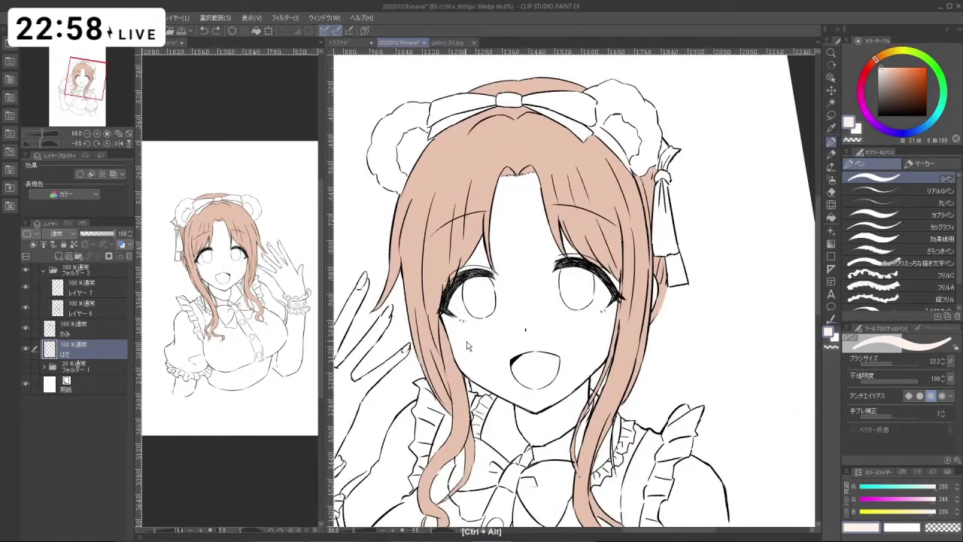
pyautogui.moveTo(467, 344)
pyautogui.mouseDown()
pyautogui.moveTo(469, 368)
pyautogui.moveTo(529, 402)
pyautogui.mouseUp()
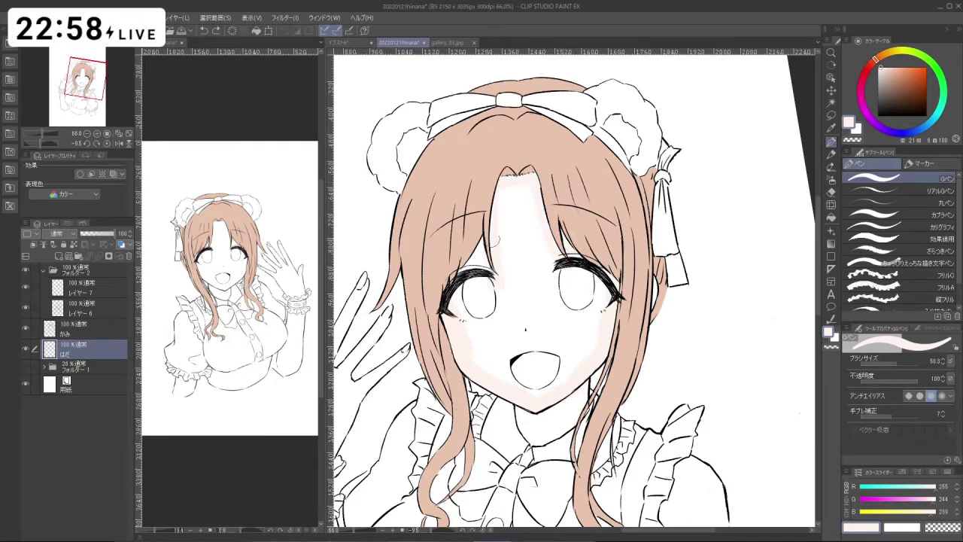
pyautogui.moveTo(468, 343)
pyautogui.mouseDown()
pyautogui.moveTo(521, 396)
pyautogui.moveTo(586, 348)
pyautogui.moveTo(612, 290)
pyautogui.mouseUp()
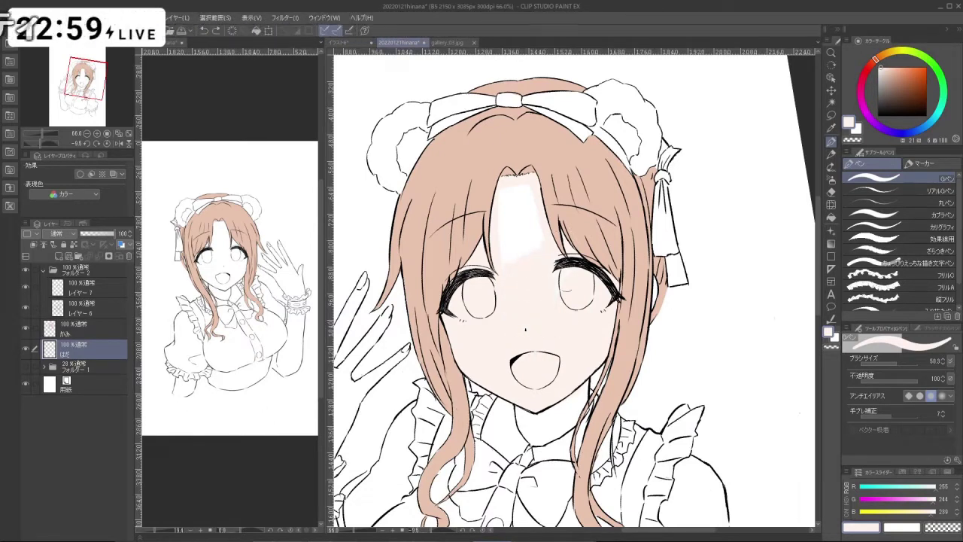
pyautogui.moveTo(550, 212); pyautogui.dragTo(502, 183)
# - Paint the neck between the chin and the collar in the pale skin colour
pyautogui.hotkey('ctrl', 'space')
pyautogui.moveTo(549, 333); pyautogui.dragTo(529, 329)
pyautogui.moveTo(530, 329); pyautogui.dragTo(486, 230)
pyautogui.moveTo(487, 231); pyautogui.dragTo(532, 278)
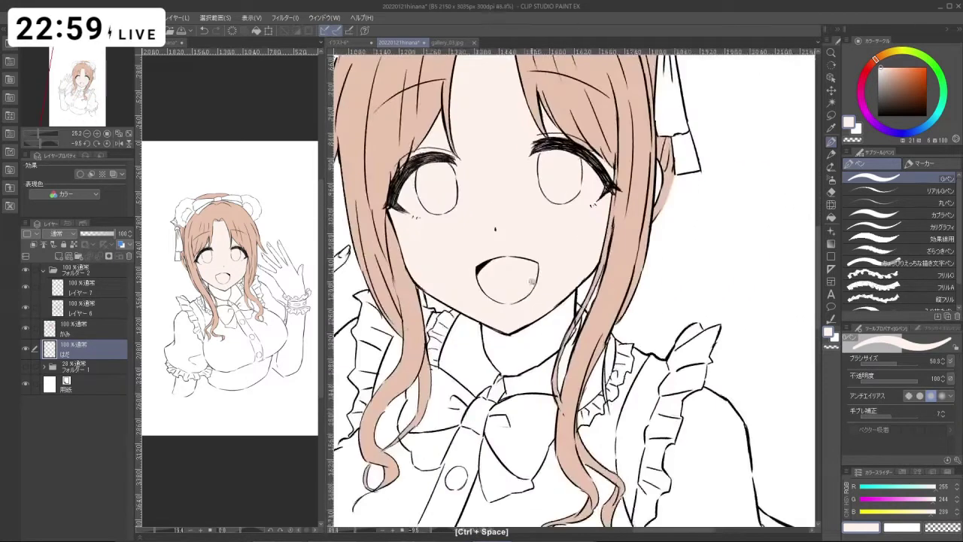
pyautogui.moveTo(505, 320); pyautogui.dragTo(498, 321)
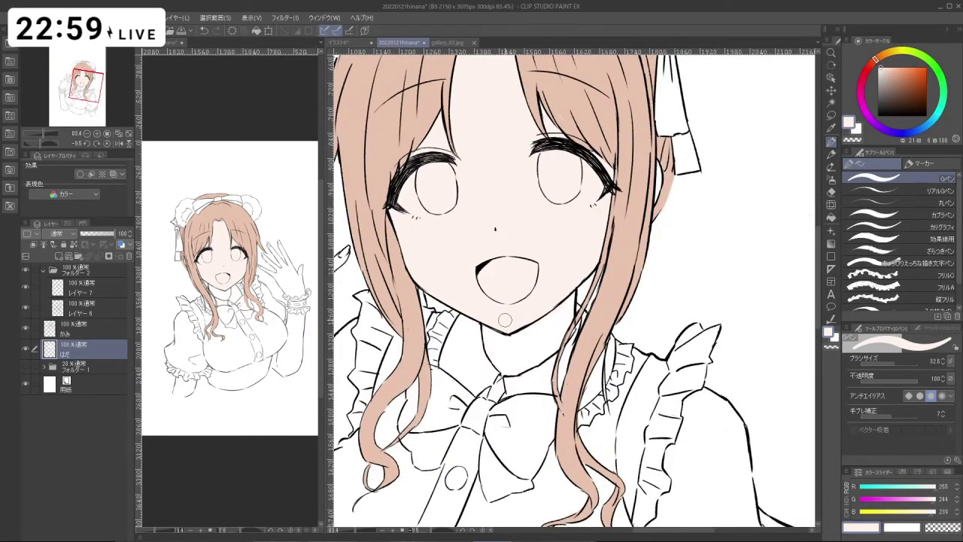
pyautogui.moveTo(494, 323)
pyautogui.mouseDown()
pyautogui.moveTo(492, 346)
pyautogui.moveTo(487, 327)
pyautogui.mouseUp()
pyautogui.hotkey('ctrl', 'z')
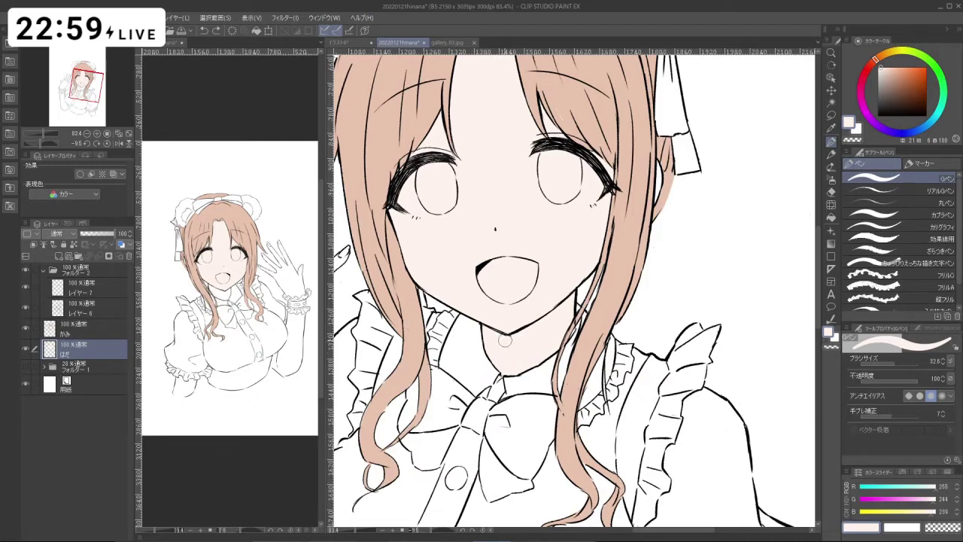
pyautogui.moveTo(541, 369); pyautogui.dragTo(502, 372)
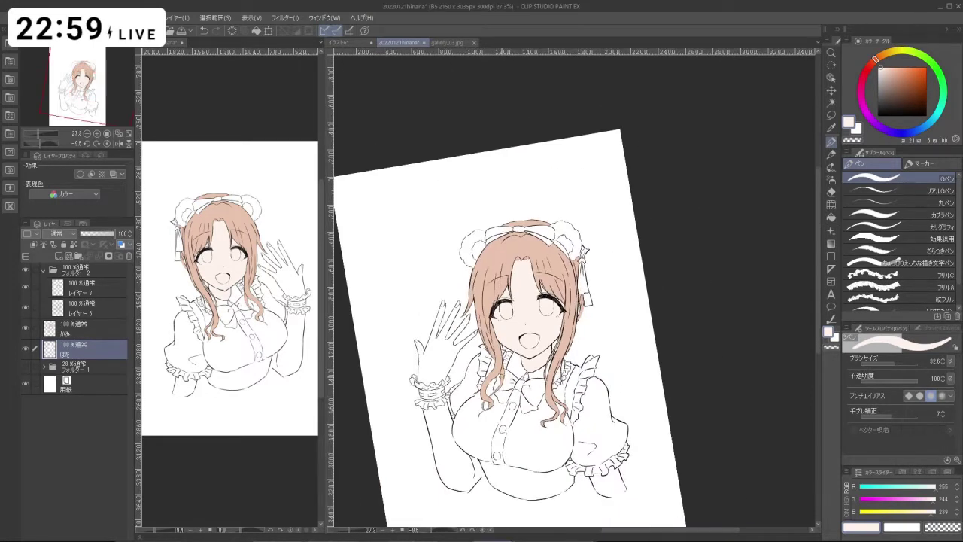
# - Paint the lowered arm below the puffed sleeve's frill in the pale skin colour
pyautogui.hotkey('ctrl', 'space')
pyautogui.moveTo(502, 342)
pyautogui.mouseDown()
pyautogui.moveTo(557, 371)
pyautogui.moveTo(507, 381)
pyautogui.moveTo(502, 368)
pyautogui.moveTo(511, 372)
pyautogui.mouseUp()
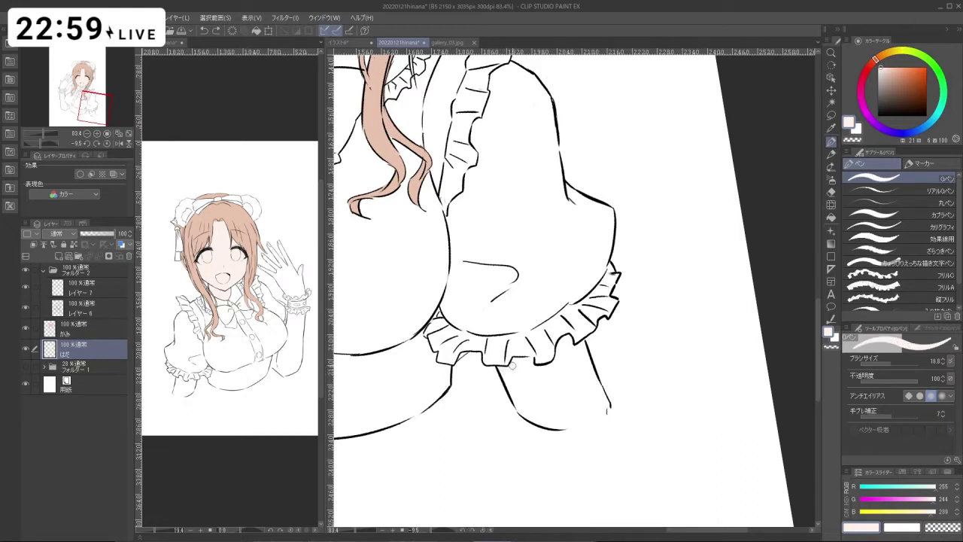
pyautogui.moveTo(531, 364); pyautogui.dragTo(556, 361)
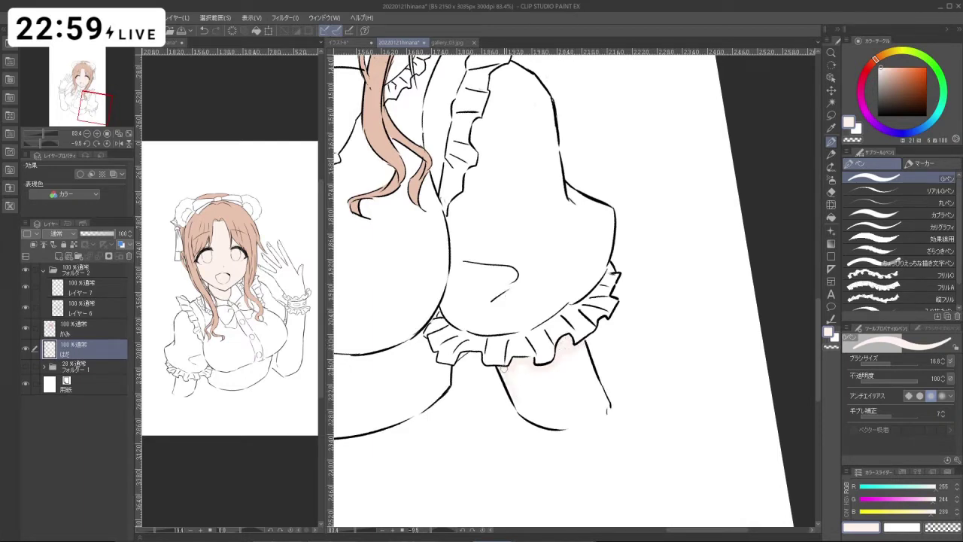
pyautogui.moveTo(551, 426)
pyautogui.mouseDown()
pyautogui.moveTo(600, 416)
pyautogui.moveTo(607, 406)
pyautogui.moveTo(593, 374)
pyautogui.mouseUp()
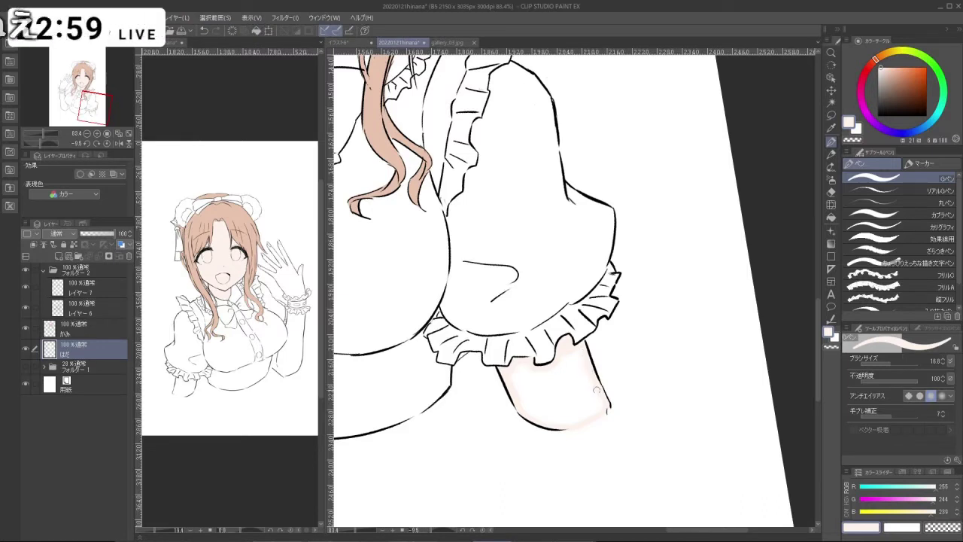
pyautogui.moveTo(581, 359)
pyautogui.mouseDown()
pyautogui.moveTo(593, 391)
pyautogui.moveTo(583, 395)
pyautogui.mouseUp()
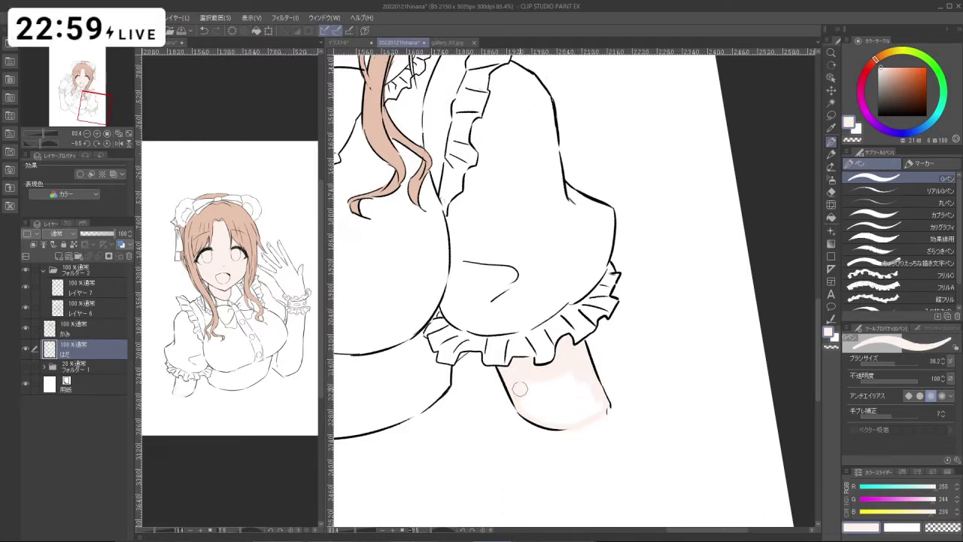
pyautogui.moveTo(519, 388)
pyautogui.mouseDown()
pyautogui.moveTo(563, 369)
pyautogui.moveTo(558, 402)
pyautogui.moveTo(592, 400)
pyautogui.moveTo(522, 394)
pyautogui.moveTo(562, 420)
pyautogui.moveTo(597, 402)
pyautogui.moveTo(576, 409)
pyautogui.moveTo(429, 327)
pyautogui.mouseUp()
pyautogui.moveTo(429, 327); pyautogui.dragTo(502, 397)
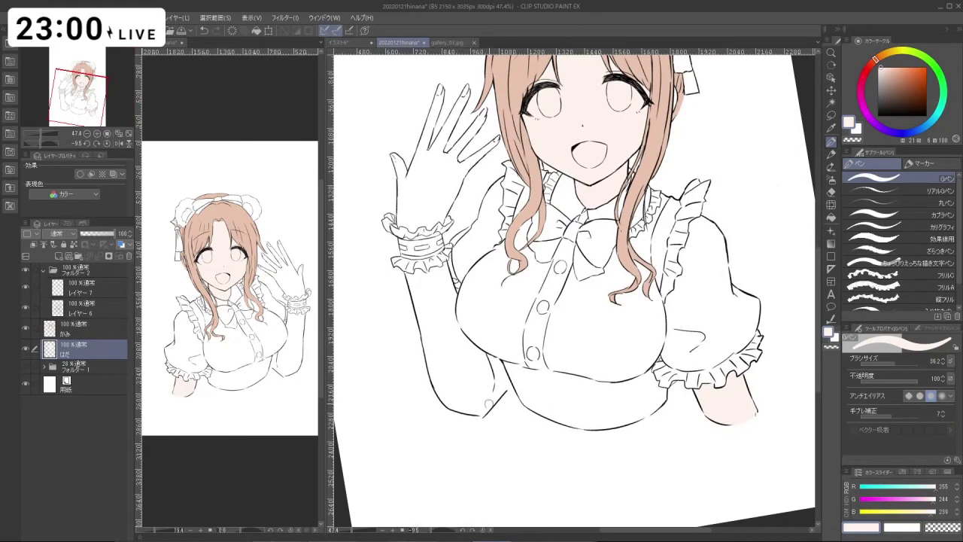
# - Try to reshape the raised arm's elbow outline on レイヤー 6 with the ゆがみ tool
pyautogui.click(492, 360)
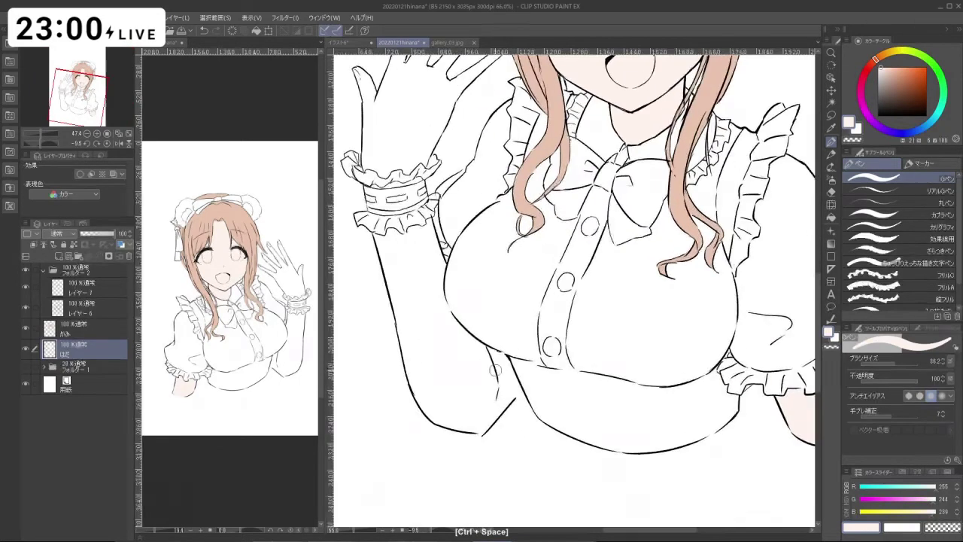
pyautogui.click(105, 309)
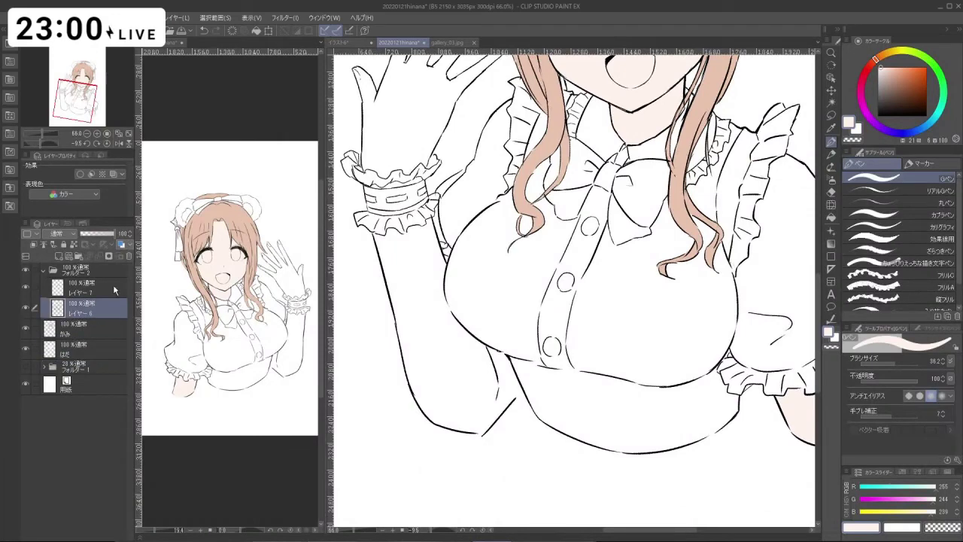
pyautogui.click(831, 114)
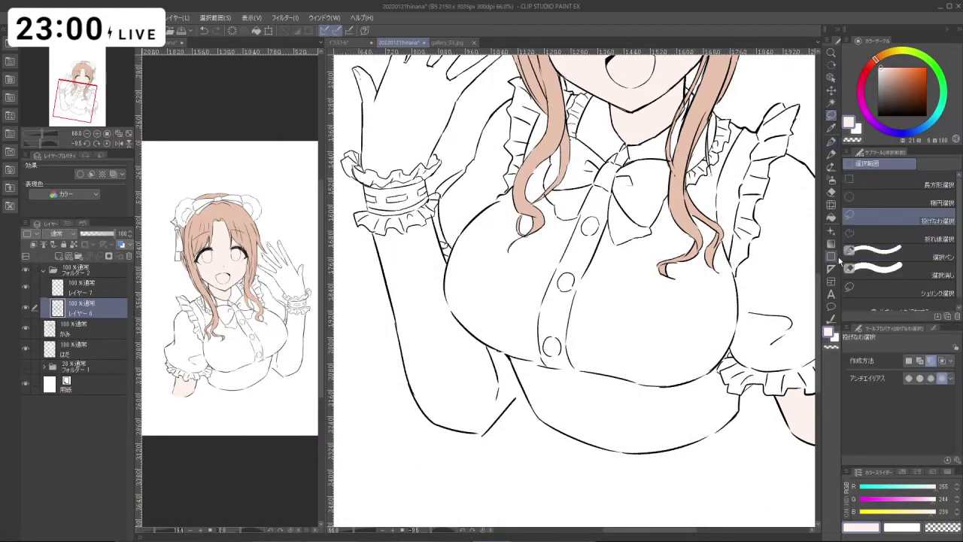
pyautogui.click(831, 204)
pyautogui.hotkey('ctrl', 'z')
pyautogui.moveTo(515, 416)
pyautogui.mouseDown()
pyautogui.moveTo(523, 415)
pyautogui.moveTo(514, 404)
pyautogui.mouseUp()
pyautogui.hotkey('ctrl', 'z')
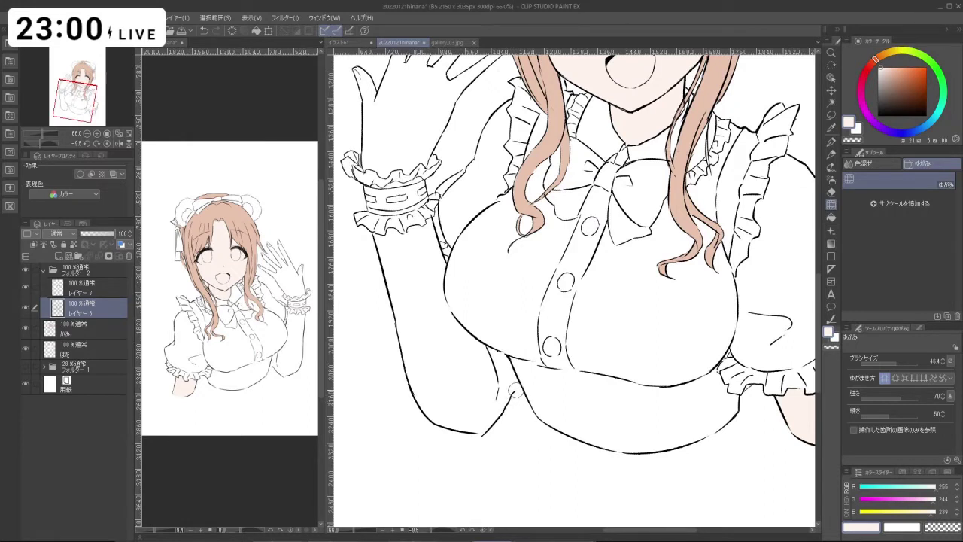
pyautogui.hotkey('ctrl', 'z')
# - Erase the straight end of the raised arm's elbow line and redraw it in black as a curve meeting the bodice
pyautogui.click(831, 141)
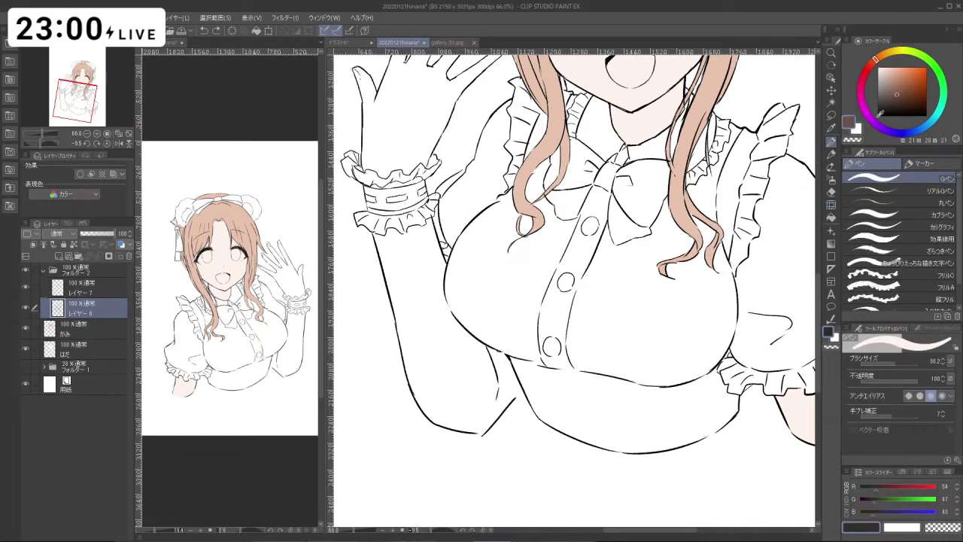
pyautogui.press('c')
pyautogui.hotkey('ctrl', 'z')
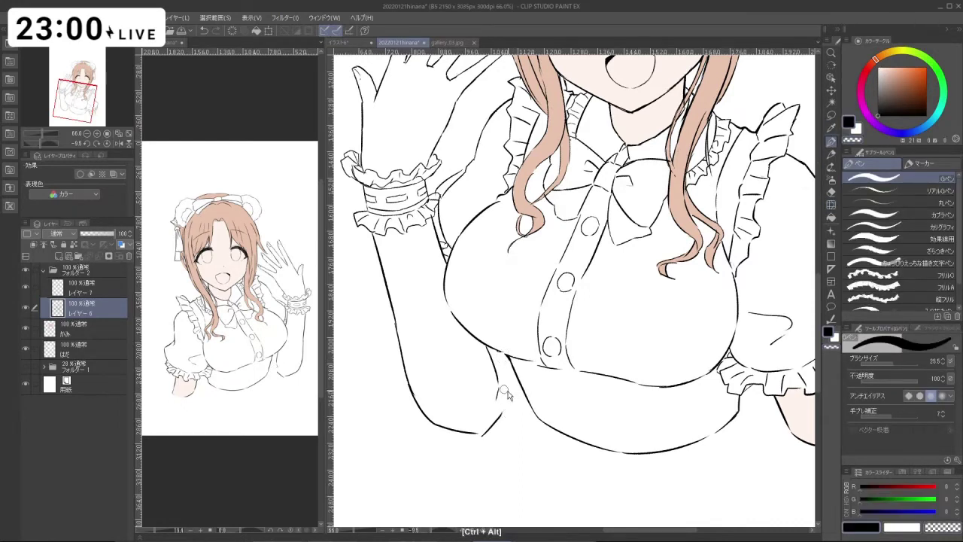
pyautogui.hotkey('ctrl', 'z')
pyautogui.moveTo(508, 362)
pyautogui.mouseDown()
pyautogui.moveTo(502, 411)
pyautogui.moveTo(505, 387)
pyautogui.mouseUp()
pyautogui.hotkey('ctrl', 'z')
pyautogui.hotkey('ctrl', 'z')
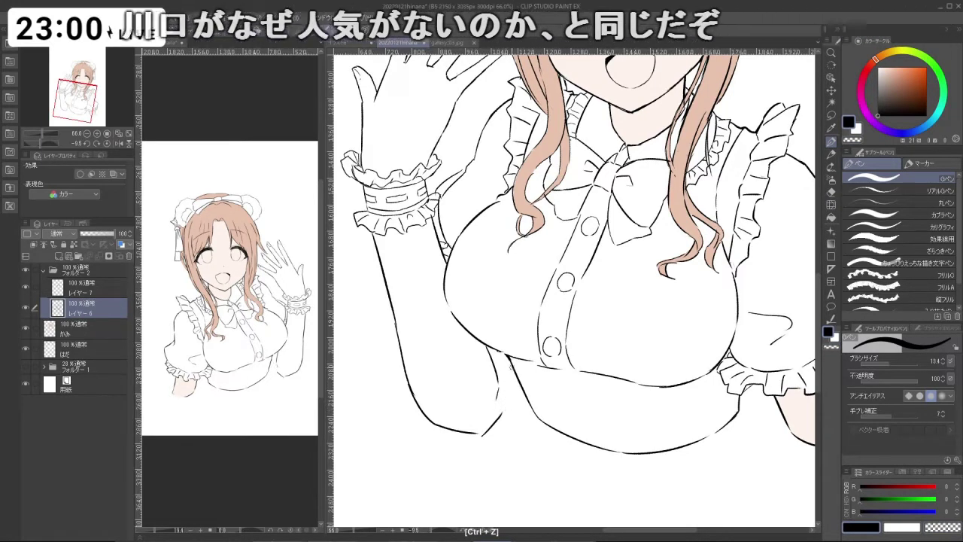
pyautogui.hotkey('ctrl', 'z')
pyautogui.moveTo(513, 366); pyautogui.dragTo(501, 414)
pyautogui.hotkey('ctrl', 'z')
pyautogui.moveTo(513, 367); pyautogui.dragTo(501, 413)
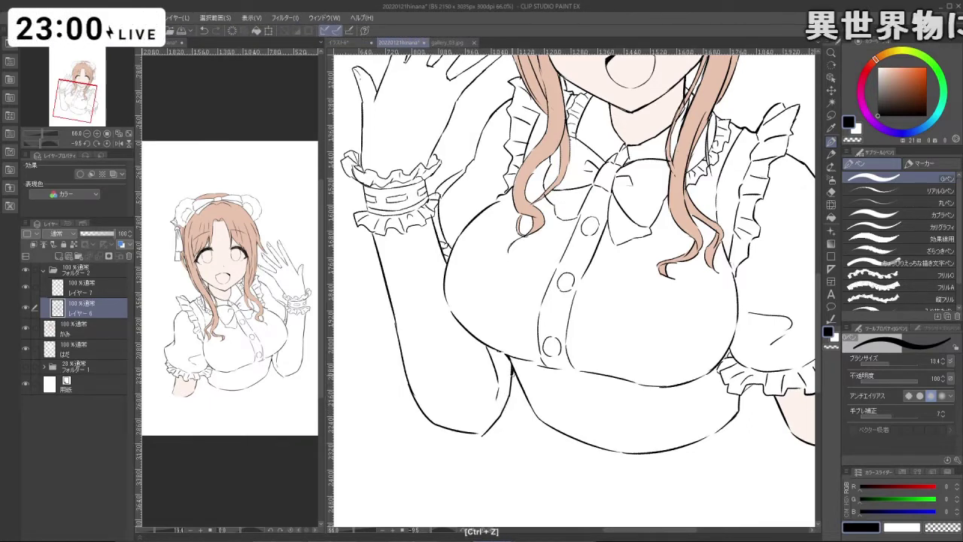
pyautogui.hotkey('ctrl', 'space')
pyautogui.moveTo(566, 386); pyautogui.dragTo(535, 375)
pyautogui.press('space')
pyautogui.moveTo(535, 375); pyautogui.dragTo(449, 380)
pyautogui.hotkey('shift', 'space')
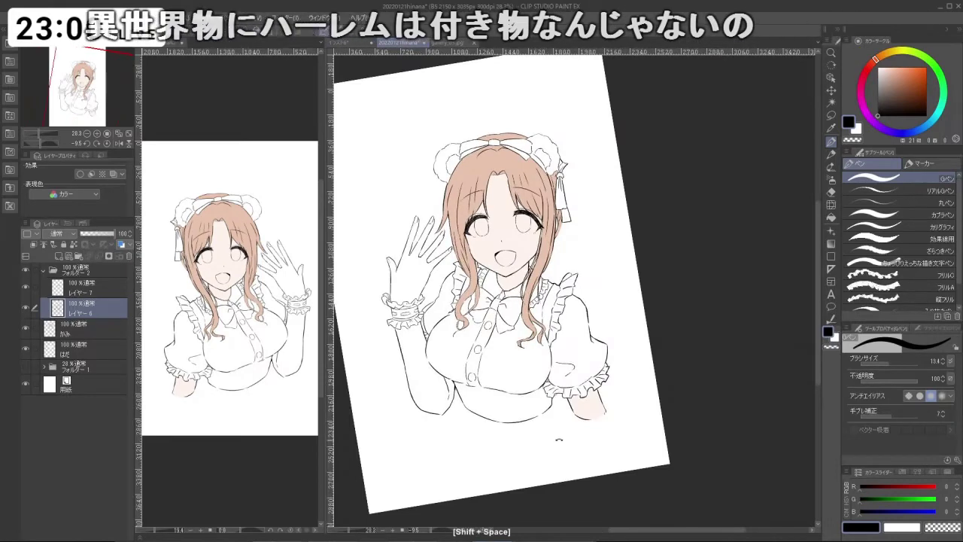
pyautogui.moveTo(558, 441); pyautogui.dragTo(569, 431)
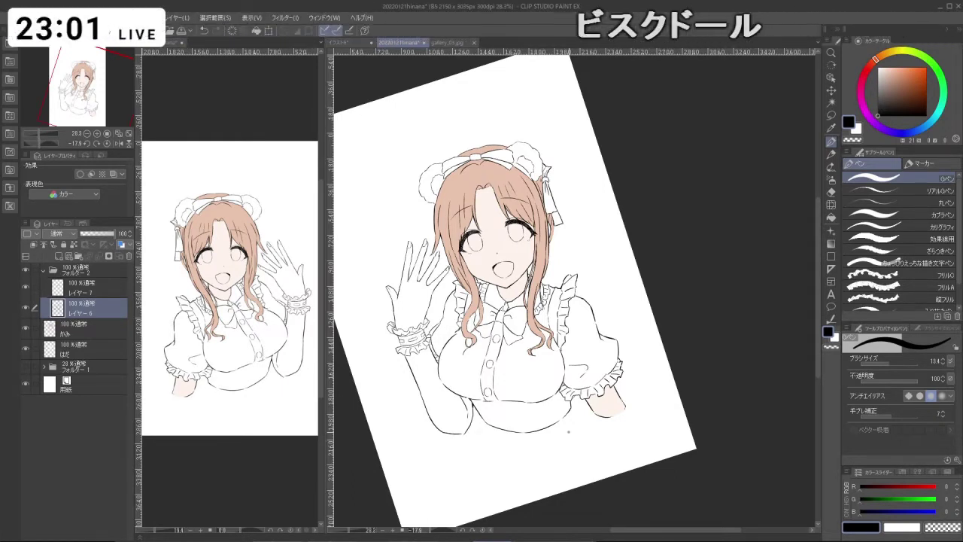
pyautogui.press('space')
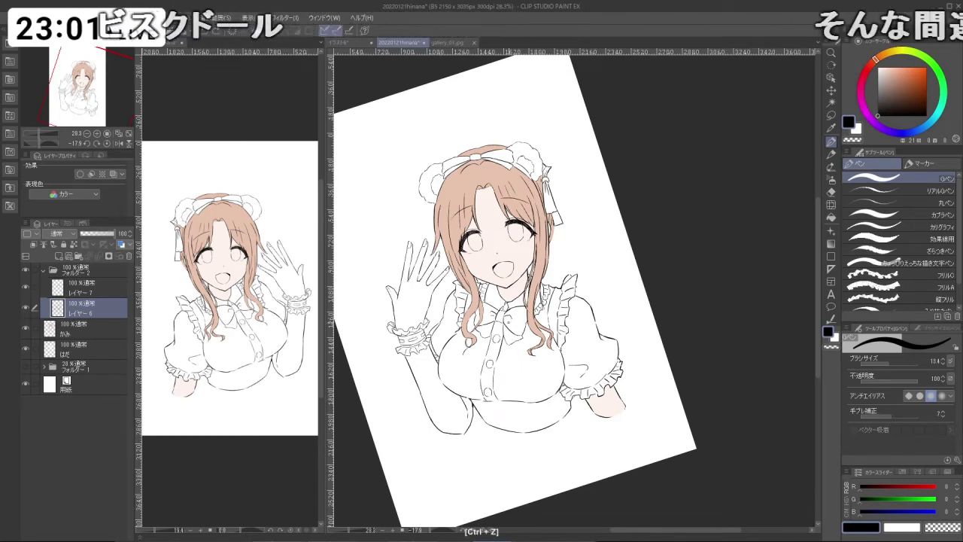
# - Sample the pale skin colour from the painted face and make はだ the active layer
pyautogui.hotkey('ctrl', 'space')
pyautogui.moveTo(529, 279)
pyautogui.mouseDown()
pyautogui.moveTo(548, 319)
pyautogui.moveTo(576, 301)
pyautogui.mouseUp()
pyautogui.rightClick(516, 274)
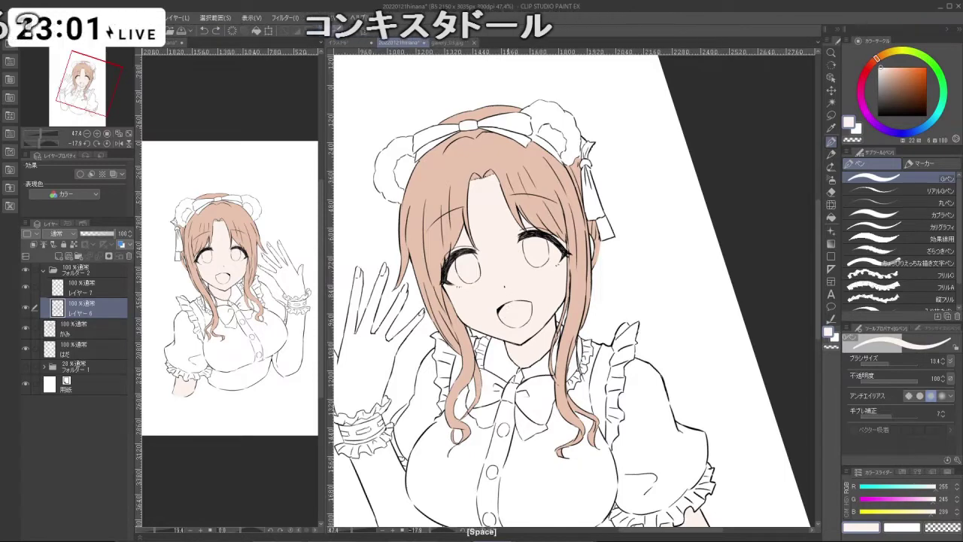
pyautogui.hotkey('ctrl', 'space')
pyautogui.moveTo(514, 341); pyautogui.dragTo(498, 340)
pyautogui.press('space')
pyautogui.moveTo(412, 487); pyautogui.dragTo(482, 423)
pyautogui.hotkey('ctrl', 'space')
pyautogui.hotkey('shift', 'space')
pyautogui.moveTo(447, 449); pyautogui.dragTo(434, 413)
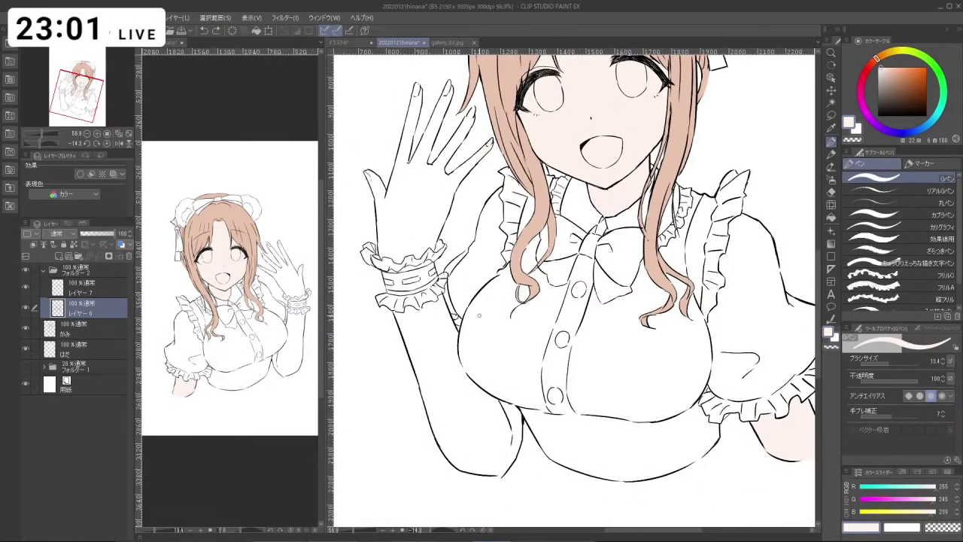
pyautogui.click(82, 345)
# - Try to fill the raised forearm with skin colour using the fill that refers to other layers
pyautogui.moveTo(419, 334); pyautogui.dragTo(423, 339)
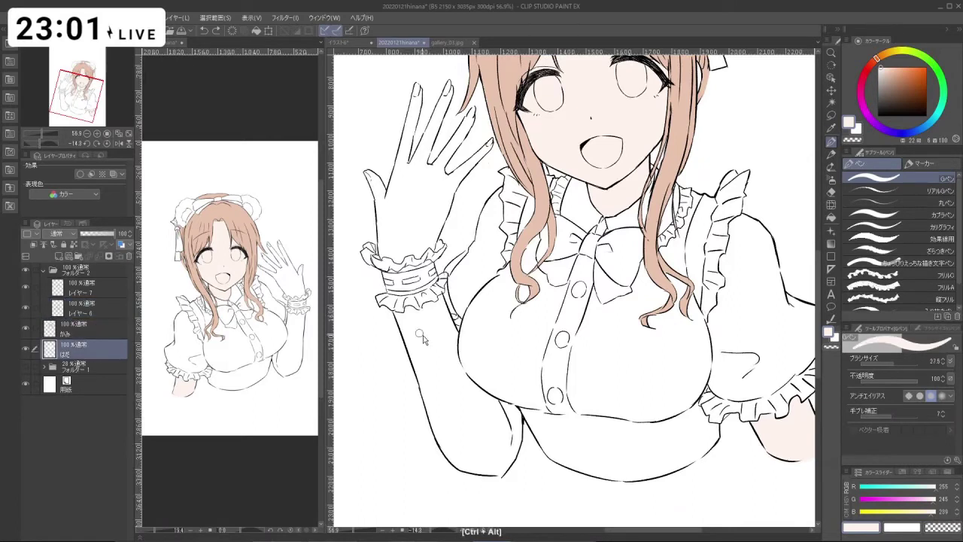
pyautogui.click(830, 216)
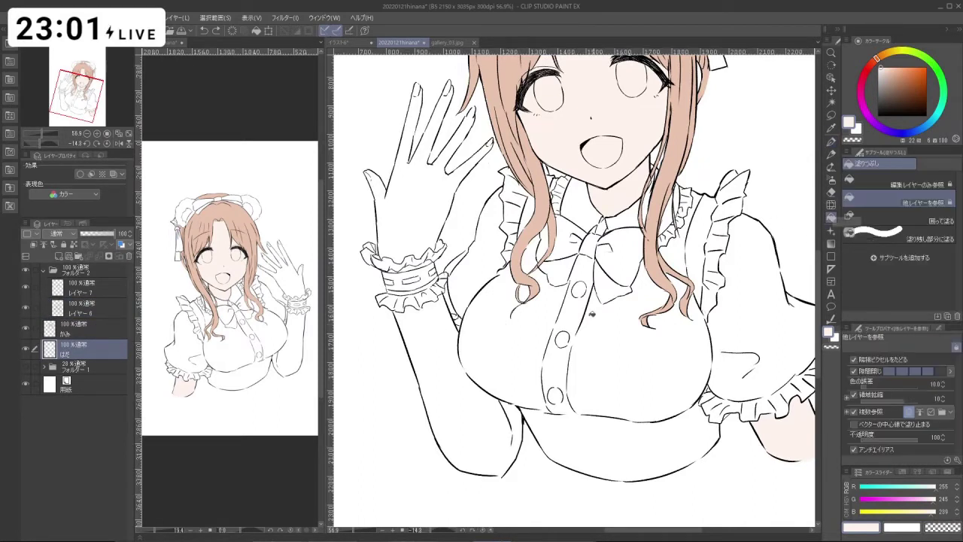
pyautogui.click(477, 399)
pyautogui.hotkey('ctrl', 'z')
# - Bridge the gap in the bust outline beside the raised arm with a skin-coloured stroke and fill the forearm with skin colour
pyautogui.click(831, 141)
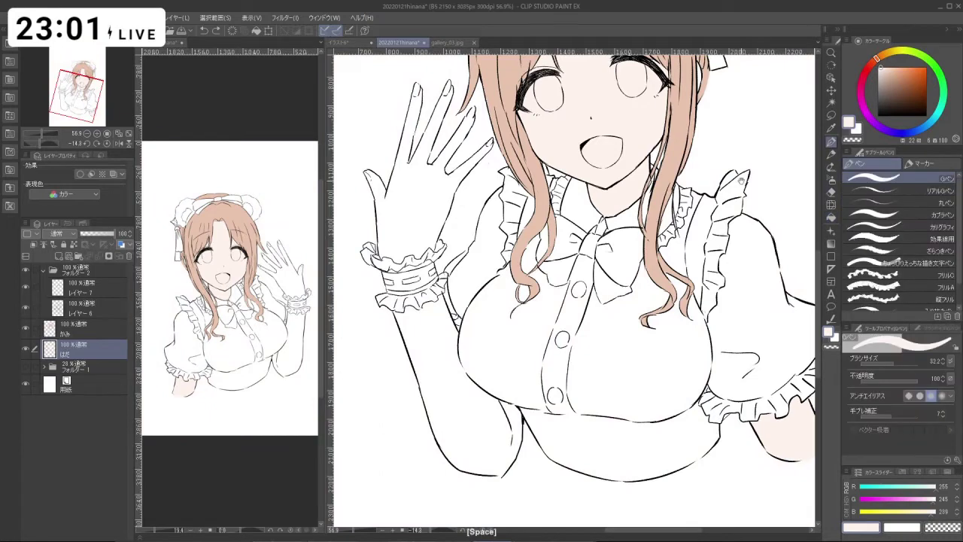
pyautogui.scroll(3, 461, 373)
pyautogui.moveTo(462, 371); pyautogui.dragTo(475, 384)
pyautogui.hotkey('ctrl', 'z')
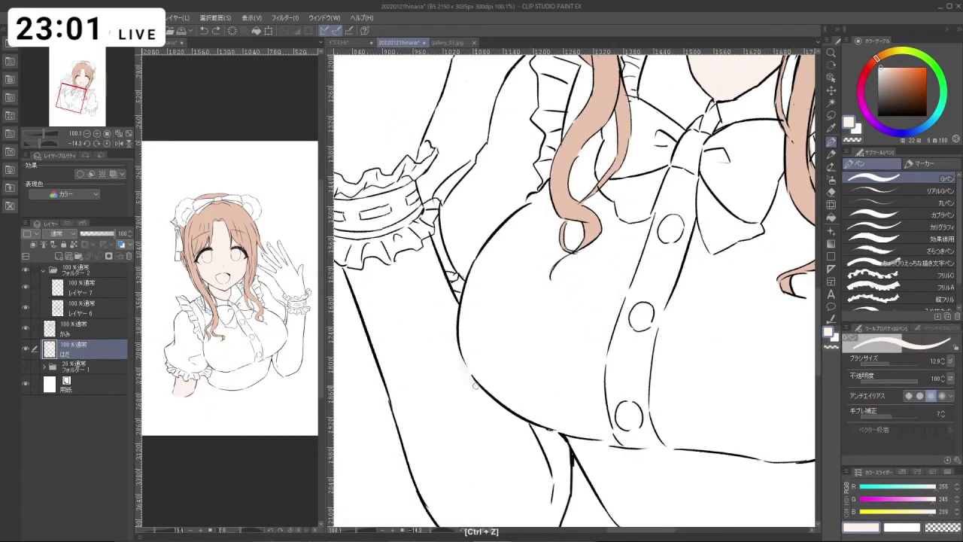
pyautogui.click(831, 218)
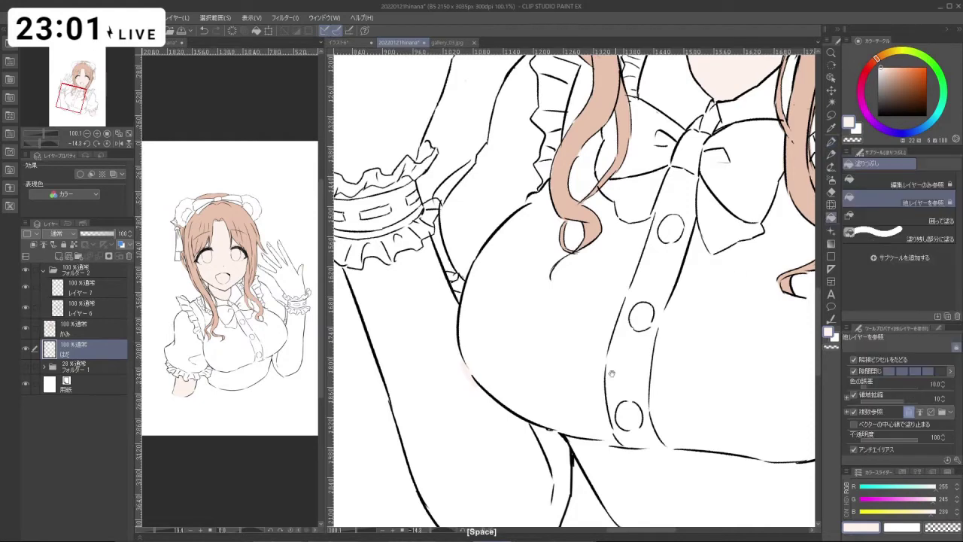
pyautogui.moveTo(527, 417); pyautogui.dragTo(500, 423)
pyautogui.click(545, 434)
# - Fill the raised hand and its fingernails with the pale skin colour
pyautogui.moveTo(435, 330); pyautogui.dragTo(466, 386)
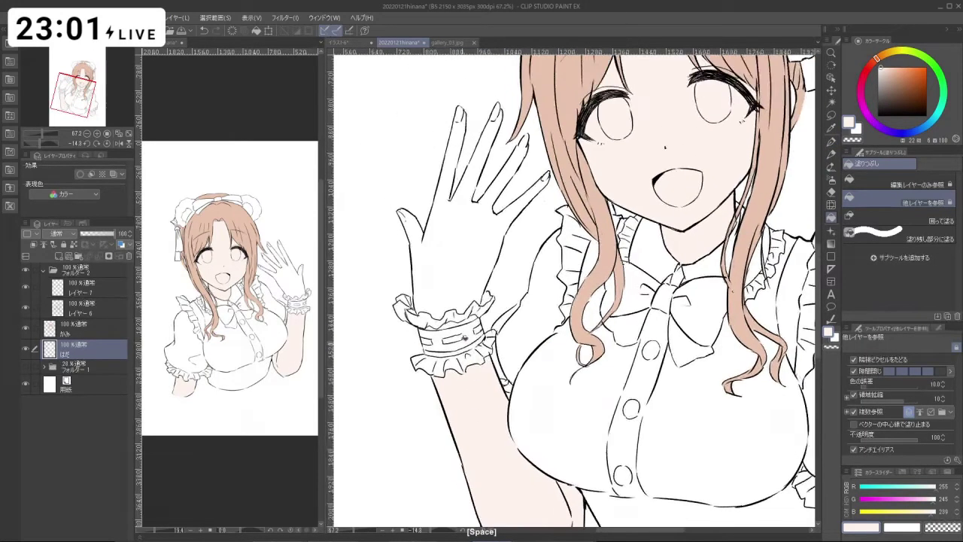
pyautogui.click(464, 258)
pyautogui.moveTo(464, 258); pyautogui.dragTo(493, 326)
pyautogui.moveTo(519, 197); pyautogui.dragTo(573, 276)
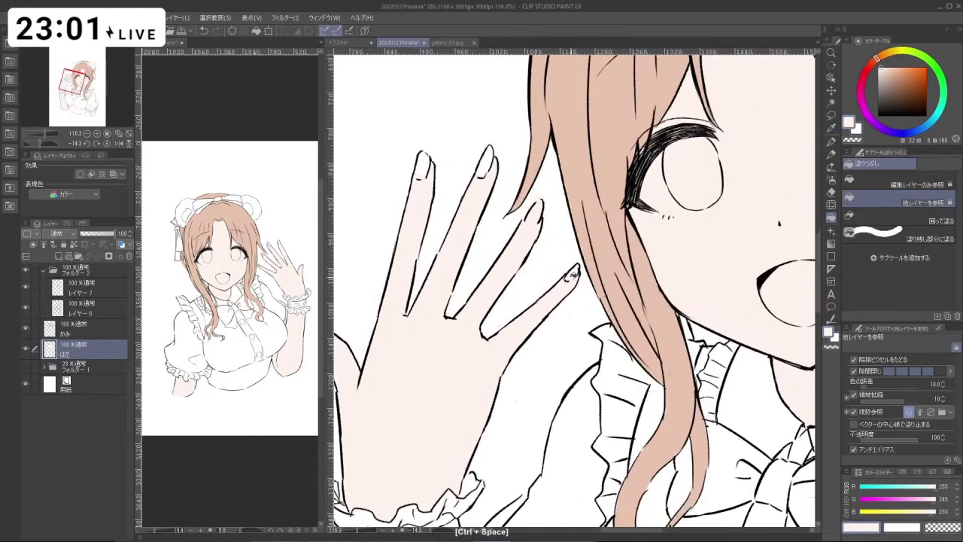
pyautogui.moveTo(486, 161); pyautogui.dragTo(501, 217)
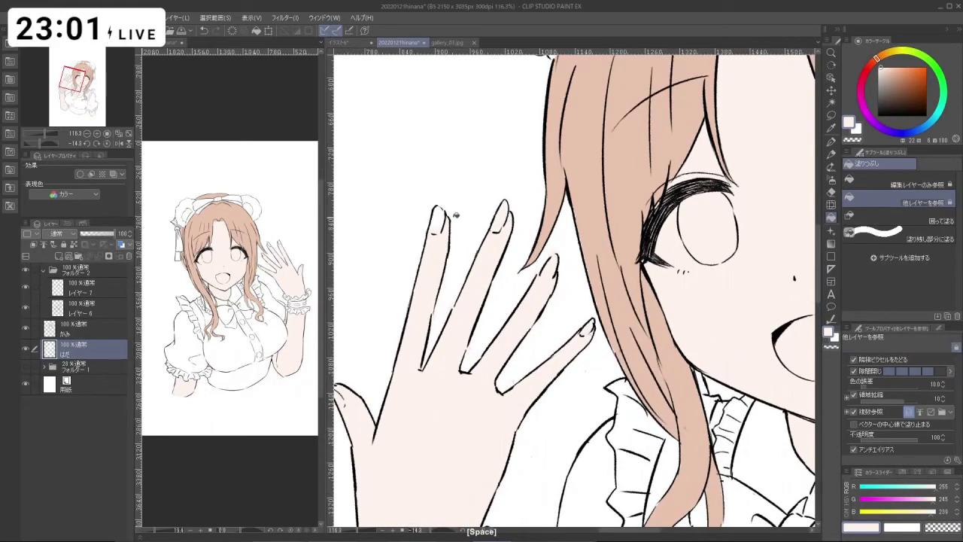
pyautogui.click(439, 217)
pyautogui.moveTo(395, 358); pyautogui.dragTo(485, 303)
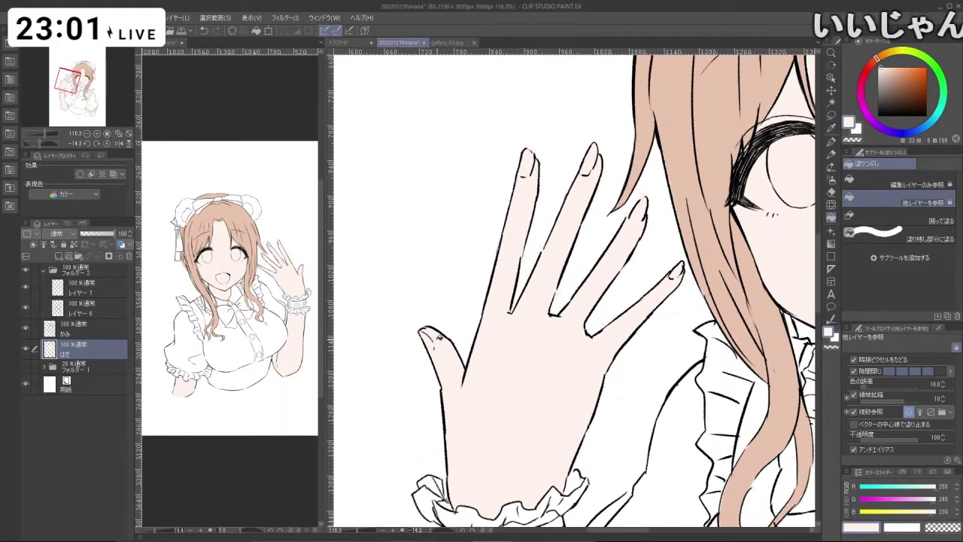
pyautogui.moveTo(629, 312); pyautogui.dragTo(591, 310)
pyautogui.moveTo(681, 338); pyautogui.dragTo(501, 298)
pyautogui.moveTo(677, 267); pyautogui.dragTo(541, 309)
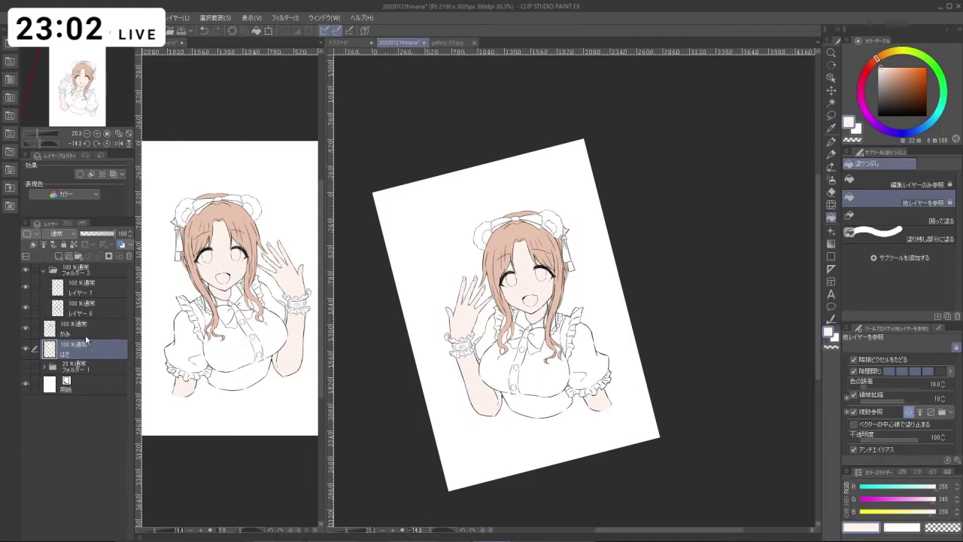
# - Create a folder with a new layer inside it above はだ and get the Gペン ready in white
pyautogui.click(76, 256)
pyautogui.click(60, 256)
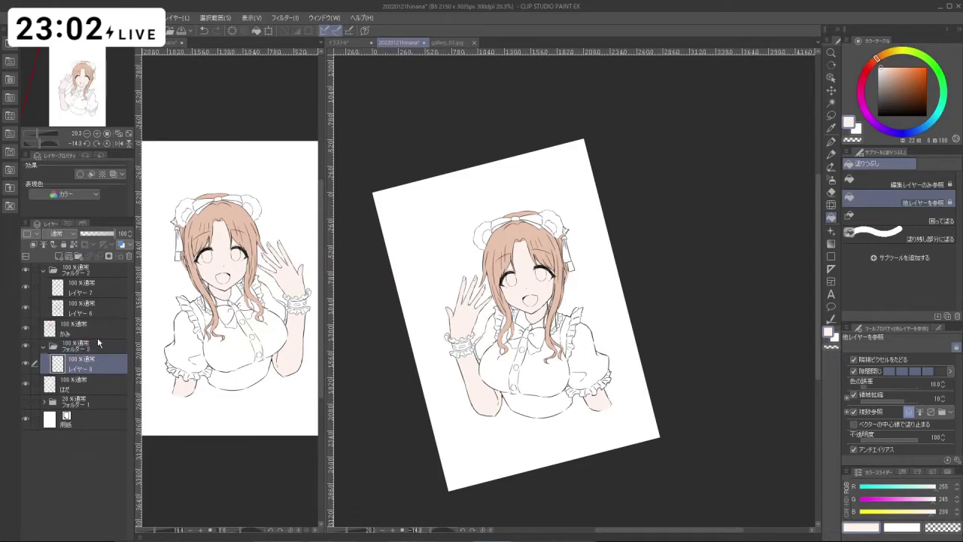
pyautogui.scroll(5, 514, 277)
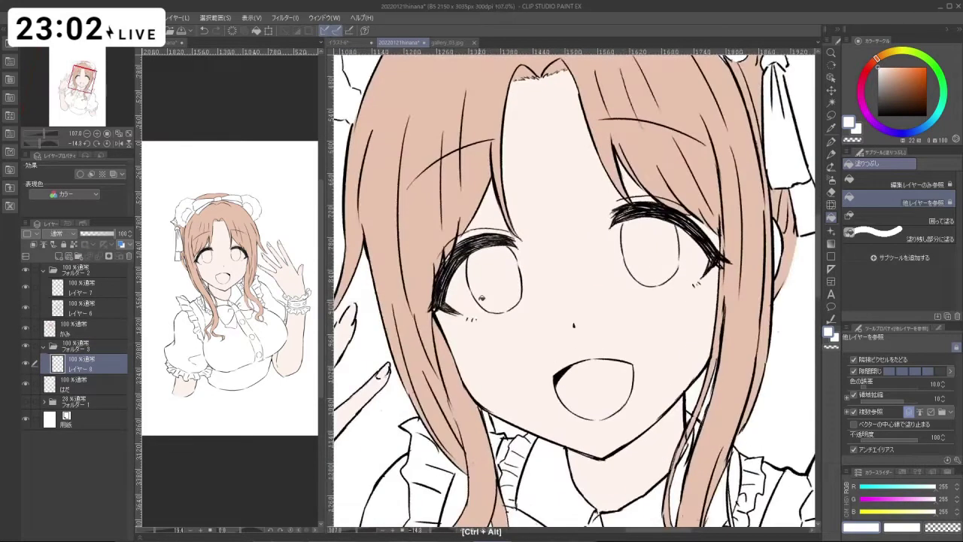
pyautogui.click(832, 140)
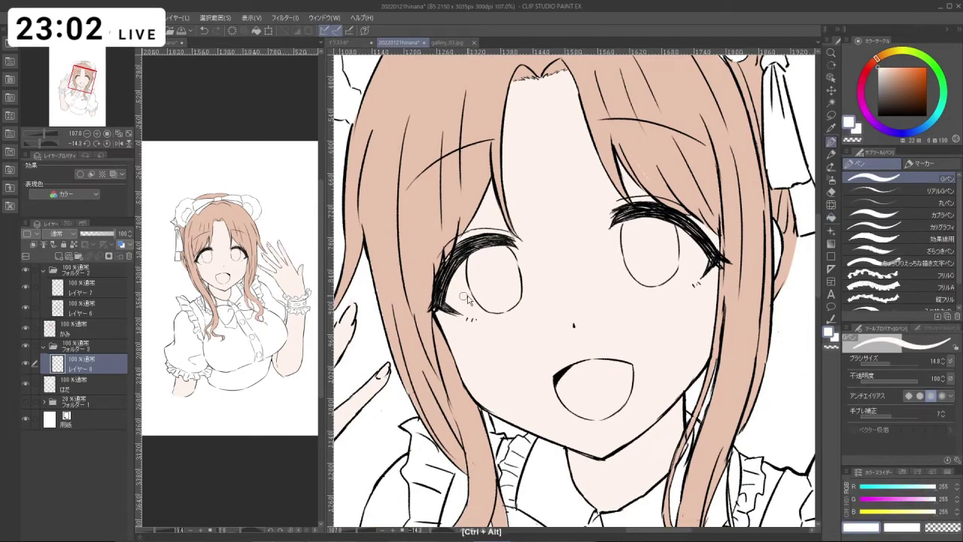
# - Paint the eye on the raised-hand side solid white up to its lashes
pyautogui.moveTo(480, 305)
pyautogui.mouseDown()
pyautogui.moveTo(464, 304)
pyautogui.moveTo(458, 277)
pyautogui.moveTo(470, 295)
pyautogui.moveTo(489, 290)
pyautogui.moveTo(610, 339)
pyautogui.moveTo(626, 296)
pyautogui.moveTo(642, 337)
pyautogui.moveTo(579, 395)
pyautogui.moveTo(534, 404)
pyautogui.moveTo(549, 311)
pyautogui.mouseUp()
pyautogui.hotkey('shift', 'space')
pyautogui.hotkey('shift', 'space')
pyautogui.hotkey('ctrl', 'space')
pyautogui.hotkey('ctrl', 'z')
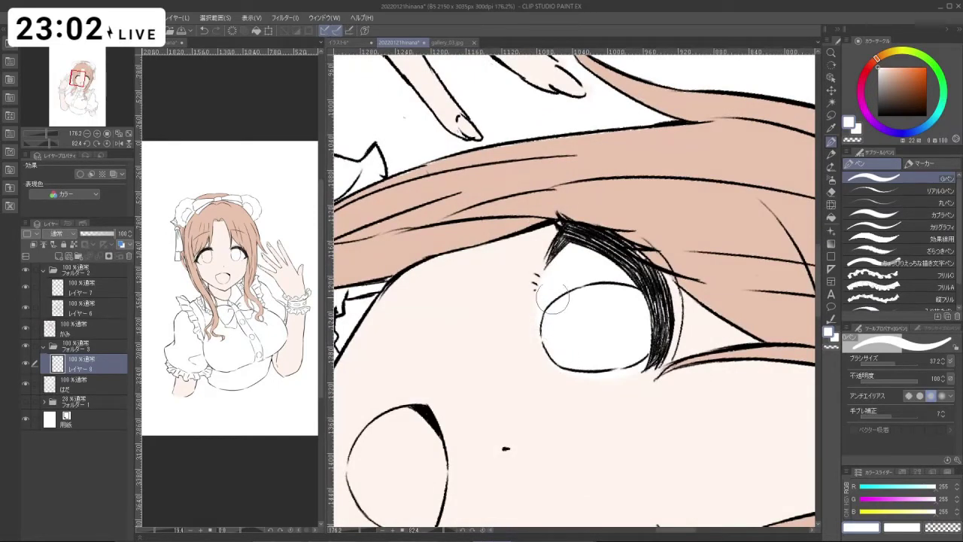
# - Tidy the edges of the white paint around the iris and lashes of the eye on the raised-hand side
pyautogui.hotkey('shift', 'space')
pyautogui.moveTo(563, 354)
pyautogui.mouseDown()
pyautogui.moveTo(654, 293)
pyautogui.moveTo(507, 319)
pyautogui.mouseUp()
pyautogui.hotkey('ctrl', 'space')
pyautogui.hotkey('shift', 'space')
pyautogui.moveTo(507, 319)
pyautogui.mouseDown()
pyautogui.moveTo(529, 335)
pyautogui.moveTo(667, 322)
pyautogui.moveTo(640, 331)
pyautogui.mouseUp()
pyautogui.hotkey('ctrl', 'space')
pyautogui.hotkey('ctrl', 'alt')
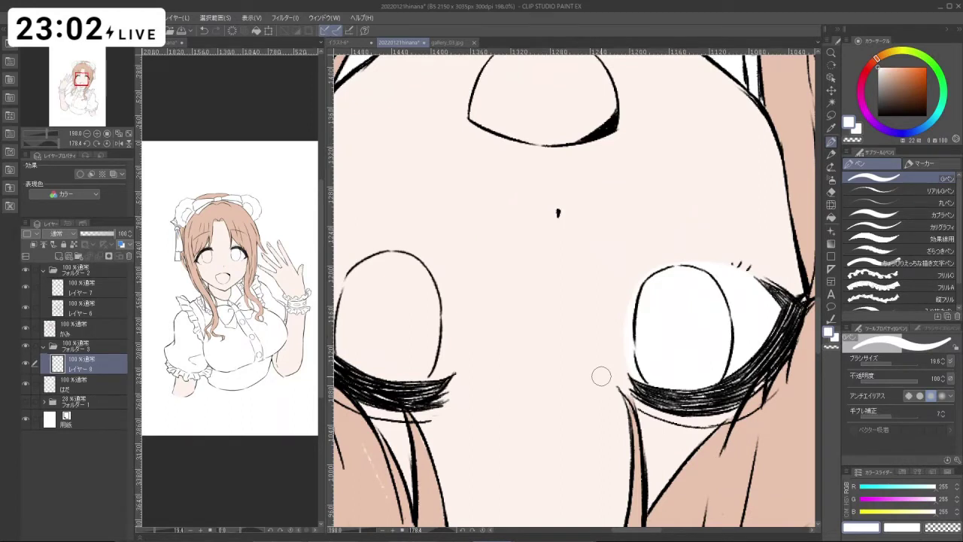
pyautogui.hotkey('ctrl', 'z')
pyautogui.moveTo(639, 384); pyautogui.dragTo(690, 173)
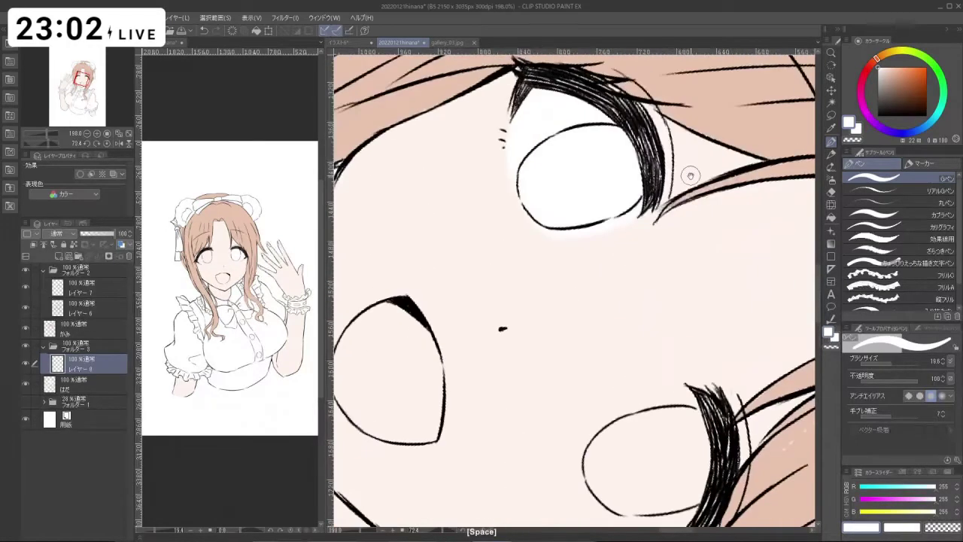
pyautogui.moveTo(684, 316); pyautogui.dragTo(559, 301)
pyautogui.moveTo(679, 363); pyautogui.dragTo(684, 225)
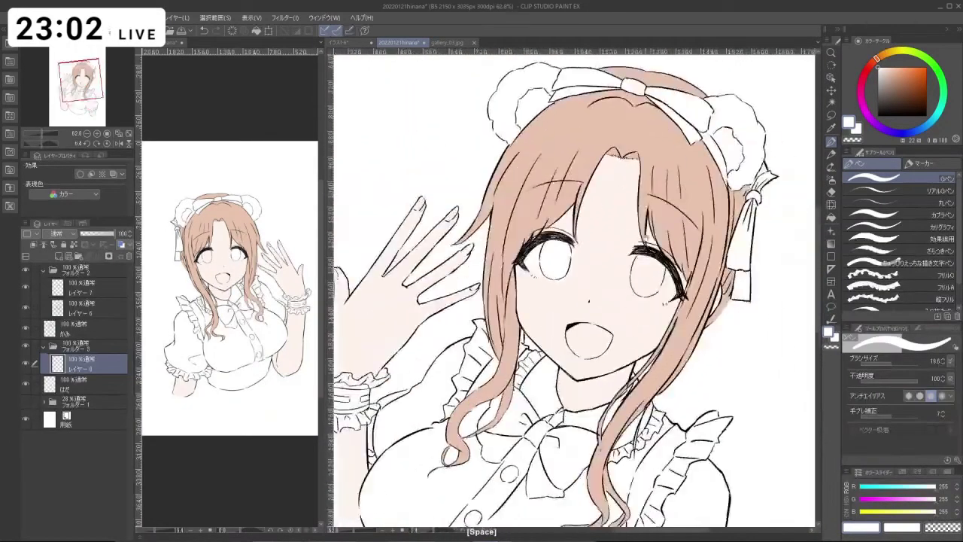
# - Outline the inner edge of the eye on the ribbon side in white and fill the whole eye
pyautogui.moveTo(639, 259); pyautogui.dragTo(711, 263)
pyautogui.hotkey('ctrl', 'z')
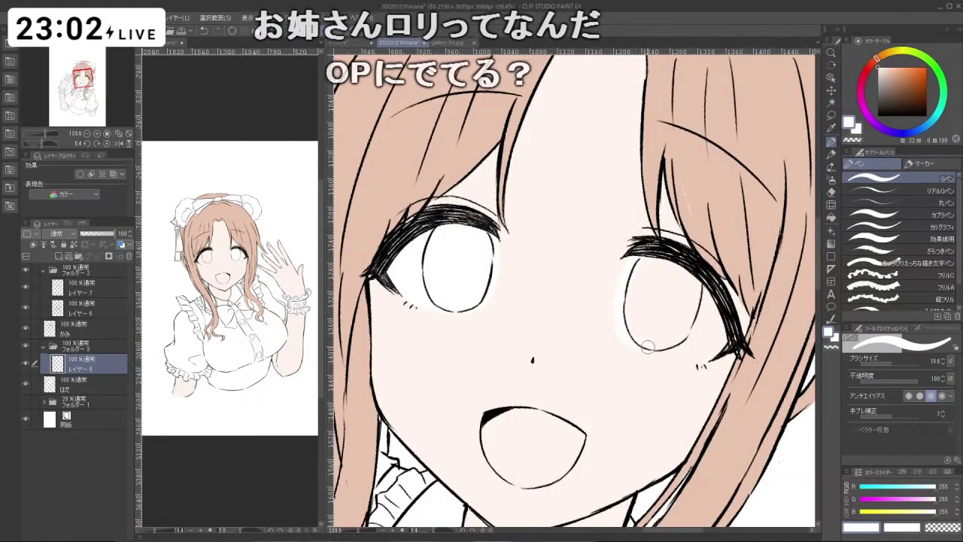
pyautogui.moveTo(638, 356); pyautogui.dragTo(641, 310)
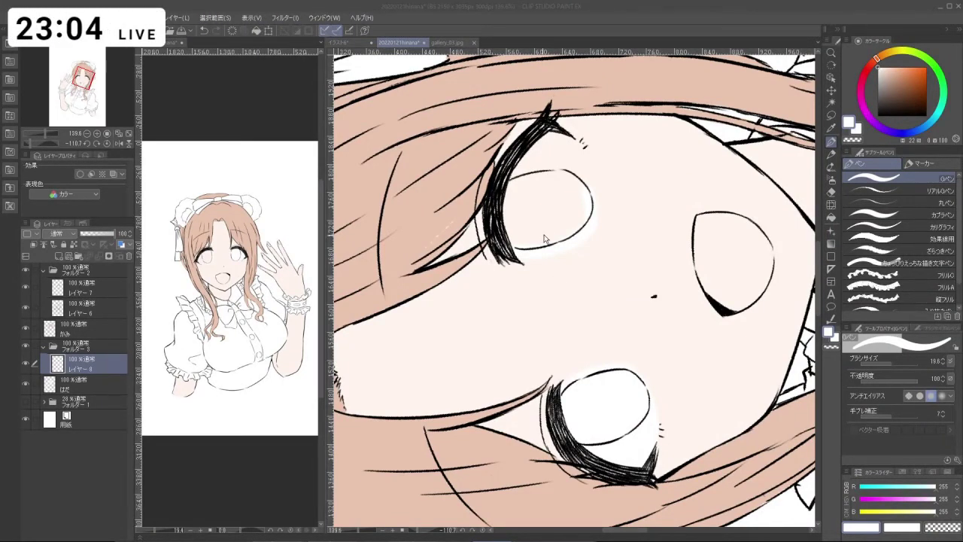
pyautogui.hotkey('shift', 'space')
pyautogui.moveTo(545, 239)
pyautogui.mouseDown()
pyautogui.moveTo(594, 339)
pyautogui.moveTo(613, 277)
pyautogui.mouseUp()
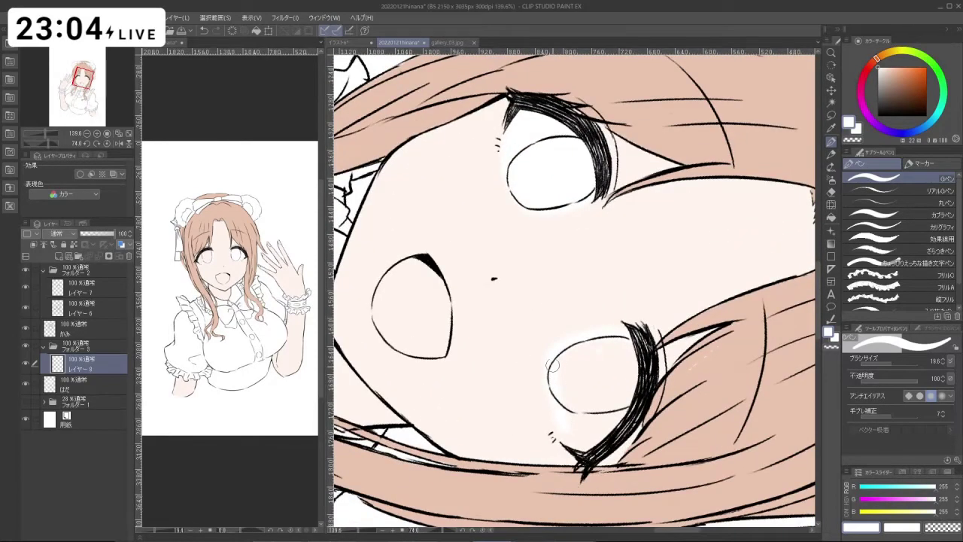
pyautogui.moveTo(575, 441)
pyautogui.mouseDown()
pyautogui.moveTo(573, 357)
pyautogui.moveTo(584, 360)
pyautogui.moveTo(585, 388)
pyautogui.moveTo(592, 378)
pyautogui.moveTo(617, 380)
pyautogui.mouseUp()
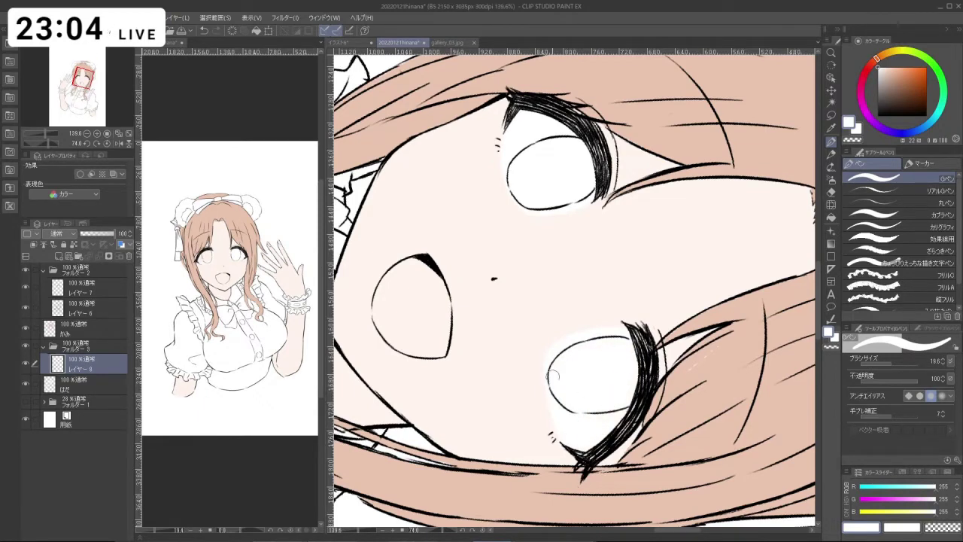
pyautogui.press('c')
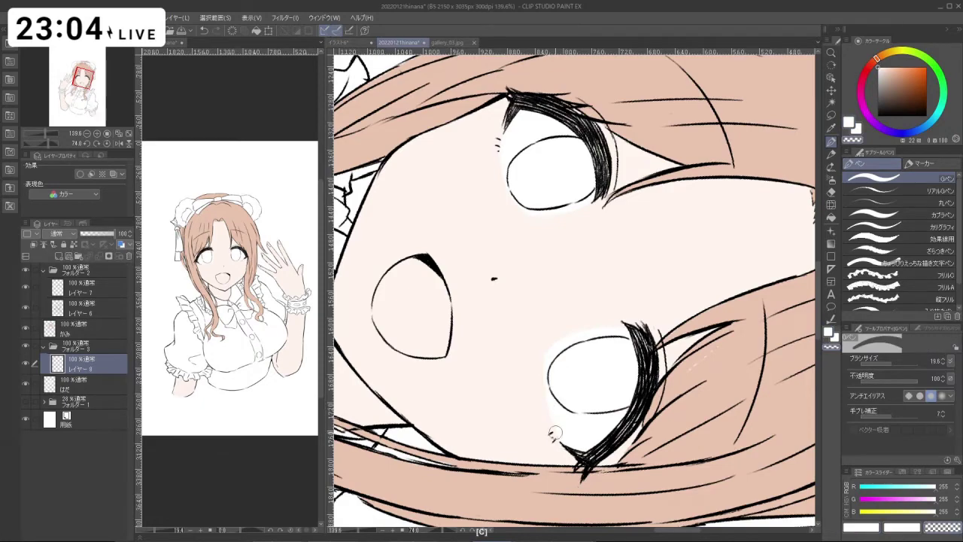
pyautogui.press('c')
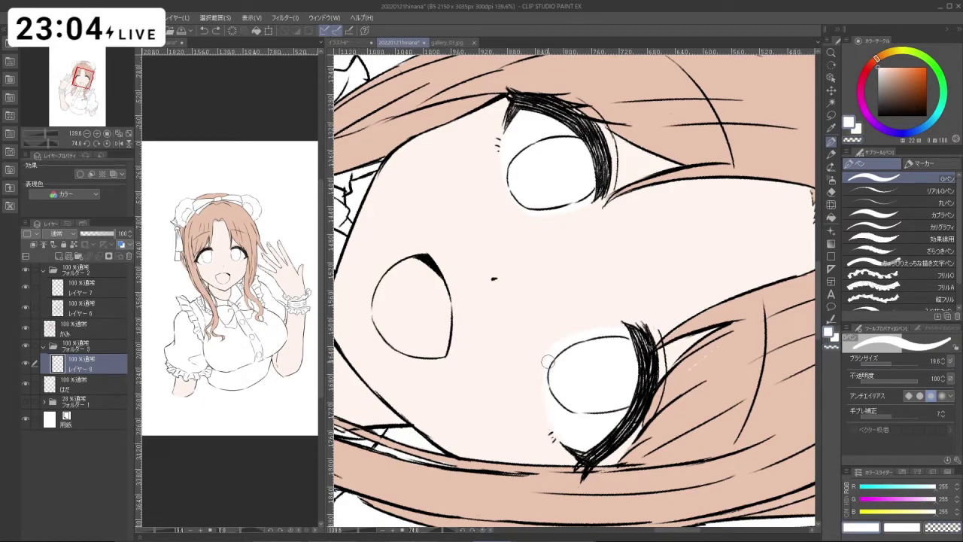
# - Trim the excess white around the ribbon-side eye with the pen set to transparent colour
pyautogui.hotkey('shift', 'space')
pyautogui.moveTo(545, 416)
pyautogui.mouseDown()
pyautogui.moveTo(686, 339)
pyautogui.moveTo(711, 283)
pyautogui.mouseUp()
pyautogui.press('c')
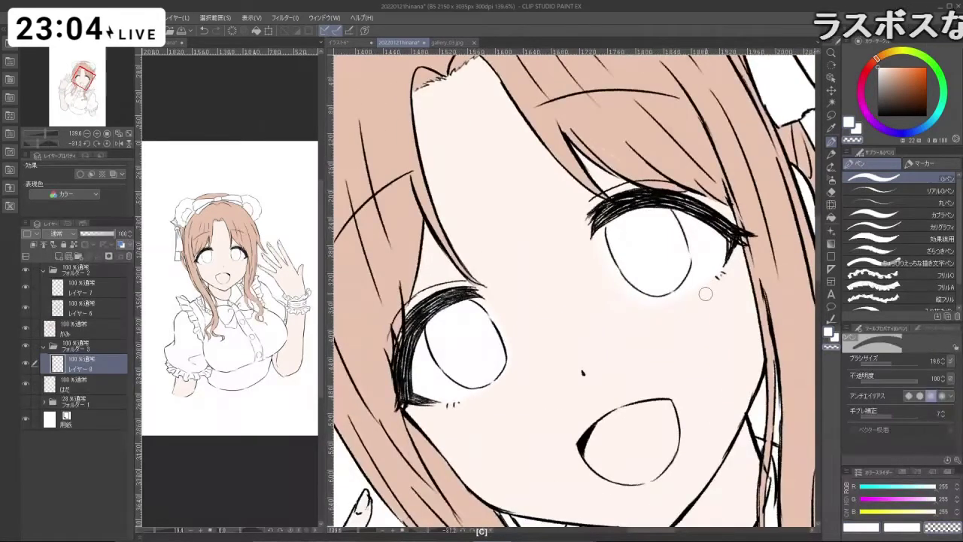
pyautogui.hotkey('ctrl', 'space')
pyautogui.moveTo(708, 321); pyautogui.dragTo(681, 307)
pyautogui.hotkey('shift', 'space')
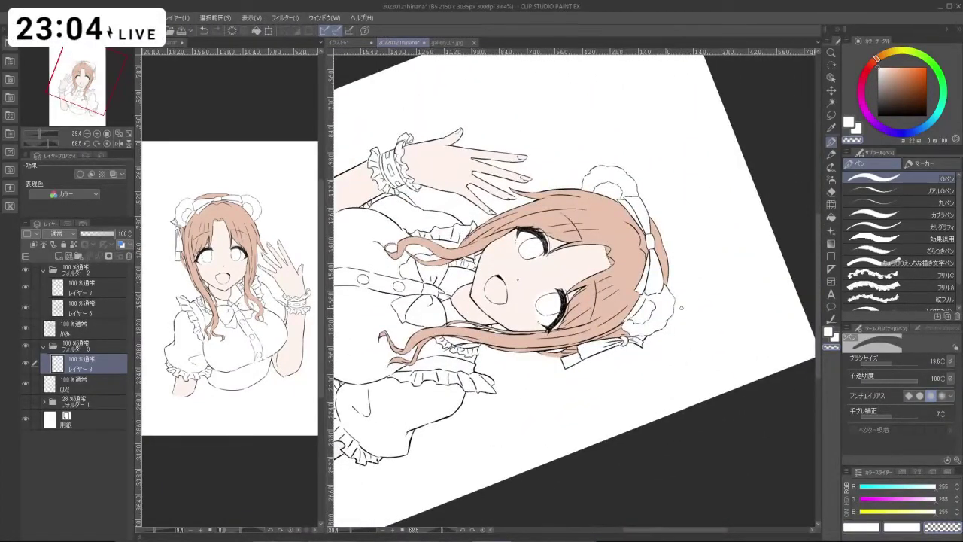
pyautogui.hotkey('shift', 'space')
pyautogui.moveTo(519, 431); pyautogui.dragTo(670, 346)
pyautogui.hotkey('ctrl', 'space')
pyautogui.moveTo(594, 332); pyautogui.dragTo(607, 432)
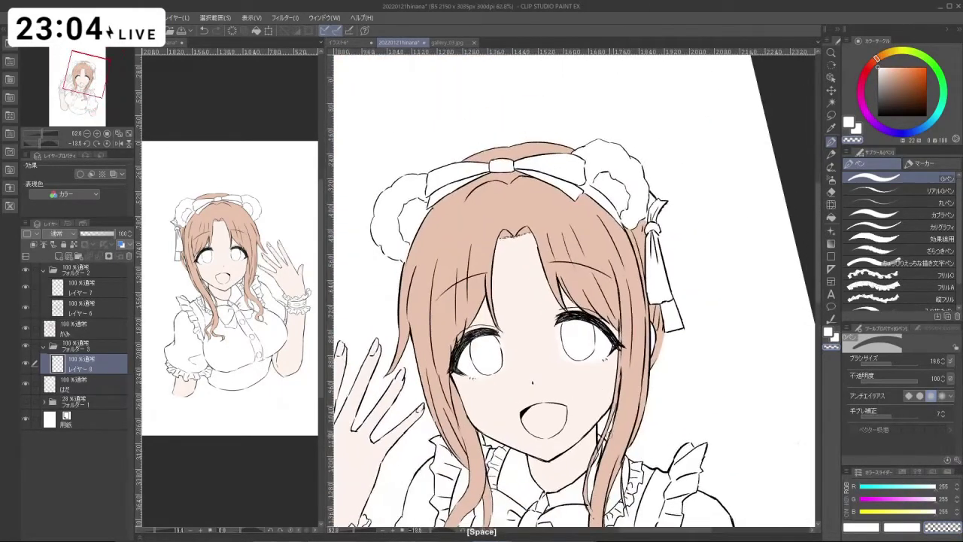
# - Lasso the outer lash corner of the ribbon-side eye on レイヤー 7, shift it slightly inward with a transform, and deselect
pyautogui.click(87, 288)
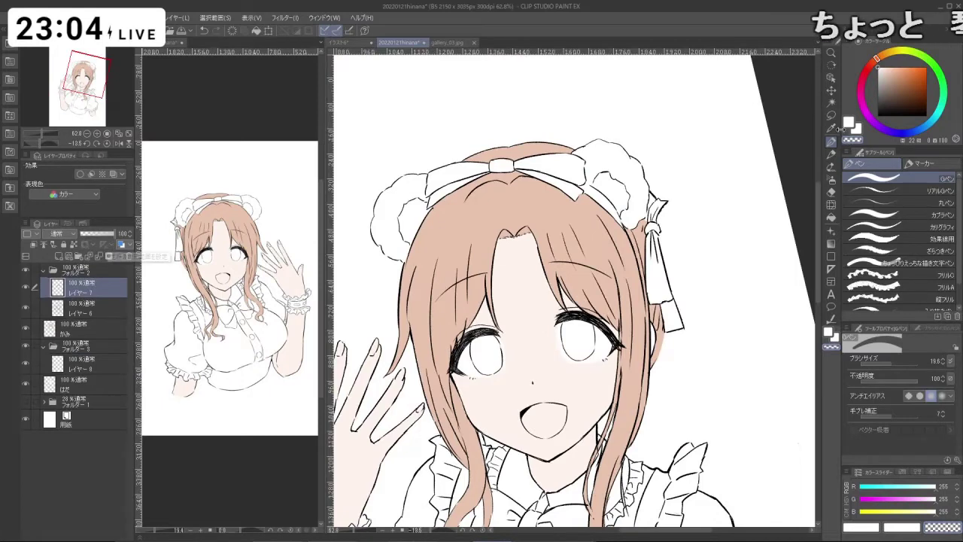
pyautogui.press('m')
pyautogui.press('space')
pyautogui.hotkey('ctrl', 'space')
pyautogui.moveTo(606, 354)
pyautogui.mouseDown()
pyautogui.moveTo(624, 354)
pyautogui.moveTo(597, 361)
pyautogui.moveTo(617, 317)
pyautogui.moveTo(642, 341)
pyautogui.moveTo(629, 367)
pyautogui.moveTo(611, 369)
pyautogui.mouseUp()
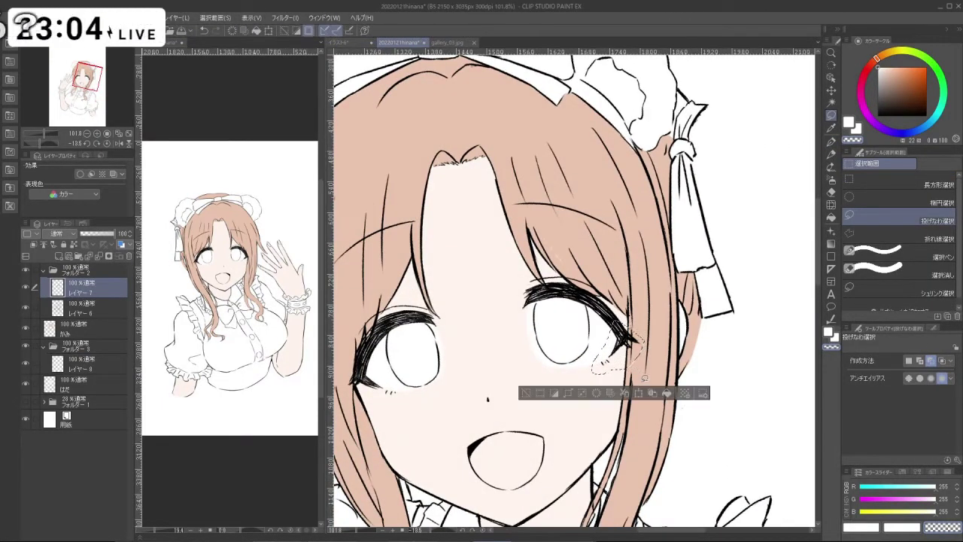
pyautogui.click(638, 394)
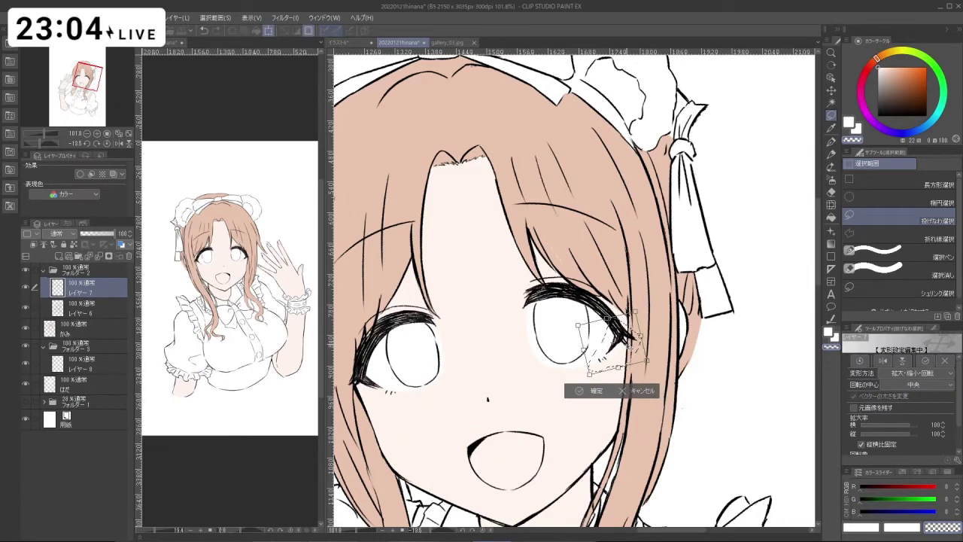
pyautogui.click(586, 391)
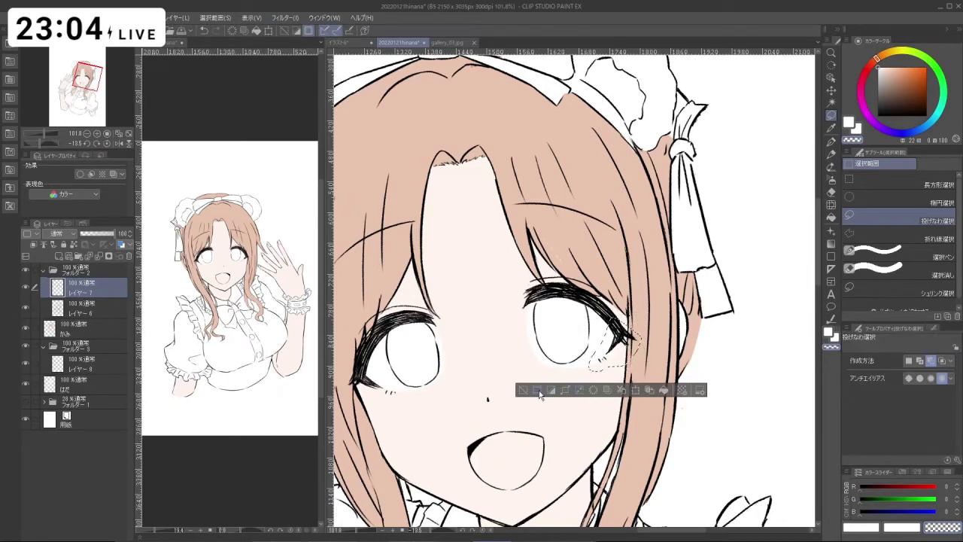
pyautogui.hotkey('ctrl', 'd')
pyautogui.press('space')
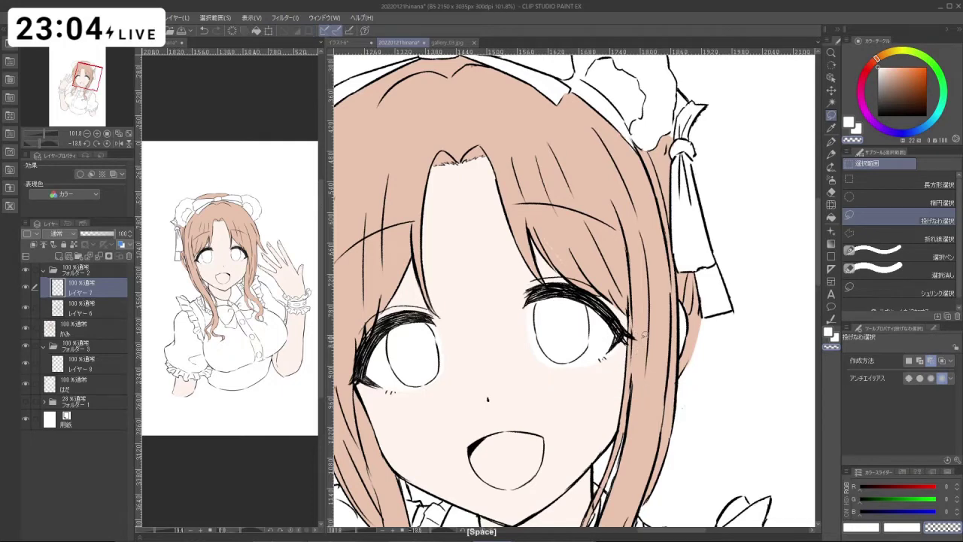
# - Return to レイヤー 8 and touch up the white at the outer corner of the ribbon-side eye with the Gペン
pyautogui.click(88, 331)
pyautogui.click(83, 363)
pyautogui.press('c')
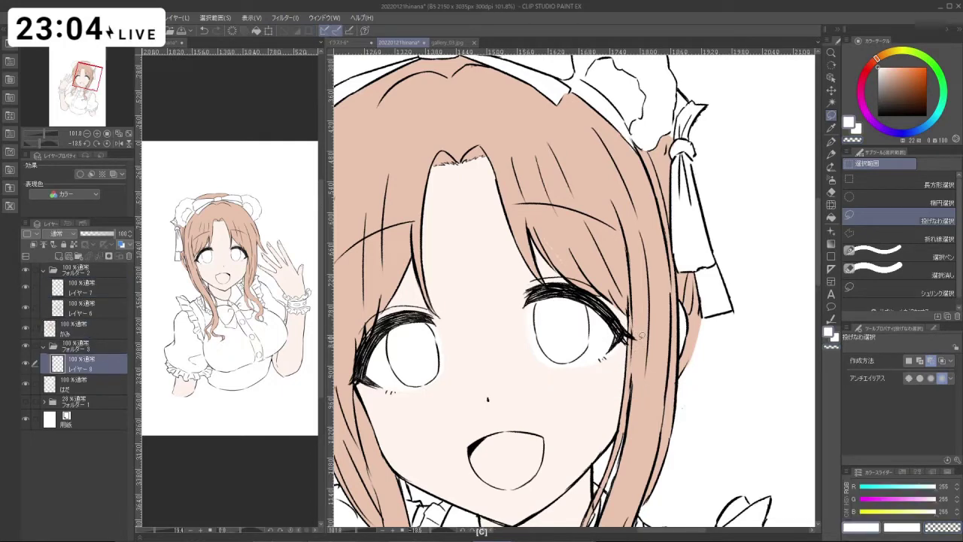
pyautogui.click(832, 141)
pyautogui.hotkey('ctrl', 'z')
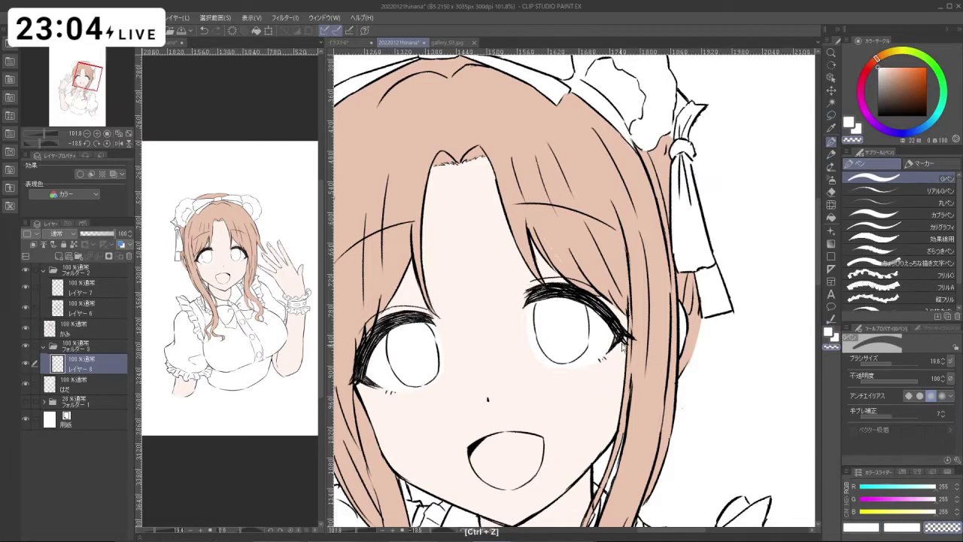
pyautogui.hotkey('shift', 'space')
pyautogui.moveTo(611, 356)
pyautogui.mouseDown()
pyautogui.moveTo(540, 357)
pyautogui.moveTo(521, 342)
pyautogui.mouseUp()
pyautogui.press('c')
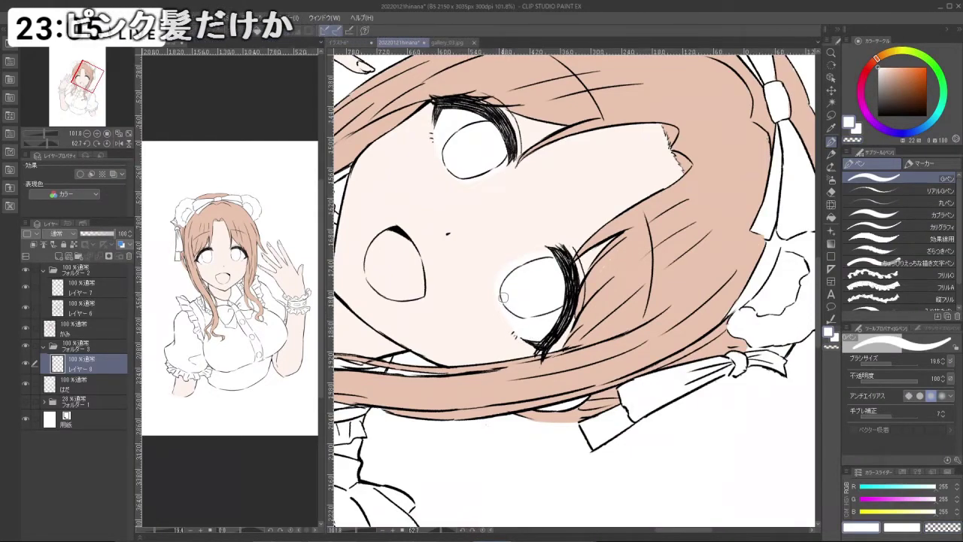
# - Refine the lower edge of the ribbon-side eye's white, alternating between white and transparent colour
pyautogui.hotkey('shift', 'space')
pyautogui.moveTo(513, 319); pyautogui.dragTo(625, 350)
pyautogui.hotkey('ctrl', 'space')
pyautogui.hotkey('ctrl', 'space')
pyautogui.hotkey('ctrl', 'z')
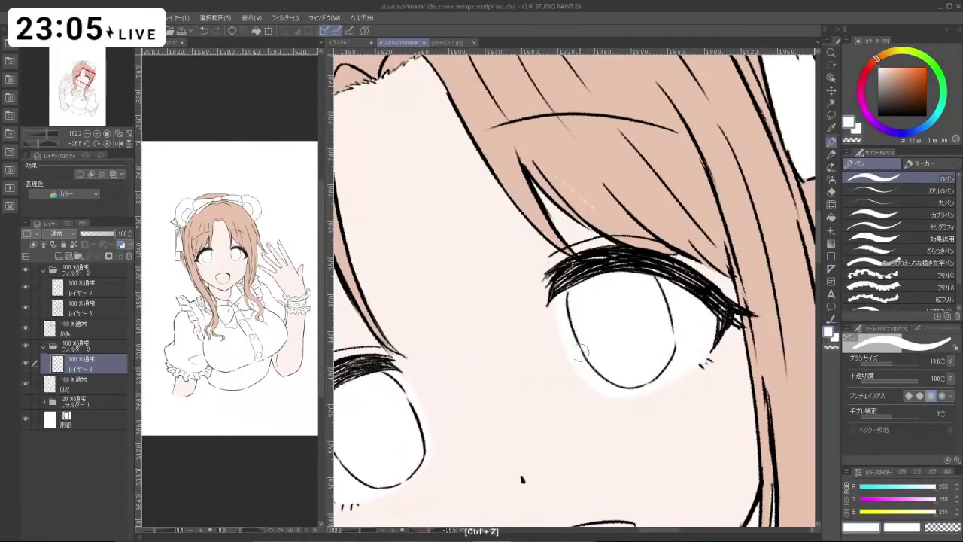
pyautogui.hotkey('shift', 'space')
pyautogui.moveTo(605, 396); pyautogui.dragTo(694, 285)
pyautogui.press('c')
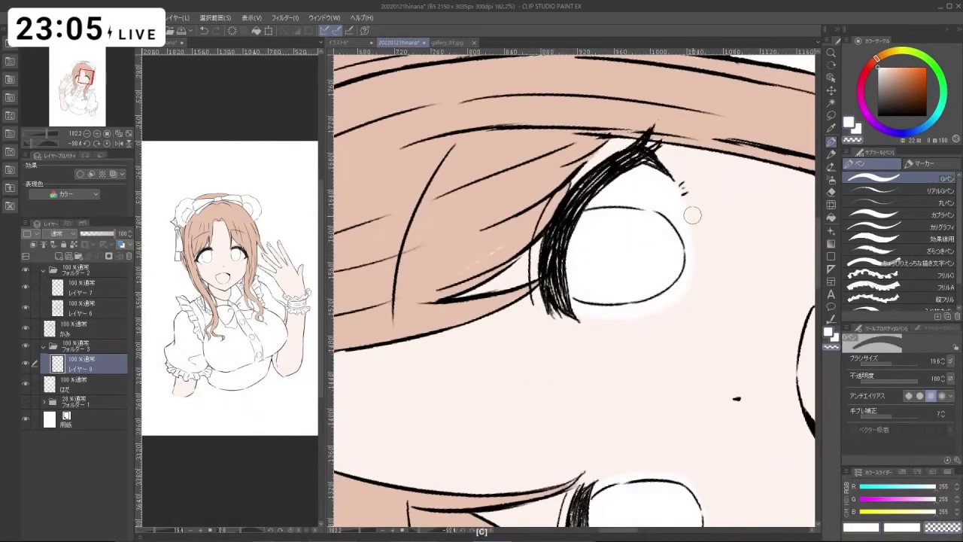
pyautogui.press('c')
# - Examine the painted eye whites close up and against the whole figure
pyautogui.hotkey('ctrl', 'space')
pyautogui.moveTo(655, 383); pyautogui.dragTo(590, 391)
pyautogui.press('space')
pyautogui.moveTo(658, 410); pyautogui.dragTo(592, 373)
pyautogui.hotkey('shift', 'space')
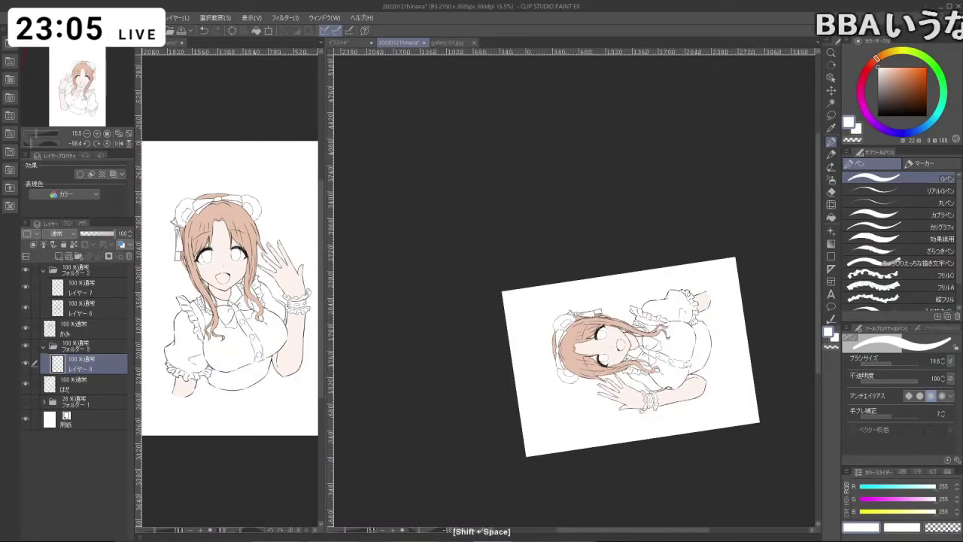
pyautogui.moveTo(707, 404); pyautogui.dragTo(494, 453)
pyautogui.hotkey('ctrl', 'space')
pyautogui.moveTo(526, 354); pyautogui.dragTo(564, 288)
pyautogui.press('space')
pyautogui.moveTo(543, 307); pyautogui.dragTo(526, 377)
pyautogui.hotkey('shift', 'space')
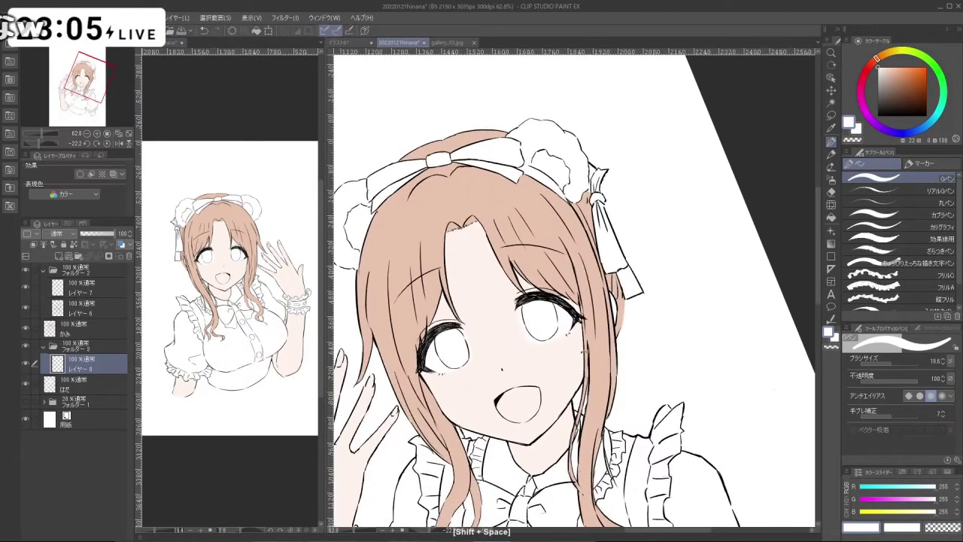
pyautogui.moveTo(585, 351); pyautogui.dragTo(564, 351)
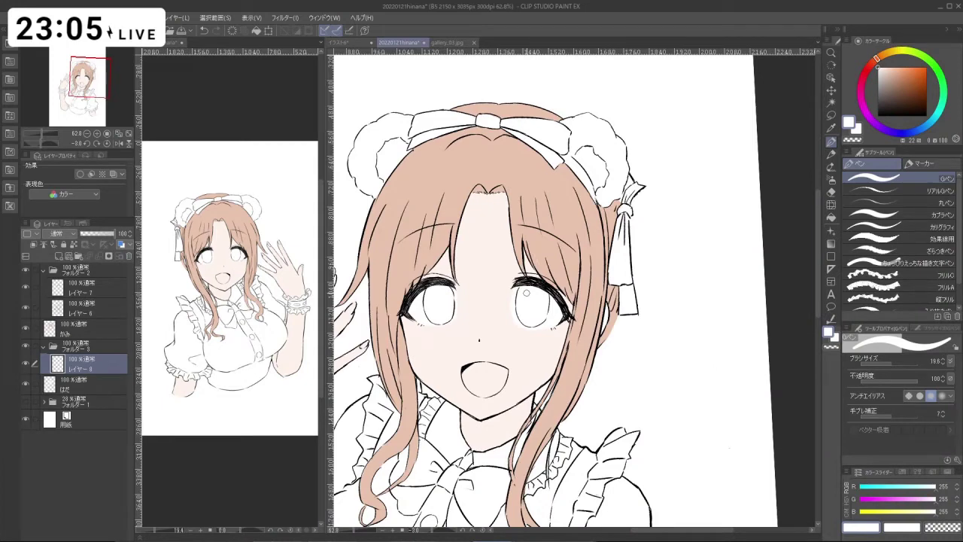
pyautogui.moveTo(653, 351); pyautogui.dragTo(619, 355)
pyautogui.moveTo(675, 378); pyautogui.dragTo(647, 339)
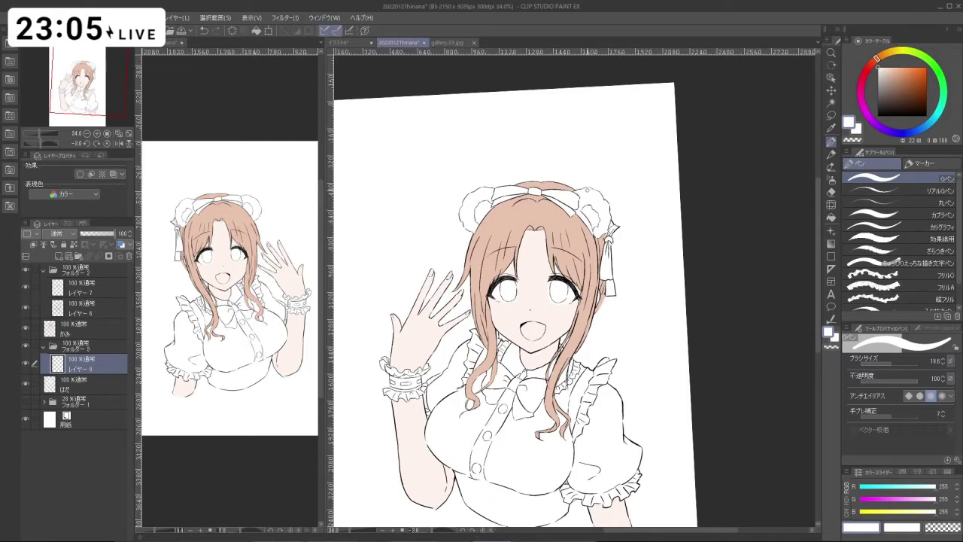
# - Sample the muted navy from the apron in gallery_03.jpg and return to the illustration
pyautogui.click(451, 45)
pyautogui.rightClick(721, 313)
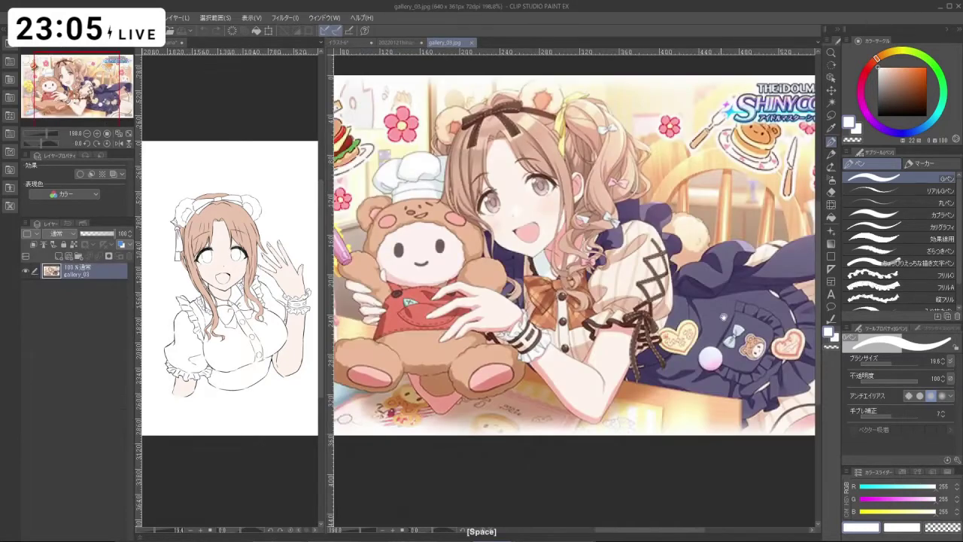
pyautogui.click(416, 43)
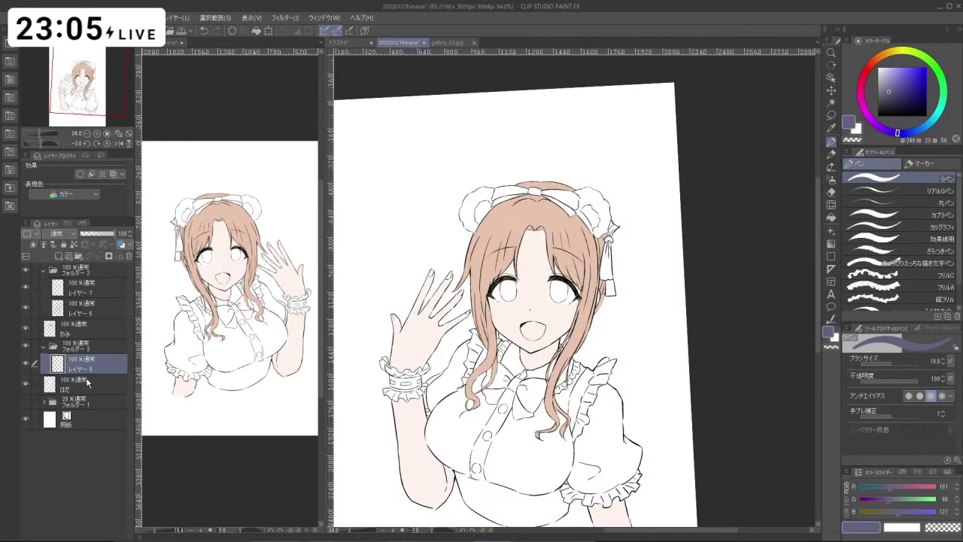
# - Add a new layer directly above はだ and name it えぷ
pyautogui.click(78, 387)
pyautogui.click(61, 257)
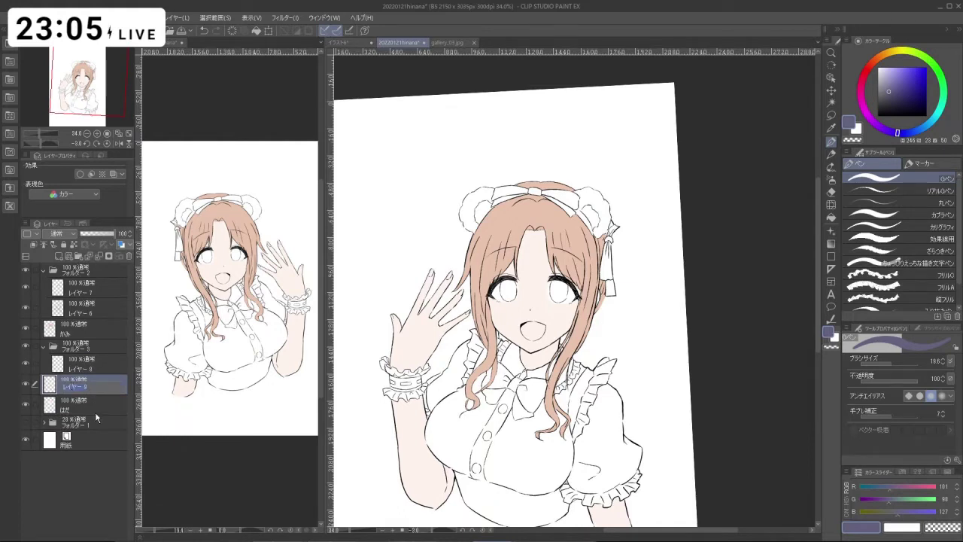
pyautogui.write('まぶ')
pyautogui.press('Return')
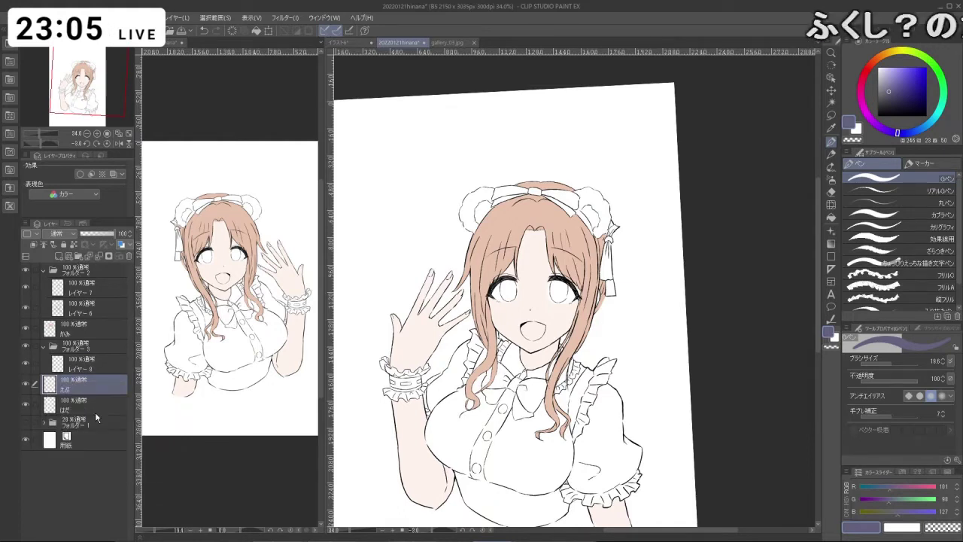
# - Paint navy along the outer edge and lower end of the shoulder frill opposite the waving hand, undoing stray strokes
pyautogui.moveTo(566, 398); pyautogui.dragTo(551, 359)
pyautogui.moveTo(551, 358); pyautogui.dragTo(575, 354)
pyautogui.moveTo(569, 349)
pyautogui.mouseDown()
pyautogui.moveTo(567, 368)
pyautogui.moveTo(584, 367)
pyautogui.moveTo(558, 346)
pyautogui.moveTo(601, 367)
pyautogui.mouseUp()
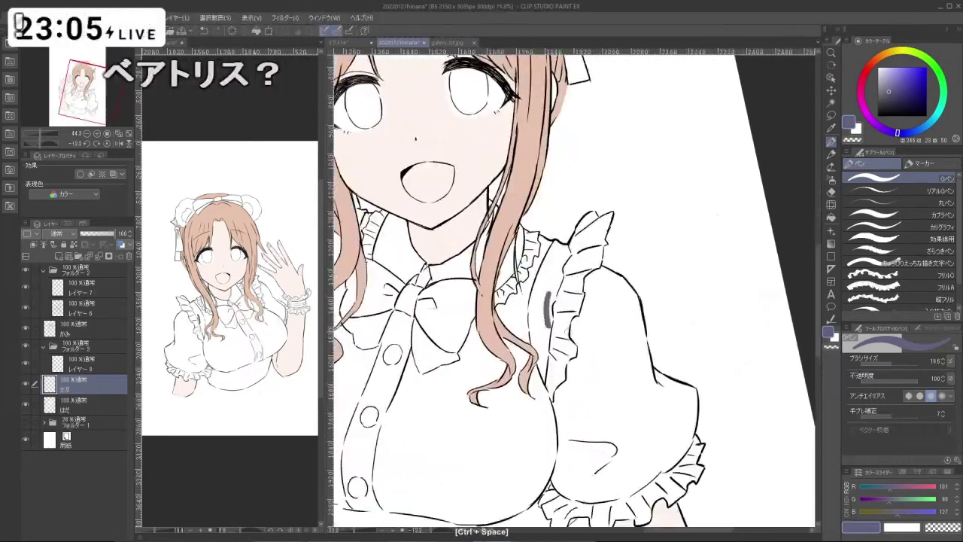
pyautogui.hotkey('ctrl', 'z')
pyautogui.moveTo(533, 347)
pyautogui.mouseDown()
pyautogui.moveTo(542, 346)
pyautogui.moveTo(538, 317)
pyautogui.moveTo(550, 379)
pyautogui.mouseUp()
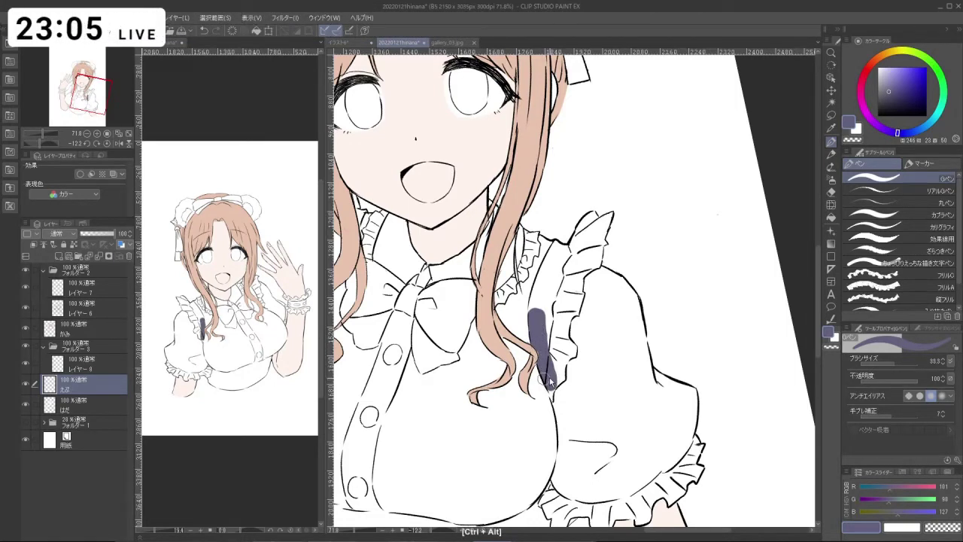
pyautogui.hotkey('ctrl', 'z')
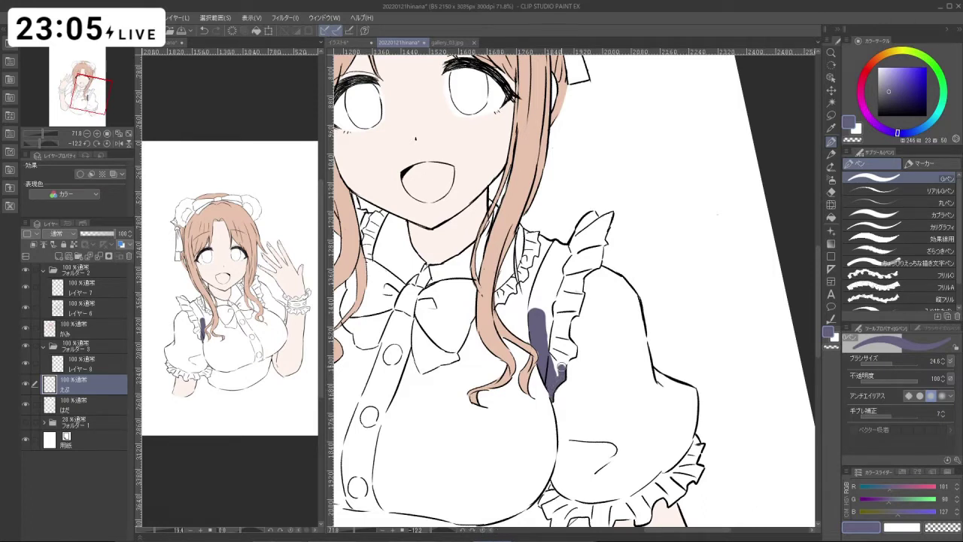
pyautogui.moveTo(560, 366); pyautogui.dragTo(568, 356)
pyautogui.moveTo(570, 344); pyautogui.dragTo(578, 304)
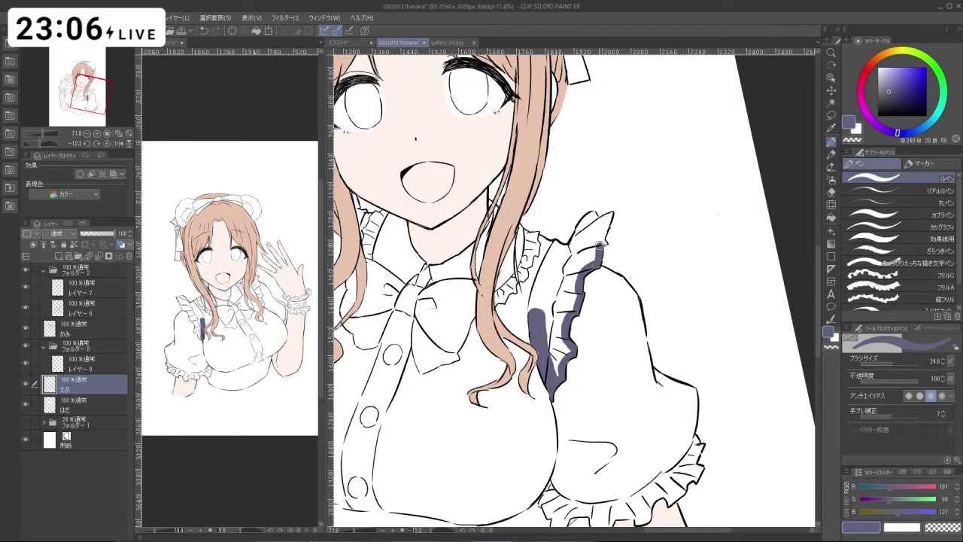
pyautogui.moveTo(600, 245)
pyautogui.mouseDown()
pyautogui.moveTo(596, 260)
pyautogui.moveTo(542, 282)
pyautogui.moveTo(566, 319)
pyautogui.moveTo(554, 322)
pyautogui.mouseUp()
# - Fill the apron strap and the lower part of its shoulder frill opposite the waving hand with navy up to the outlines
pyautogui.hotkey('shift', 'space')
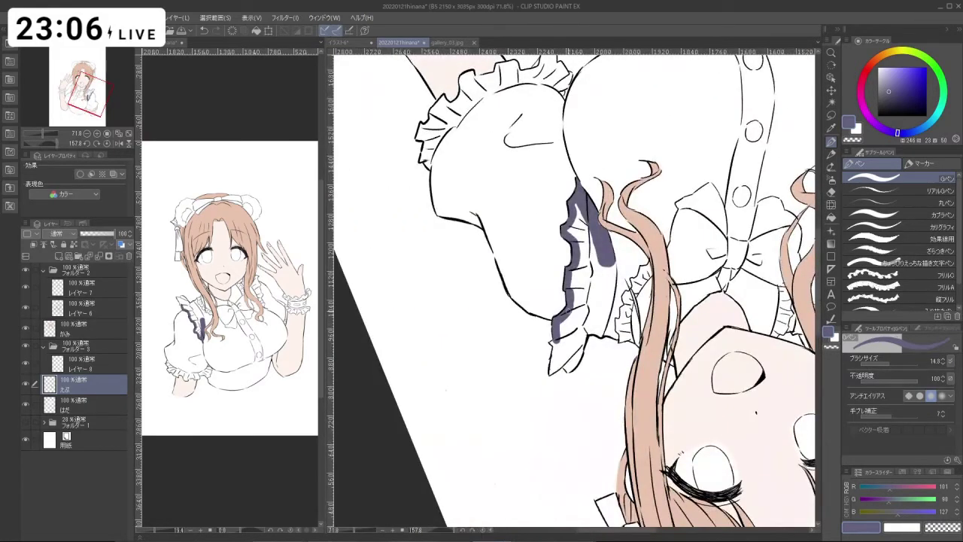
pyautogui.press('space')
pyautogui.hotkey('ctrl', 'space')
pyautogui.moveTo(566, 213); pyautogui.dragTo(543, 324)
pyautogui.press('space')
pyautogui.hotkey('ctrl', 'space')
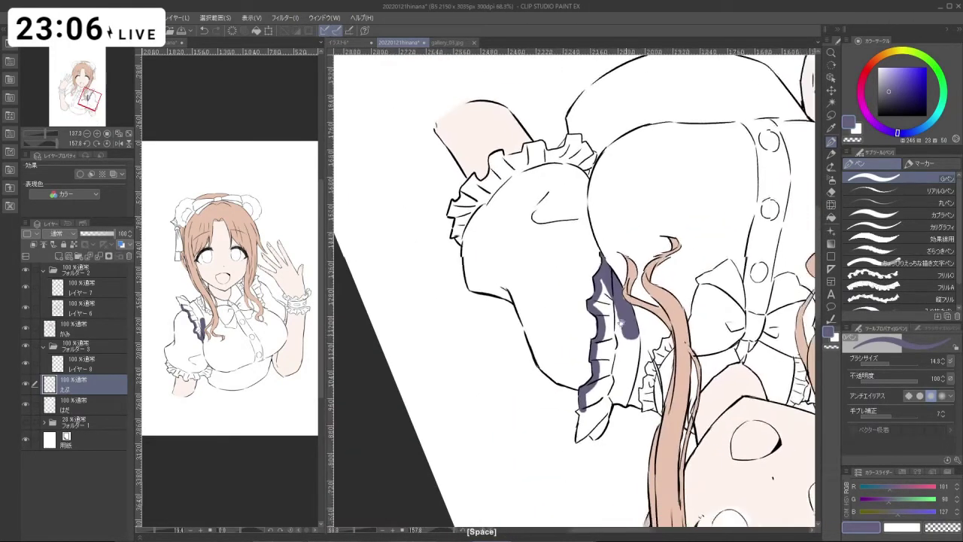
pyautogui.hotkey('ctrl', 'space')
pyautogui.moveTo(602, 406); pyautogui.dragTo(693, 121)
pyautogui.hotkey('shift', 'space')
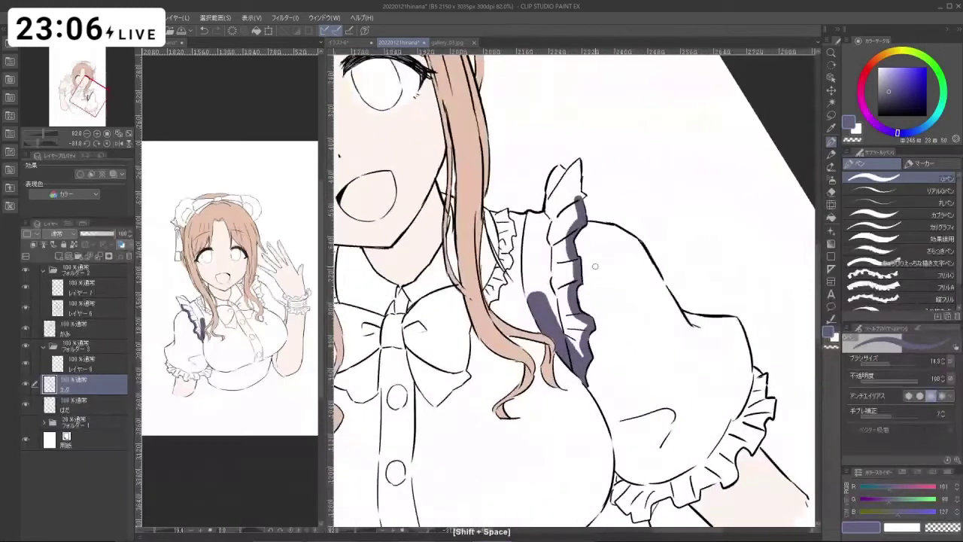
pyautogui.hotkey('ctrl', 'z')
pyautogui.moveTo(530, 213); pyautogui.dragTo(525, 278)
pyautogui.hotkey('ctrl', 'z')
pyautogui.moveTo(524, 245); pyautogui.dragTo(530, 292)
pyautogui.hotkey('ctrl', 'z')
pyautogui.moveTo(530, 261)
pyautogui.mouseDown()
pyautogui.moveTo(538, 290)
pyautogui.moveTo(539, 280)
pyautogui.moveTo(549, 286)
pyautogui.mouseUp()
pyautogui.moveTo(540, 266); pyautogui.dragTo(547, 294)
pyautogui.moveTo(553, 298)
pyautogui.mouseDown()
pyautogui.moveTo(573, 347)
pyautogui.moveTo(583, 323)
pyautogui.moveTo(531, 230)
pyautogui.moveTo(531, 213)
pyautogui.moveTo(550, 201)
pyautogui.moveTo(481, 311)
pyautogui.moveTo(547, 382)
pyautogui.moveTo(592, 385)
pyautogui.moveTo(575, 388)
pyautogui.mouseUp()
# - Paint the peaked upper tip of the same shoulder frill navy and fill the remaining white gaps
pyautogui.hotkey('shift', 'space')
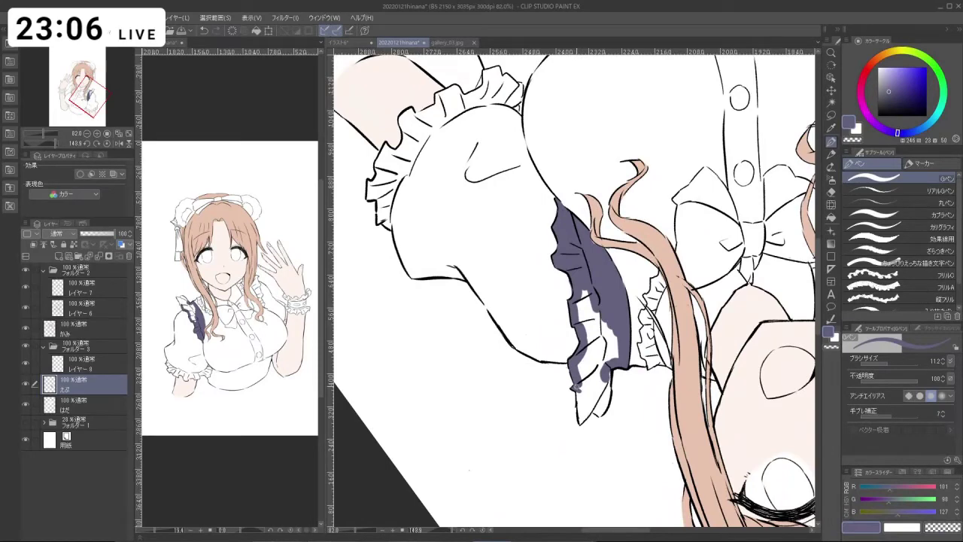
pyautogui.moveTo(579, 418); pyautogui.dragTo(605, 381)
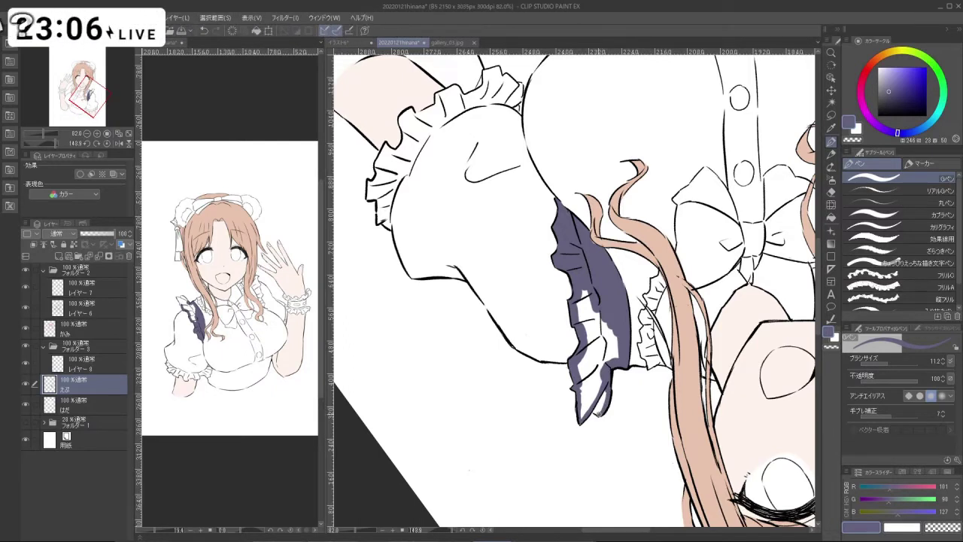
pyautogui.moveTo(596, 414); pyautogui.dragTo(605, 391)
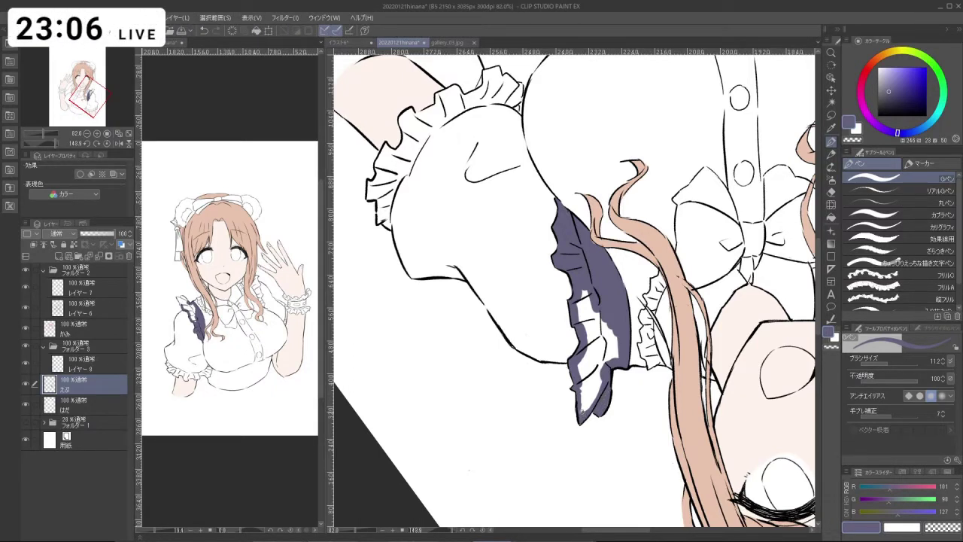
pyautogui.moveTo(584, 408)
pyautogui.mouseDown()
pyautogui.moveTo(578, 379)
pyautogui.moveTo(589, 354)
pyautogui.moveTo(591, 379)
pyautogui.moveTo(606, 385)
pyautogui.moveTo(584, 314)
pyautogui.moveTo(600, 365)
pyautogui.moveTo(617, 353)
pyautogui.moveTo(518, 384)
pyautogui.moveTo(616, 170)
pyautogui.moveTo(580, 410)
pyautogui.moveTo(623, 399)
pyautogui.mouseUp()
pyautogui.moveTo(589, 334); pyautogui.dragTo(628, 399)
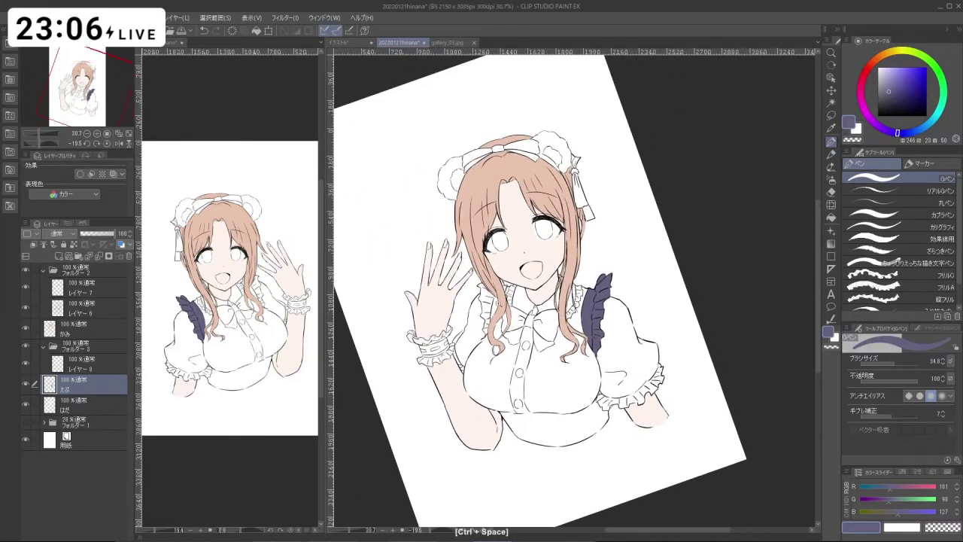
# - Start painting the upper part of the waving-hand side's shoulder frill navy, including the portion beside the hair
pyautogui.moveTo(488, 286); pyautogui.dragTo(508, 250)
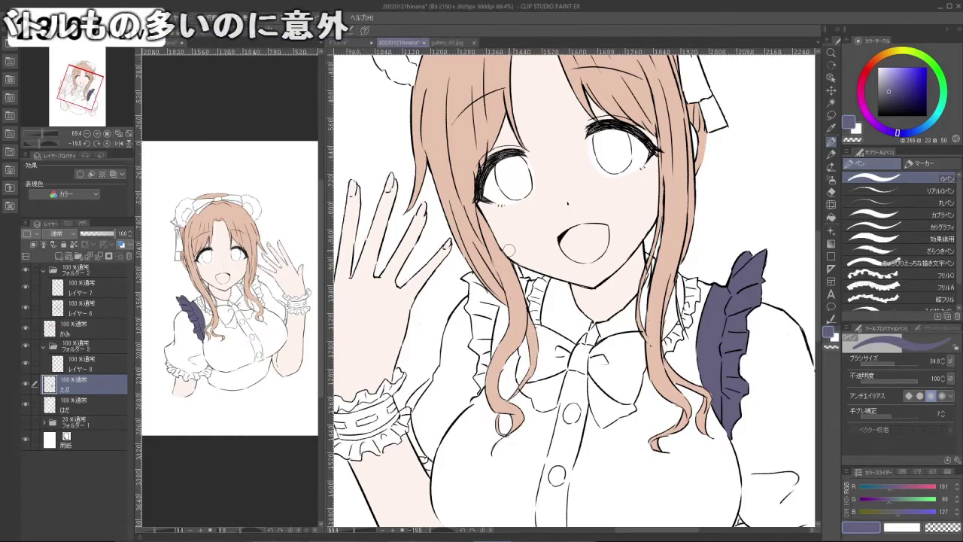
pyautogui.moveTo(481, 309)
pyautogui.mouseDown()
pyautogui.moveTo(474, 284)
pyautogui.moveTo(584, 376)
pyautogui.moveTo(594, 374)
pyautogui.mouseUp()
pyautogui.moveTo(585, 376)
pyautogui.mouseDown()
pyautogui.moveTo(598, 385)
pyautogui.moveTo(593, 415)
pyautogui.moveTo(608, 372)
pyautogui.moveTo(621, 365)
pyautogui.moveTo(617, 382)
pyautogui.mouseUp()
pyautogui.moveTo(575, 340)
pyautogui.mouseDown()
pyautogui.moveTo(600, 331)
pyautogui.moveTo(589, 320)
pyautogui.moveTo(624, 299)
pyautogui.moveTo(595, 355)
pyautogui.moveTo(576, 355)
pyautogui.moveTo(674, 335)
pyautogui.moveTo(523, 141)
pyautogui.moveTo(437, 273)
pyautogui.mouseUp()
pyautogui.moveTo(498, 333); pyautogui.dragTo(536, 331)
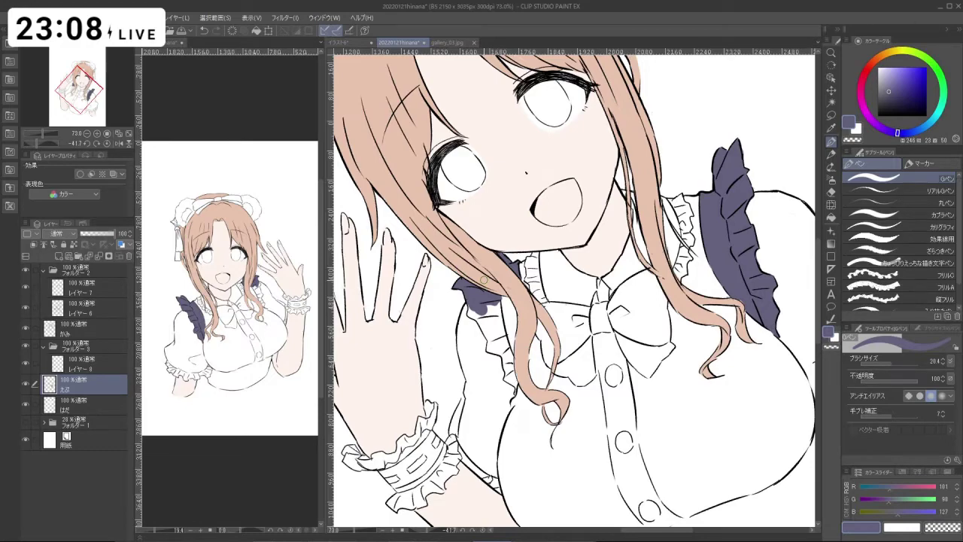
# - Extend the navy down to the lower end of the waving-hand side's frill, switching briefly to transparent colour
pyautogui.moveTo(487, 307)
pyautogui.mouseDown()
pyautogui.moveTo(502, 334)
pyautogui.moveTo(507, 297)
pyautogui.moveTo(513, 332)
pyautogui.moveTo(535, 340)
pyautogui.moveTo(638, 300)
pyautogui.mouseUp()
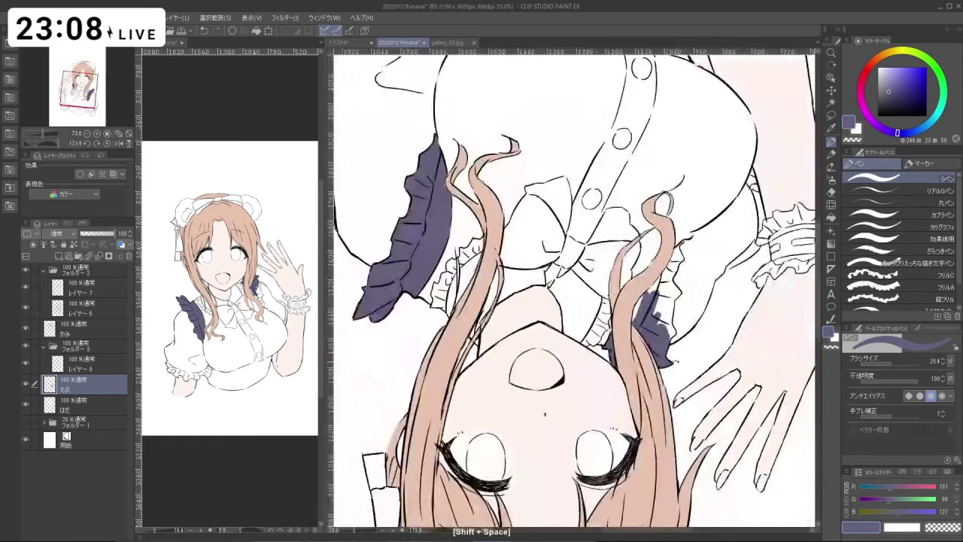
pyautogui.moveTo(637, 260); pyautogui.dragTo(639, 210)
pyautogui.hotkey('ctrl', 'z')
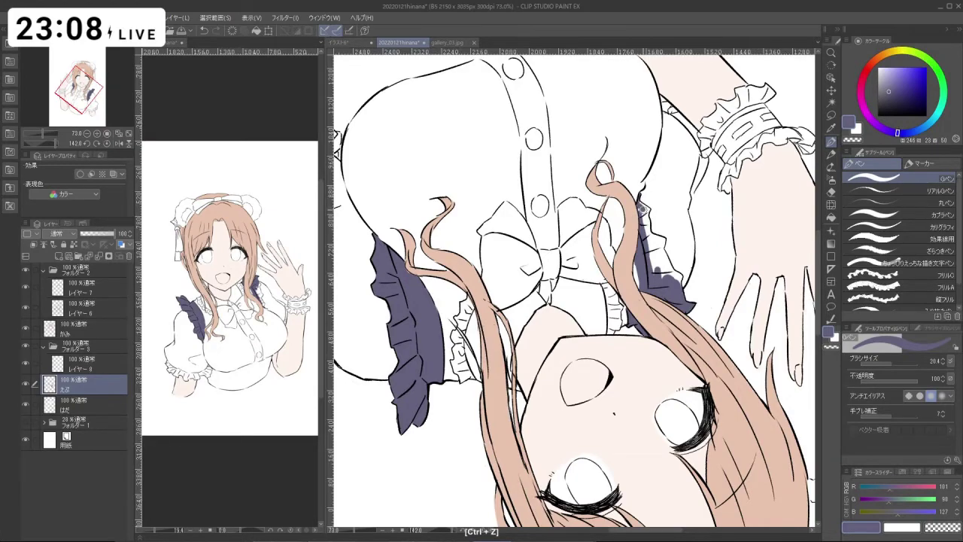
pyautogui.press('c')
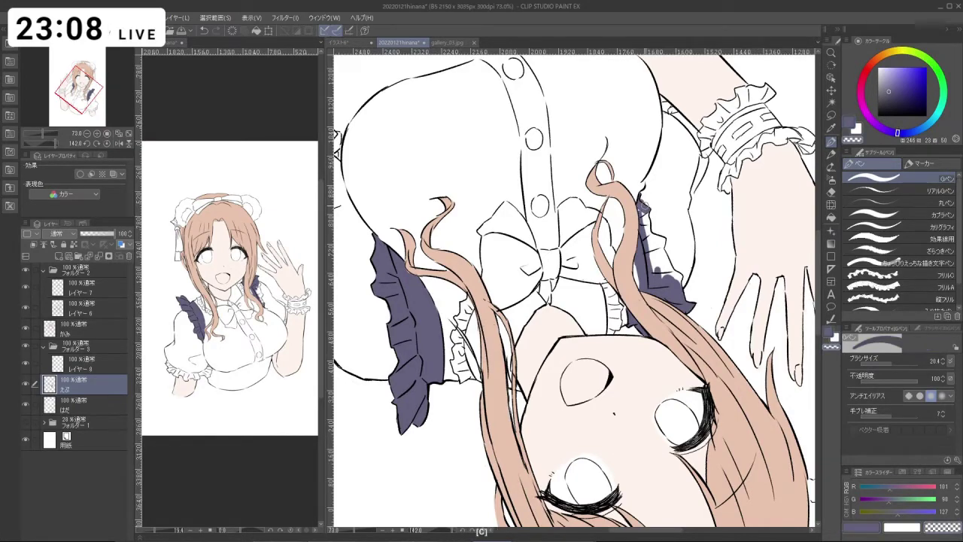
pyautogui.press('c')
# - Fill the rest of the waving-hand side's shoulder frill and strap with navy up to the line art
pyautogui.hotkey('shift', 'space')
pyautogui.moveTo(696, 466)
pyautogui.mouseDown()
pyautogui.moveTo(716, 115)
pyautogui.moveTo(700, 108)
pyautogui.mouseUp()
pyautogui.hotkey('ctrl', 'space')
pyautogui.moveTo(552, 193); pyautogui.dragTo(508, 290)
pyautogui.press('space')
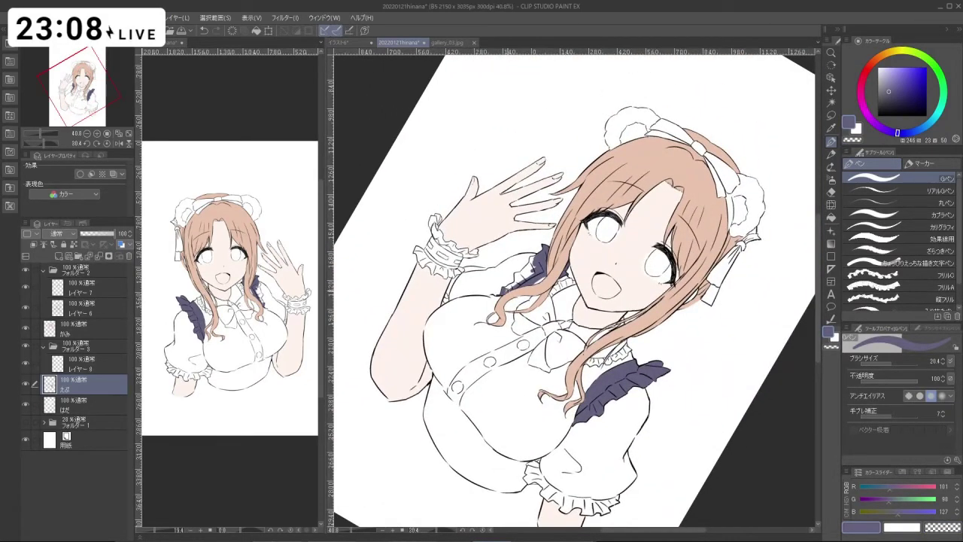
pyautogui.hotkey('shift', 'space')
pyautogui.moveTo(510, 287)
pyautogui.mouseDown()
pyautogui.moveTo(524, 331)
pyautogui.moveTo(677, 324)
pyautogui.mouseUp()
pyautogui.hotkey('ctrl', 'space')
pyautogui.hotkey('ctrl', 'alt')
pyautogui.moveTo(529, 365)
pyautogui.mouseDown()
pyautogui.moveTo(532, 374)
pyautogui.moveTo(520, 363)
pyautogui.moveTo(537, 333)
pyautogui.moveTo(532, 382)
pyautogui.mouseUp()
pyautogui.press('space')
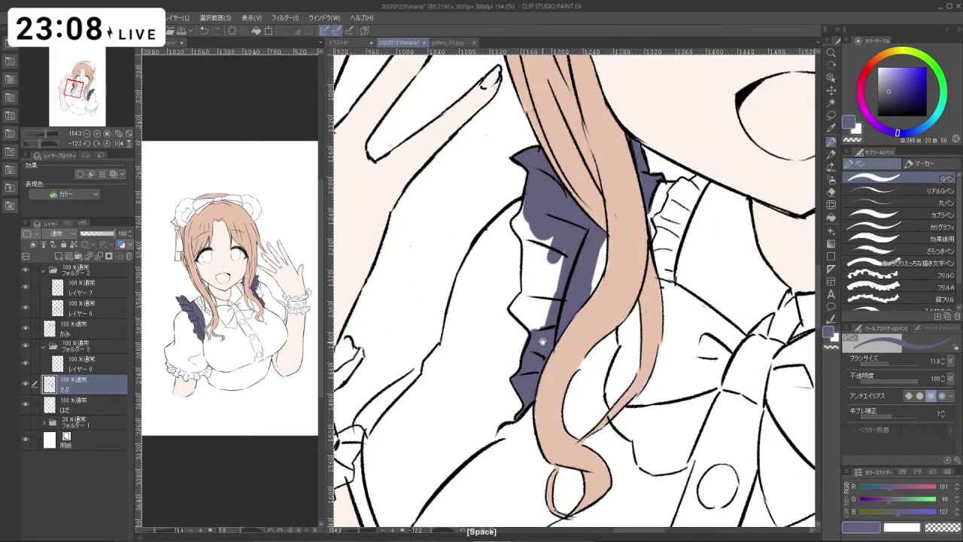
pyautogui.moveTo(544, 341)
pyautogui.mouseDown()
pyautogui.moveTo(543, 405)
pyautogui.moveTo(515, 372)
pyautogui.moveTo(527, 349)
pyautogui.moveTo(517, 282)
pyautogui.moveTo(527, 260)
pyautogui.moveTo(531, 342)
pyautogui.moveTo(548, 314)
pyautogui.moveTo(561, 344)
pyautogui.moveTo(550, 372)
pyautogui.moveTo(548, 354)
pyautogui.moveTo(521, 373)
pyautogui.mouseUp()
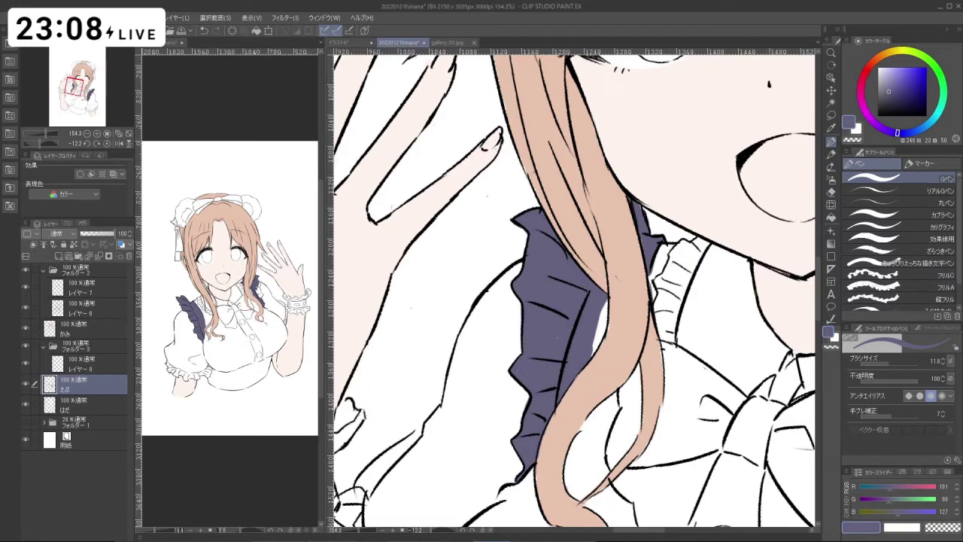
pyautogui.hotkey('ctrl', 'space')
pyautogui.moveTo(590, 317); pyautogui.dragTo(481, 324)
pyautogui.moveTo(590, 346); pyautogui.dragTo(537, 342)
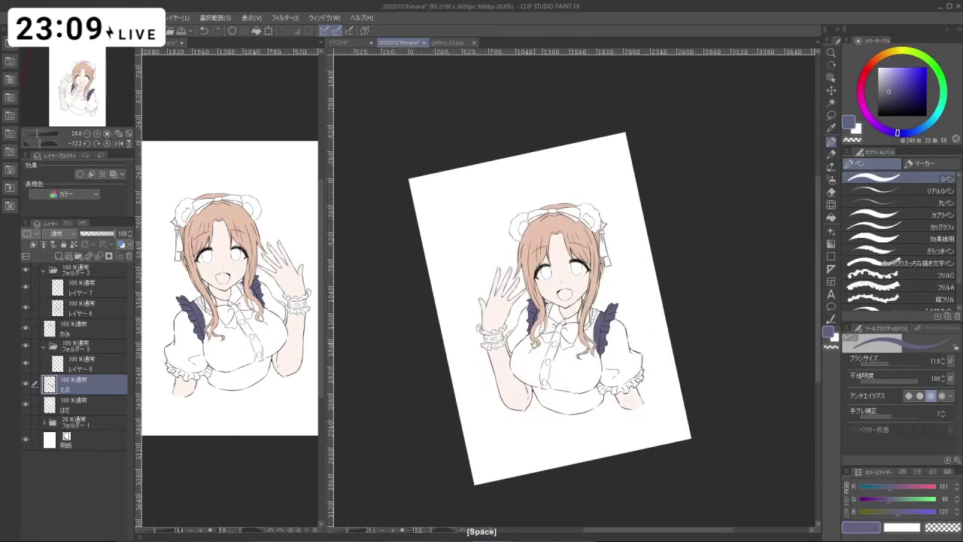
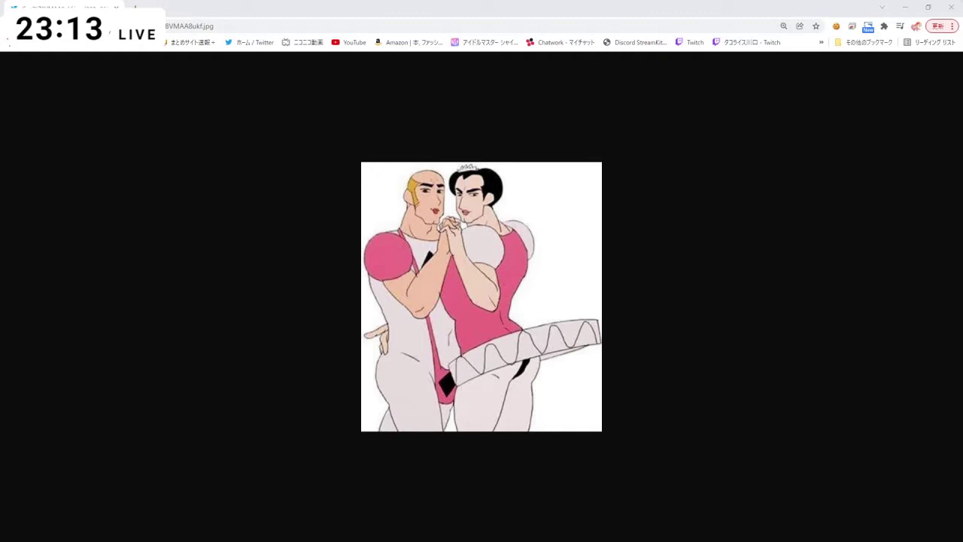
# - Compare the two paired-character images side by side in separate browser windows
pyautogui.moveTo(594, 0); pyautogui.dragTo(289, 0)
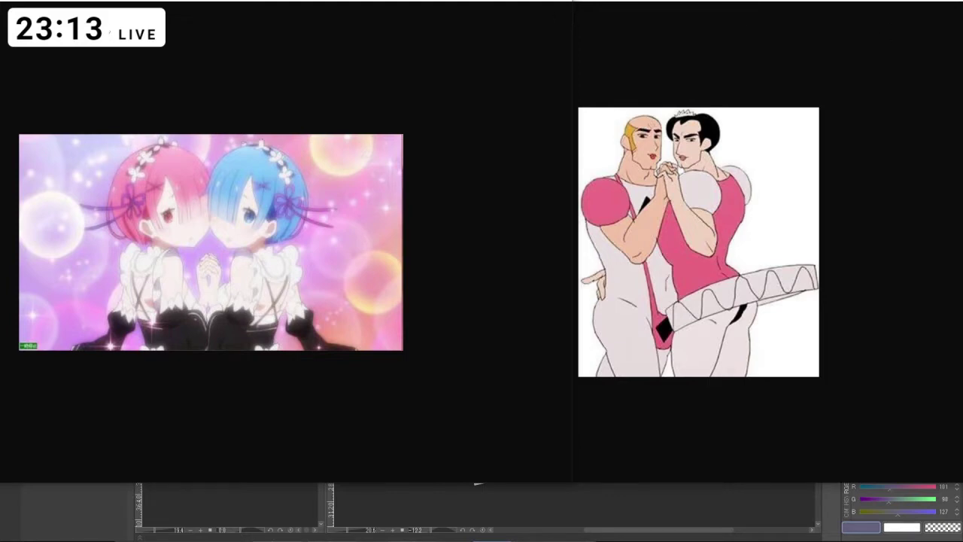
pyautogui.moveTo(767, 1)
pyautogui.mouseDown()
pyautogui.moveTo(542, 0)
pyautogui.moveTo(557, 0)
pyautogui.mouseUp()
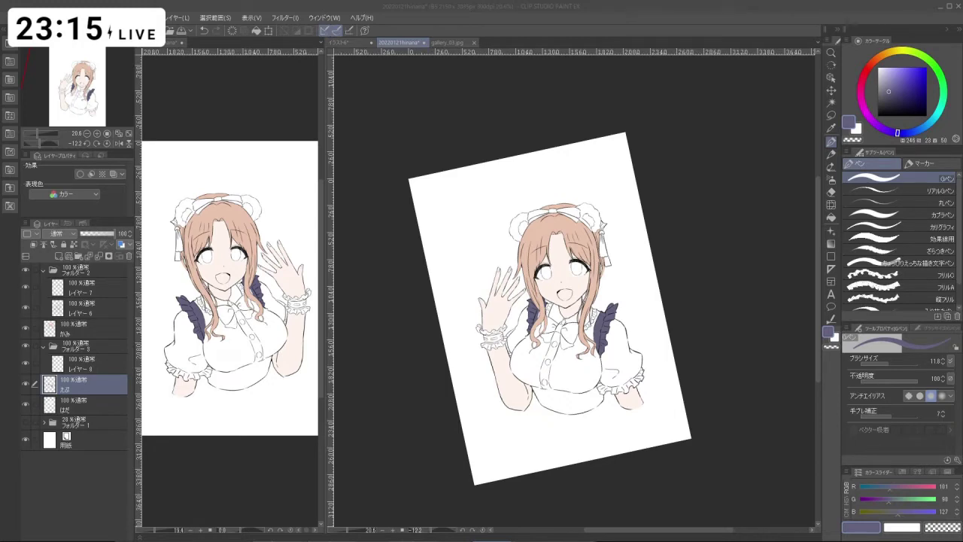
# - Switch to YouTube, examine the paused anime opening frame full screen, and put the browser window away
pyautogui.moveTo(962, 0); pyautogui.dragTo(625, 0)
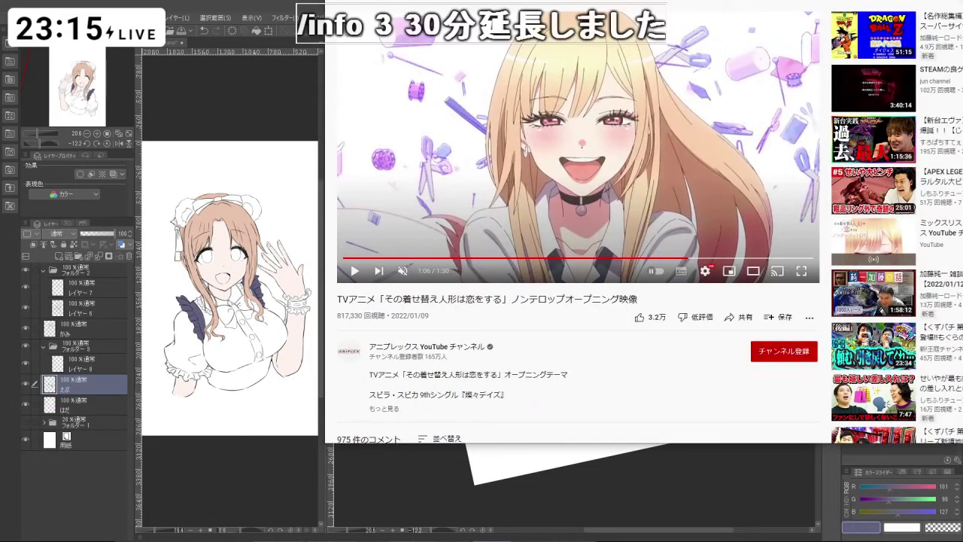
pyautogui.press('super+Up')
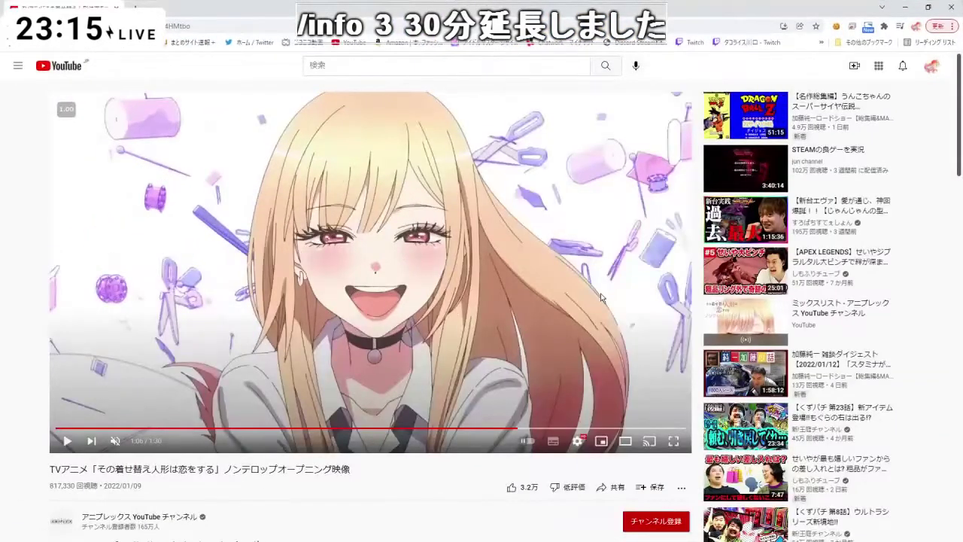
pyautogui.click(674, 441)
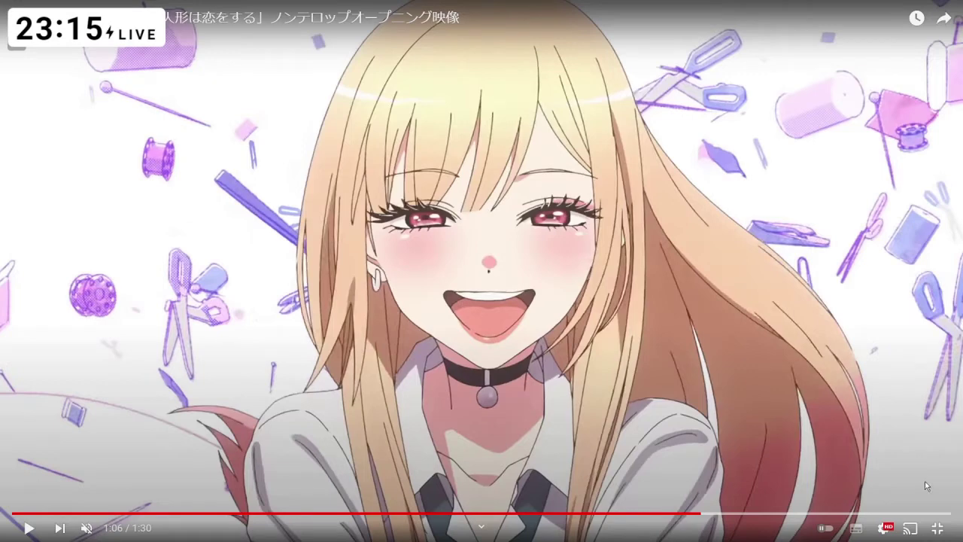
pyautogui.click(938, 529)
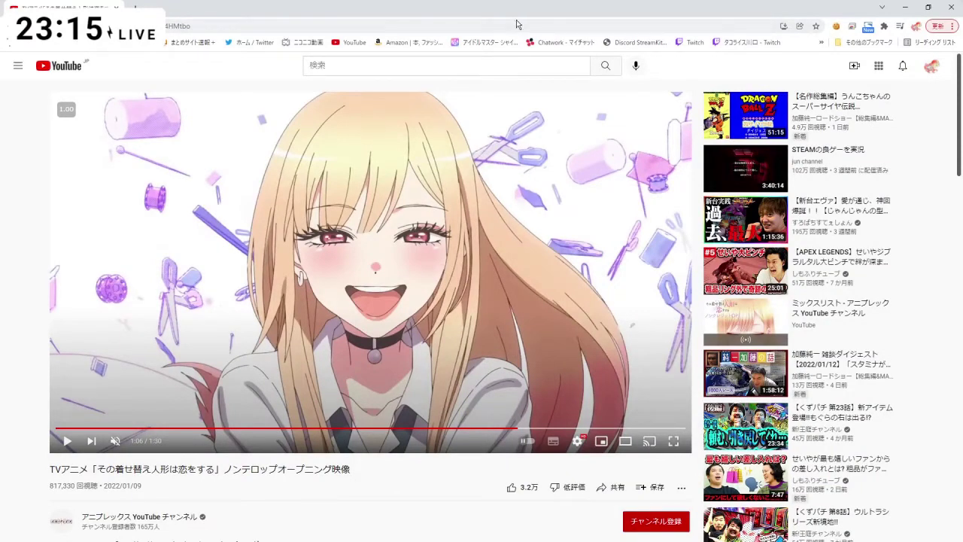
pyautogui.click(613, 25)
pyautogui.moveTo(612, 15)
pyautogui.mouseDown()
pyautogui.moveTo(742, 1)
pyautogui.moveTo(734, 0)
pyautogui.moveTo(903, 0)
pyautogui.mouseUp()
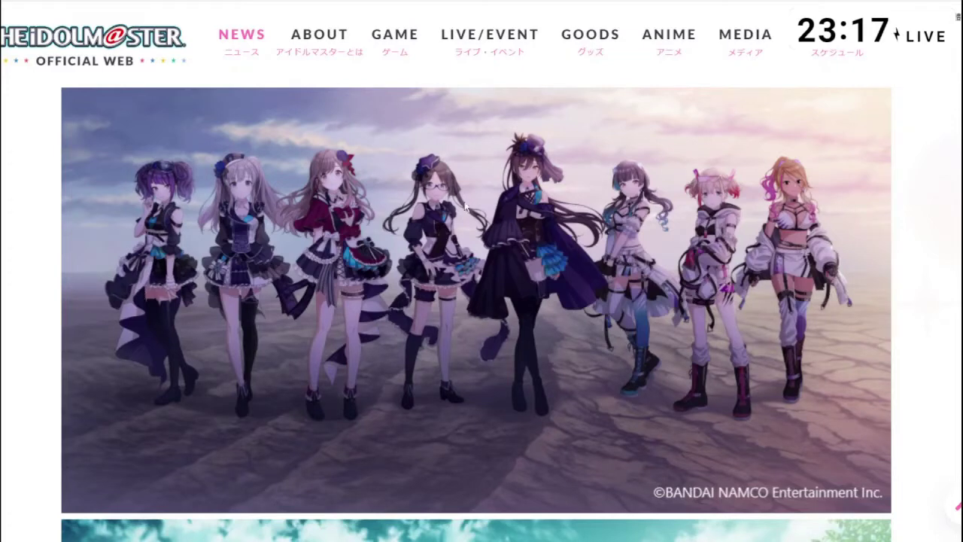
# - Compare the desert and stone-staircase group illustrations on the THE IDOLM@STER news page
pyautogui.scroll(-1, 559, 197)
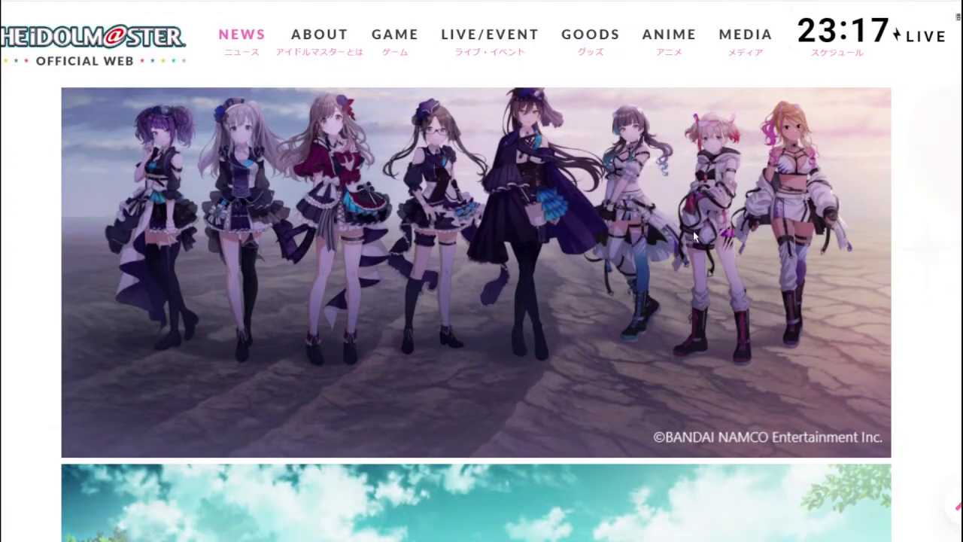
pyautogui.scroll(-1, 693, 234)
pyautogui.scroll(2, 526, 226)
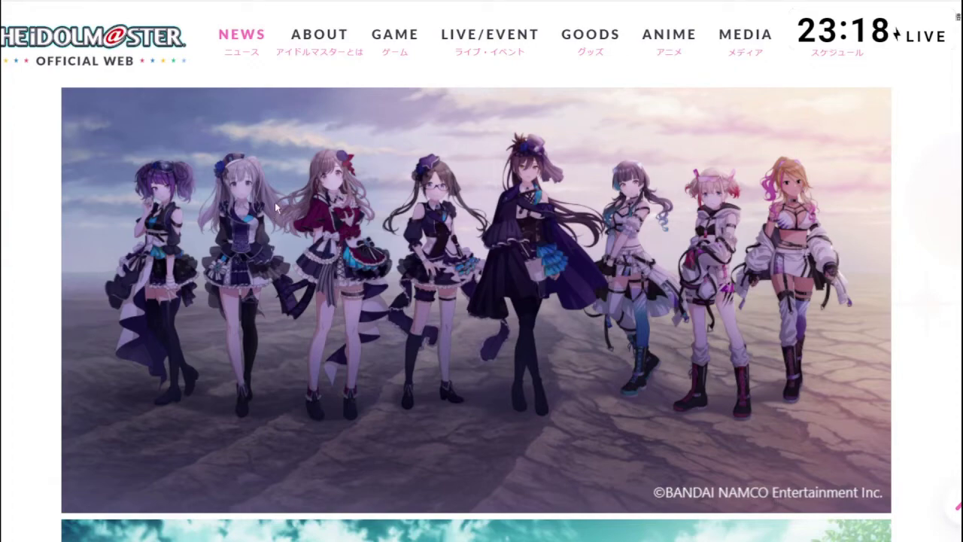
pyautogui.scroll(-3, 315, 226)
pyautogui.scroll(-4, 314, 227)
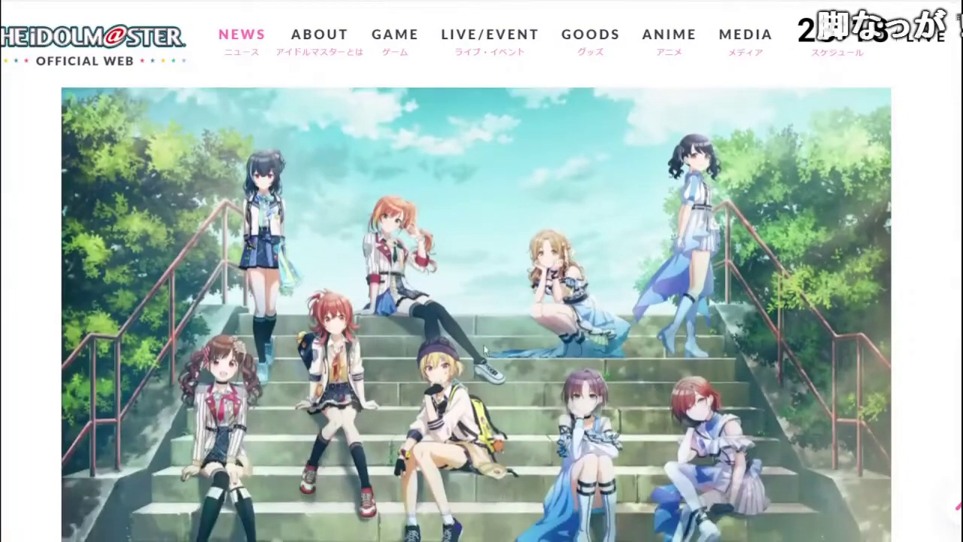
pyautogui.scroll(2, 650, 328)
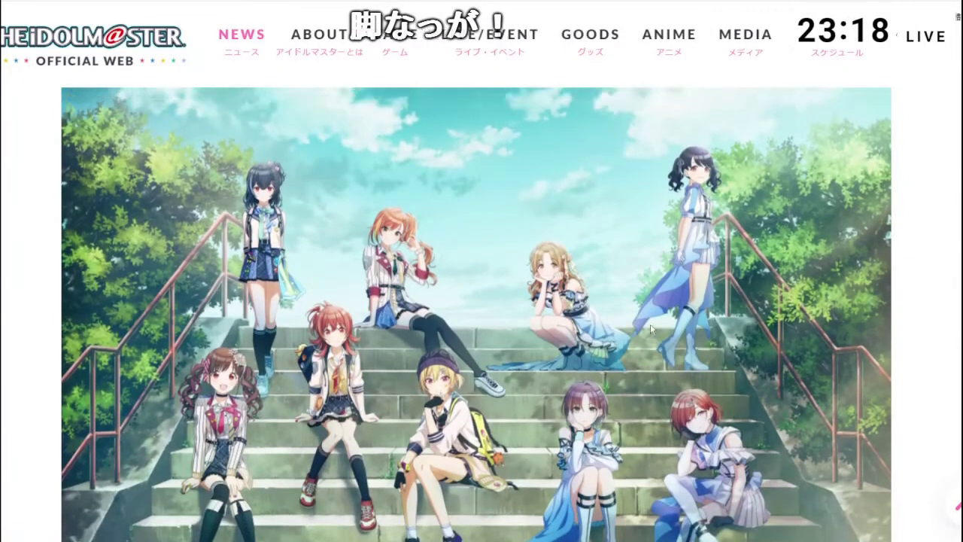
pyautogui.scroll(4, 650, 327)
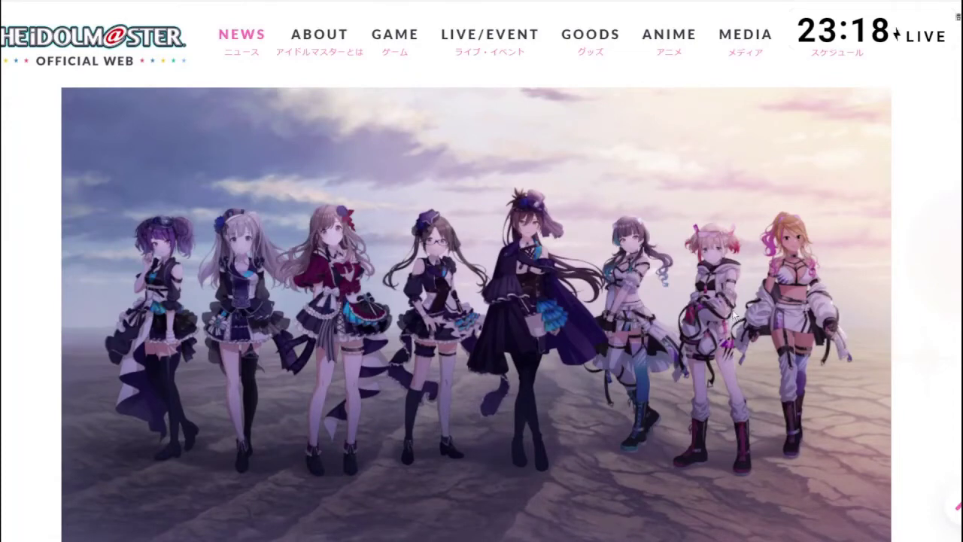
pyautogui.scroll(-5, 730, 322)
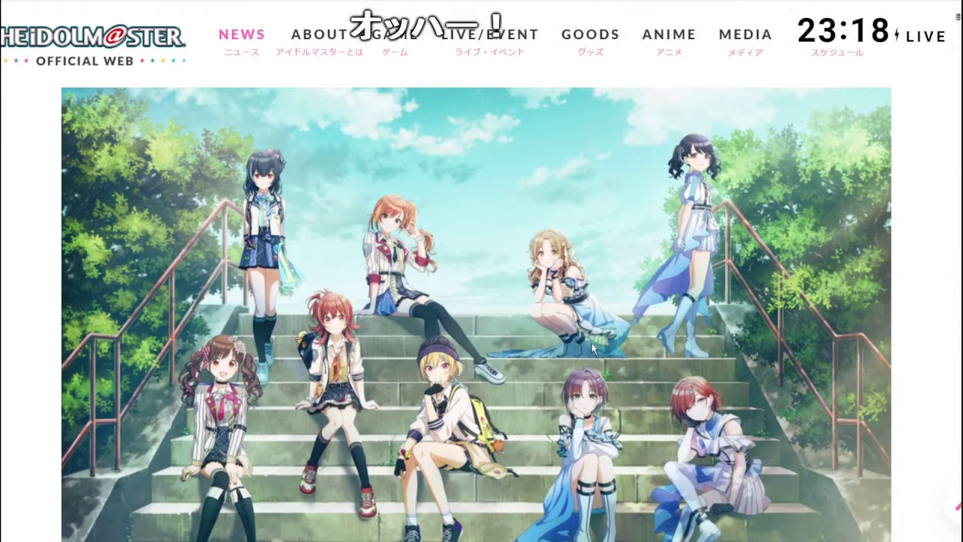
pyautogui.scroll(-4, 548, 262)
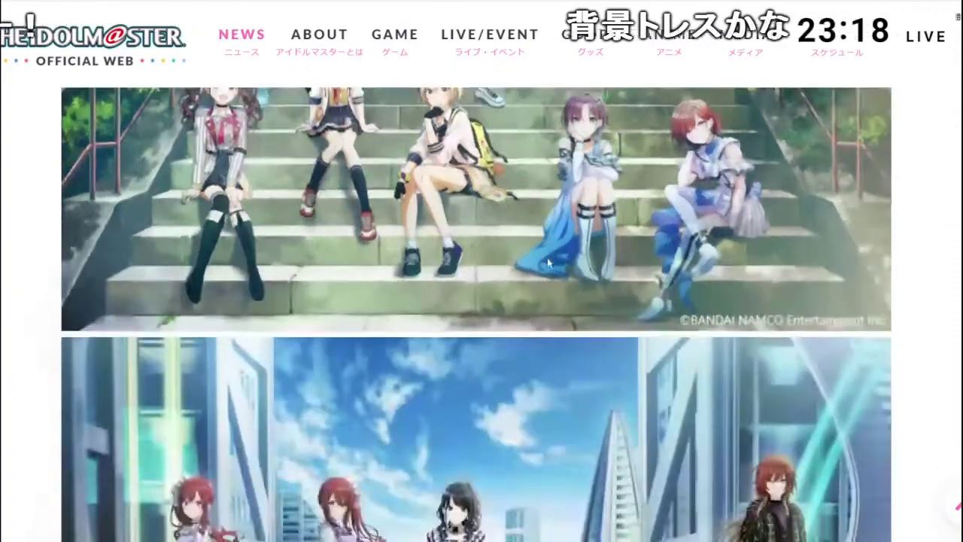
pyautogui.scroll(3, 547, 259)
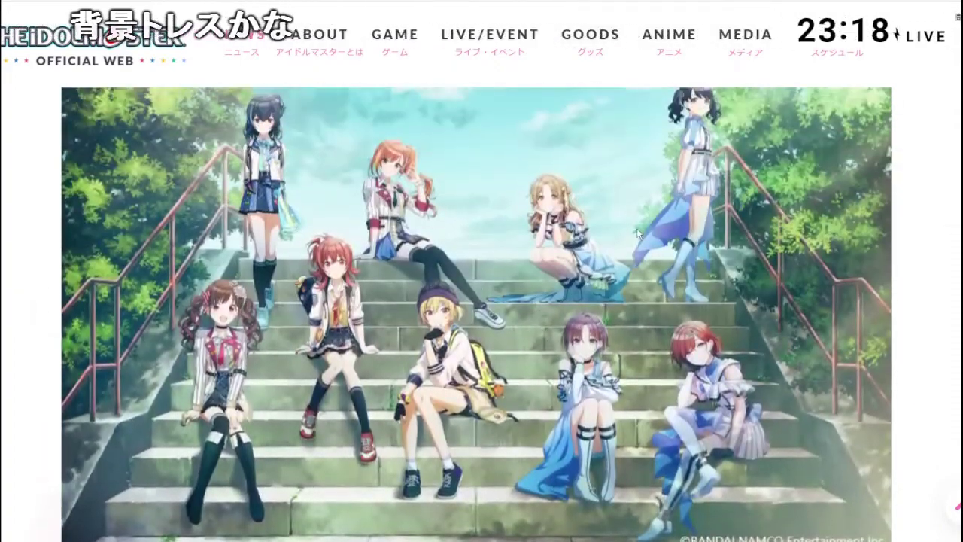
pyautogui.scroll(5, 425, 244)
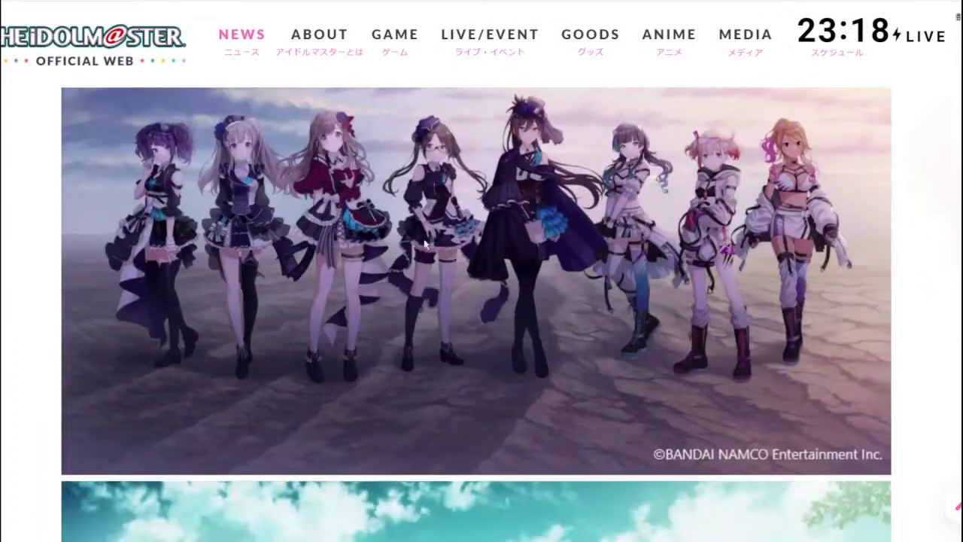
# - Examine the group illustration with the city skyline and steel beam, down to its lower edge
pyautogui.scroll(-10, 425, 244)
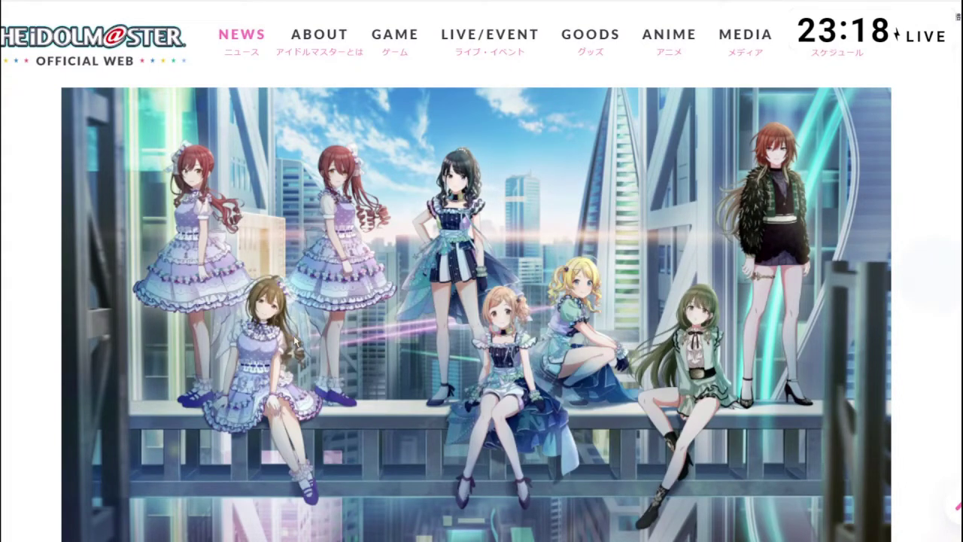
pyautogui.scroll(-2, 414, 342)
pyautogui.scroll(2, 428, 395)
pyautogui.scroll(-3, 444, 435)
pyautogui.scroll(2, 444, 435)
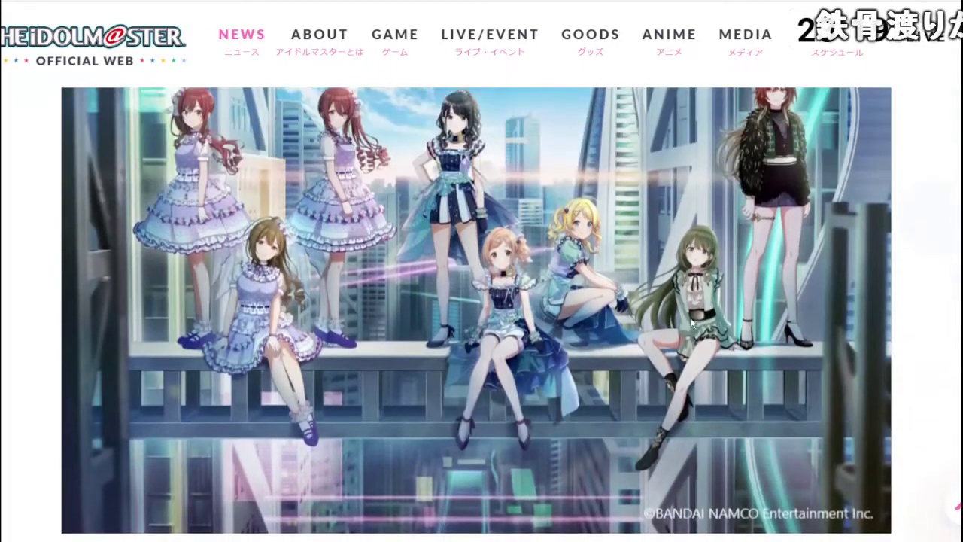
pyautogui.scroll(5, 700, 331)
pyautogui.scroll(-2, 709, 340)
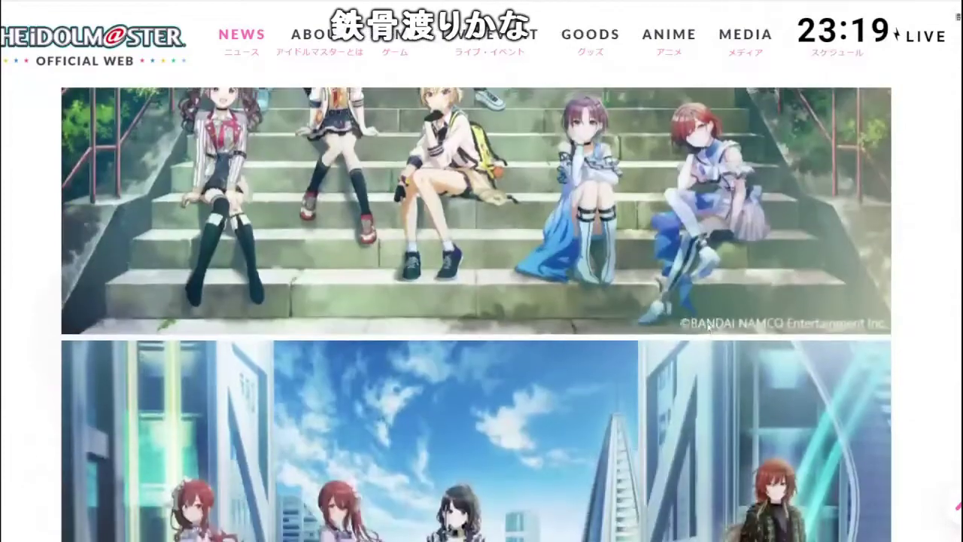
# - Re-examine the characters' poses in the staircase illustration and check them against the desert group image
pyautogui.scroll(3, 709, 327)
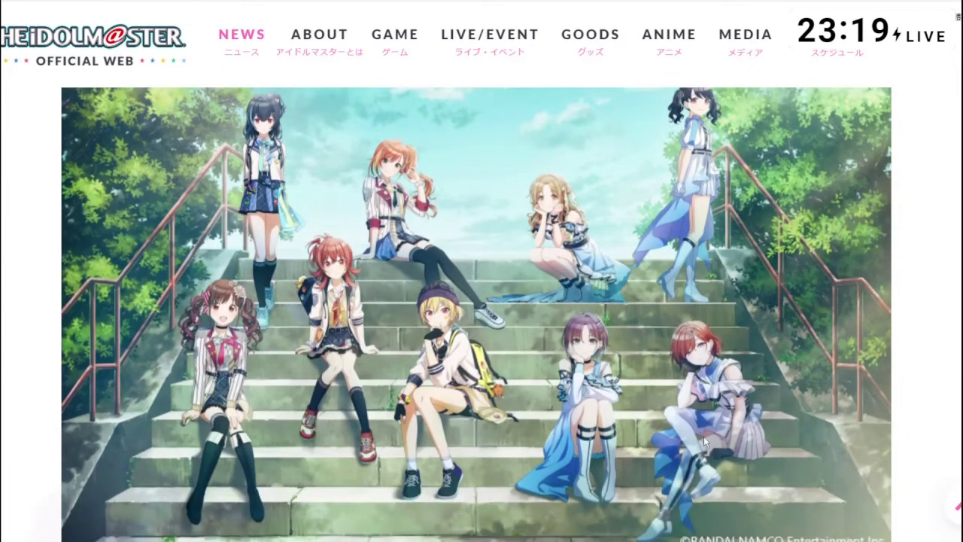
pyautogui.scroll(-1, 704, 436)
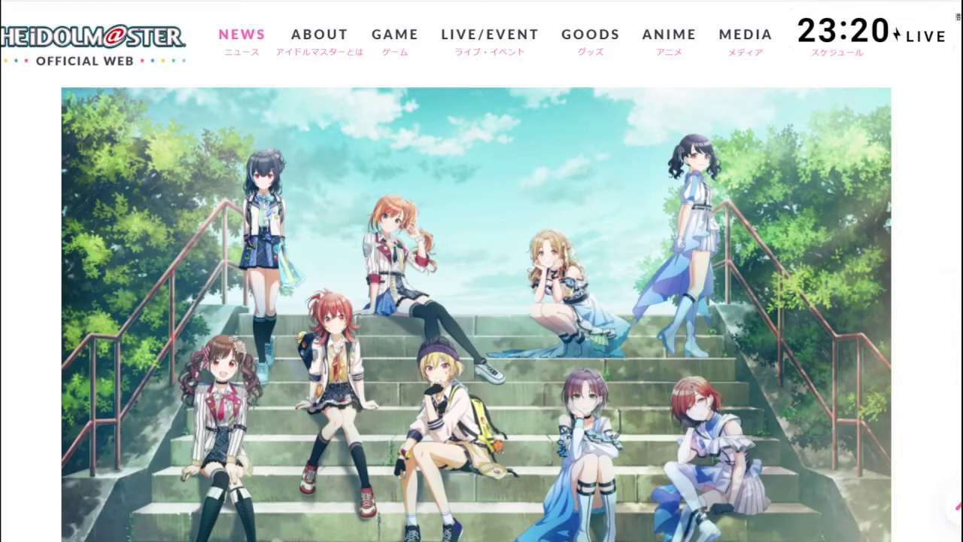
pyautogui.scroll(5, 853, 193)
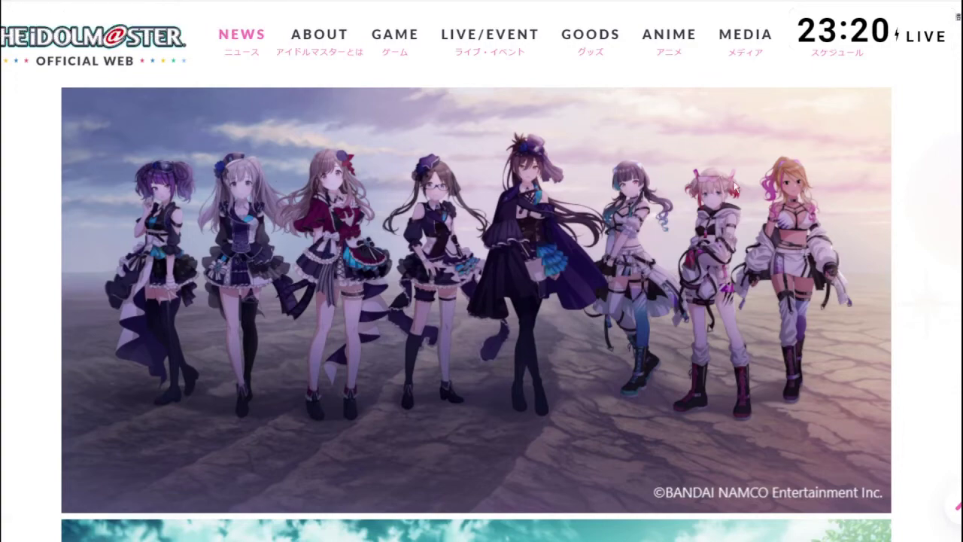
pyautogui.scroll(-5, 707, 410)
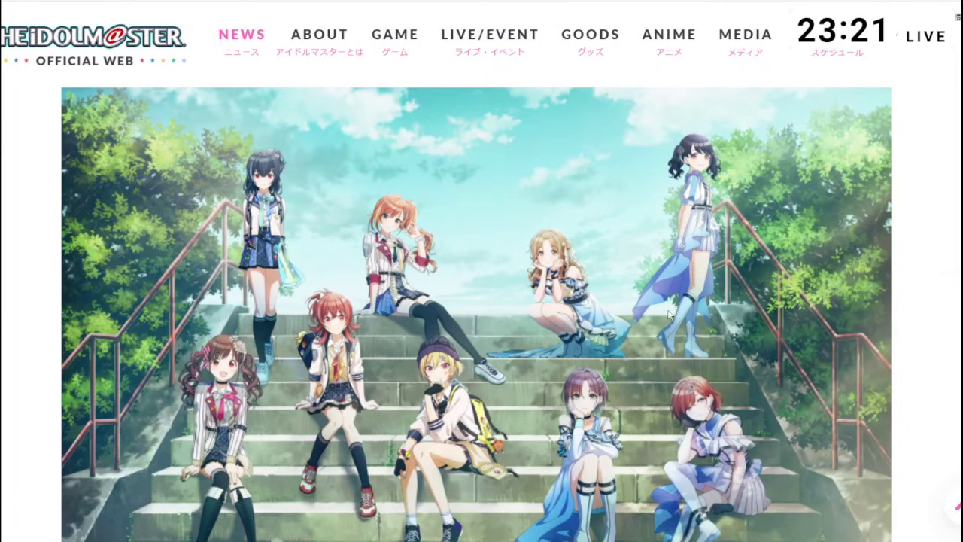
pyautogui.scroll(-1, 668, 314)
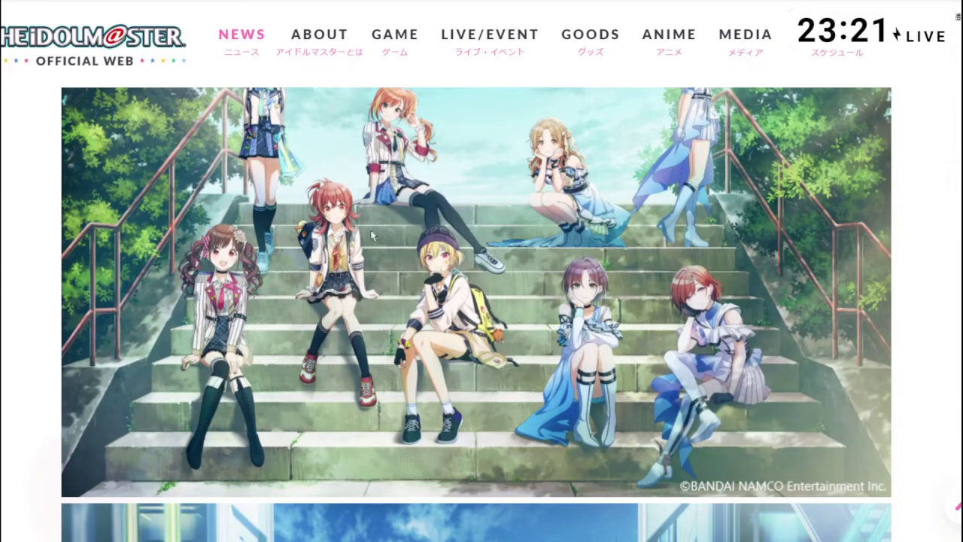
pyautogui.scroll(1, 311, 303)
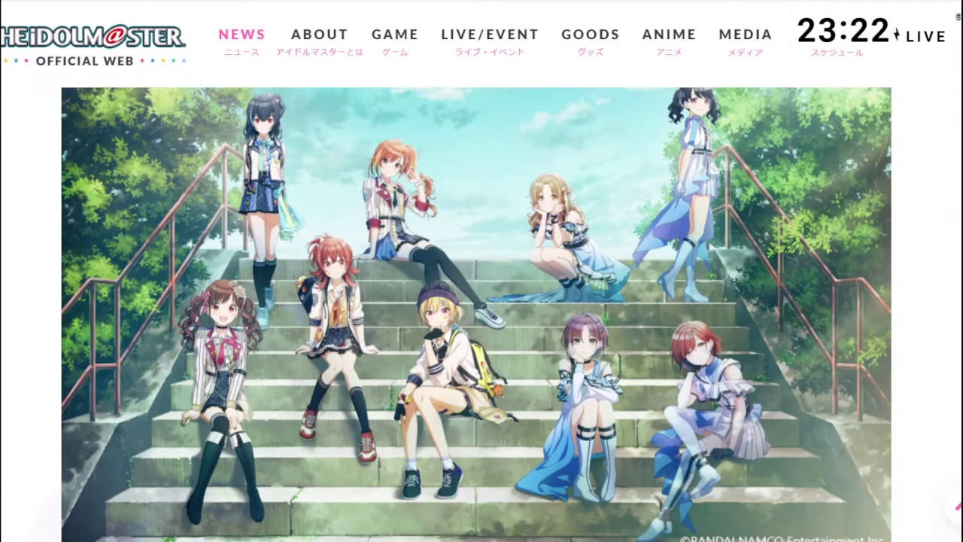
# - Look through the staircase, city skyline and desert group illustrations once more, comparing the characters' legs and backgrounds
pyautogui.scroll(-4, 326, 184)
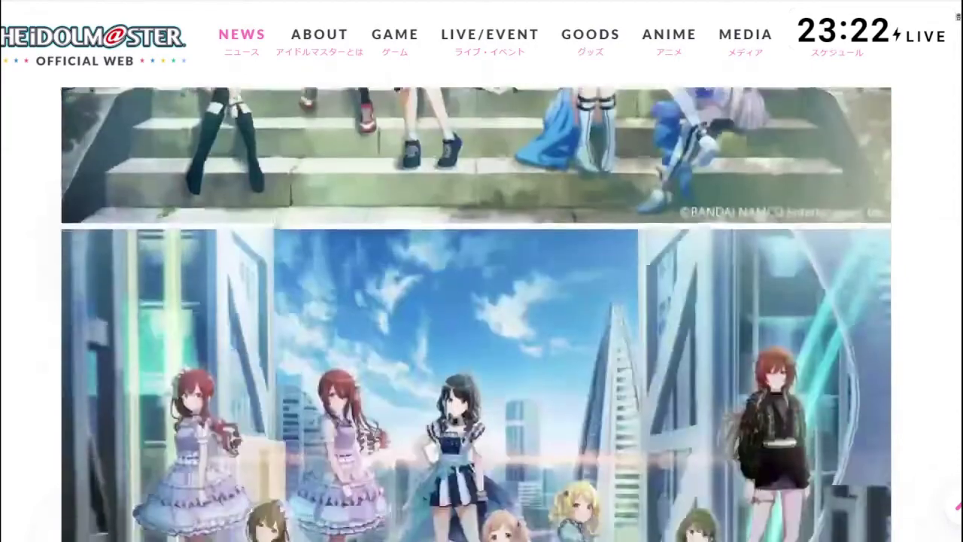
pyautogui.scroll(4, 326, 184)
pyautogui.scroll(-4, 561, 296)
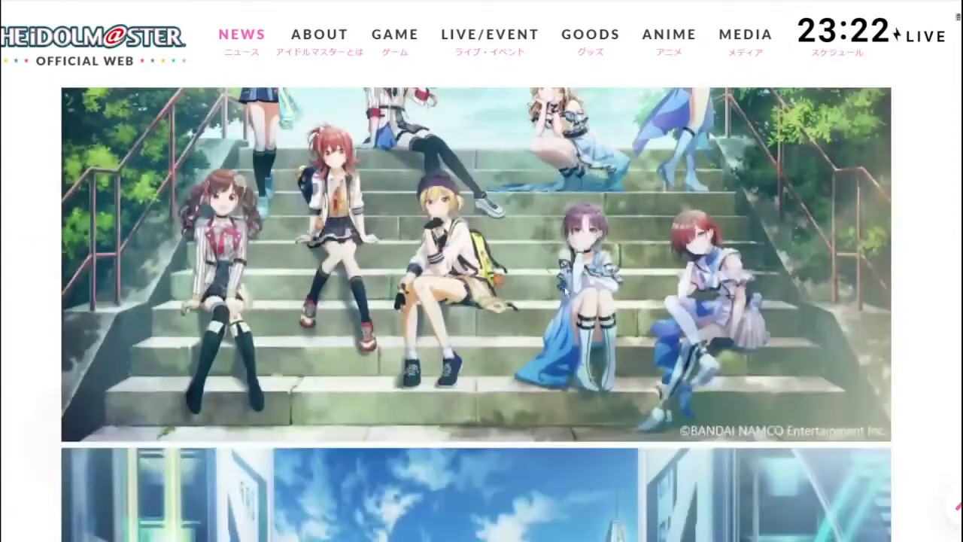
pyautogui.scroll(-3, 561, 297)
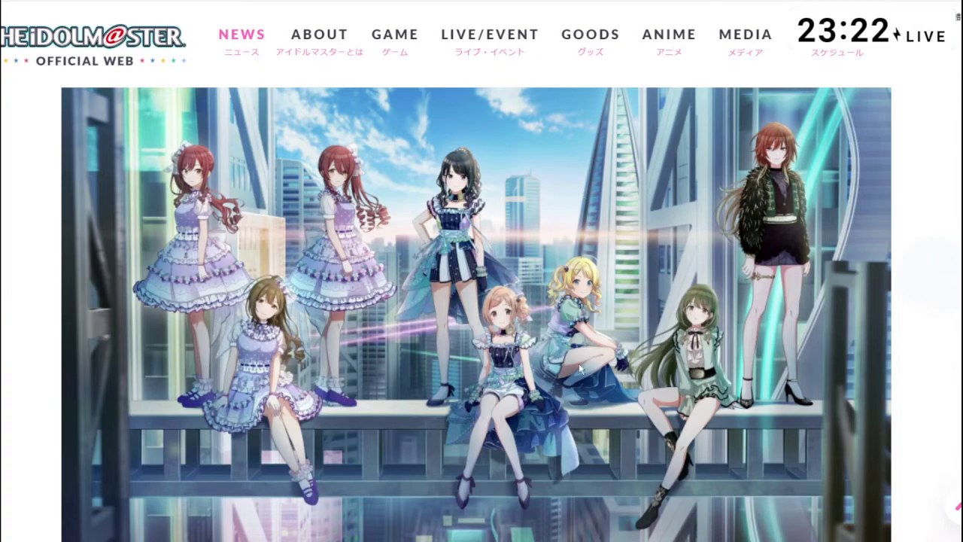
pyautogui.scroll(-15, 578, 362)
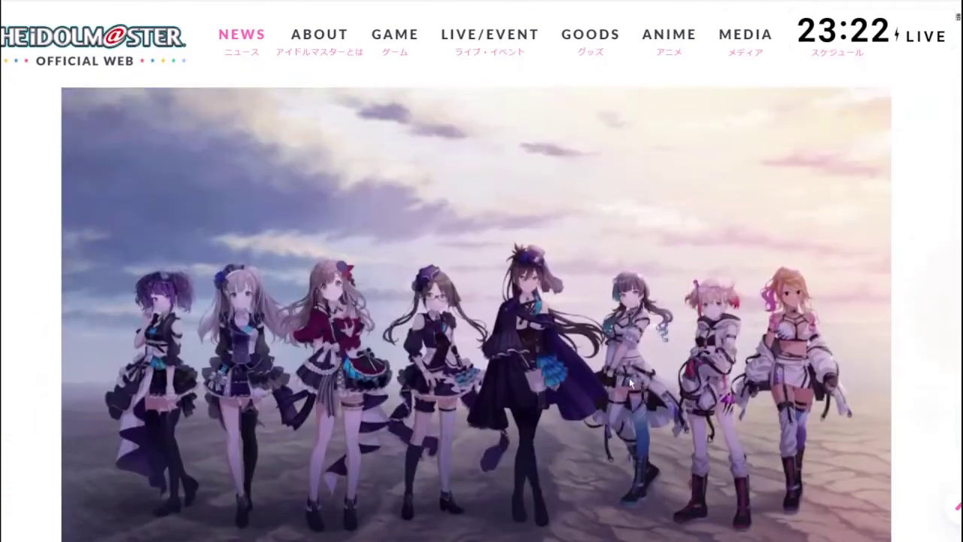
pyautogui.scroll(-1, 624, 407)
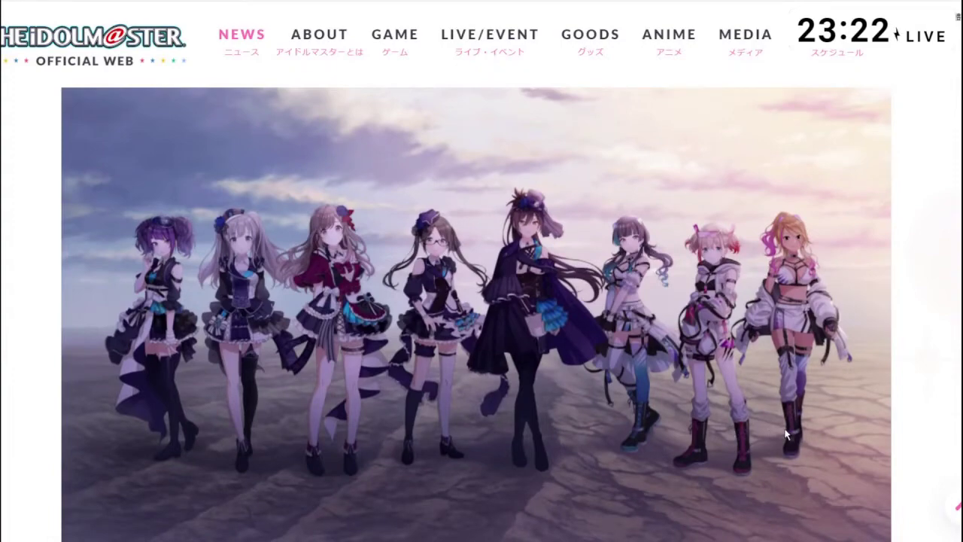
pyautogui.scroll(-9, 786, 434)
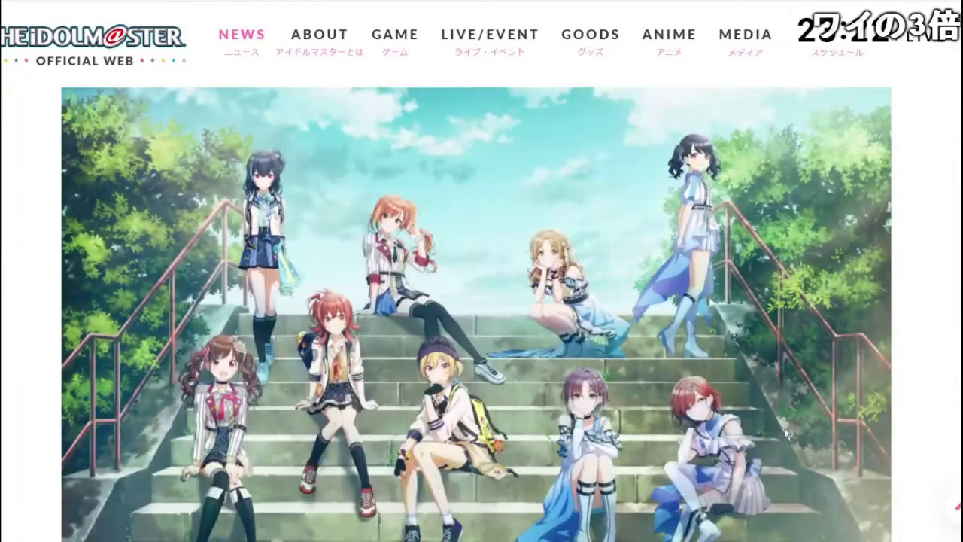
pyautogui.scroll(-4, 786, 434)
pyautogui.scroll(-4, 788, 434)
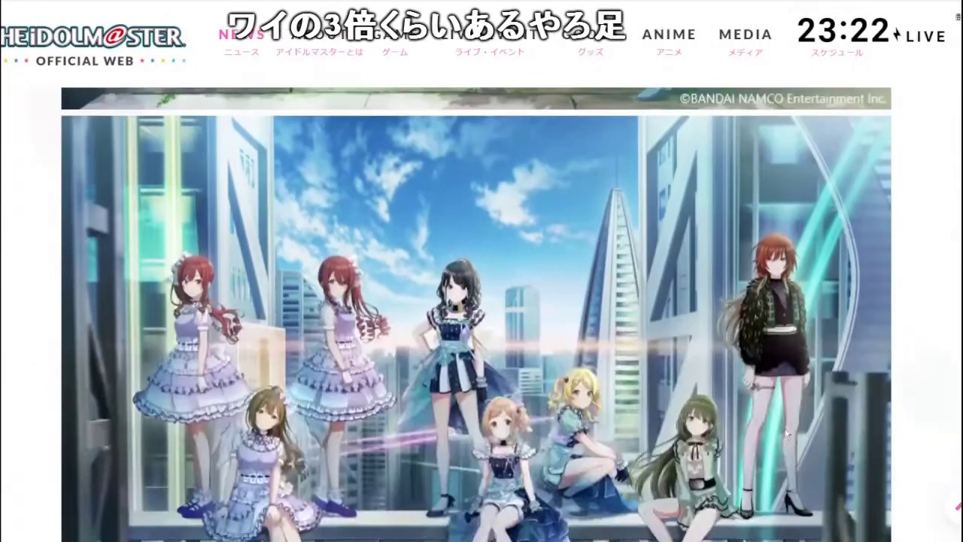
pyautogui.scroll(-1, 787, 434)
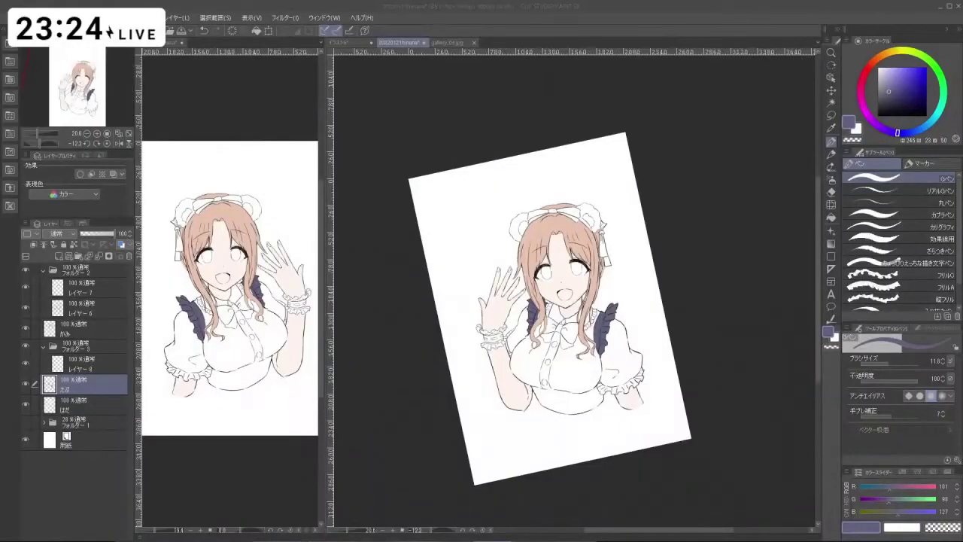
# - In Clip Studio Paint, close the line gaps under the bust with navy pen strokes and fill the apron's waist section with navy
pyautogui.scroll(4, 649, 389)
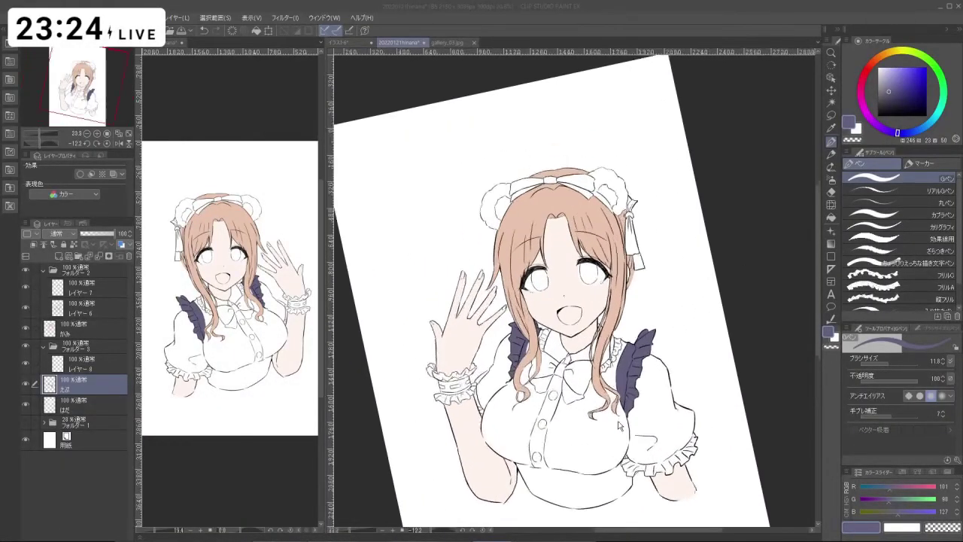
pyautogui.scroll(2, 619, 426)
pyautogui.scroll(-1, 621, 429)
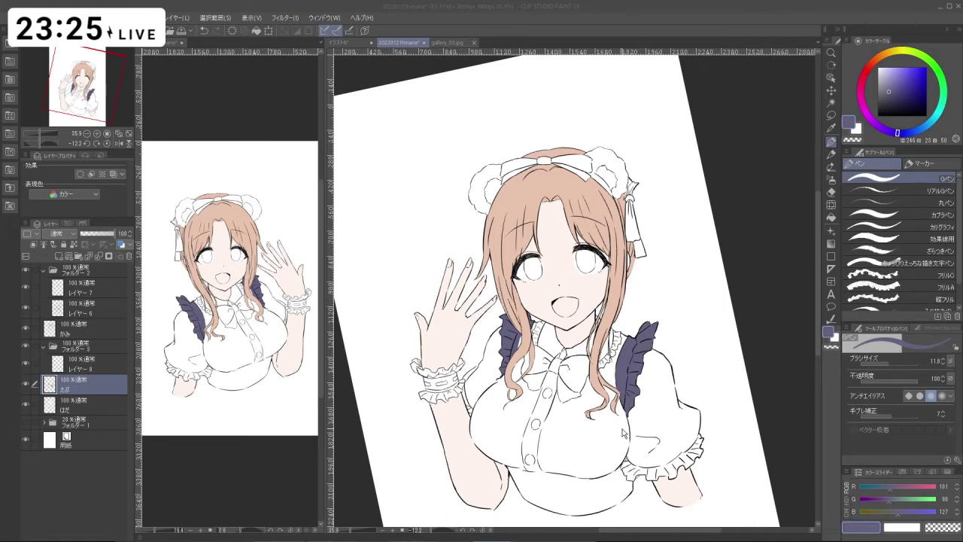
pyautogui.rightClick(628, 359)
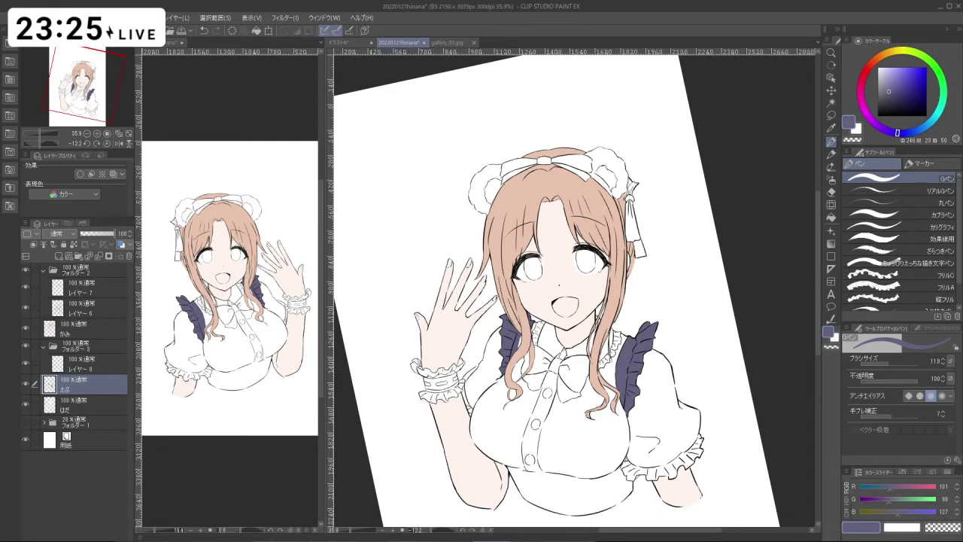
pyautogui.moveTo(516, 468); pyautogui.dragTo(520, 469)
pyautogui.moveTo(540, 471); pyautogui.dragTo(550, 474)
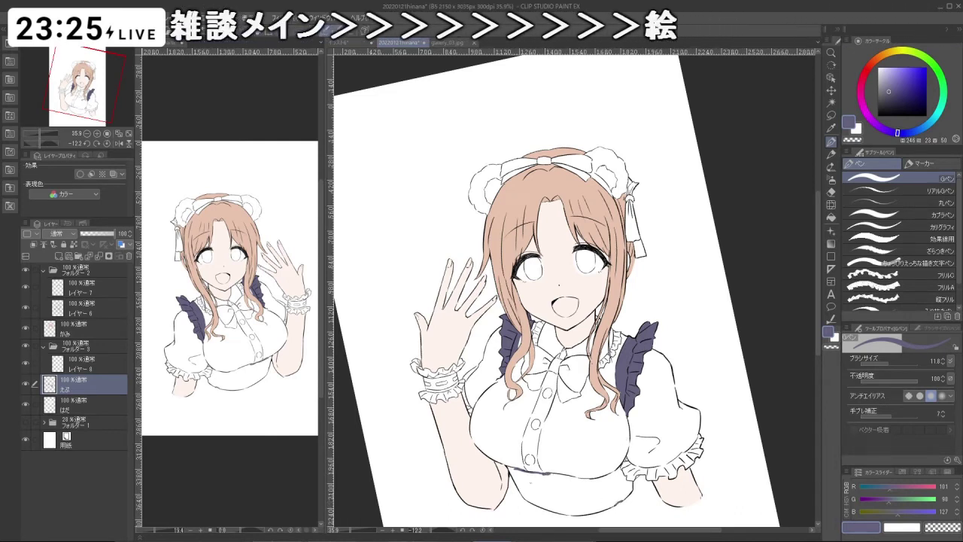
pyautogui.click(831, 218)
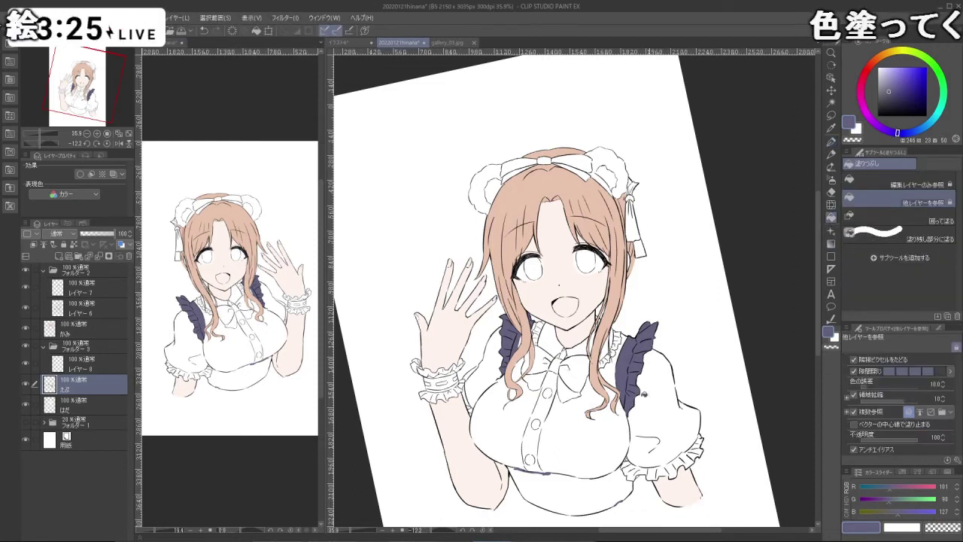
pyautogui.click(615, 483)
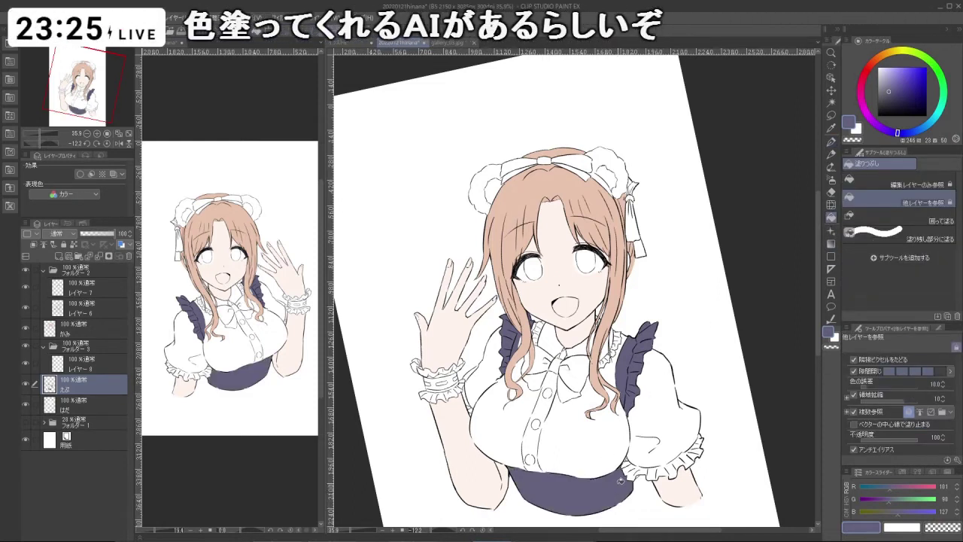